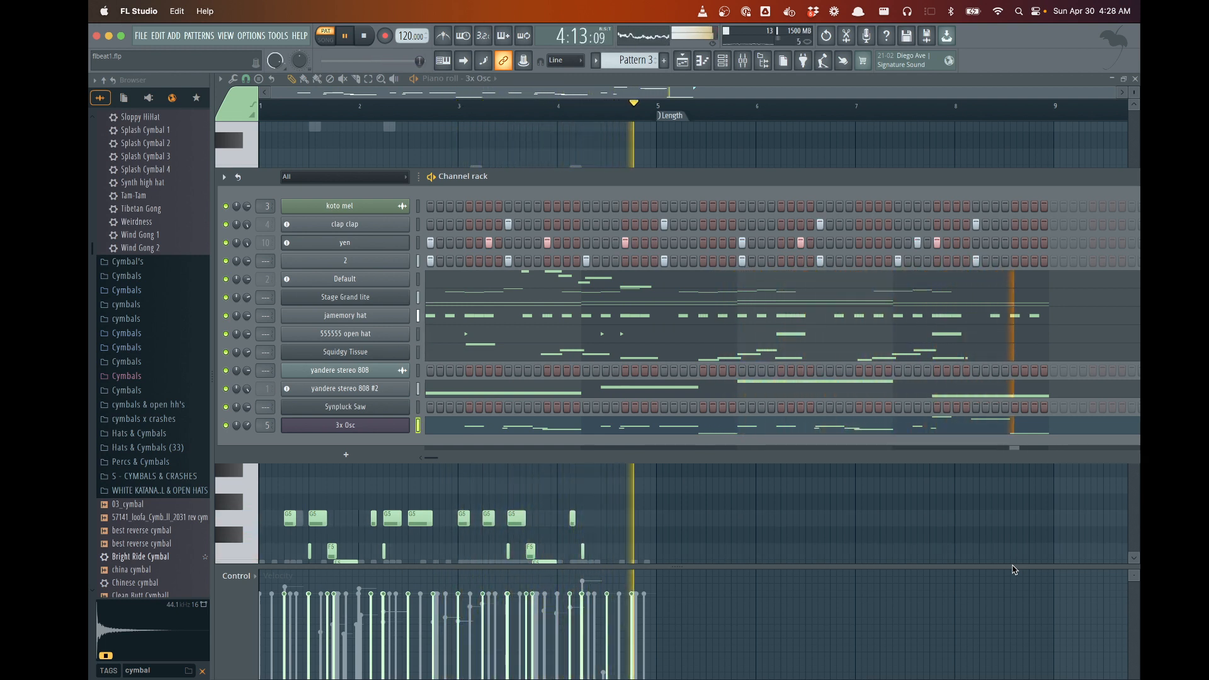
Stop the Pattern 3 playback and switch to the fl3 remake project in Ableton Live
key("space")
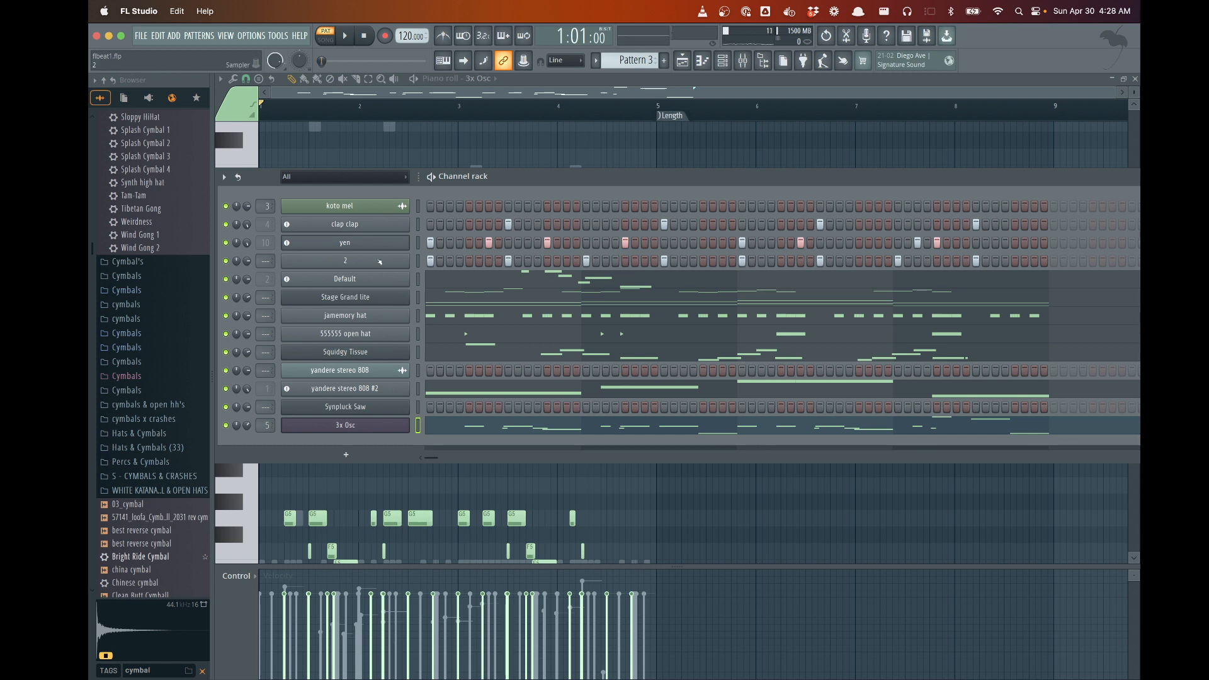
key("super+Tab")
key("super+Tab")
key("super+Tab")
key("super+Tab")
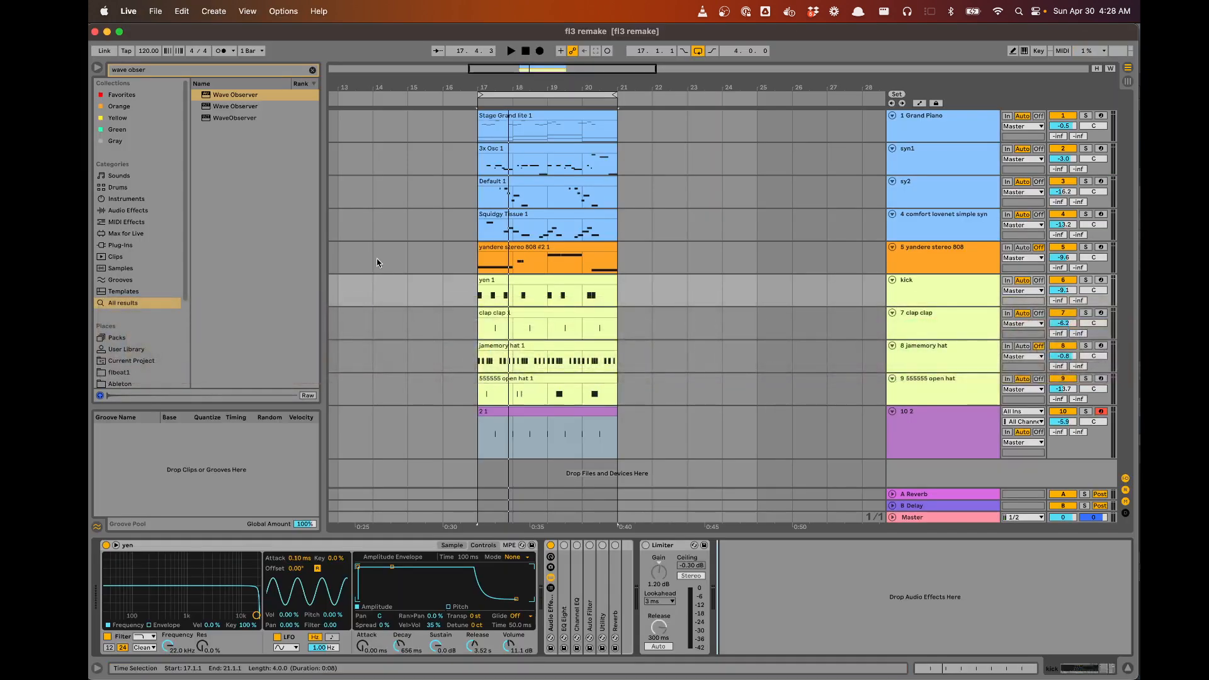
Play the looped four-bar section from bar 17 to 21 of the remake, and stop playback
scroll(534, 279, "up", 5)
scroll(535, 279, "down", 2)
scroll(535, 279, "up", 3)
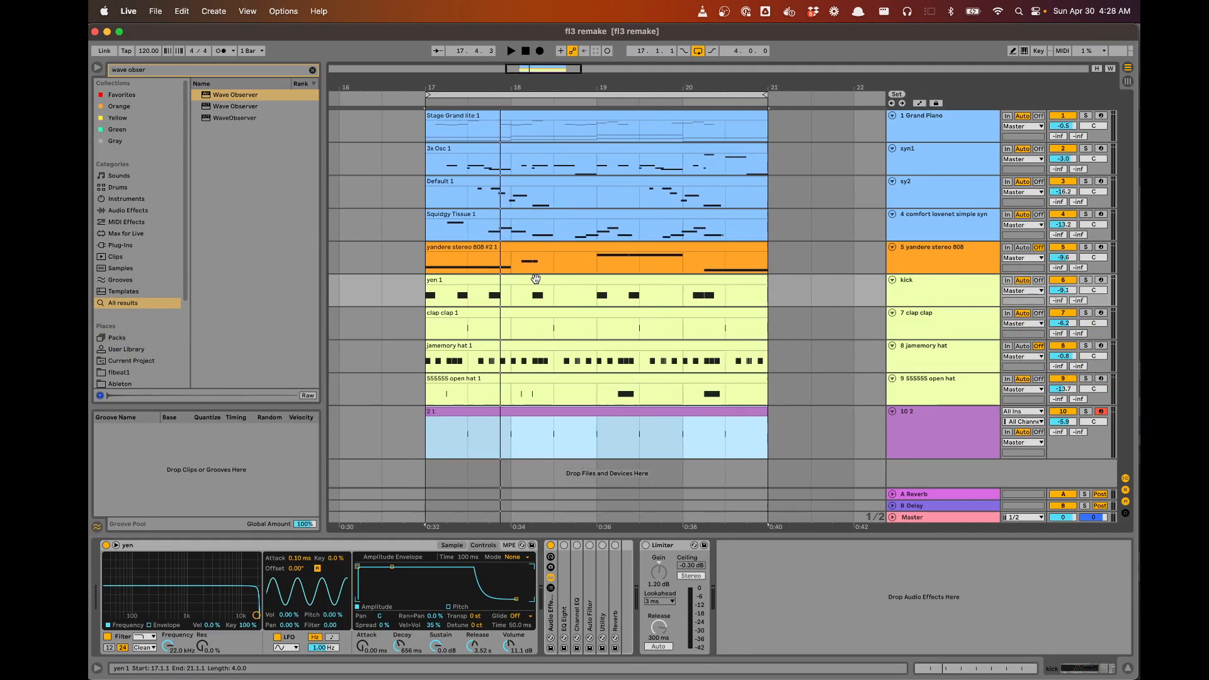
scroll(534, 278, "up", 1)
key("space")
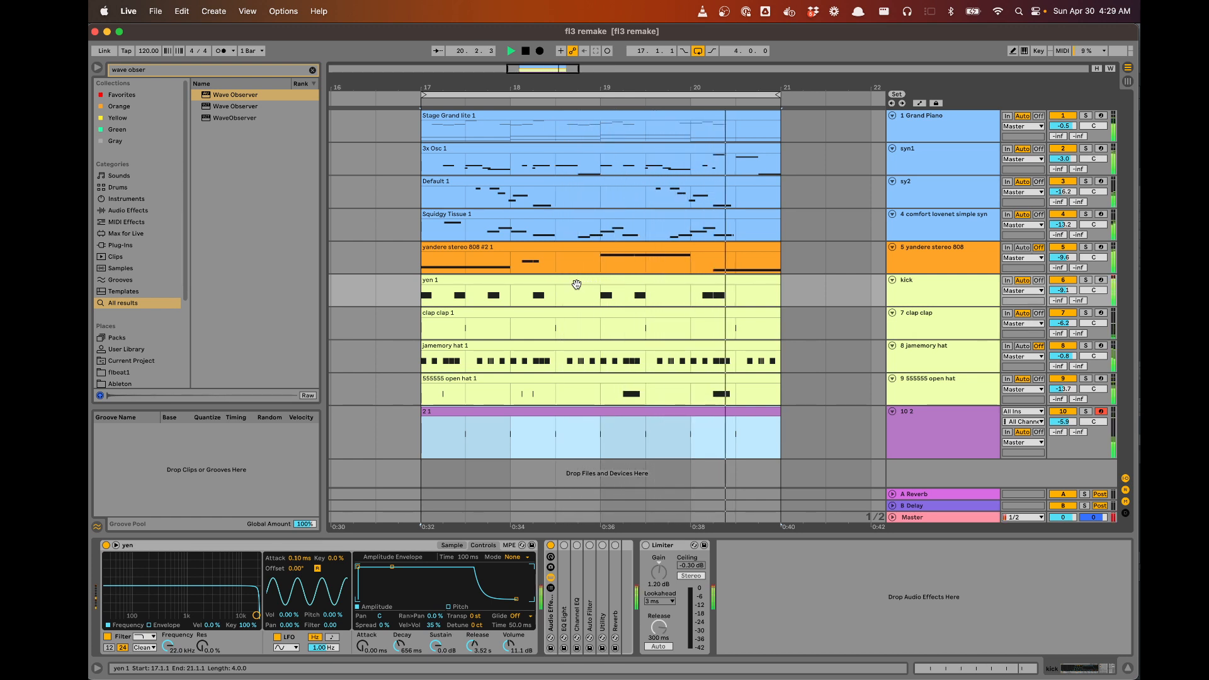
key("space")
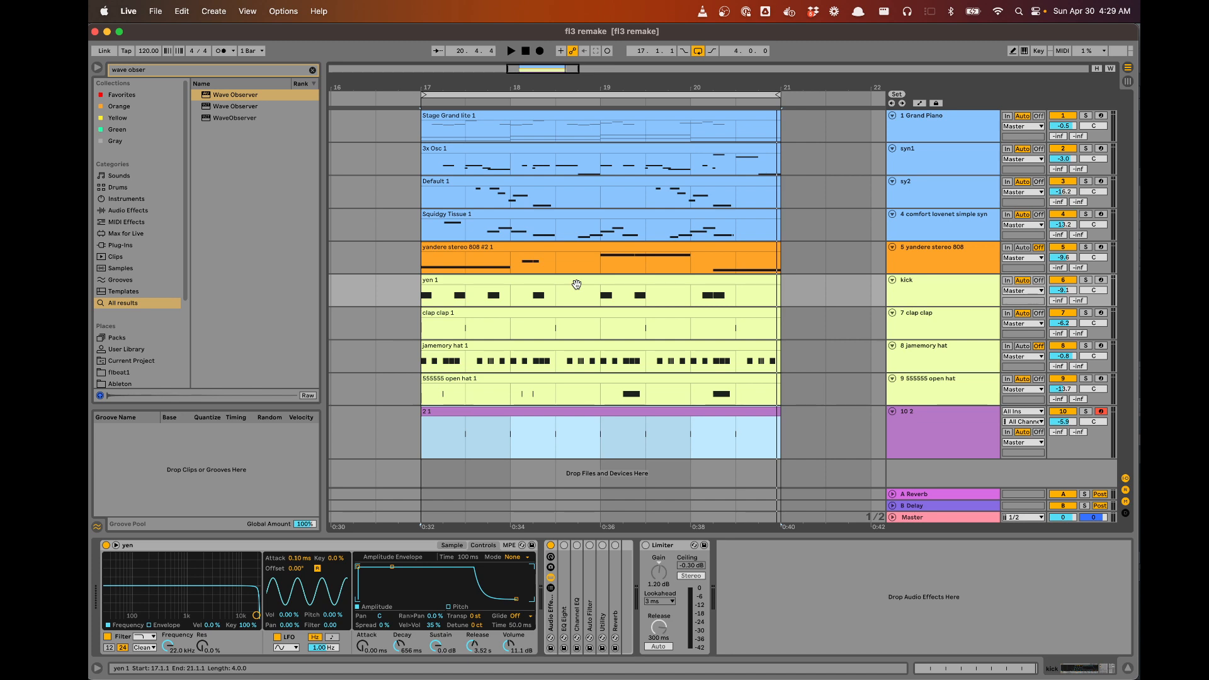
Switch to FL Studio, view the Playlist arrangement, and return to the Channel rack of Pattern 3
key("super+Tab")
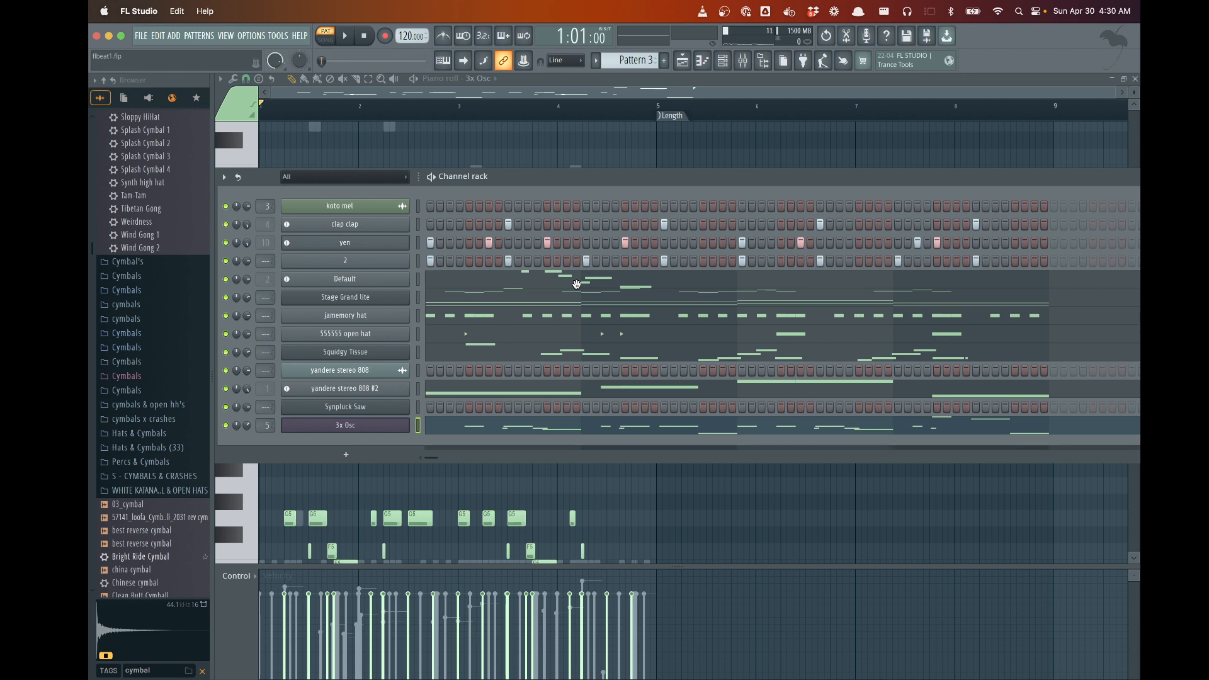
left_click_drag(582, 180, 582, 247)
left_click(684, 61)
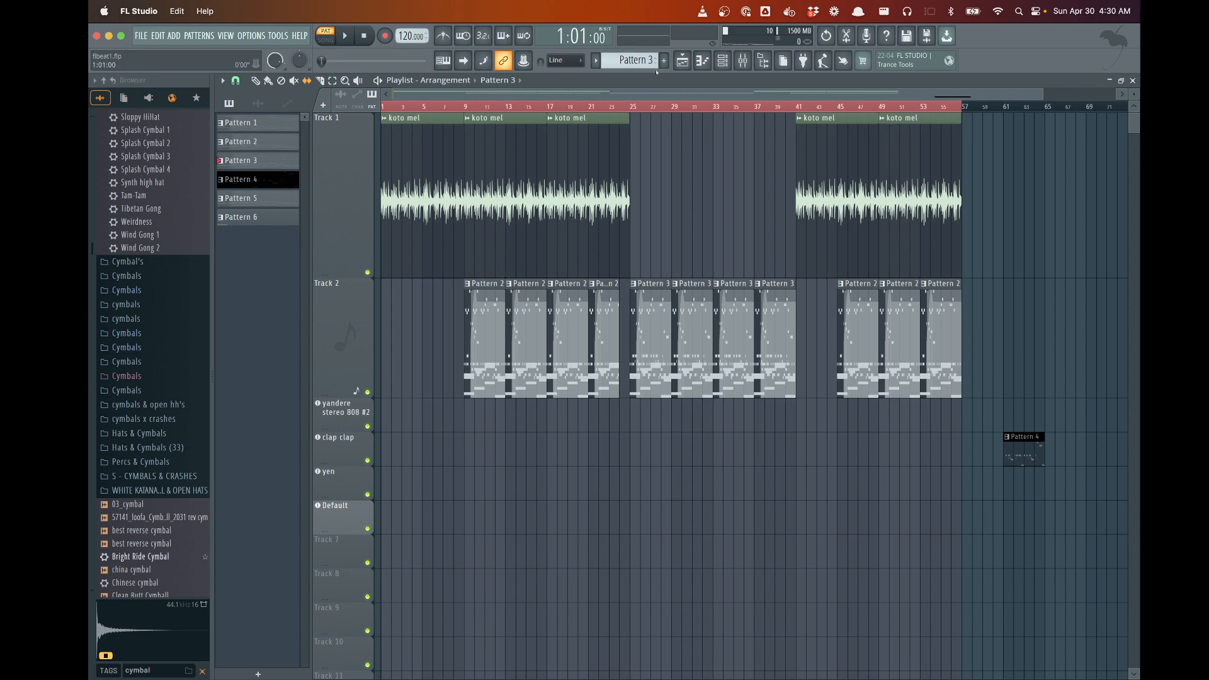
left_click(682, 60)
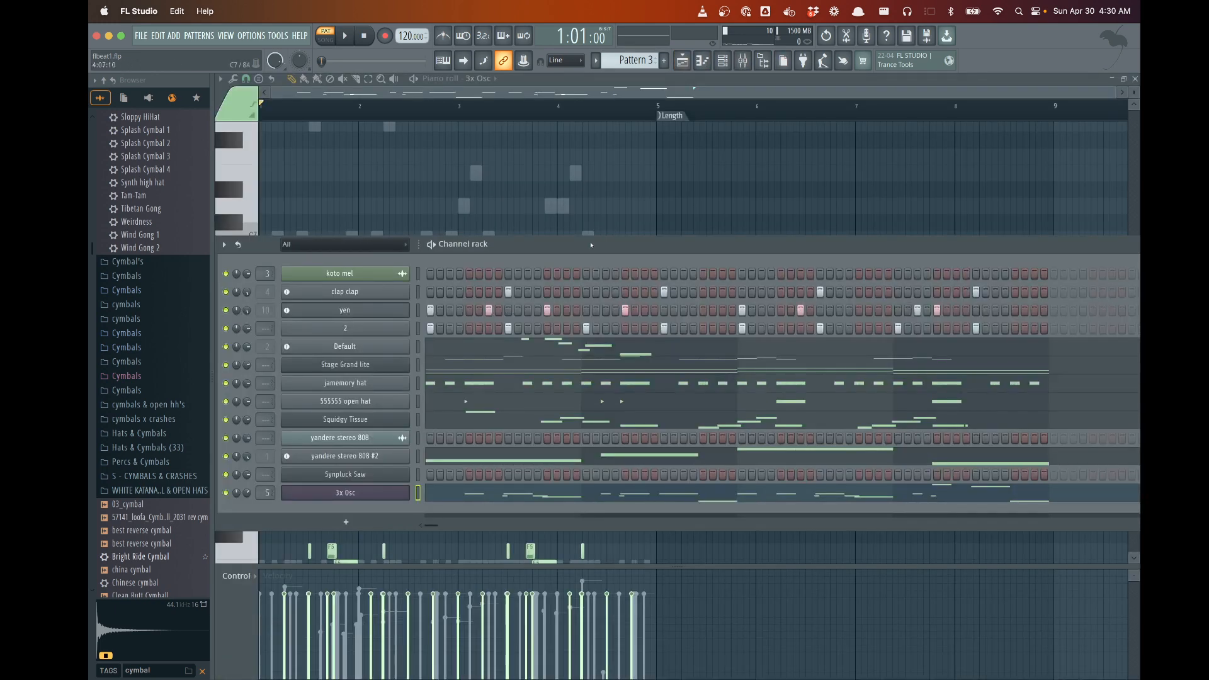
left_click_drag(591, 245, 598, 176)
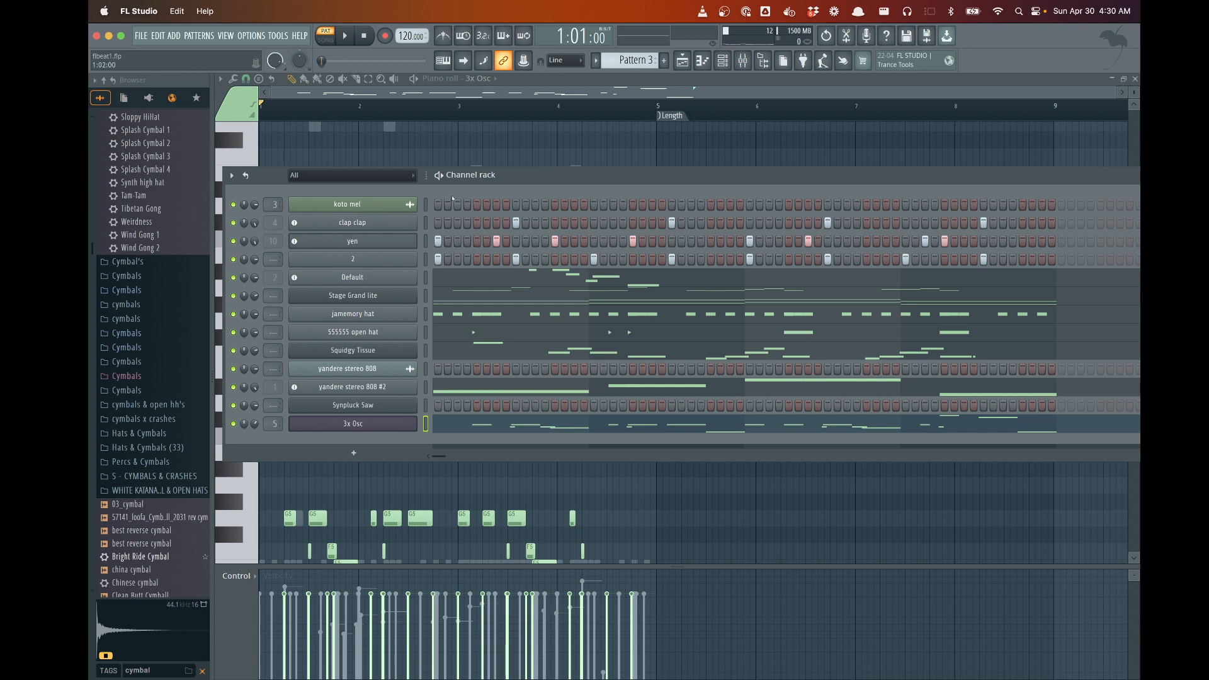
Switch to Ableton Live and inspect the Grand Piano track's device and the clips in Session View
key("super+Tab")
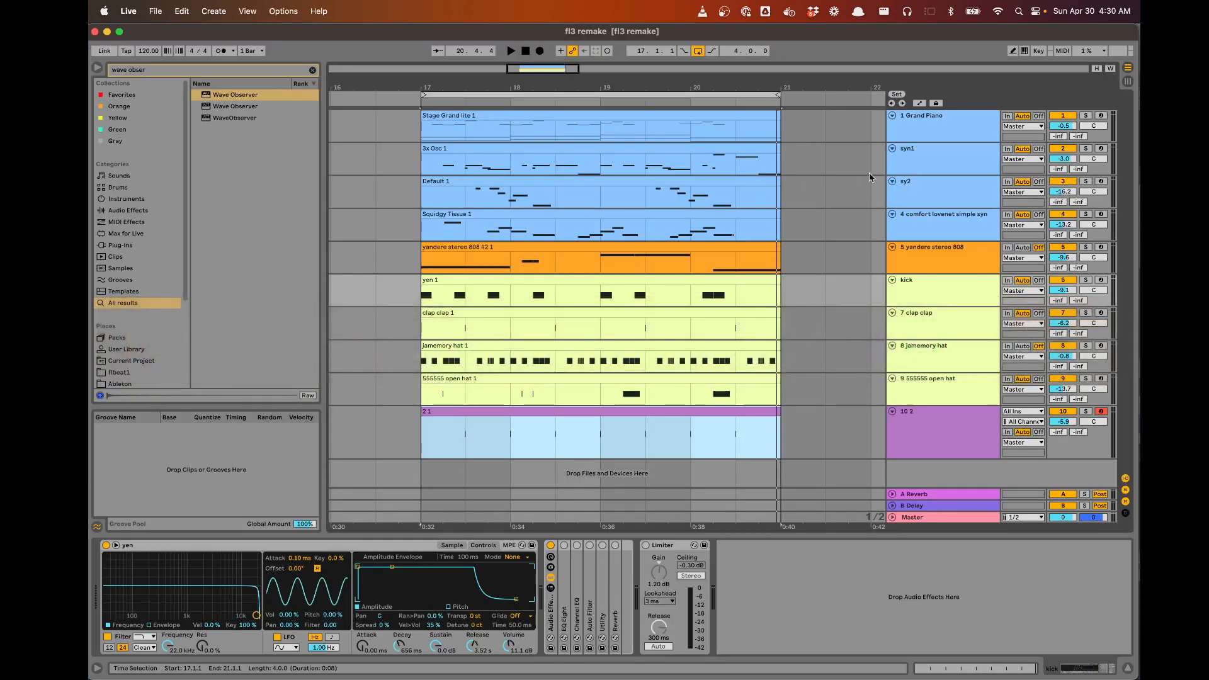
left_click(918, 139)
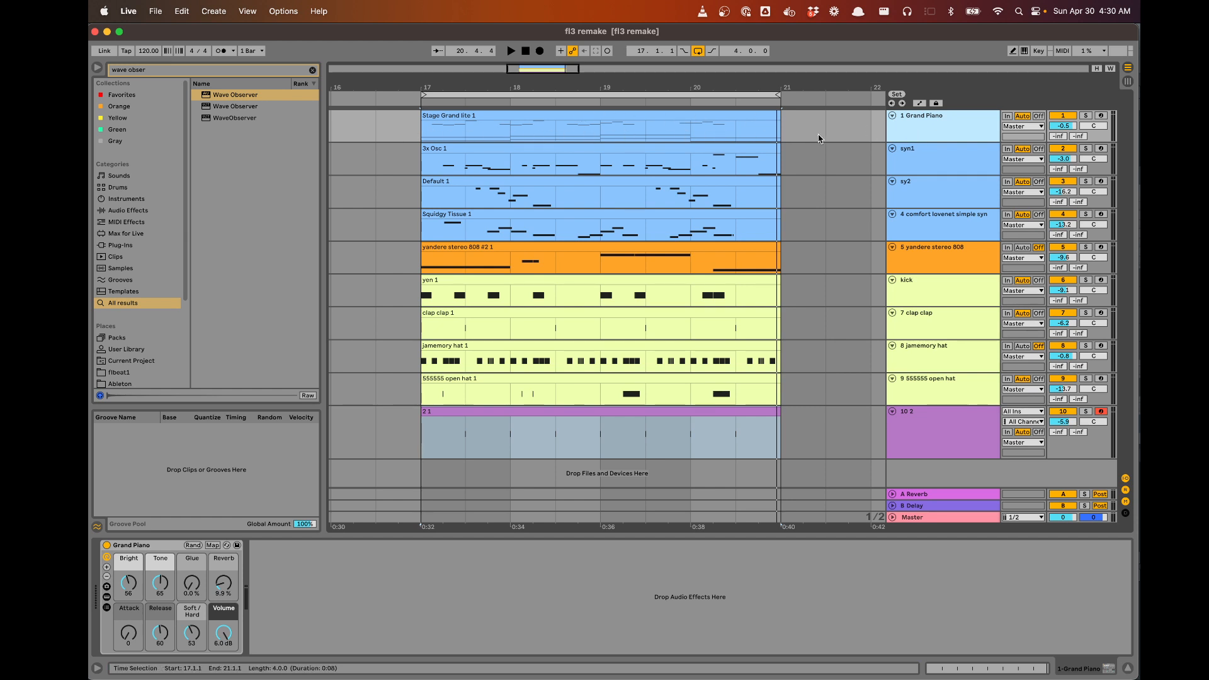
key("Tab")
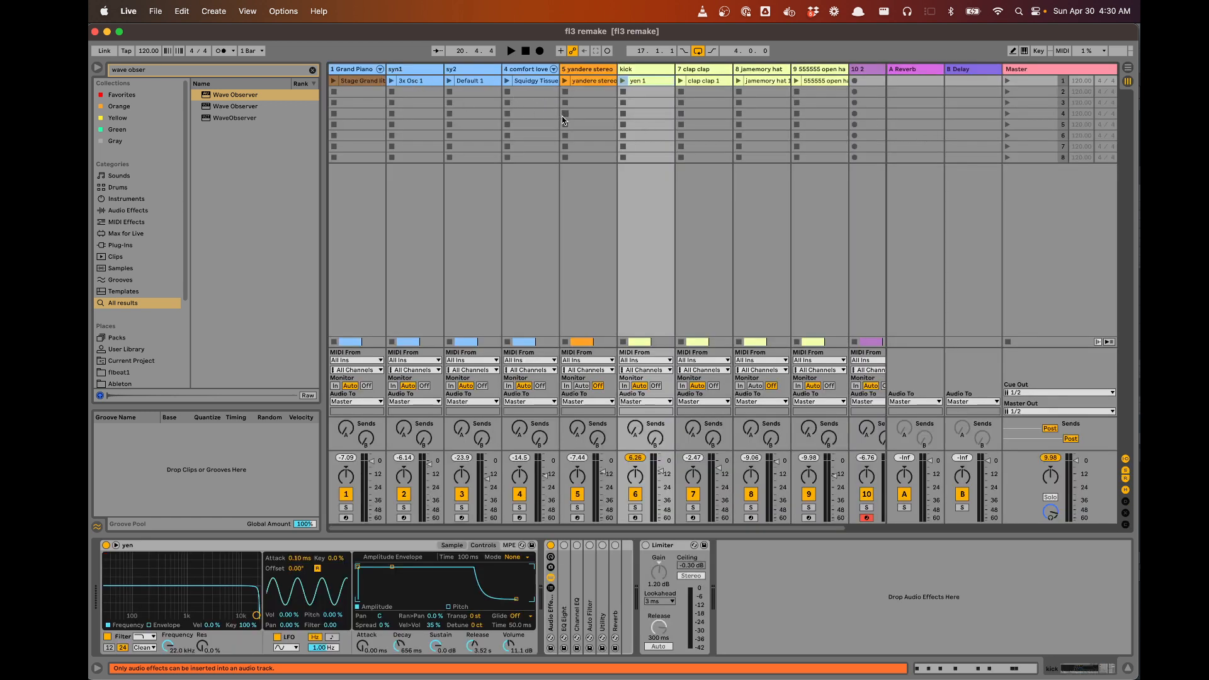
key("Tab")
Switch to FL Studio, view the yen channel's notes in the piano roll, and bring the Channel rack back
key("super+Tab")
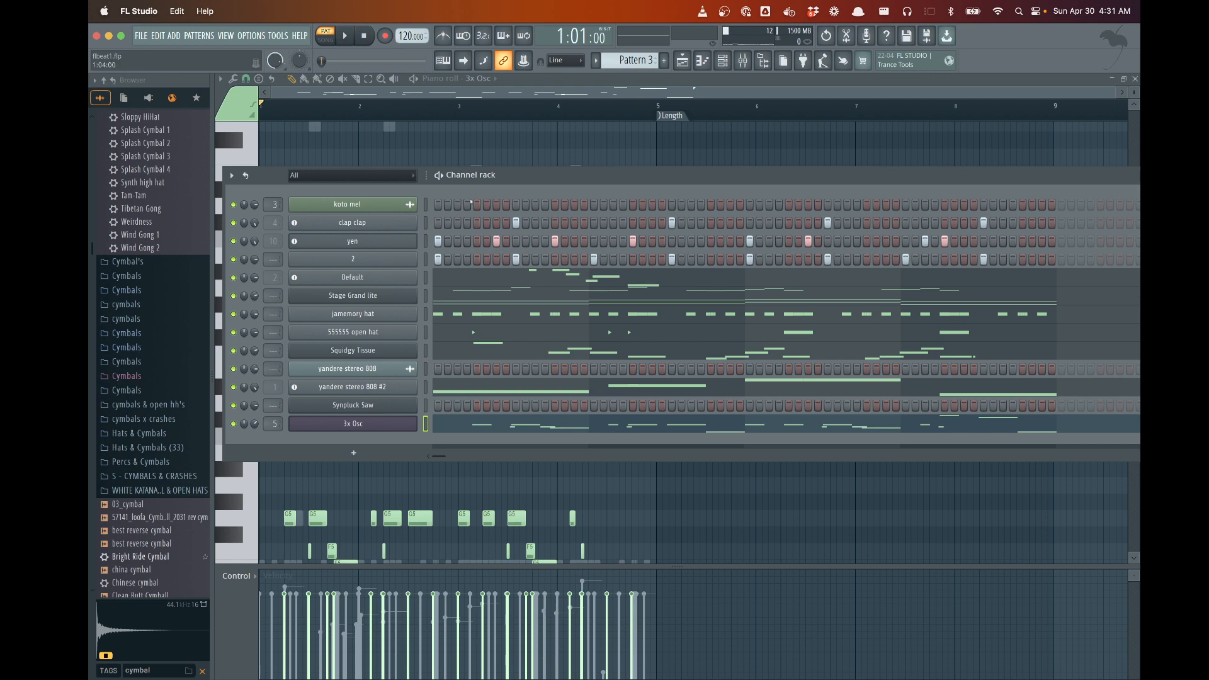
mouse_move(552, 180)
left_mouse_down()
mouse_move(552, 227)
mouse_move(546, 197)
left_mouse_up()
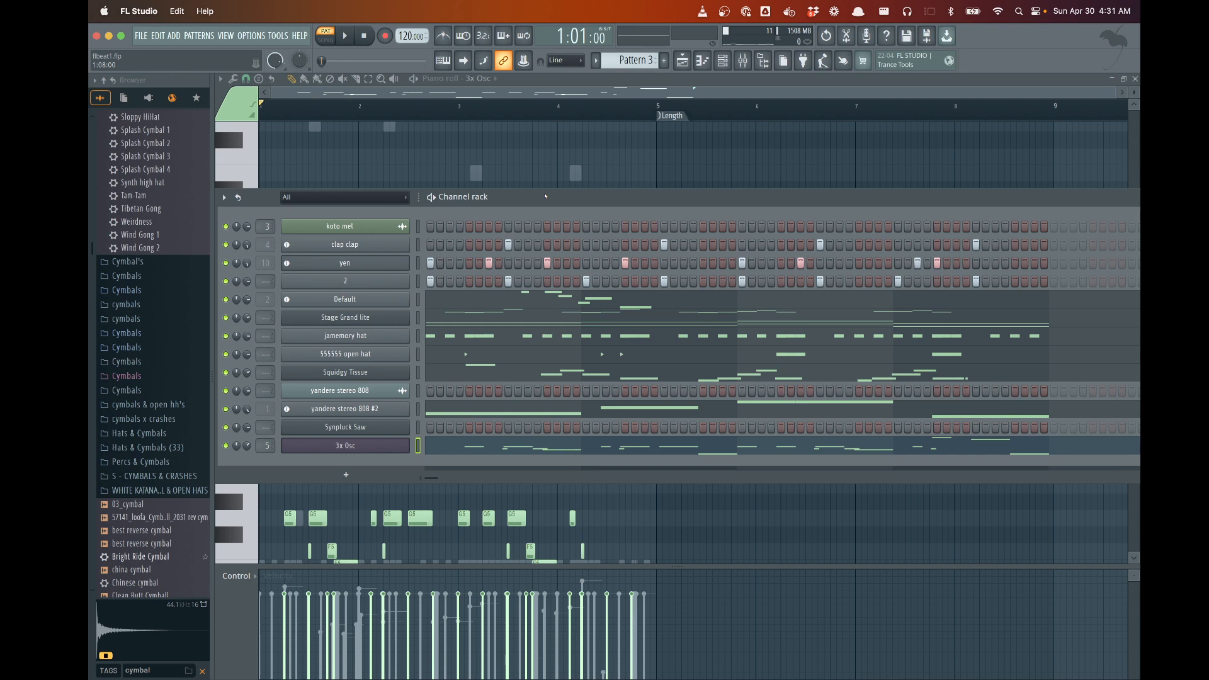
left_click_drag(528, 199, 525, 195)
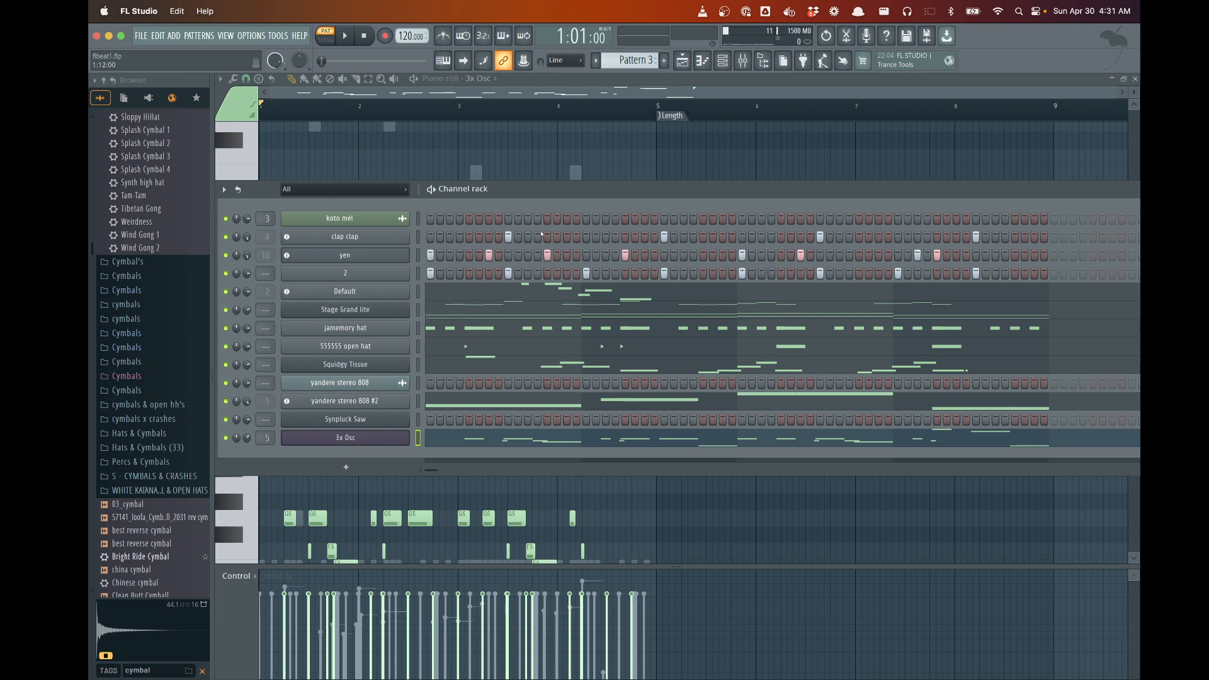
left_click_drag(531, 192, 532, 187)
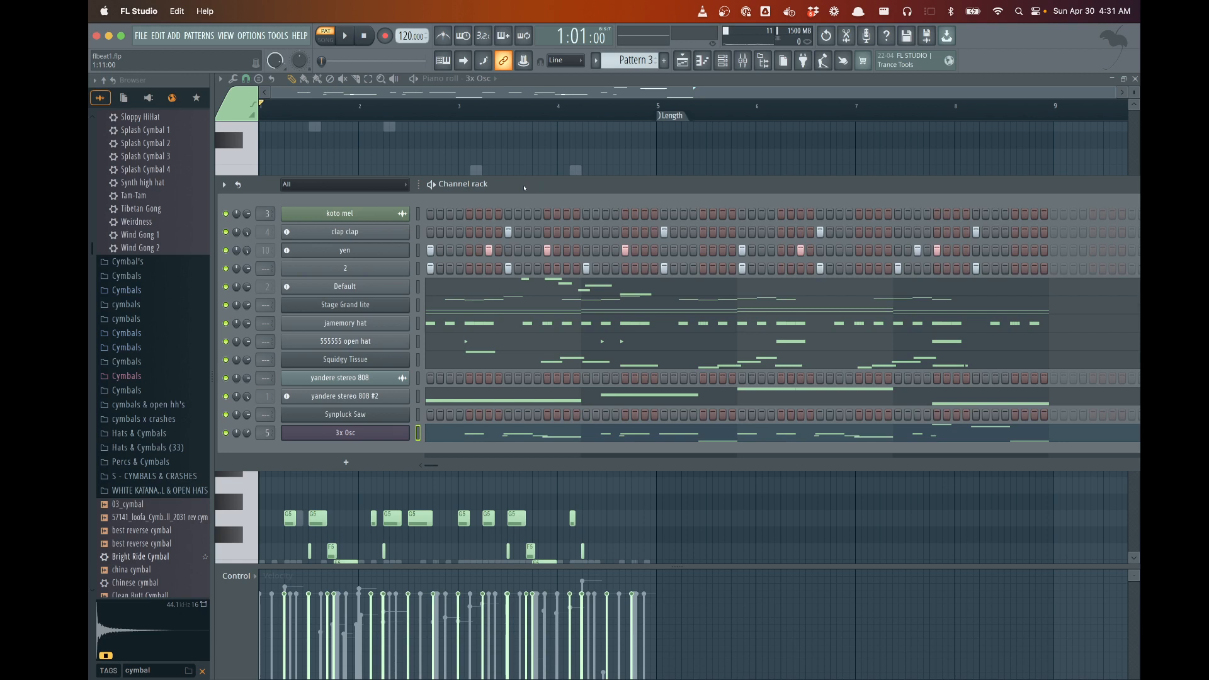
left_click_drag(524, 188, 529, 204)
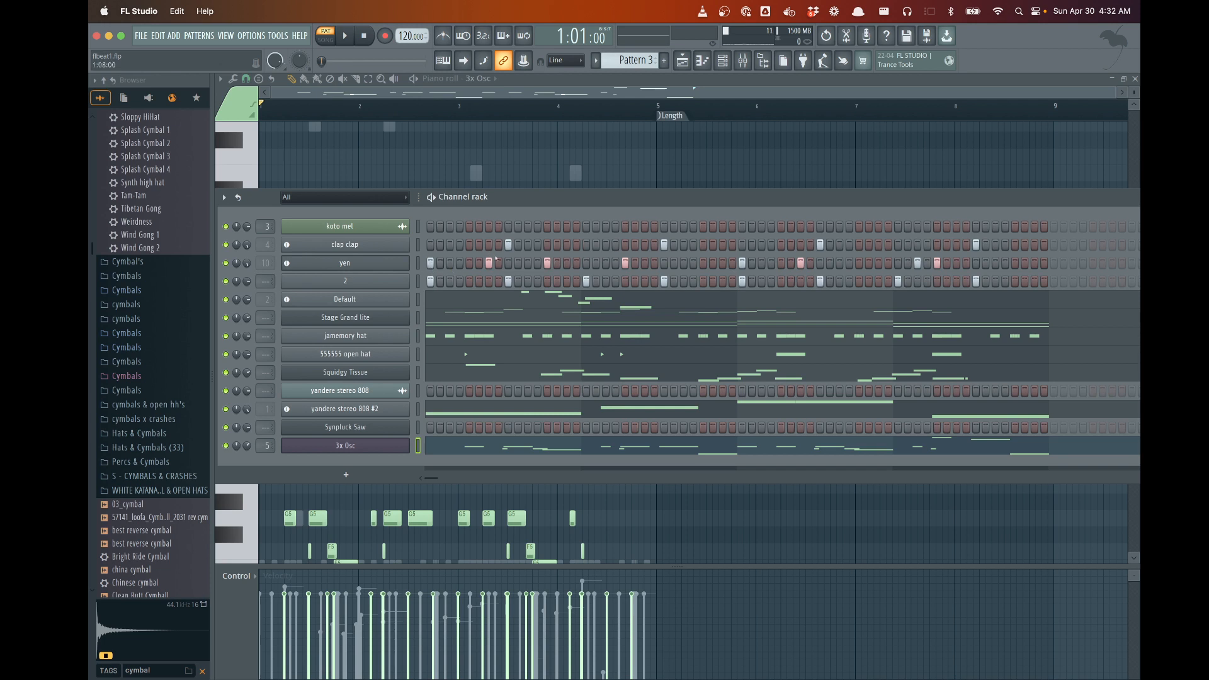
right_click(393, 267)
left_click(430, 264)
scroll(360, 428, "down", 5)
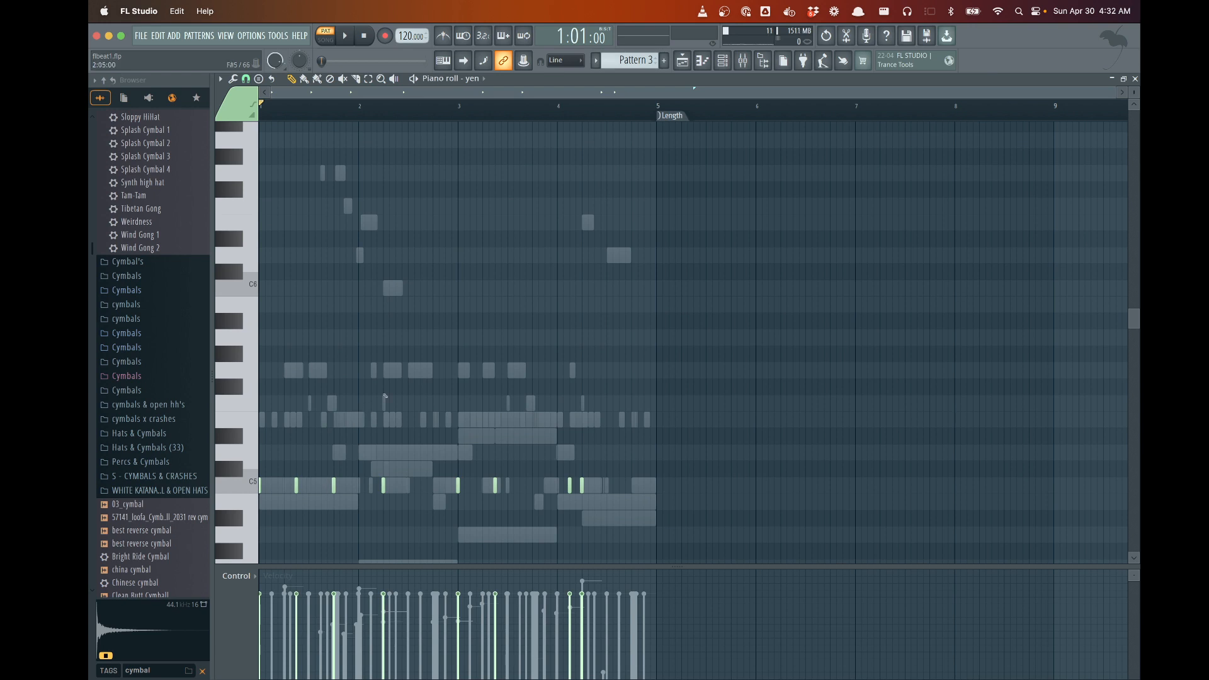
left_click(722, 60)
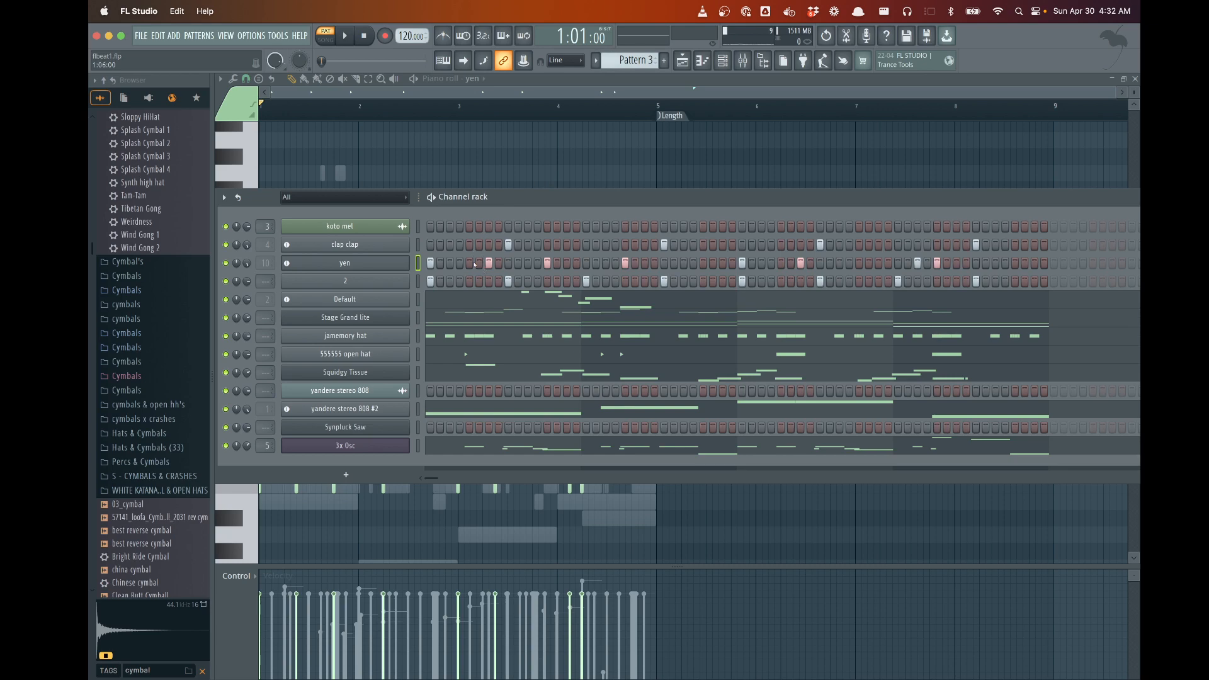
Switch to Ableton Live and compare the Arrangement View with the Session View of the remake
key("super+Tab")
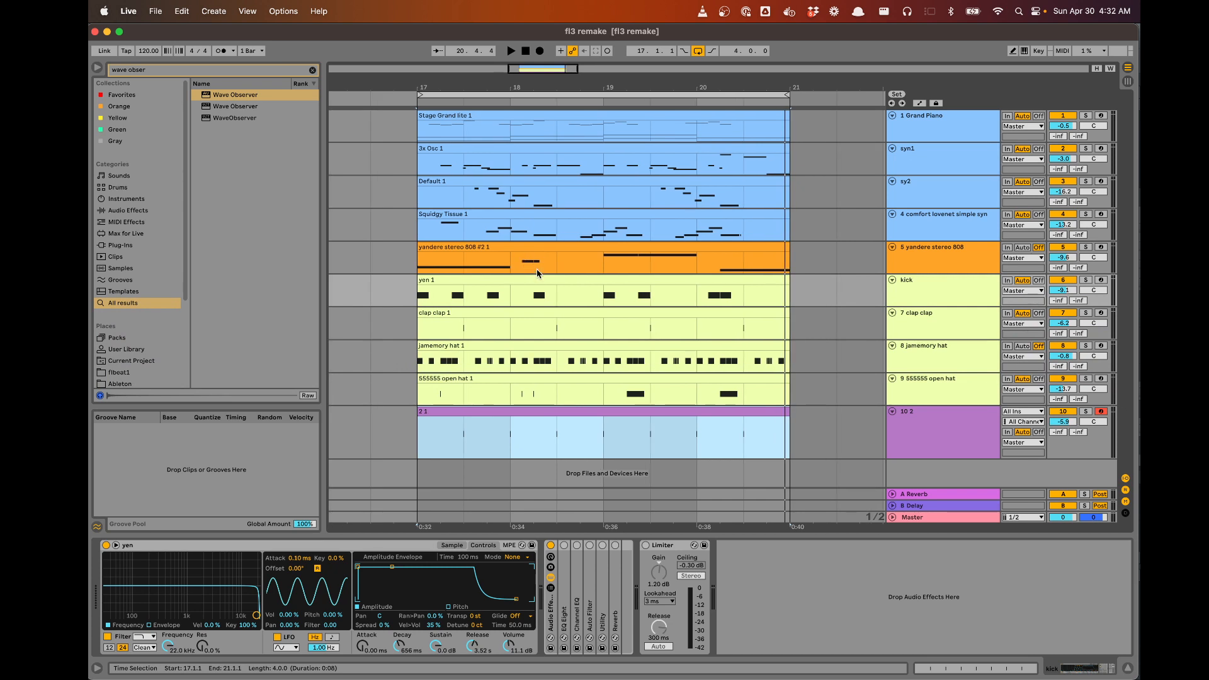
key("Tab")
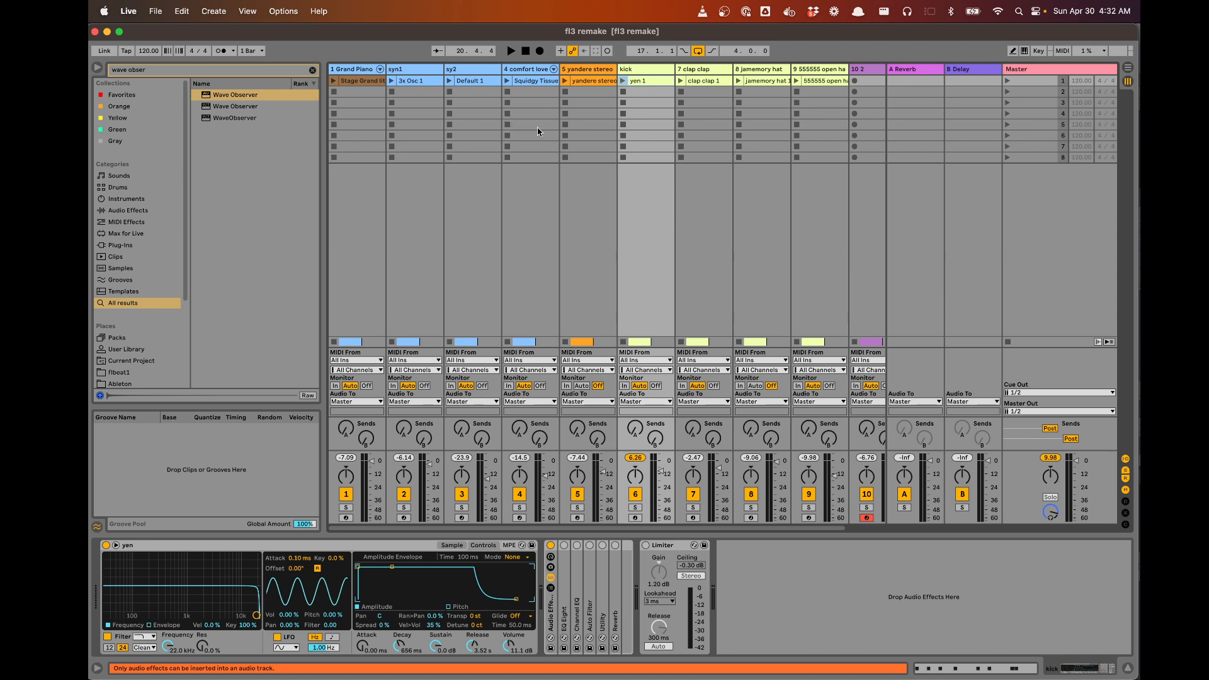
key("Tab")
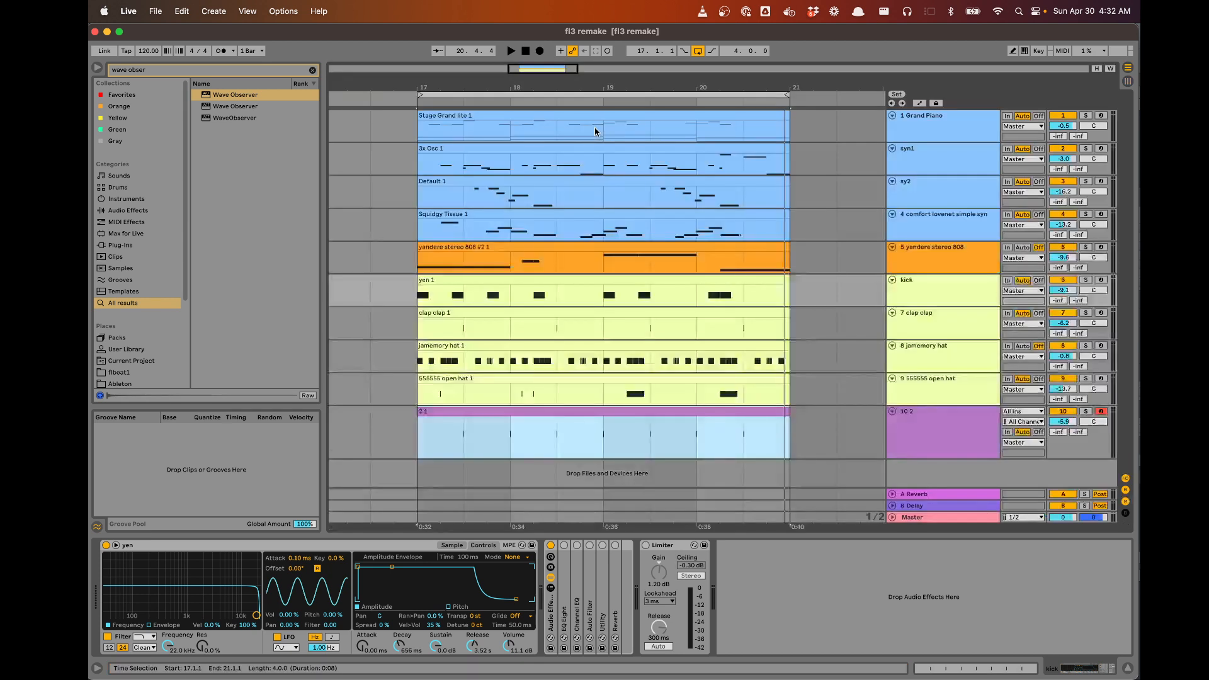
key("Tab")
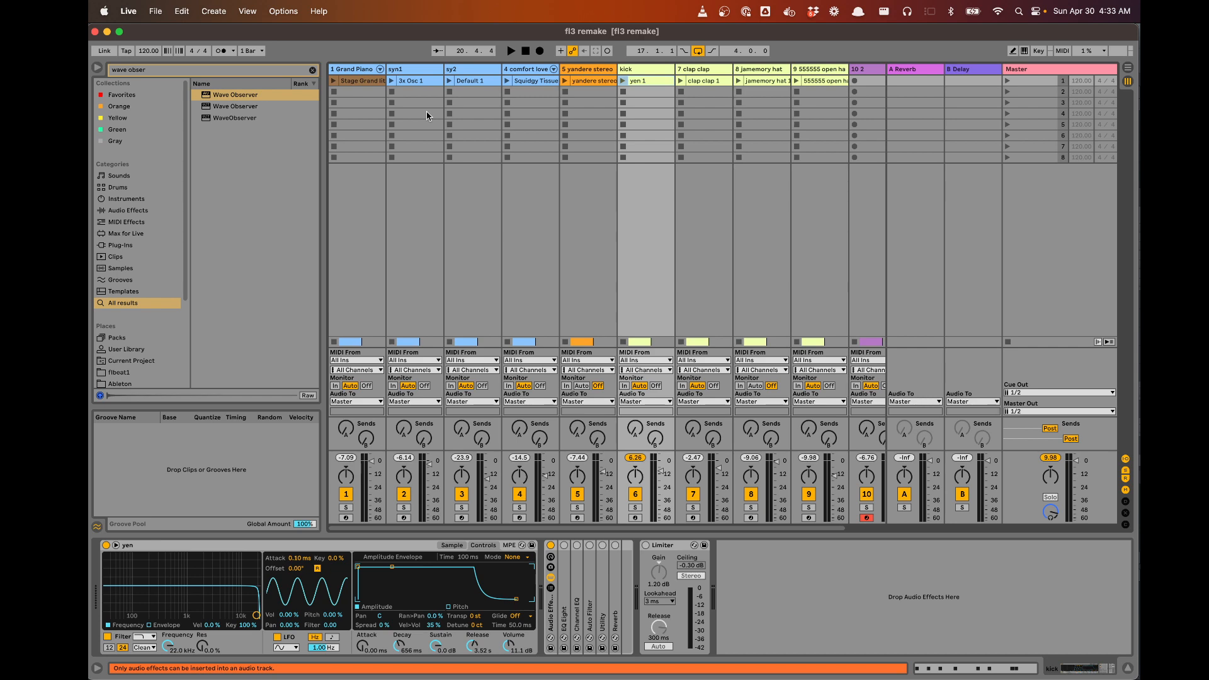
Switch to FL Studio and compare the Channel rack with the Playlist, returning to the Channel rack
key("super+Tab")
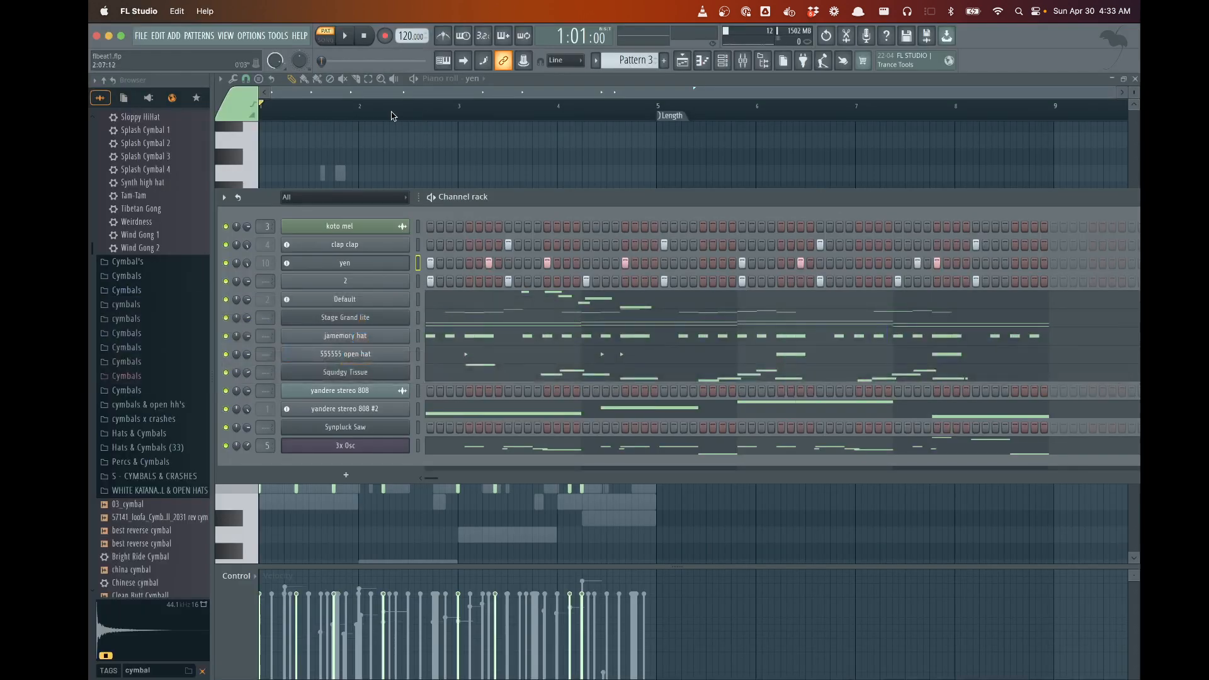
mouse_move(520, 201)
left_mouse_down()
mouse_move(514, 172)
mouse_move(503, 200)
left_mouse_up()
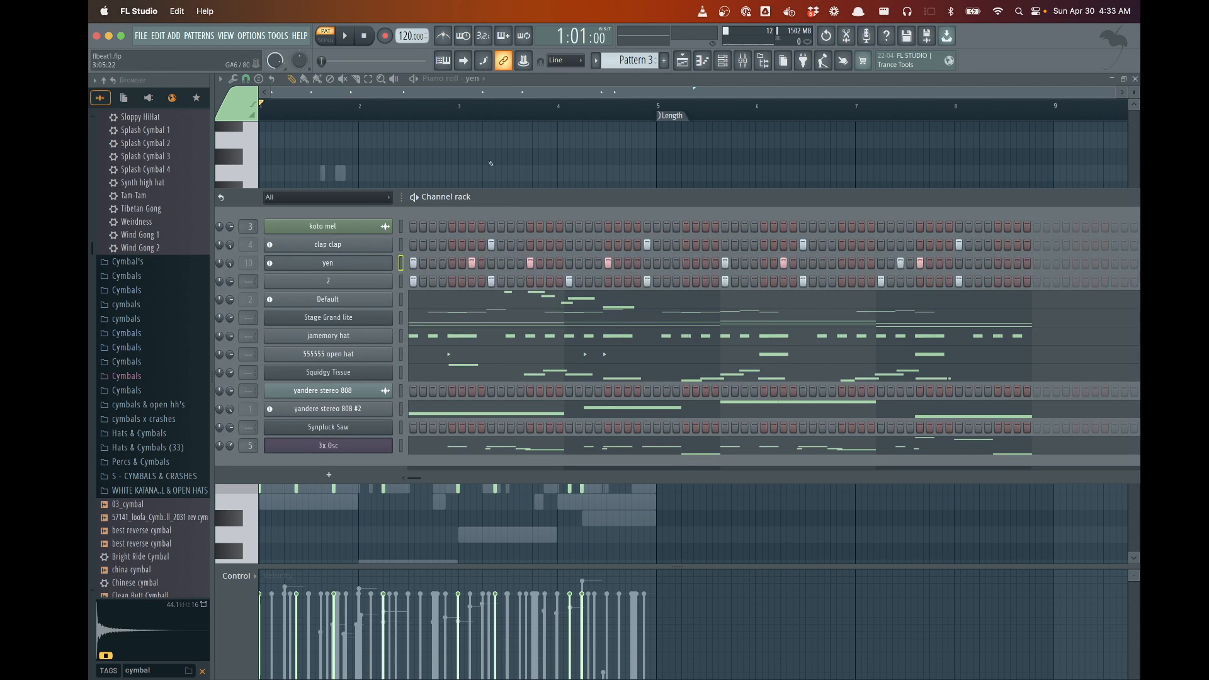
left_click(682, 61)
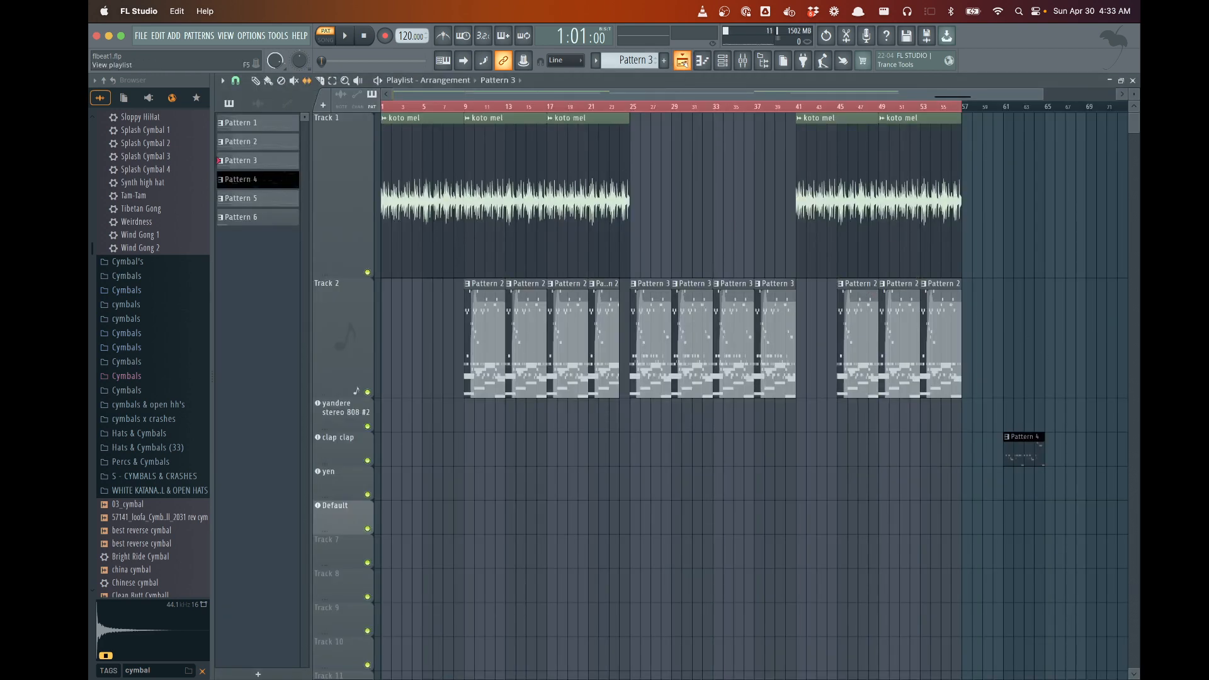
left_click(682, 61)
mouse_move(624, 202)
left_mouse_down()
mouse_move(598, 167)
mouse_move(615, 188)
left_mouse_up()
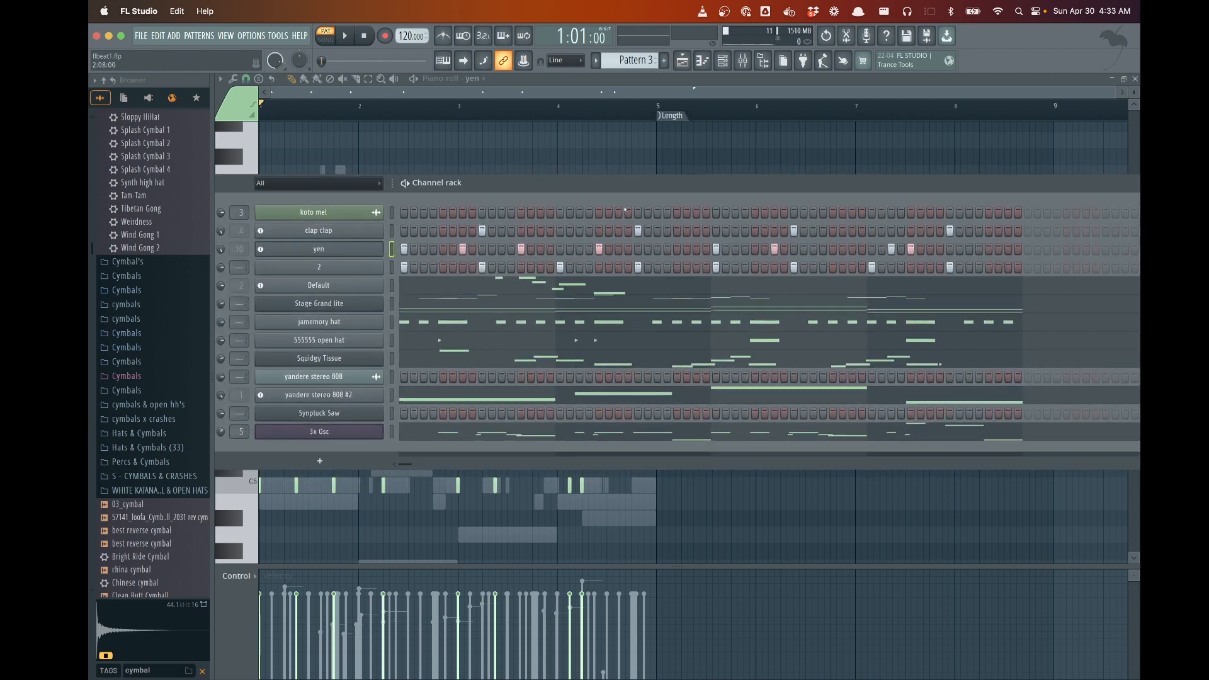
Switch to Ableton Live and inspect the Grand Piano, syn1 and sy2 tracks and their first clips in Session View
key("super+Tab")
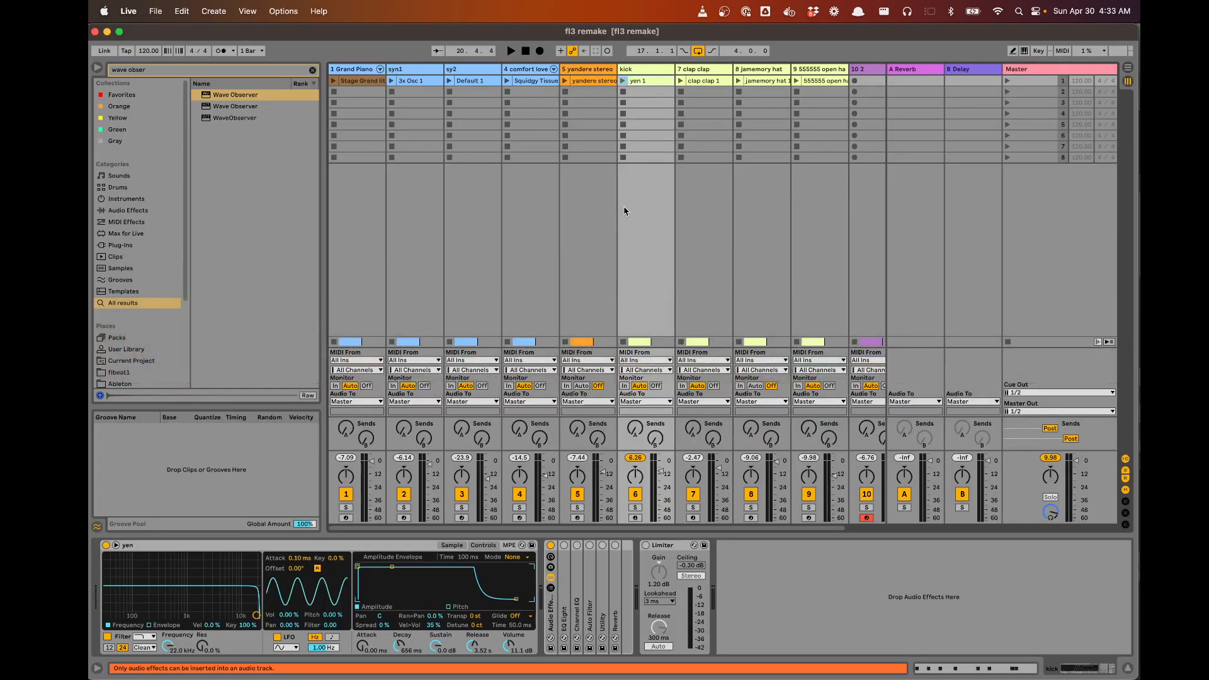
left_click(357, 72)
left_click(399, 71)
left_click(469, 70)
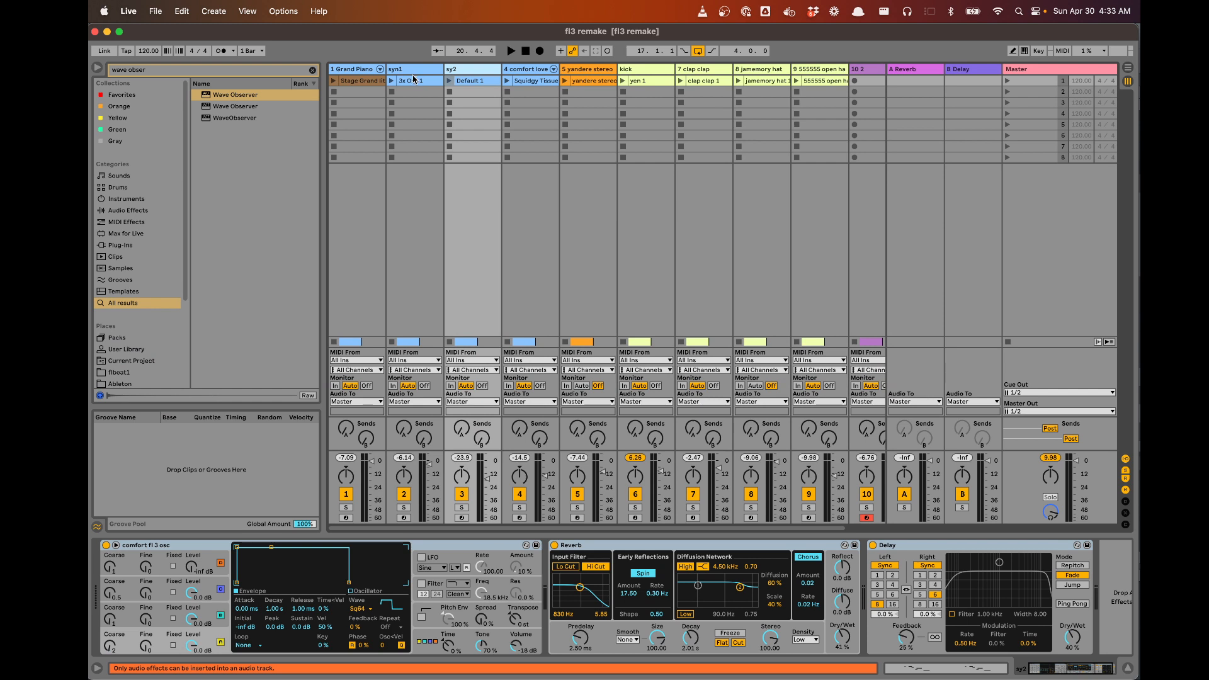
left_click(353, 82)
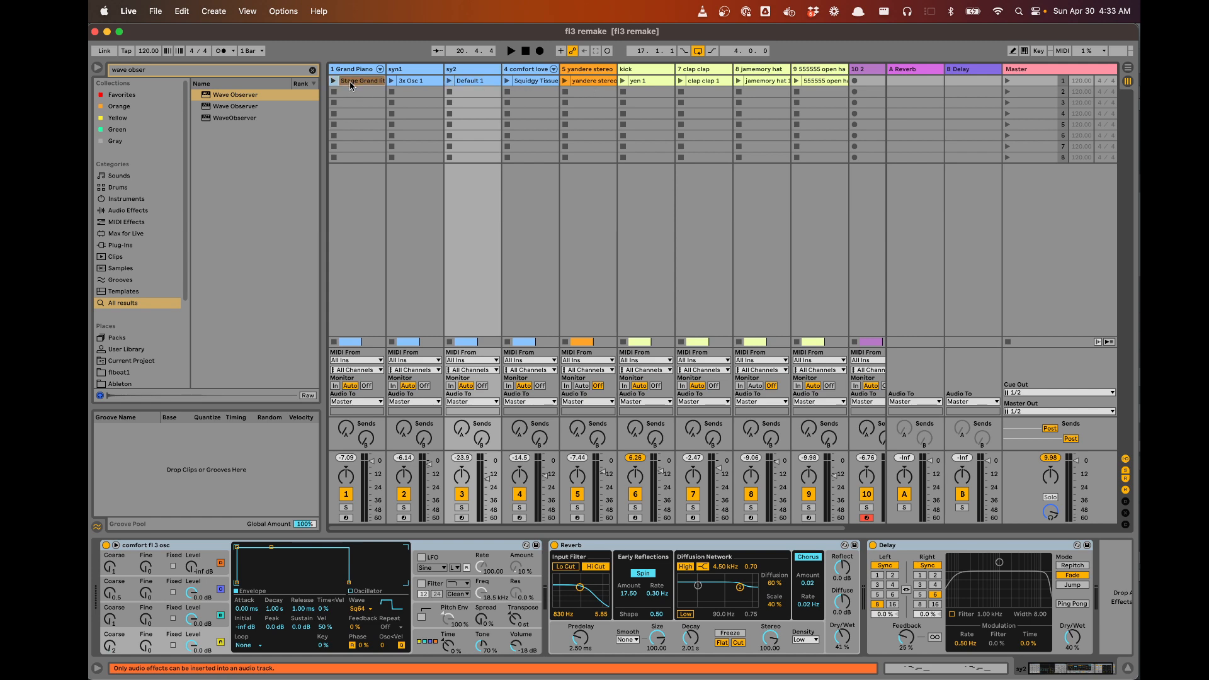
left_click(406, 83)
left_click(462, 82)
Switch to FL Studio and narrow the Channel rack so that it fits fully inside the workspace
key("super+Tab")
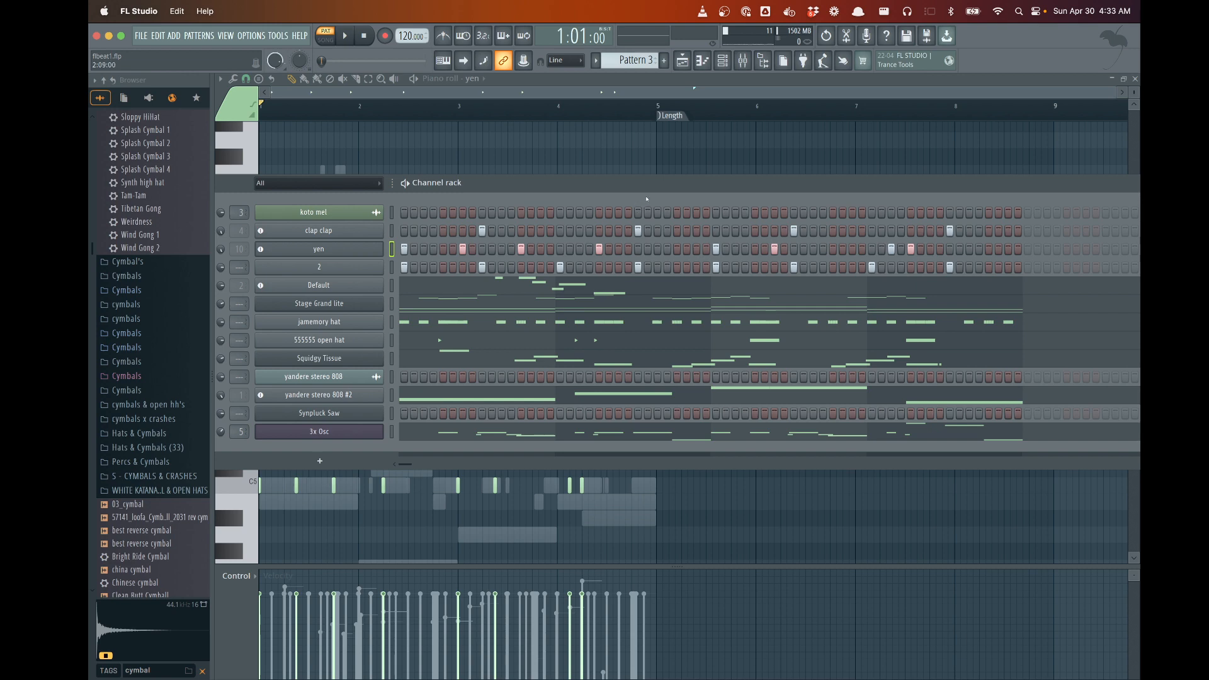
left_click_drag(657, 187, 700, 182)
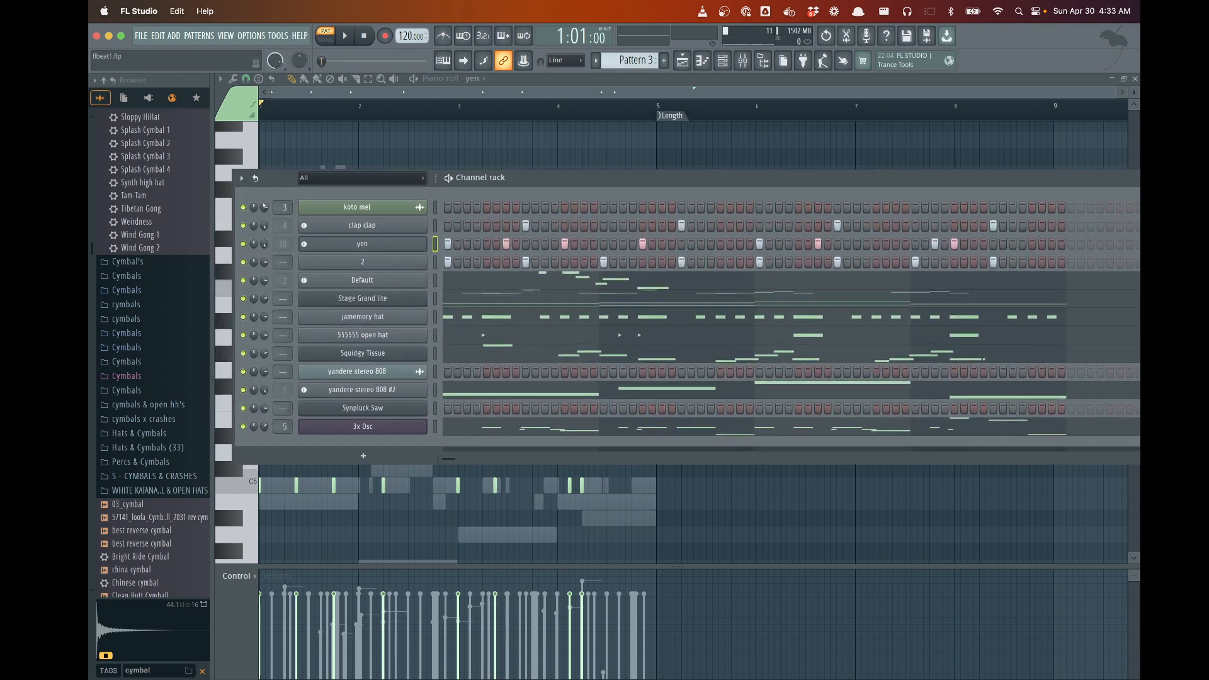
left_click_drag(234, 198, 416, 200)
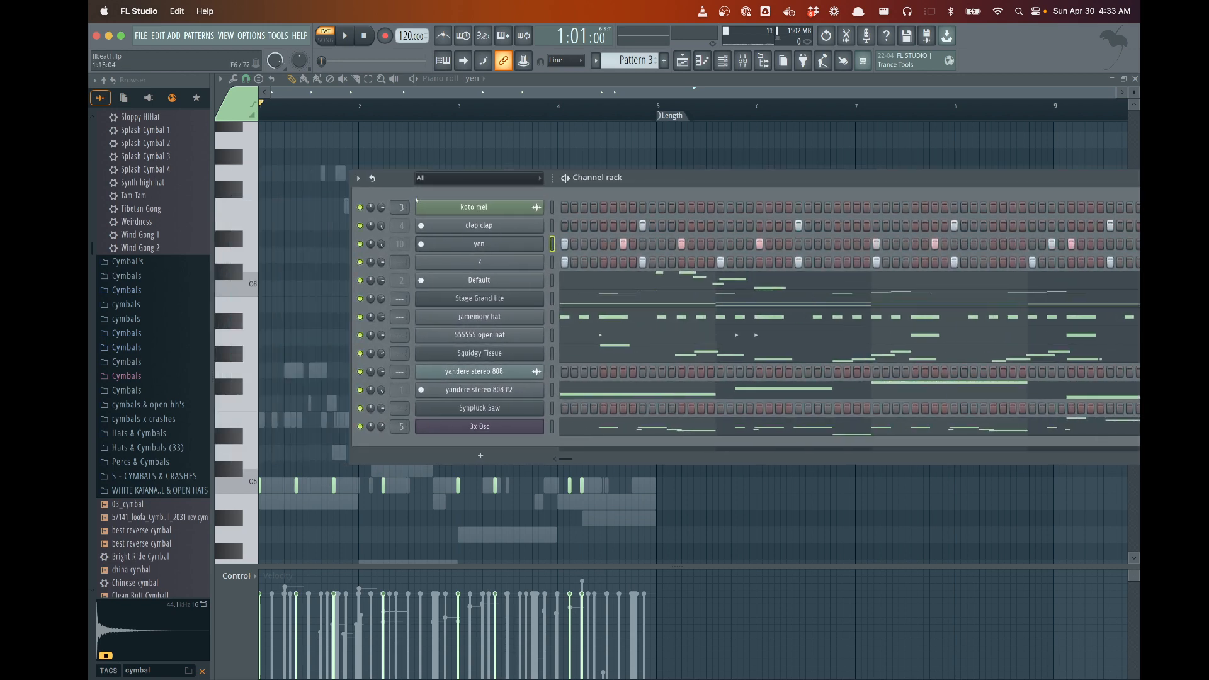
left_click_drag(702, 180, 579, 162)
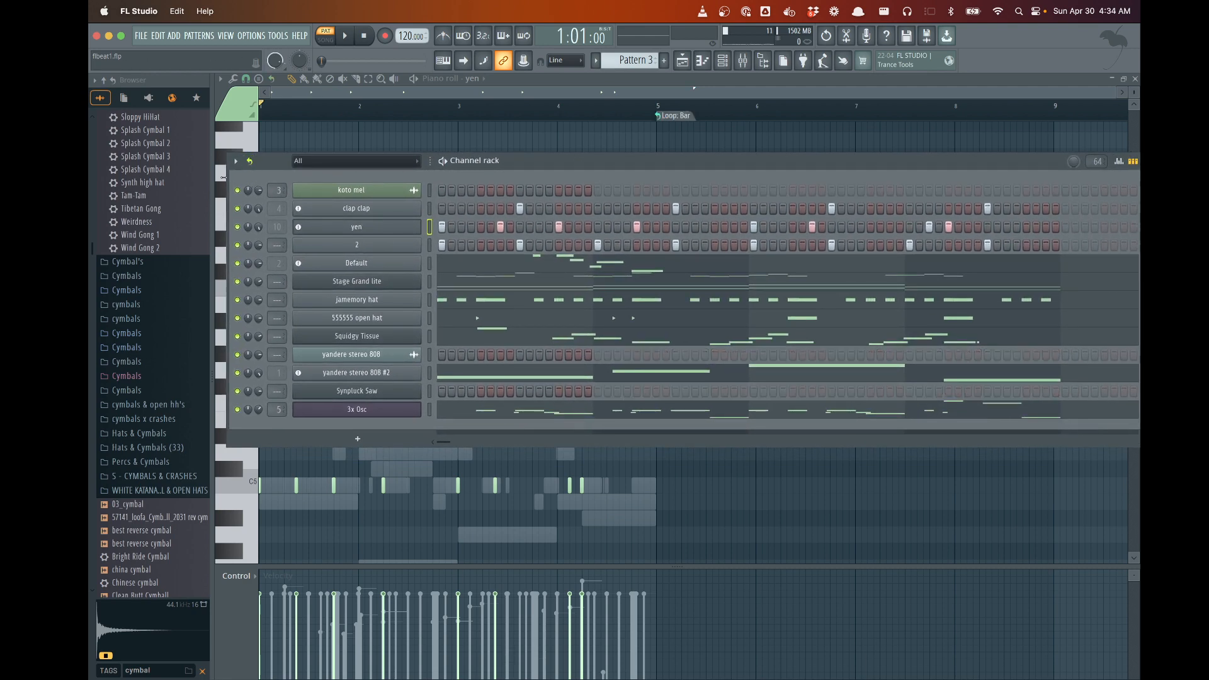
left_click_drag(230, 181, 423, 183)
left_click_drag(746, 161, 581, 160)
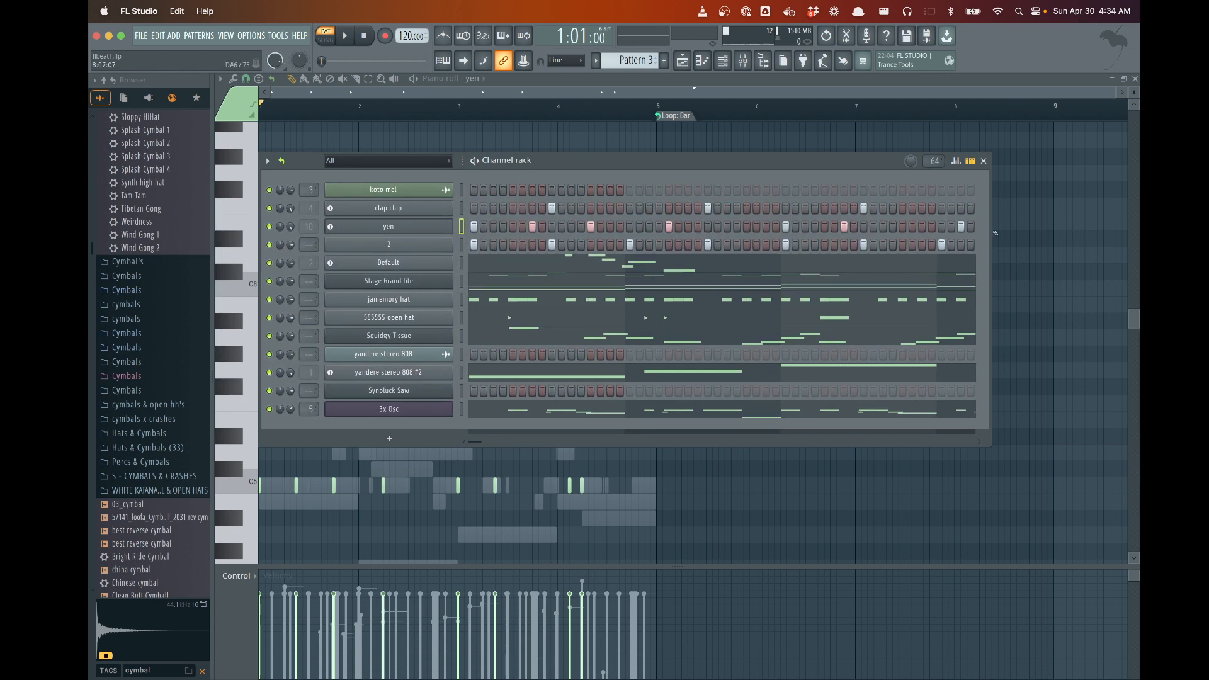
Widen the Channel rack to show 64 steps, toggle its loop mode and check the steps further along the pattern
left_click_drag(988, 230, 1106, 230)
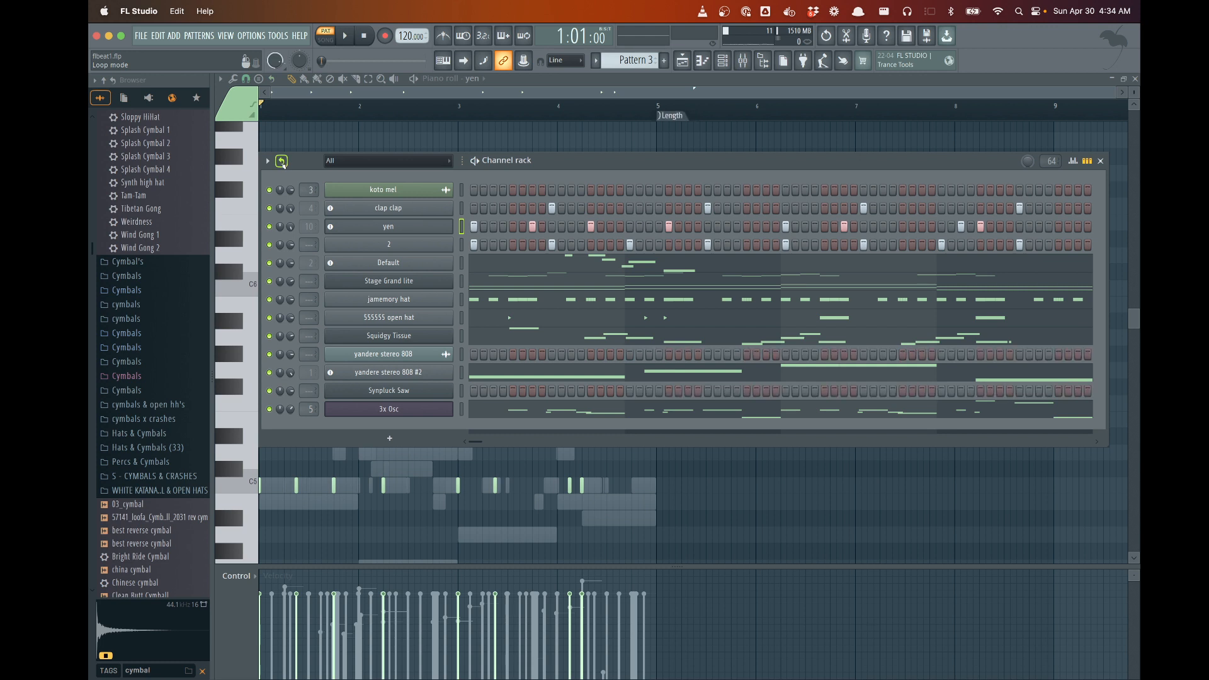
left_click(281, 161)
mouse_move(477, 442)
left_mouse_down()
mouse_move(1099, 441)
mouse_move(450, 433)
mouse_move(1087, 441)
mouse_move(549, 441)
left_mouse_up()
left_click(282, 161)
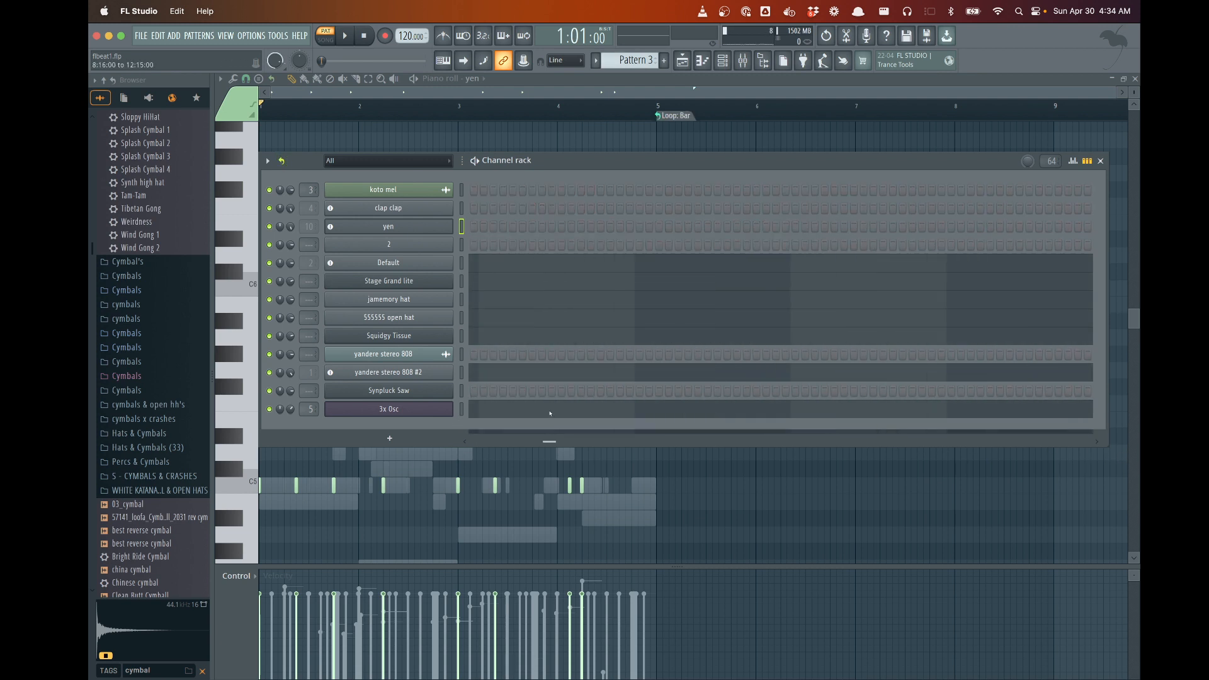
Try looping all channels, settle on the Advanced looping loop type for the Channel rack, and move the rack slightly up
right_click(281, 161)
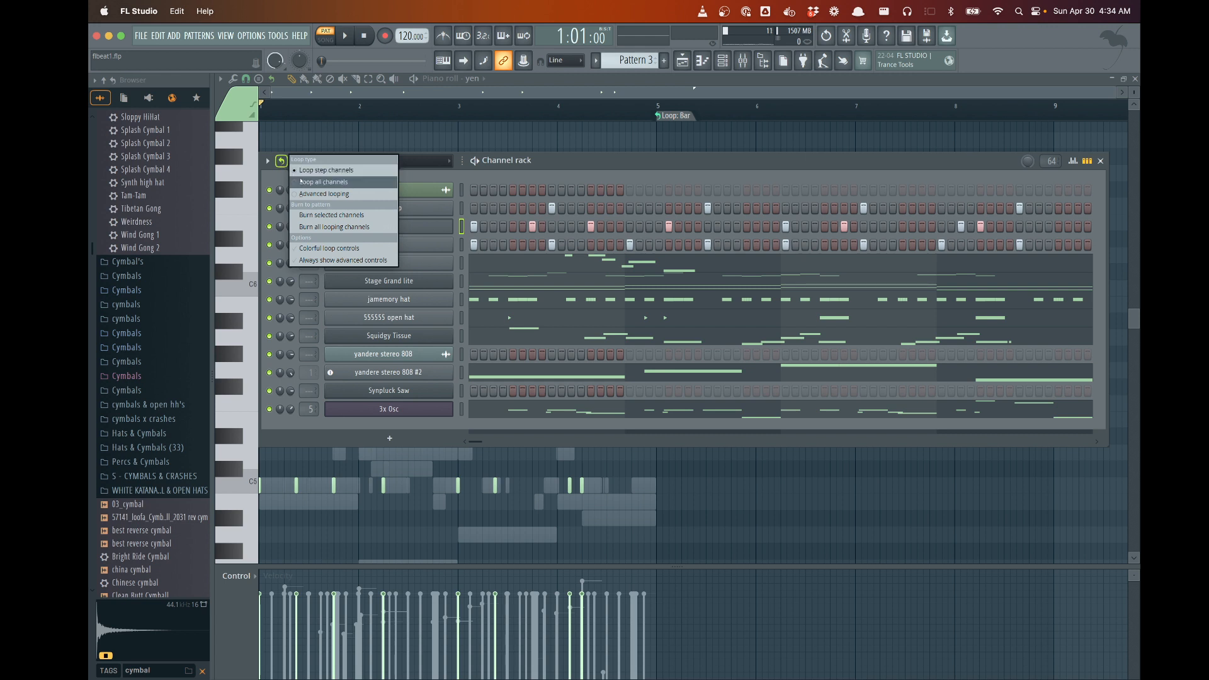
left_click(301, 182)
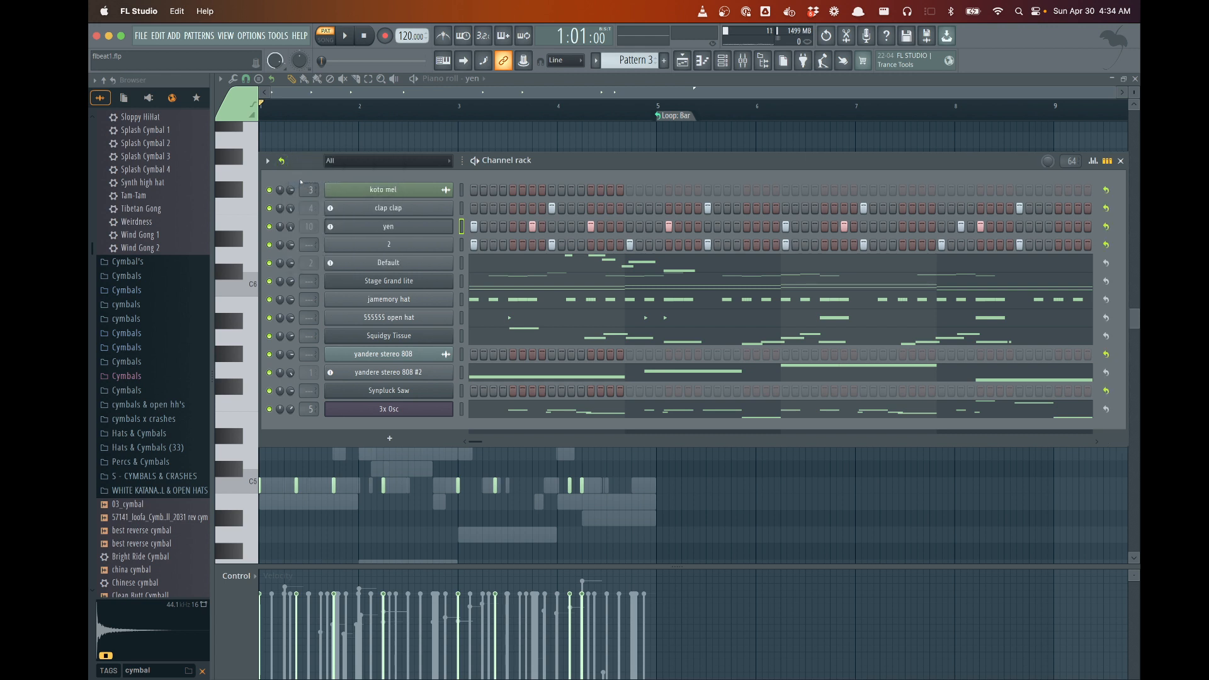
right_click(281, 161)
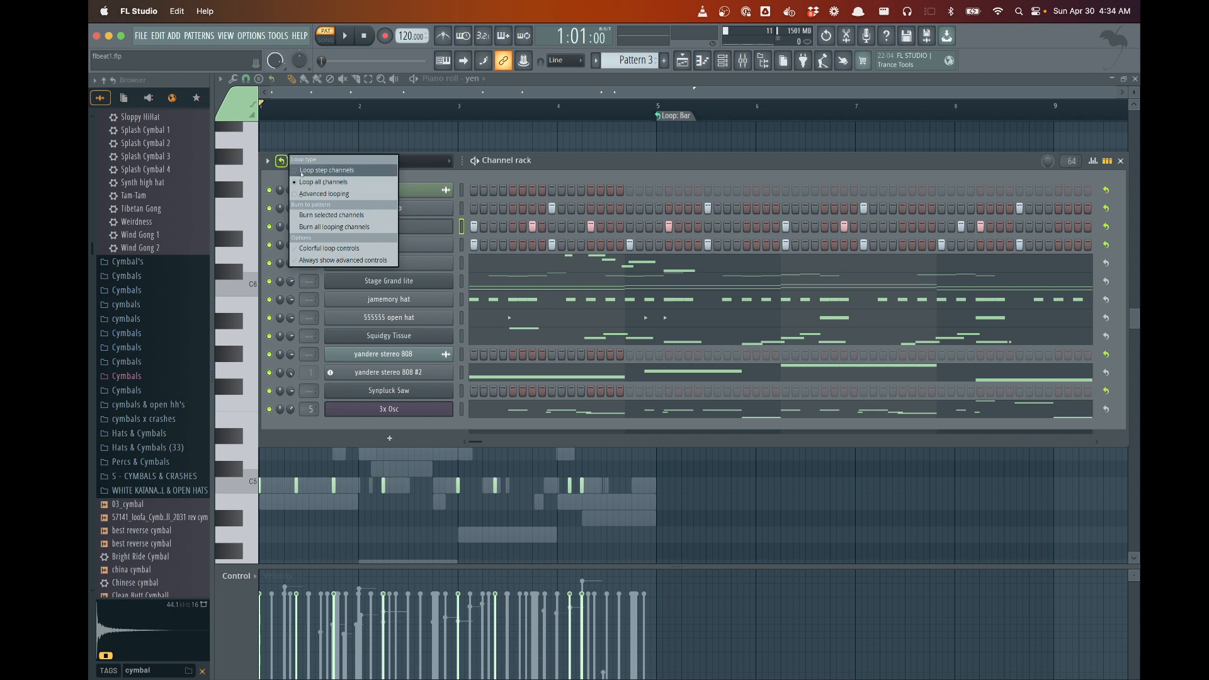
left_click(303, 194)
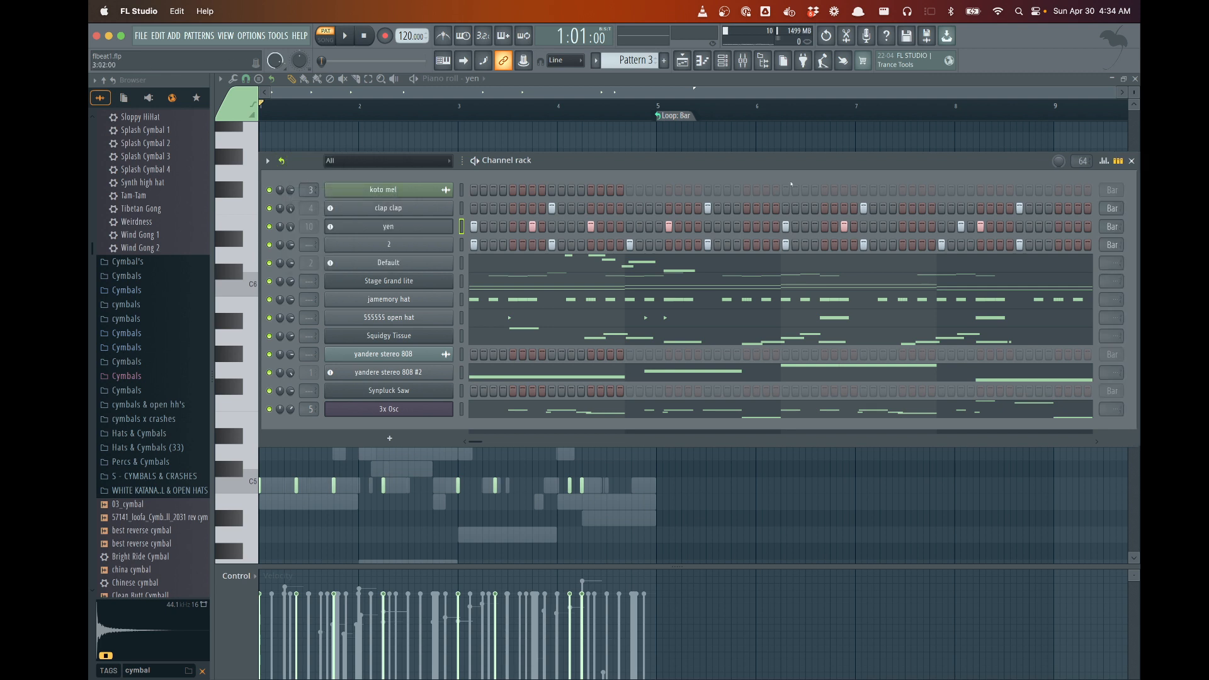
left_click_drag(815, 165, 815, 159)
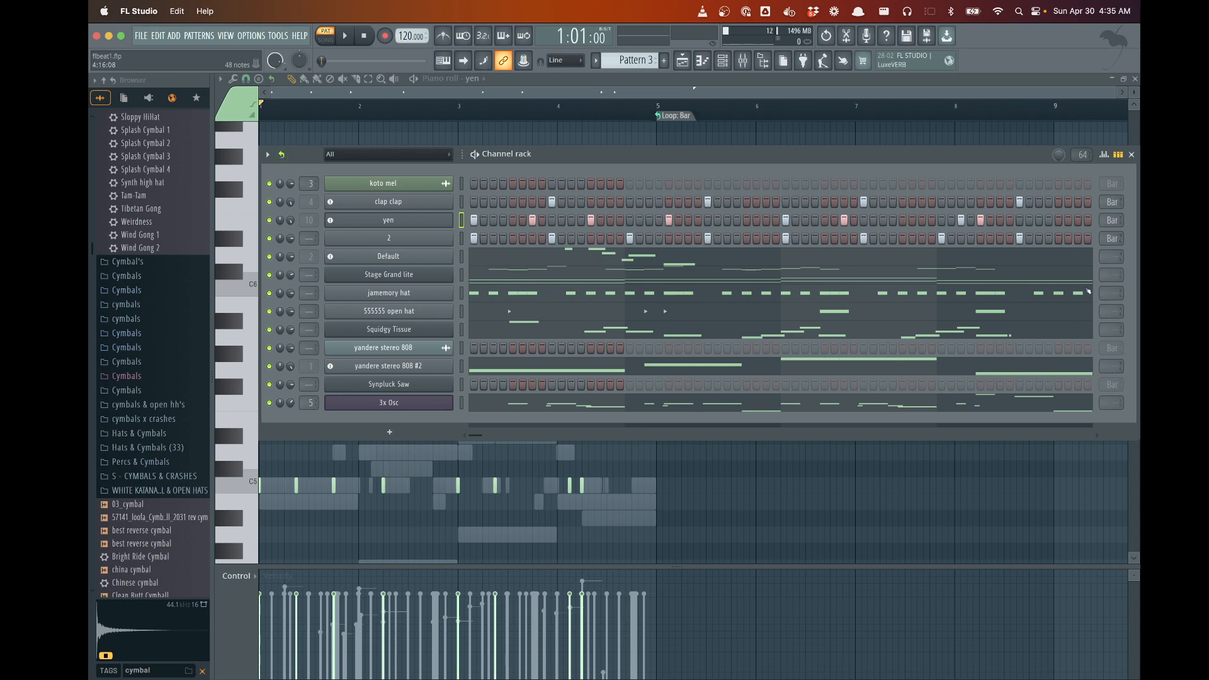
Switch to Ableton Live and inspect the syn1 and sy2 tracks in Session View
key("super+Tab")
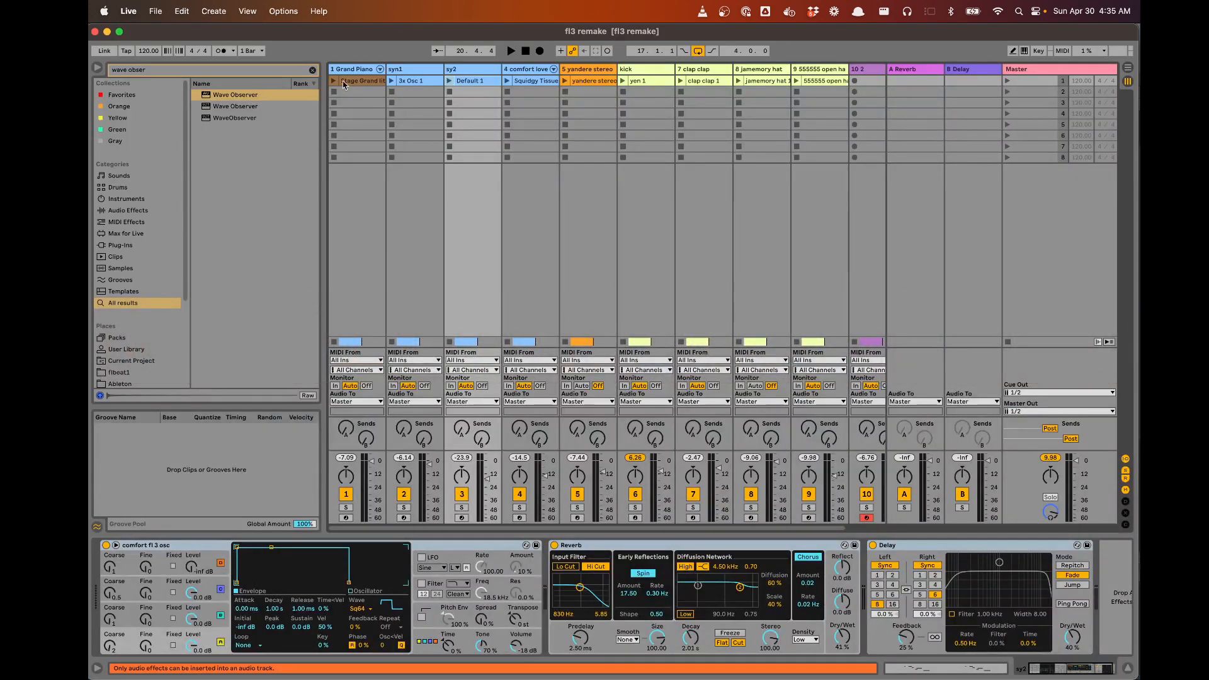
left_click(420, 86)
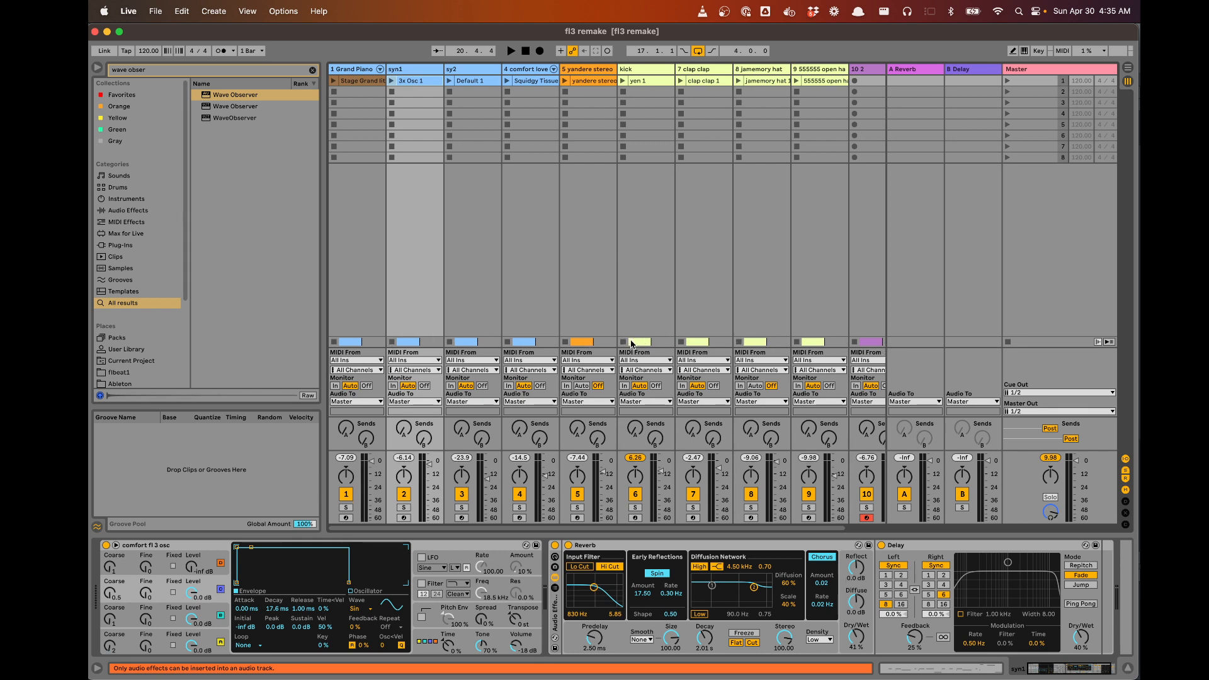
left_click(465, 288)
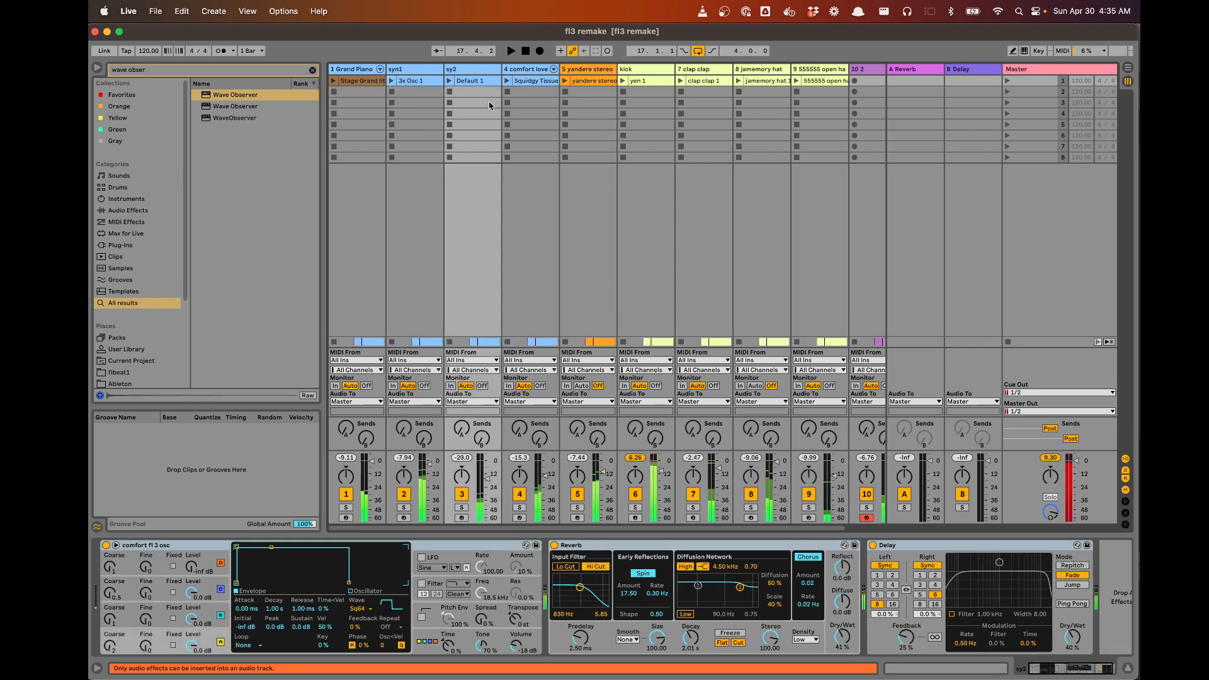
Look over the remake's clips in Arrangement View, select the kick track and return to Session View
key("Tab")
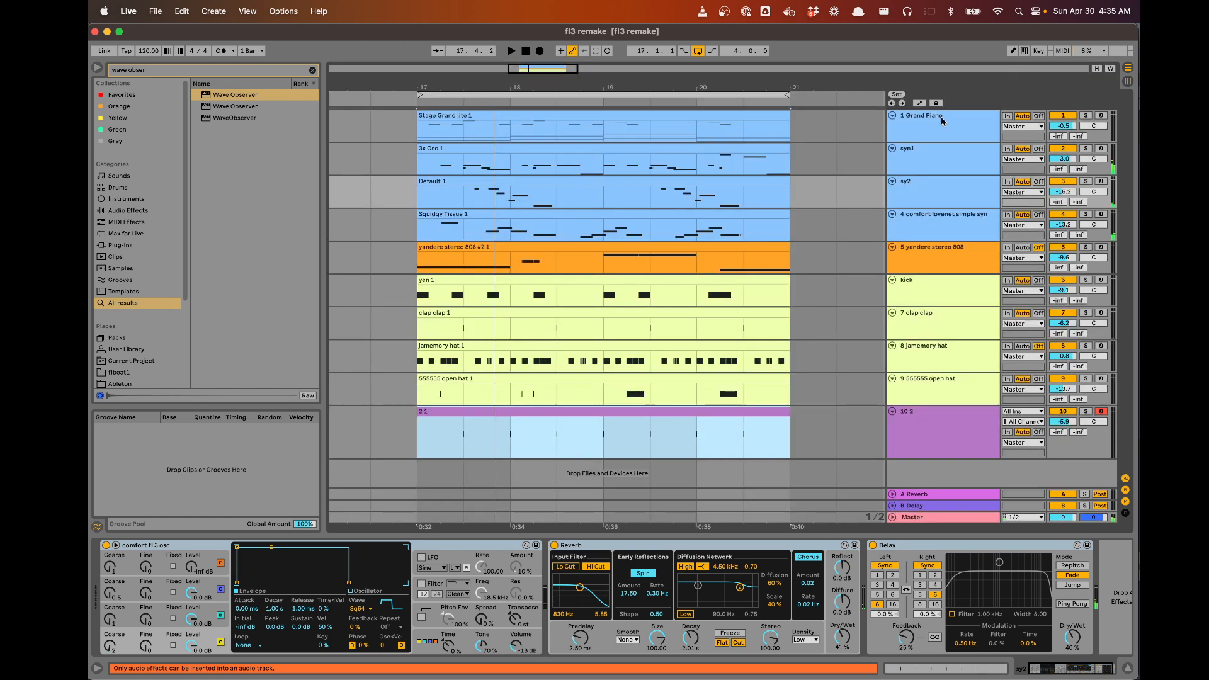
scroll(790, 252, "down", 10)
left_click(770, 300)
key("Tab")
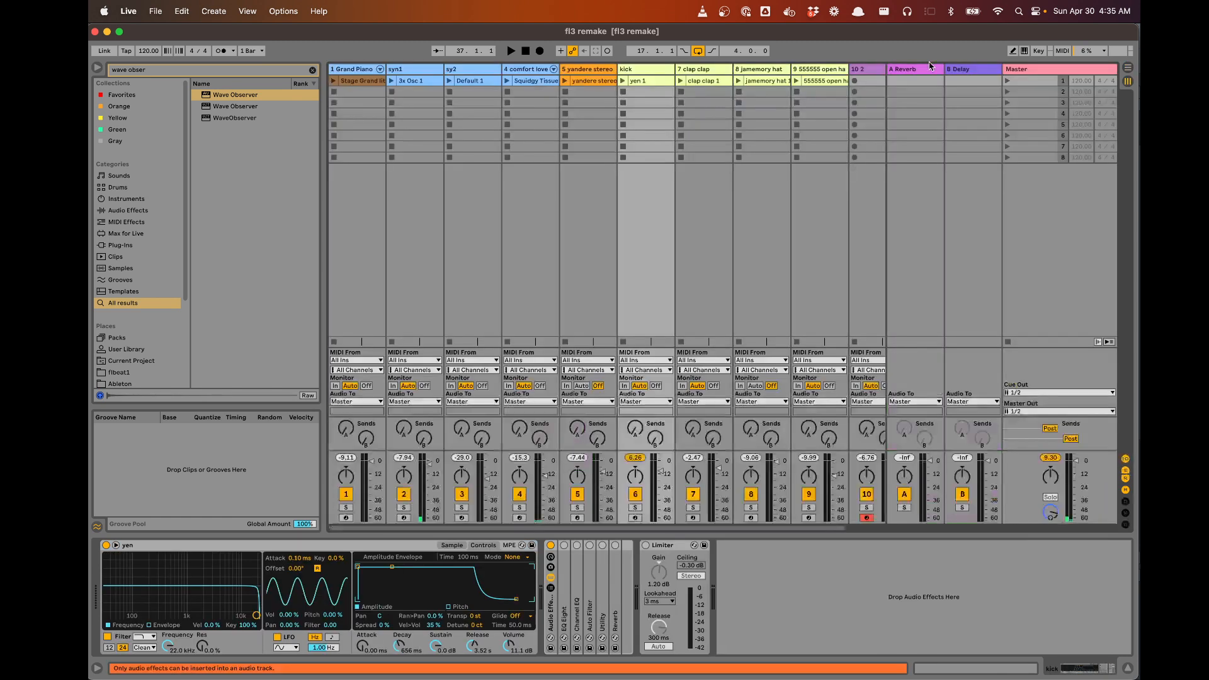
Launch scene 1 in Session View and check how the Arrangement View shows its clips, returning to Session View
left_click(1007, 82)
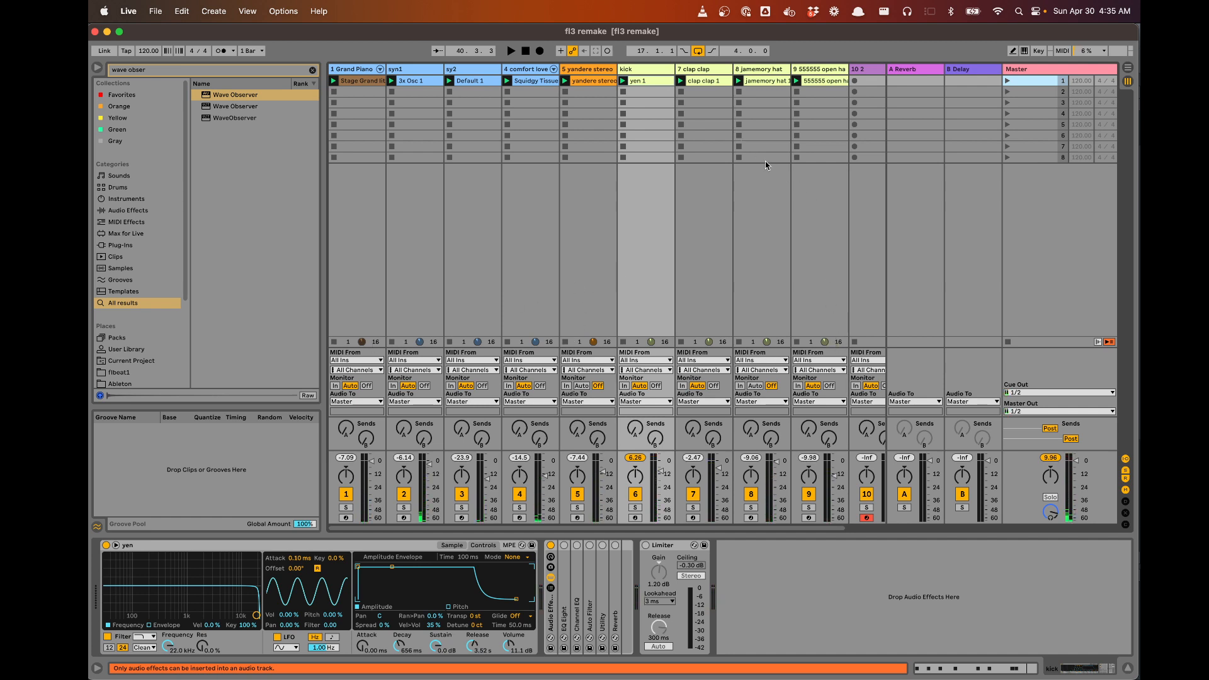
key("Tab")
key("z")
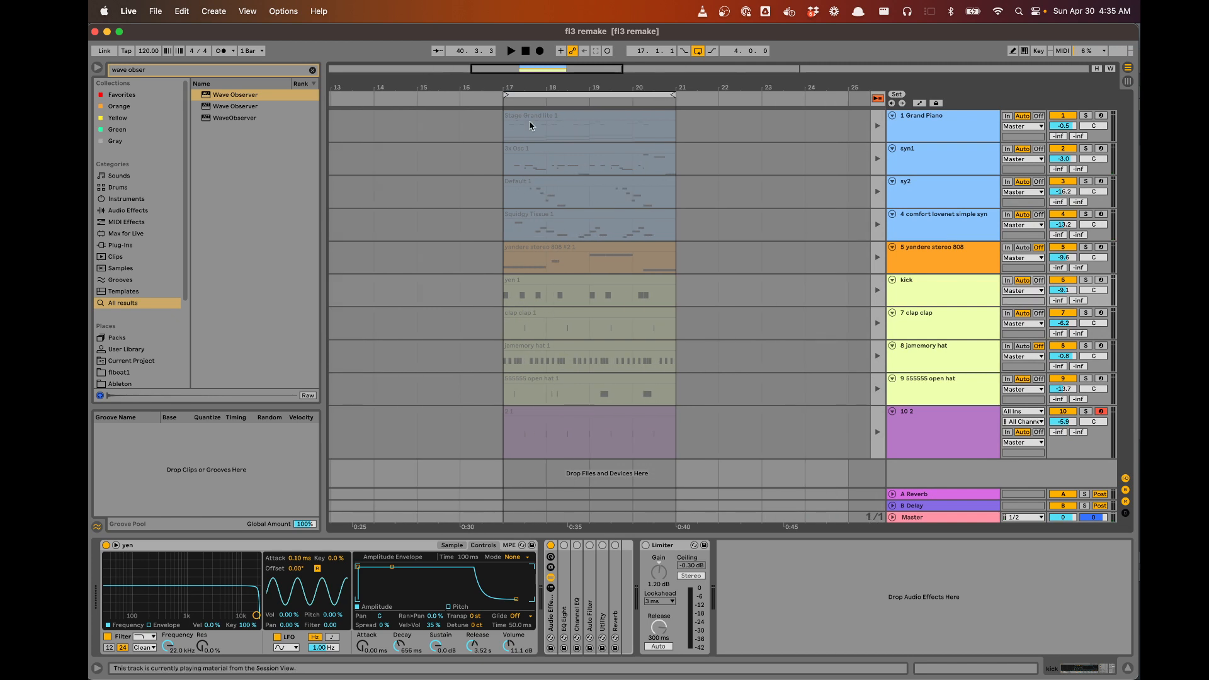
key("Tab")
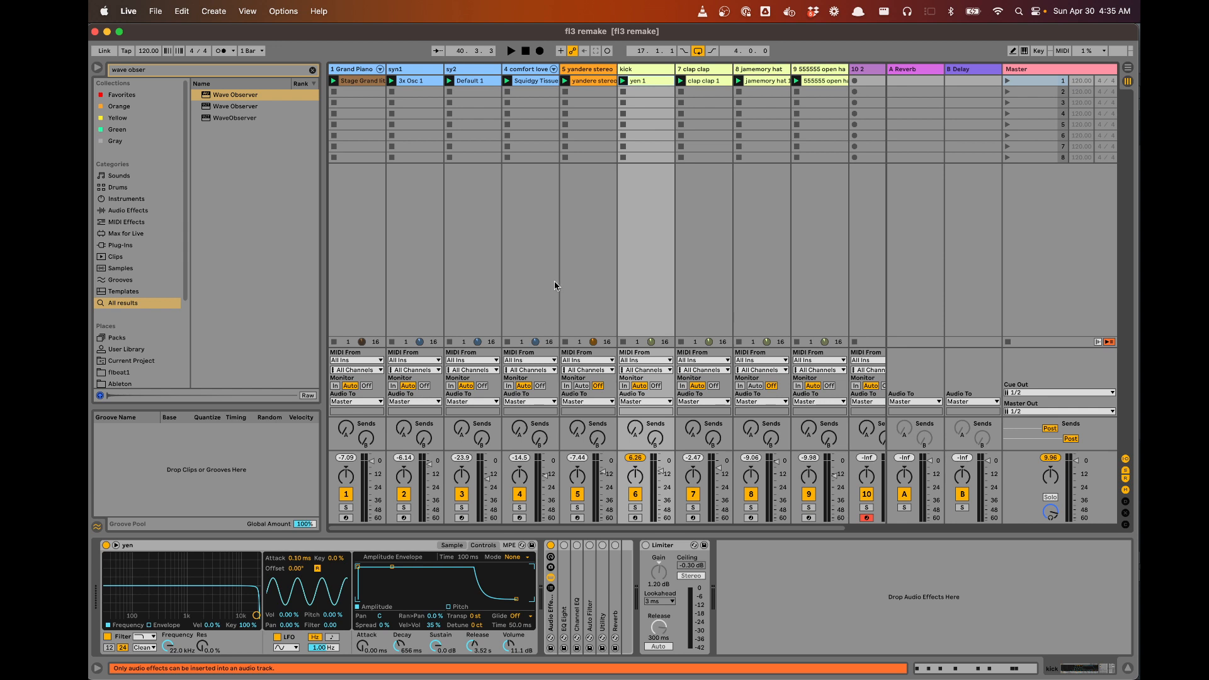
Compare FL Studio's Channel rack with Ableton Live's Session View by switching between them, ending in Ableton Live
key("super+Tab")
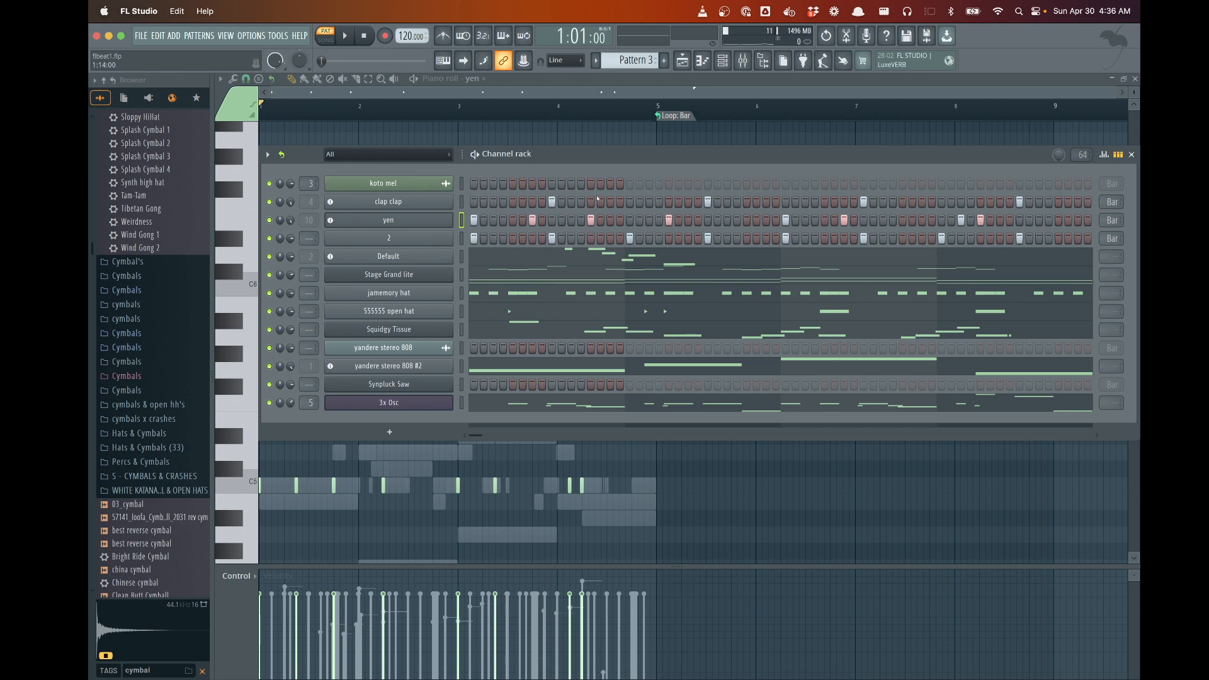
key("super+Tab")
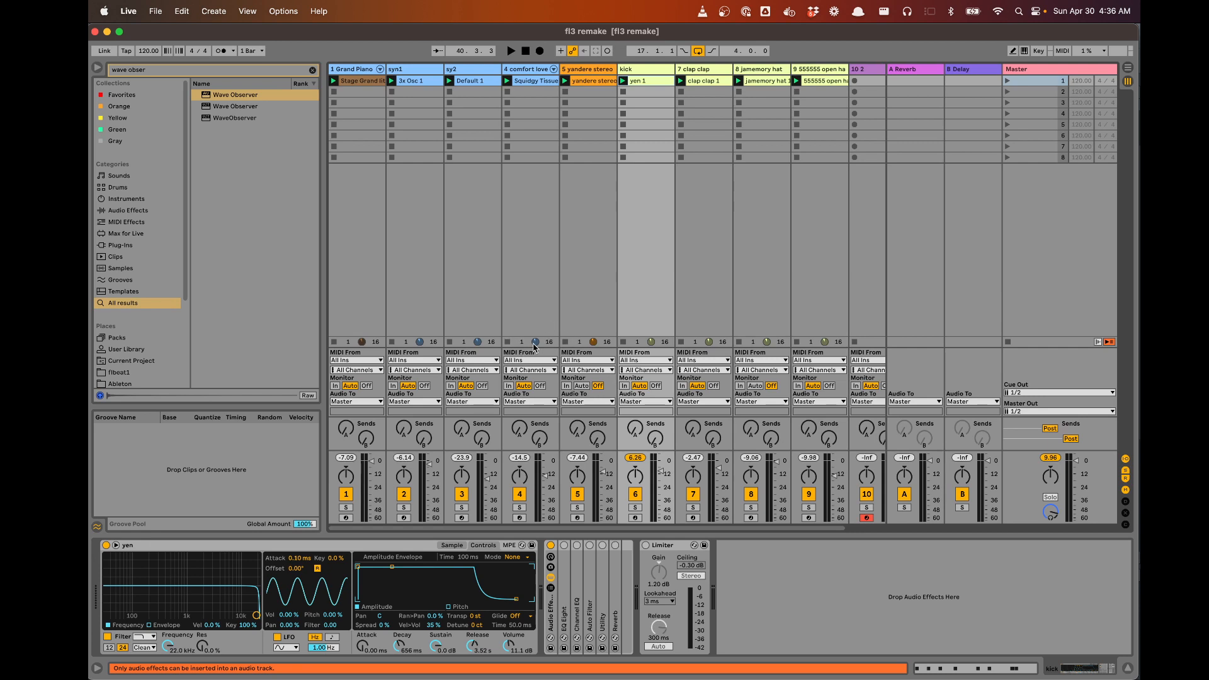
key("super+Tab")
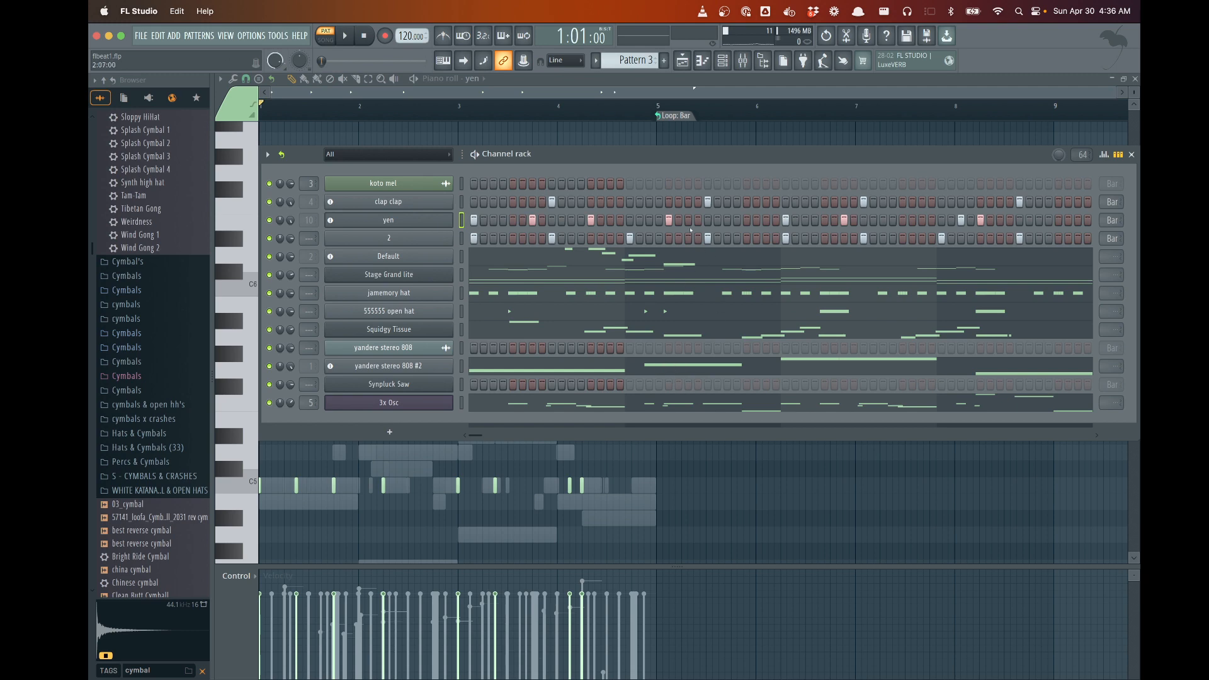
key("super+Tab")
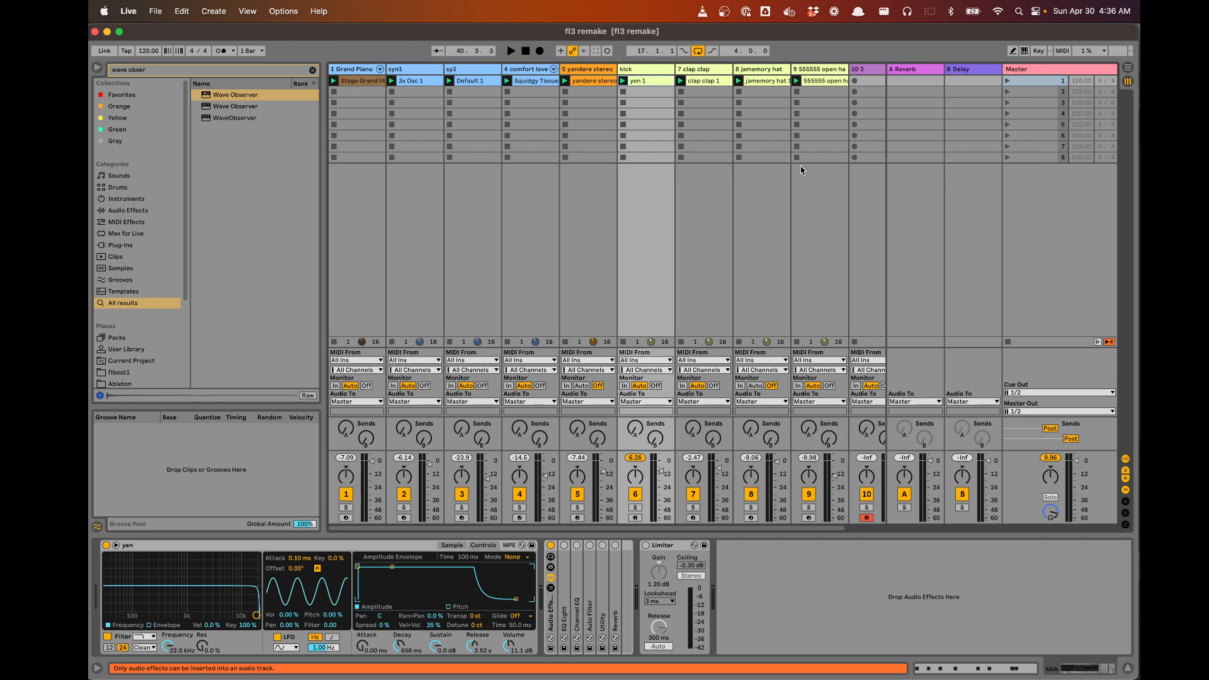
Open the Stage Grand lite 1 clip's notes, shrink the note editor to reveal the mixer, and view the 3x Osc 1 and Default 1 clips
left_click(365, 82)
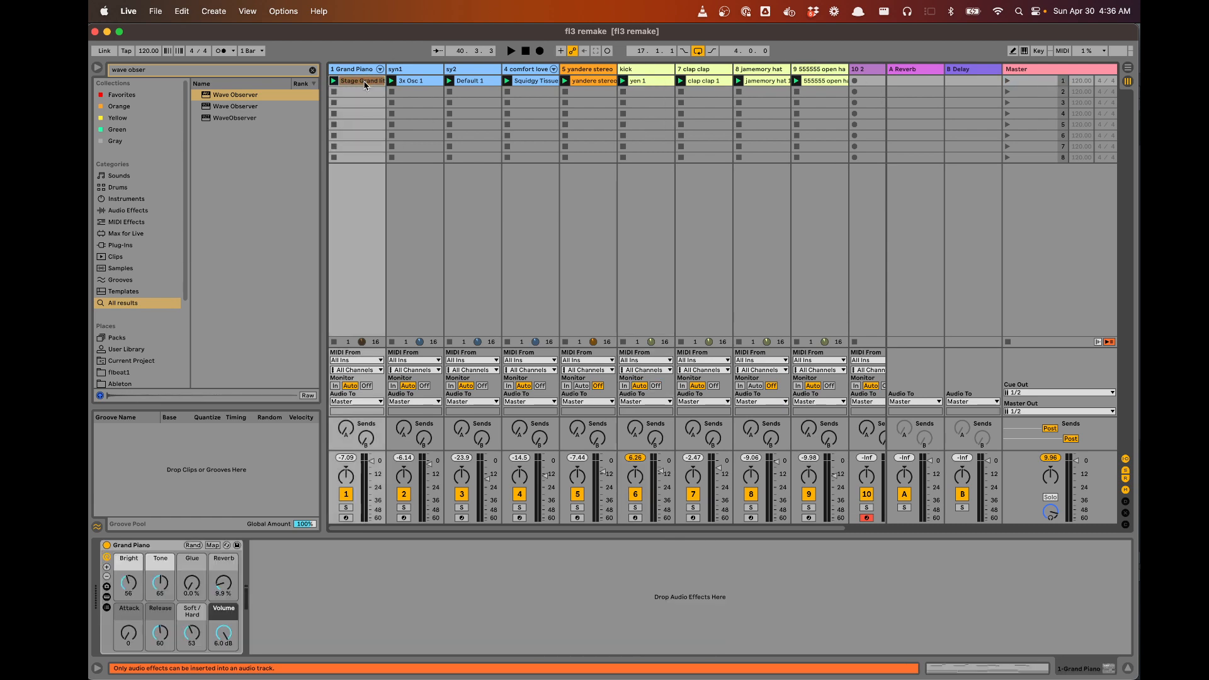
double_click(369, 82)
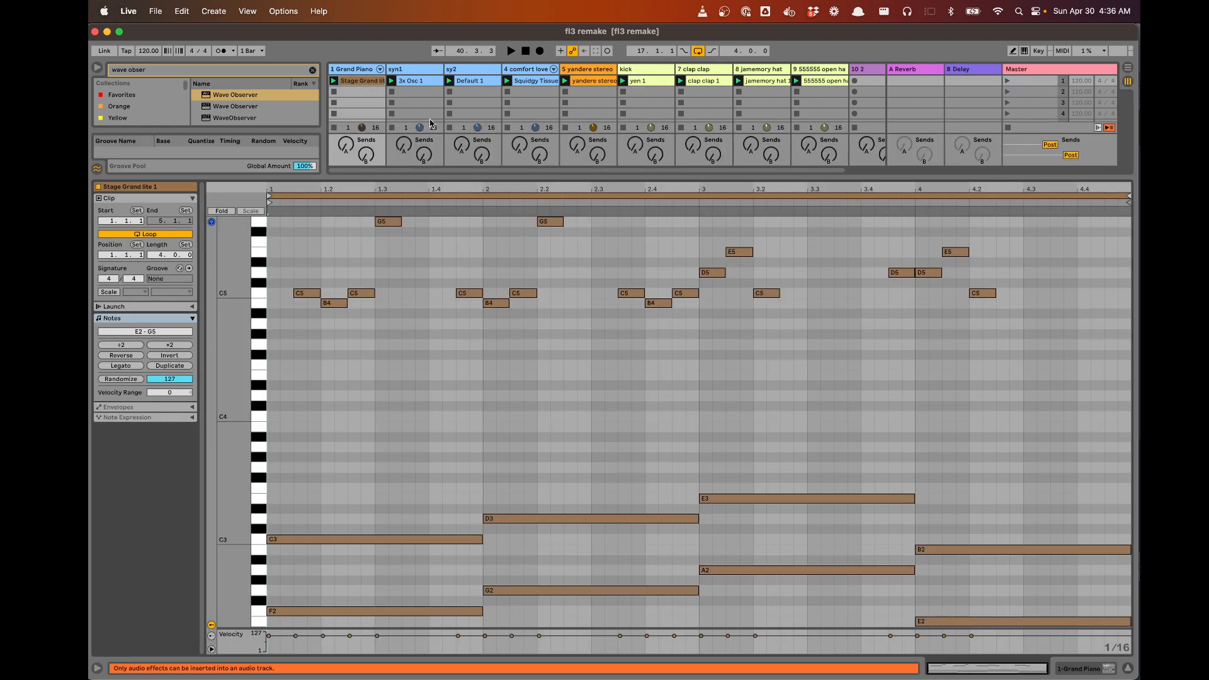
left_click_drag(454, 175, 462, 331)
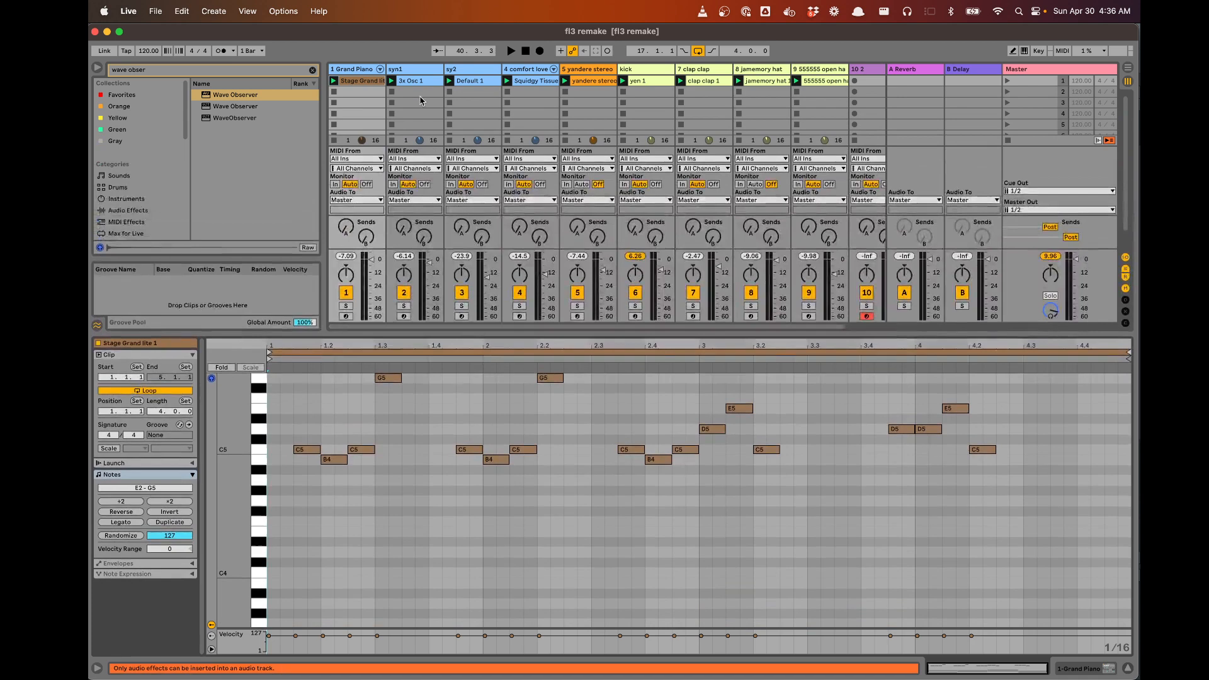
left_click(412, 82)
left_click(466, 82)
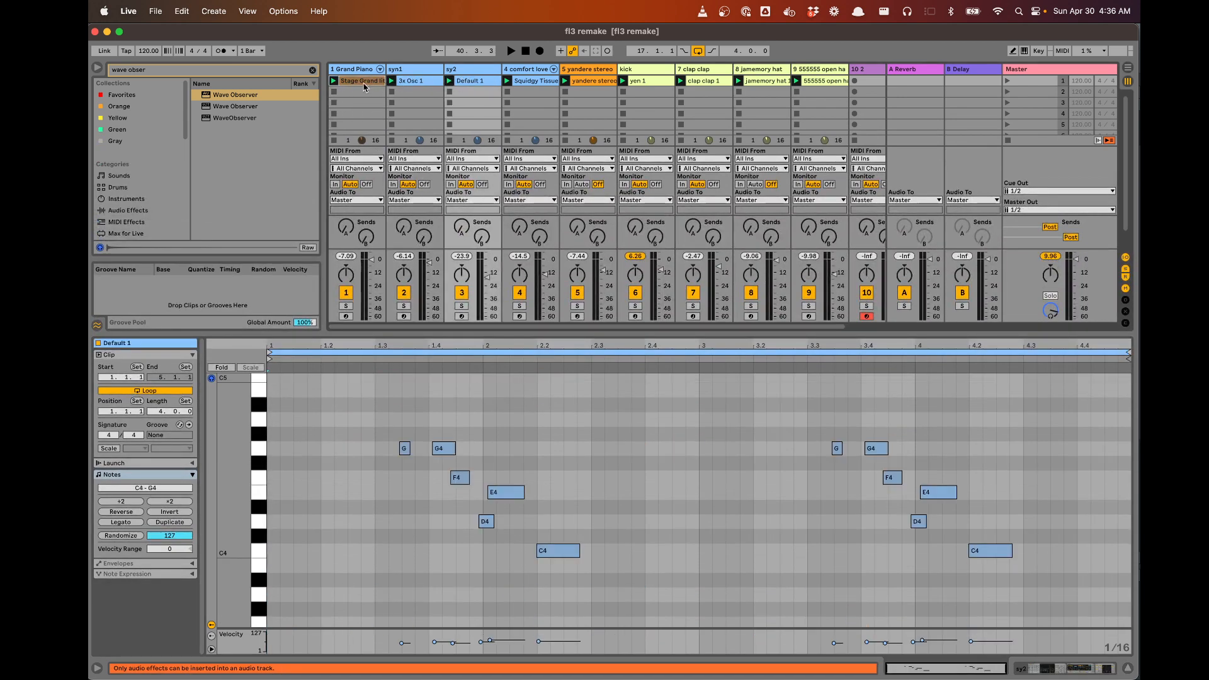
Select the first clips of tracks 1 through 8 together and examine their combined notes in the MIDI Note Editor
left_click(364, 85, "shift")
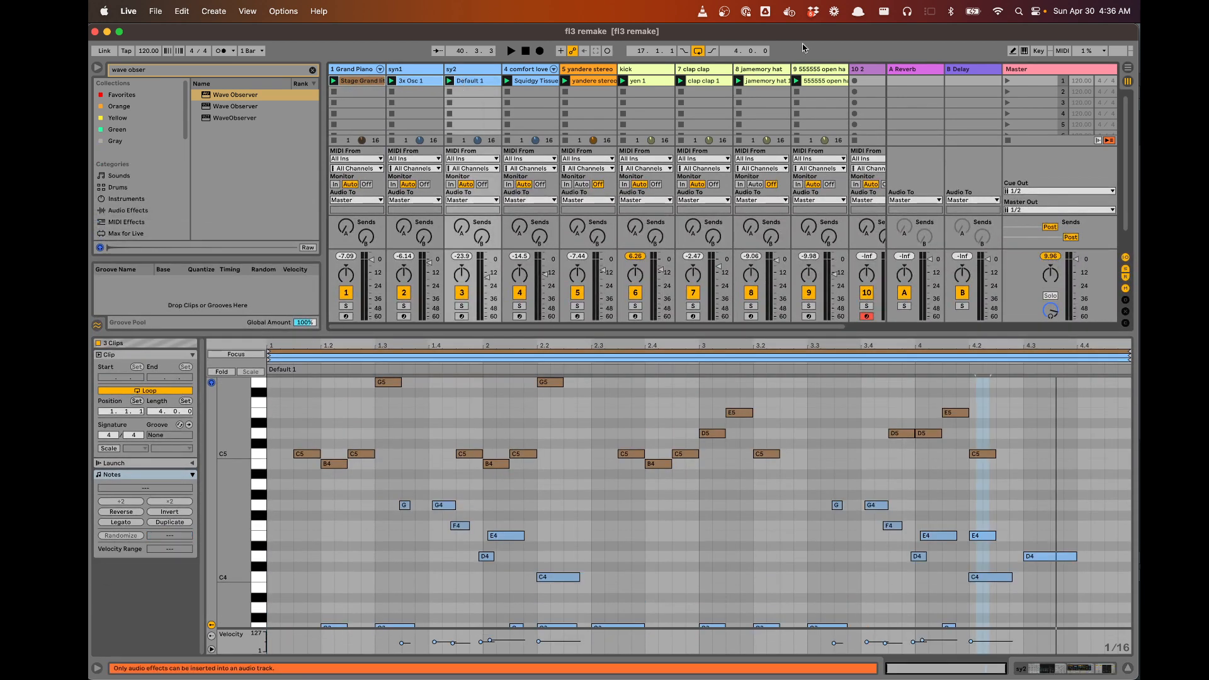
scroll(809, 86, "right", 2)
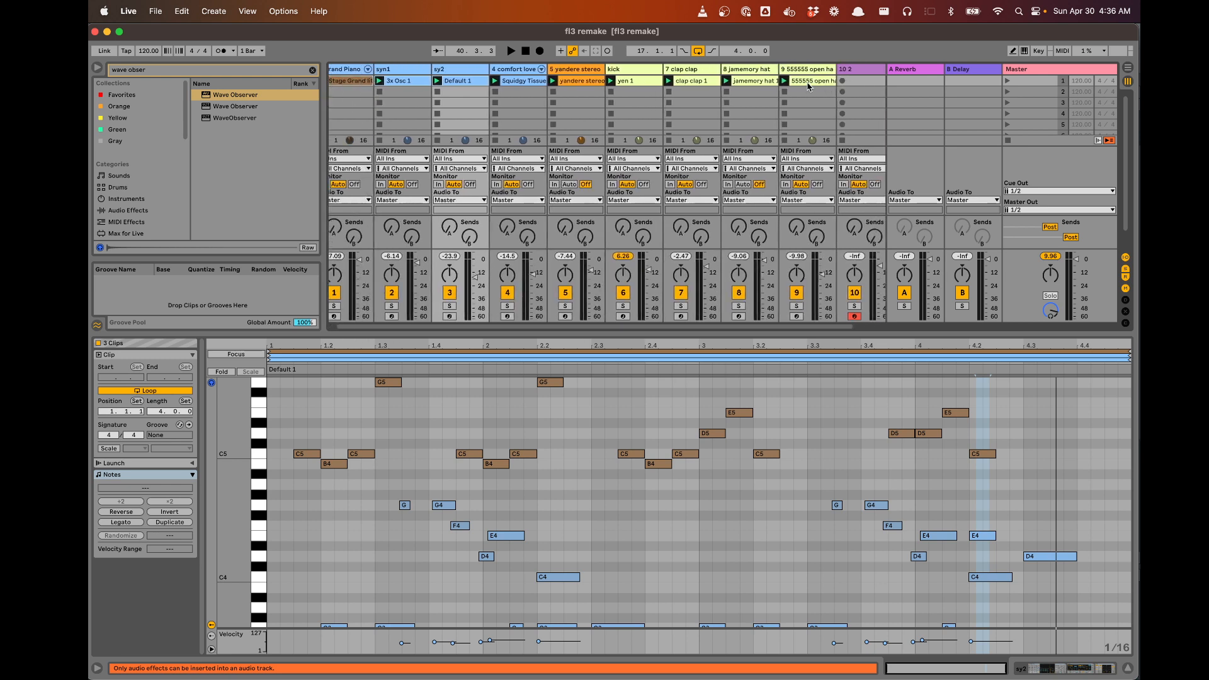
left_click(809, 86, "shift")
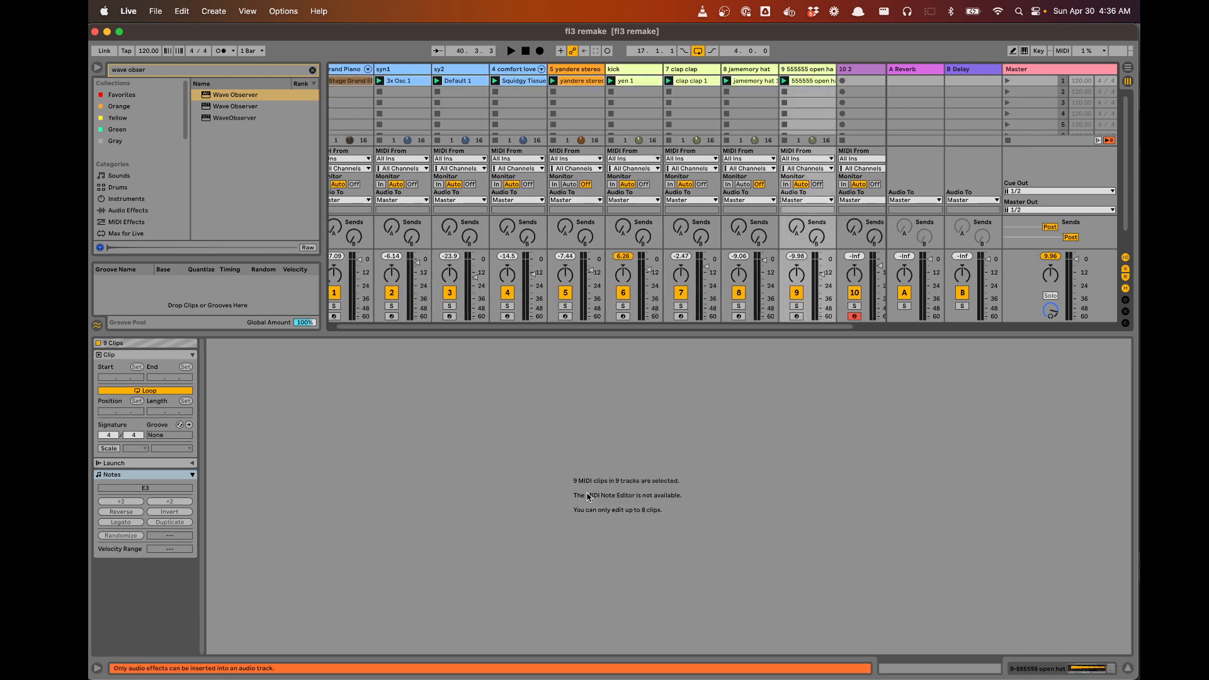
left_click(752, 86, "shift")
scroll(554, 514, "down", 5)
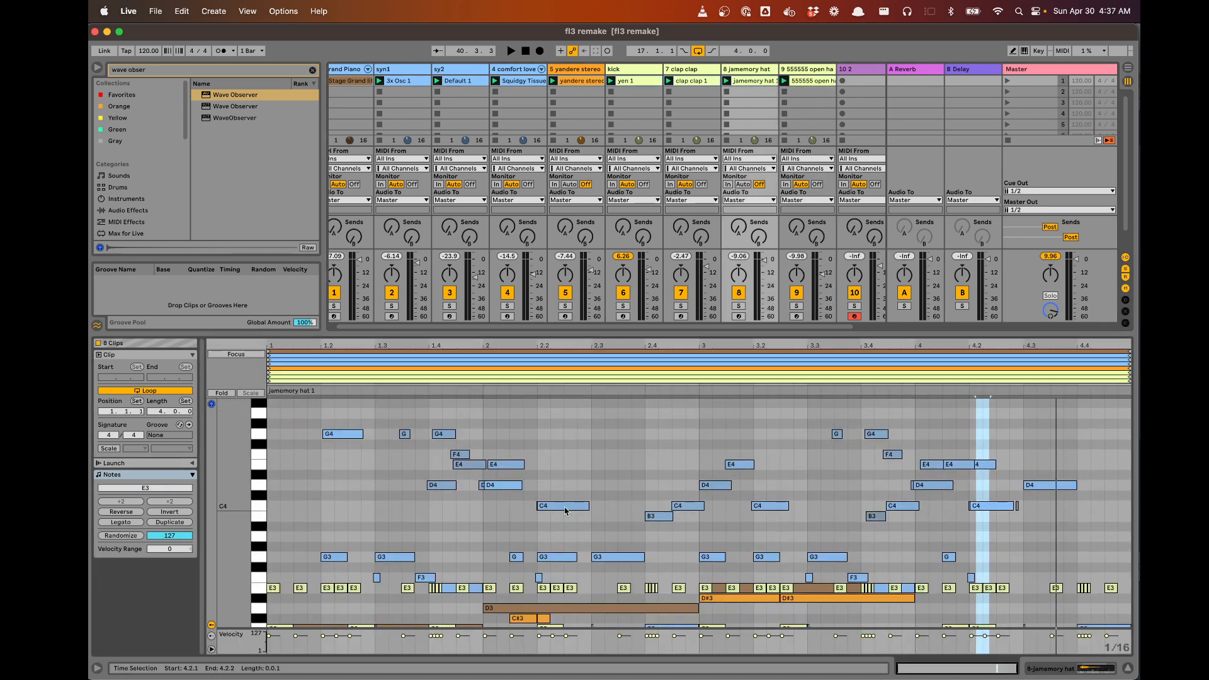
scroll(565, 511, "down", 4)
Focus the MIDI Note Editor on the jamemory hat 1 clip and view its notes among those of the other selected clips
left_click(301, 389)
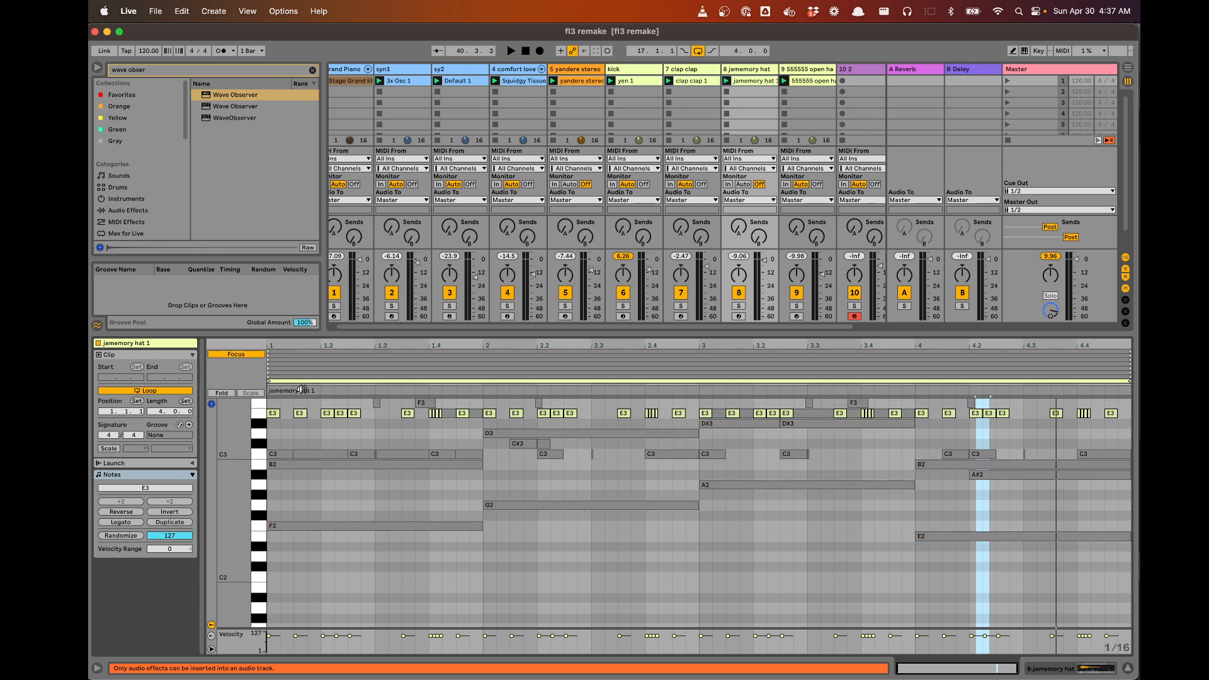
scroll(392, 460, "up", 2)
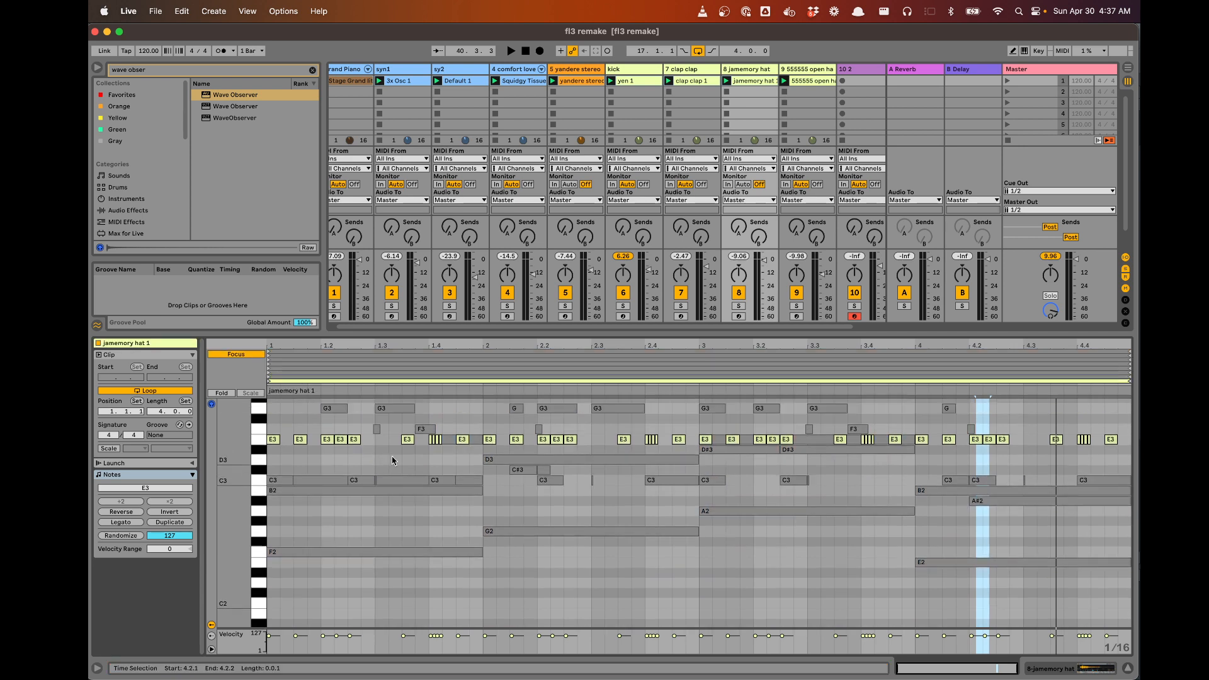
scroll(393, 460, "up", 7)
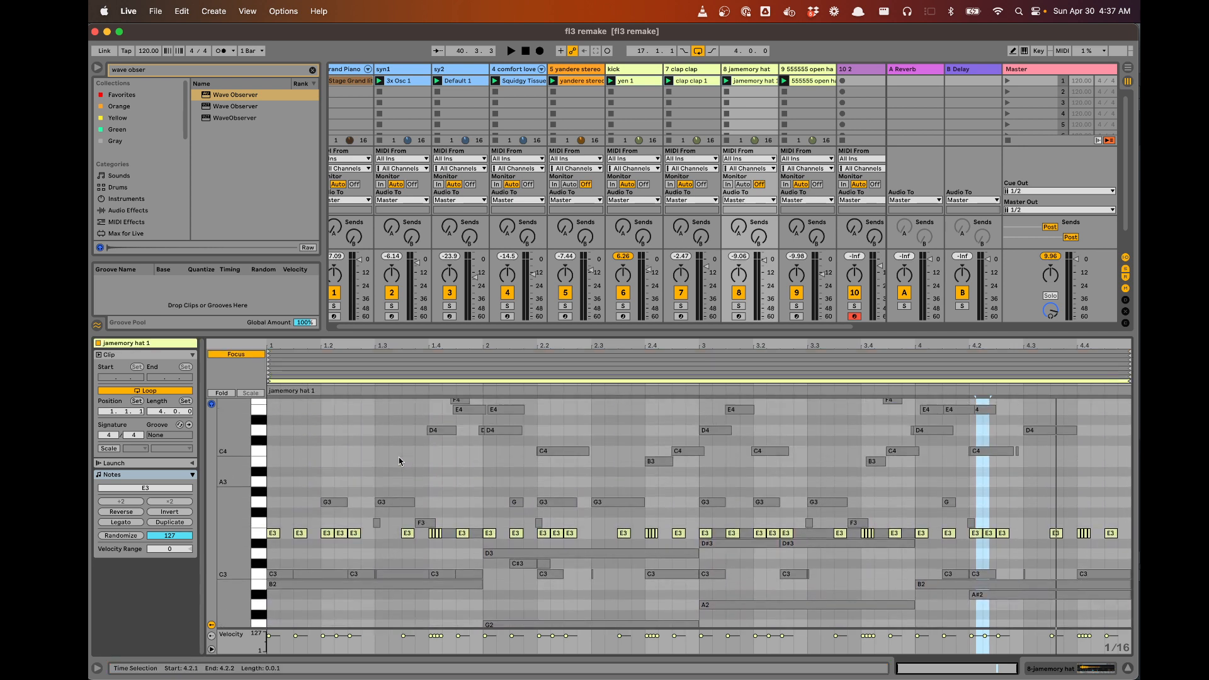
scroll(398, 460, "up", 3)
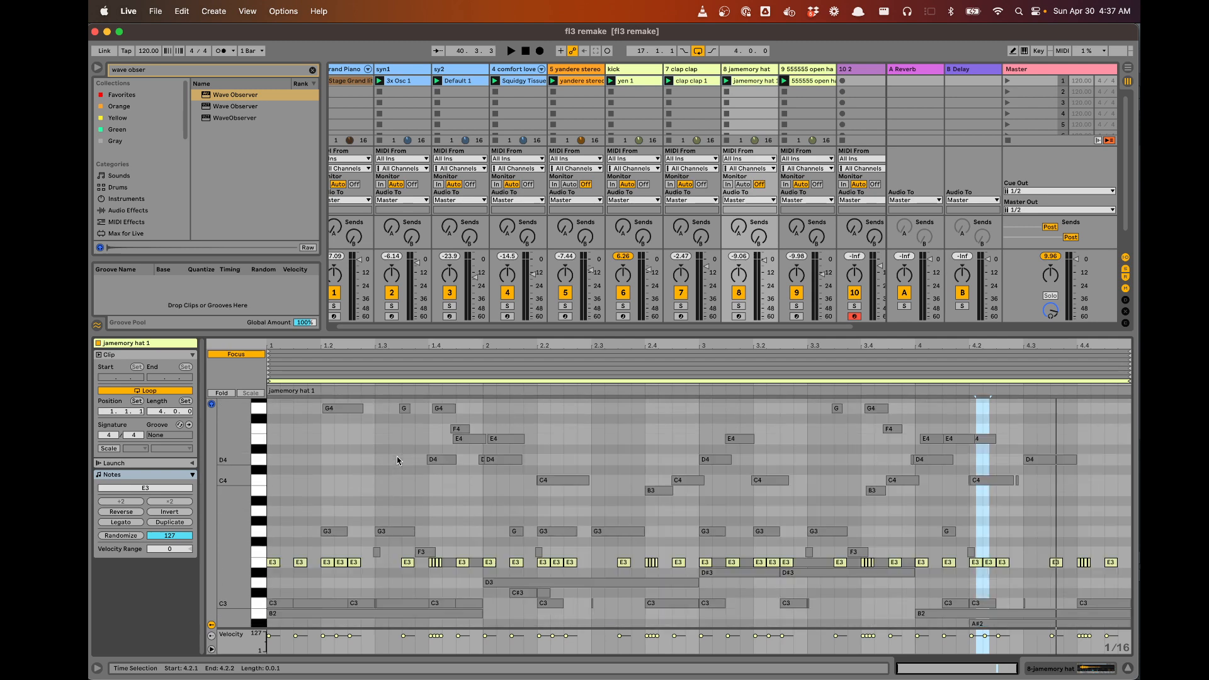
scroll(397, 460, "down", 7)
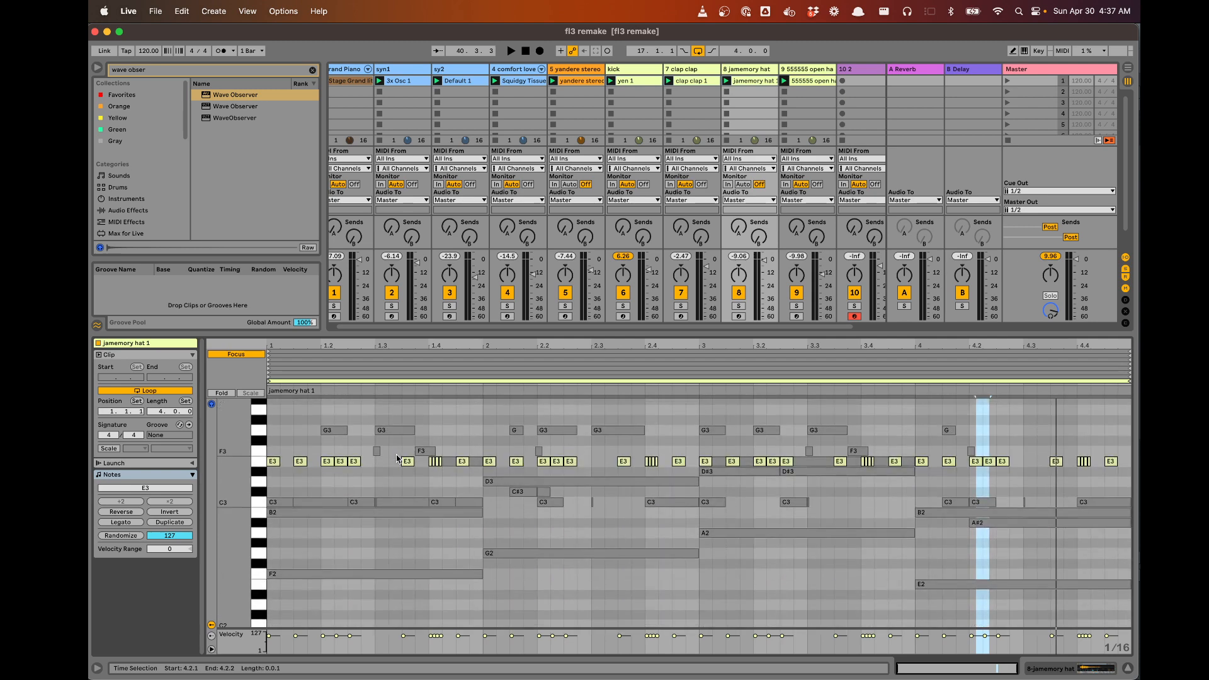
Scan the higher and lower notes of the selected clips and switch to FL Studio's Channel rack for comparison
key("super+Tab")
scroll(401, 460, "up", 7)
scroll(400, 461, "up", 5)
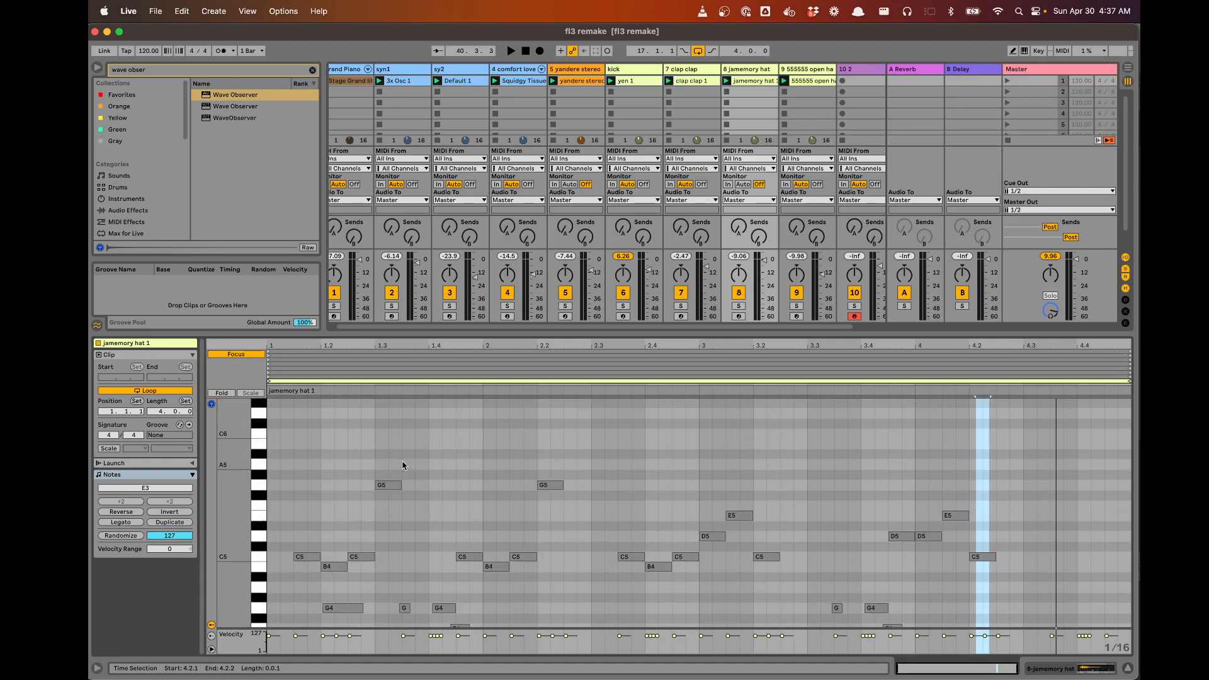
scroll(402, 465, "down", 10)
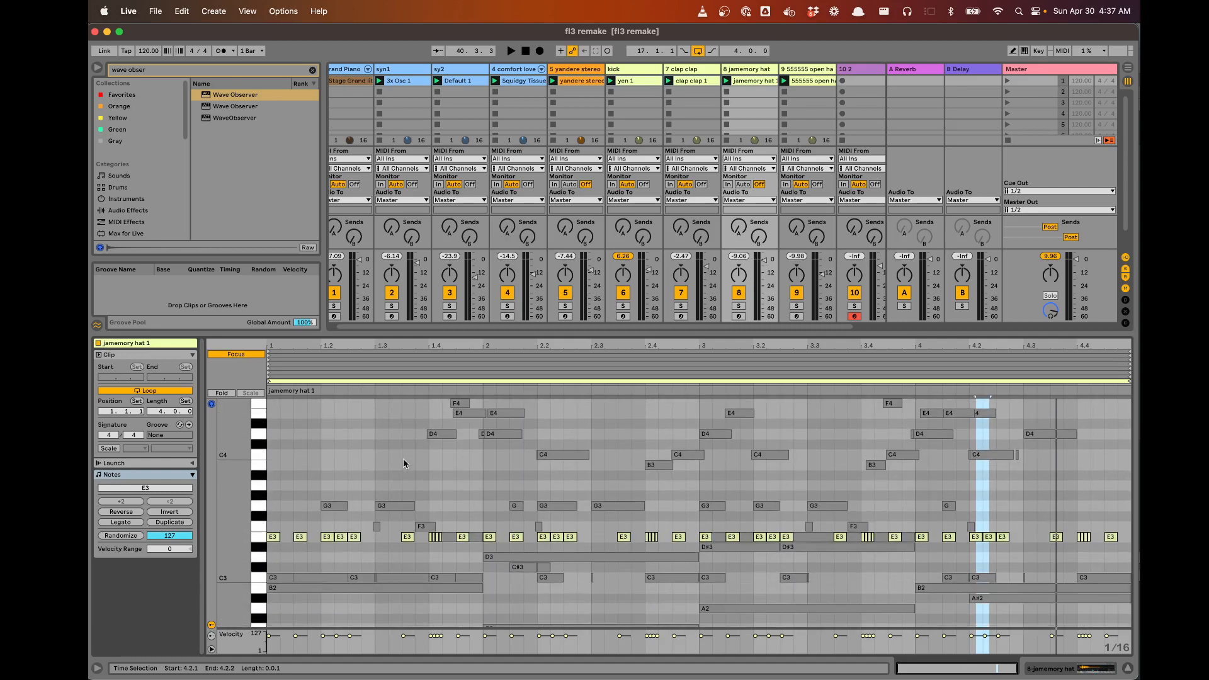
key("super+Tab")
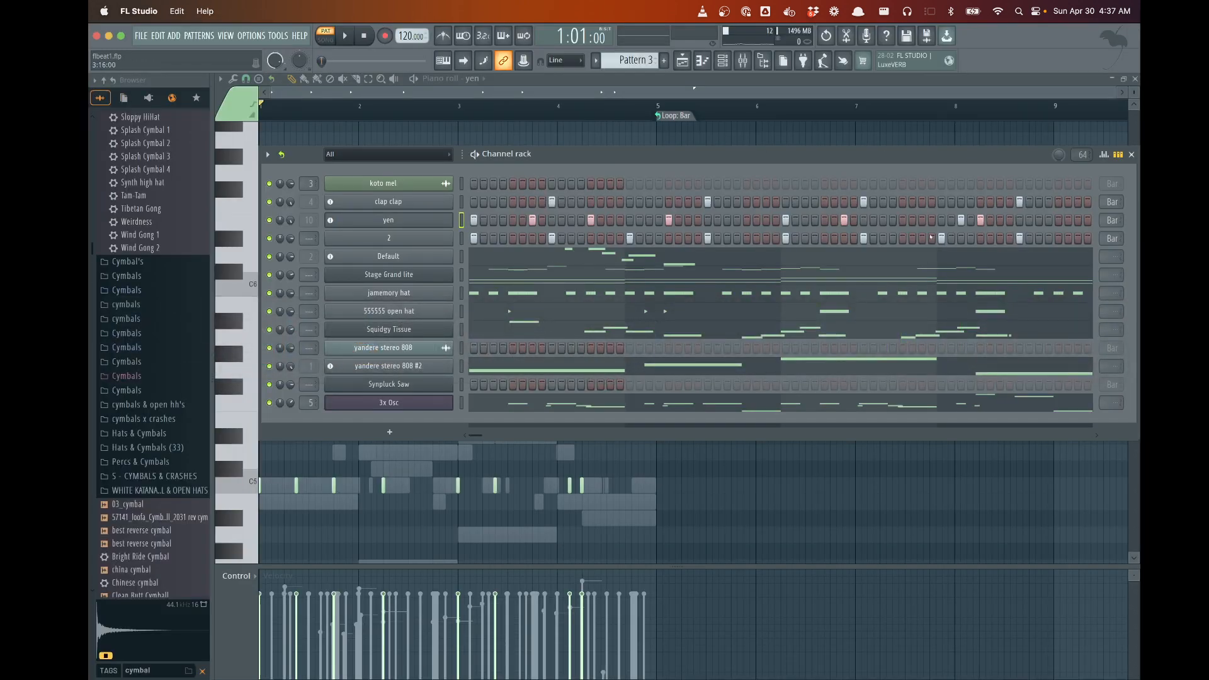
Switch to Ableton Live and open the Stage Grand lite 1 clip's notes
key("super+Tab")
key("super+Tab")
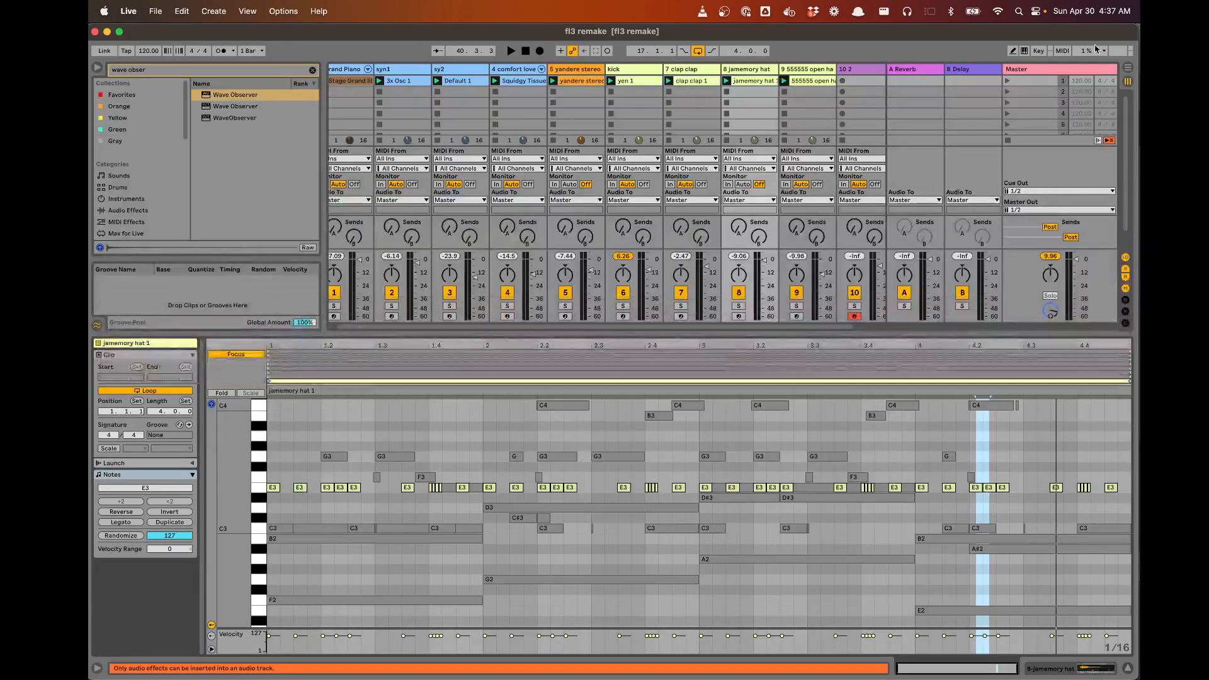
left_click(351, 83)
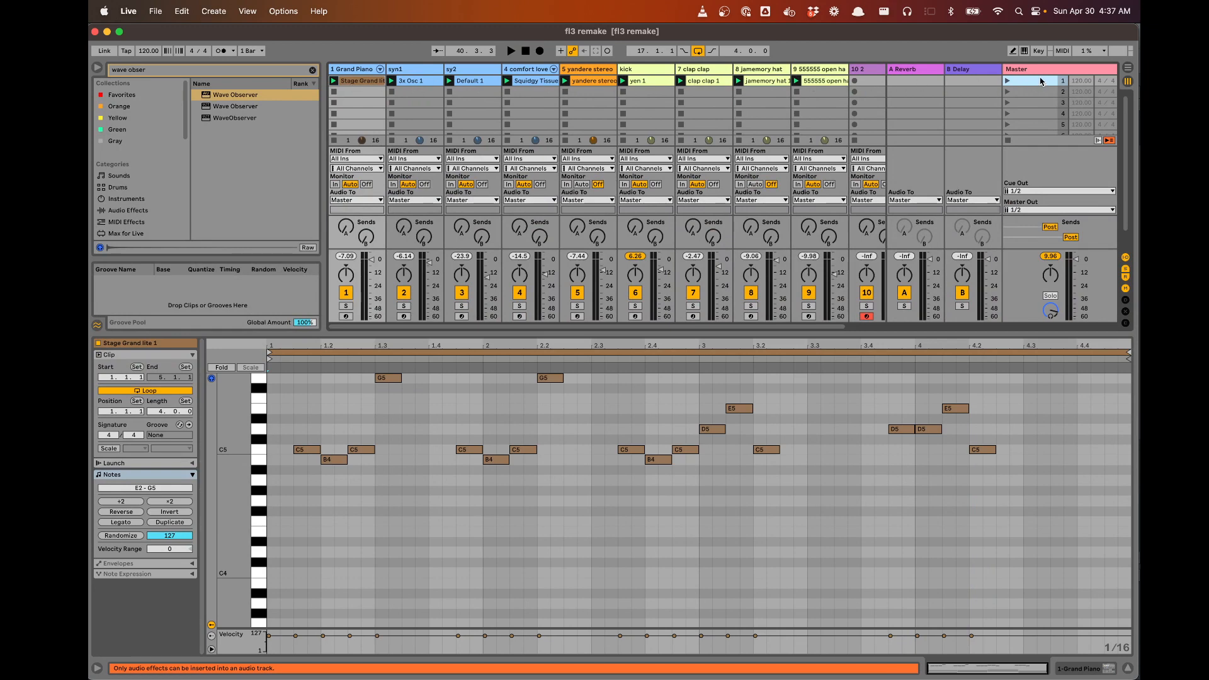
Switch to FL Studio, view the Default channel's notes in the Piano roll, and cycle through the open plugin and sampler windows
key("super+Tab")
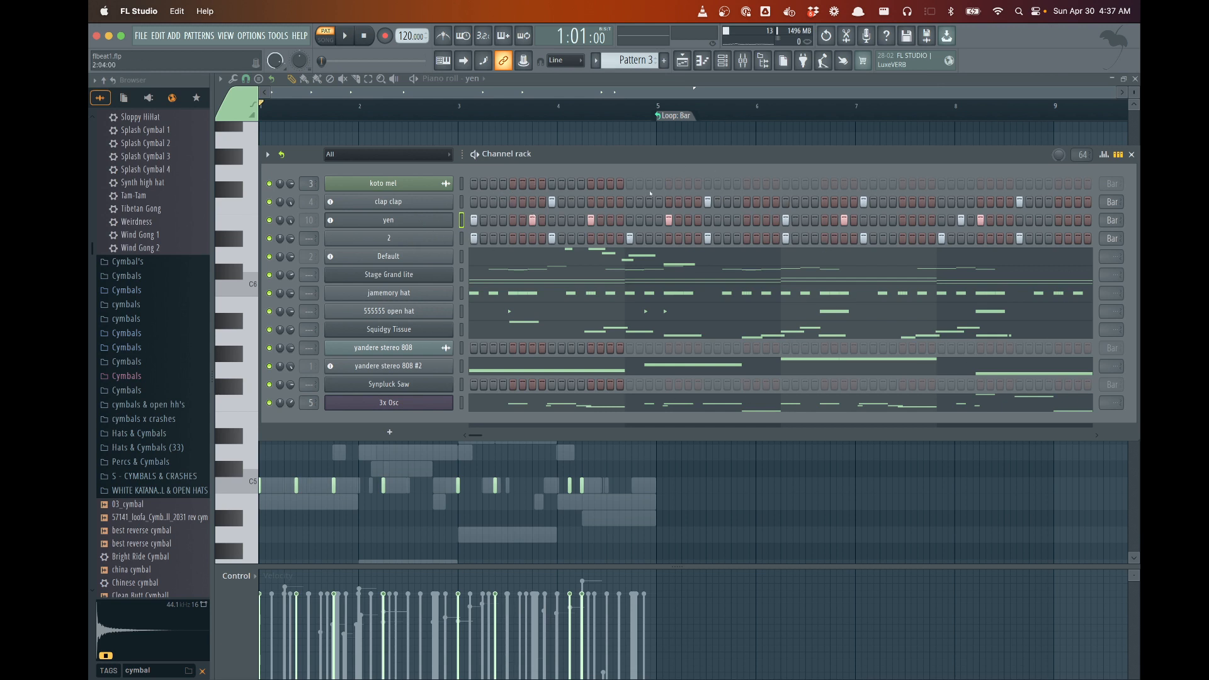
left_click(472, 257)
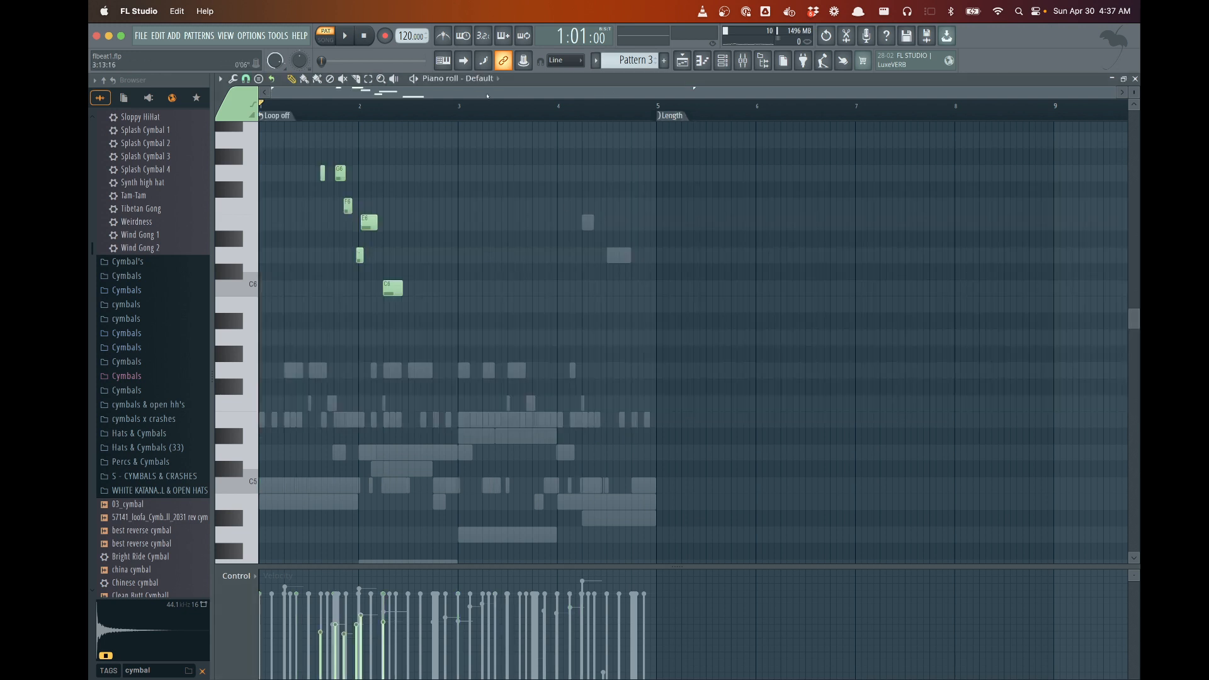
key("Tab")
key("Tab")
key("Tab")
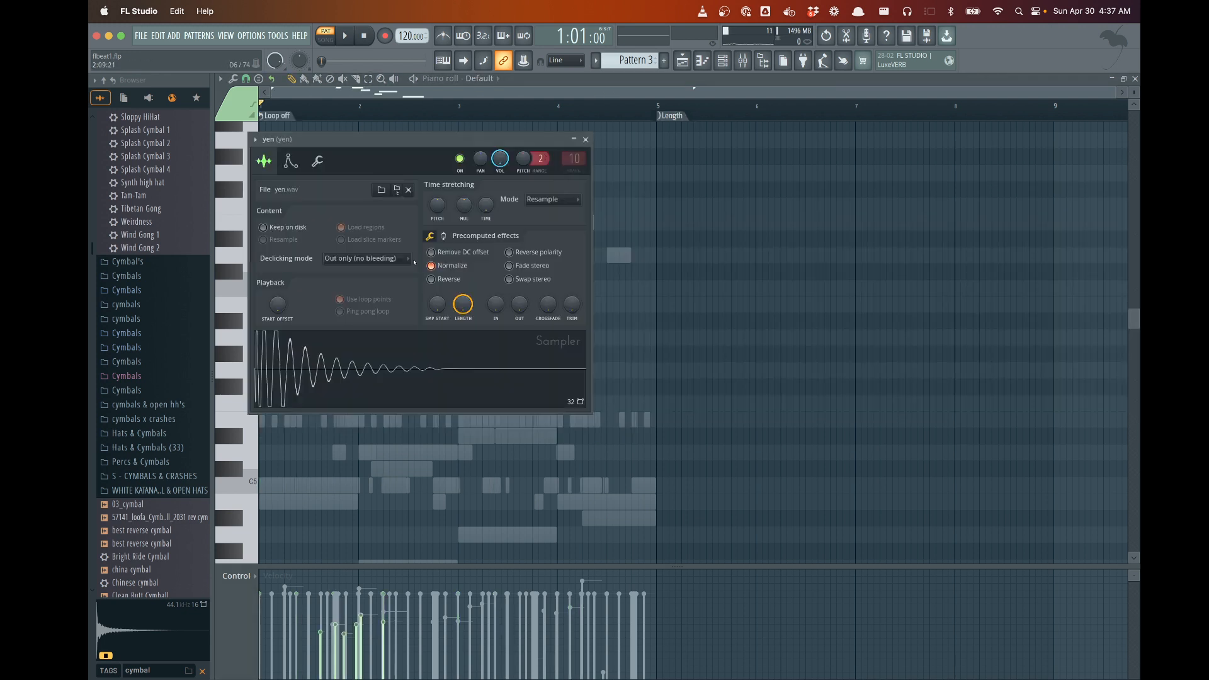
key("Tab")
key("Tab")
key("Tab")
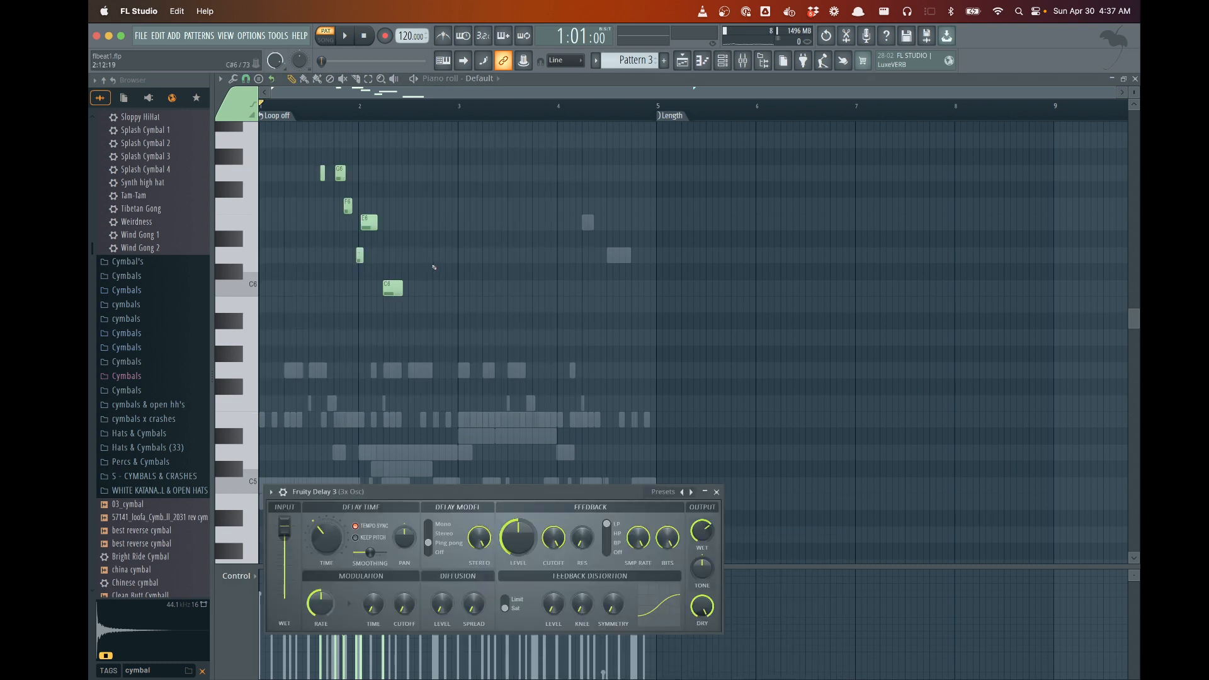
key("Tab")
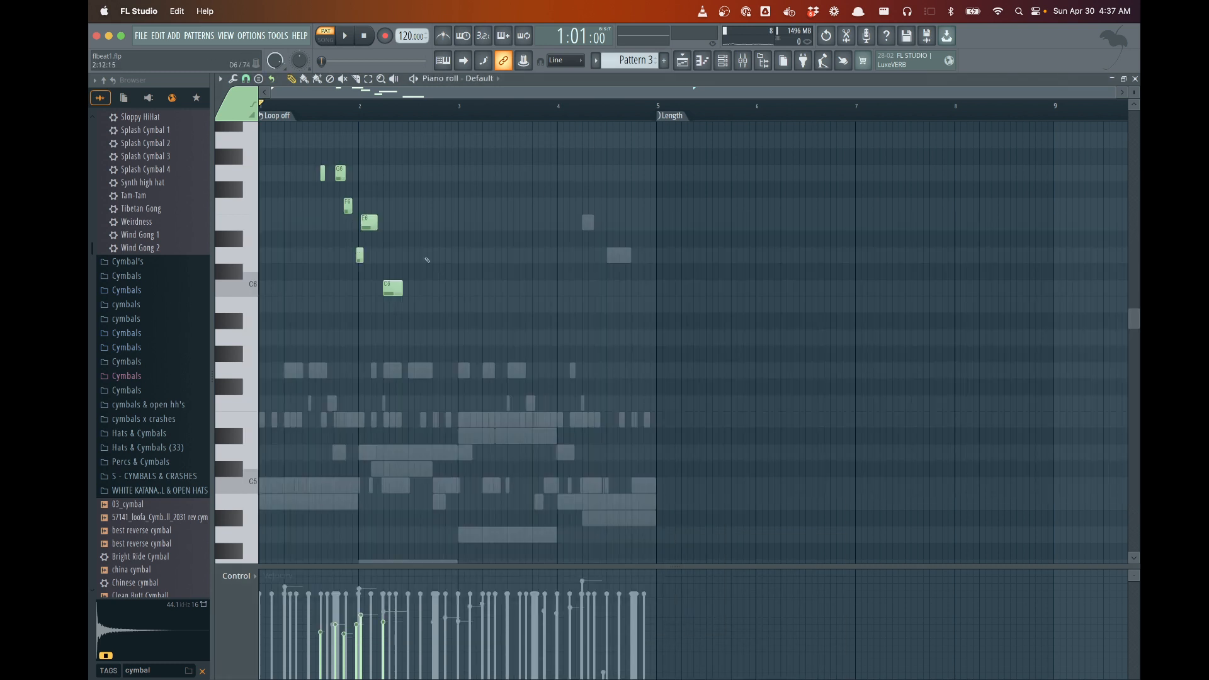
Show the Channel rack again and play Pattern 3 to hear all its channels together, stopping playback when done
left_click(723, 62)
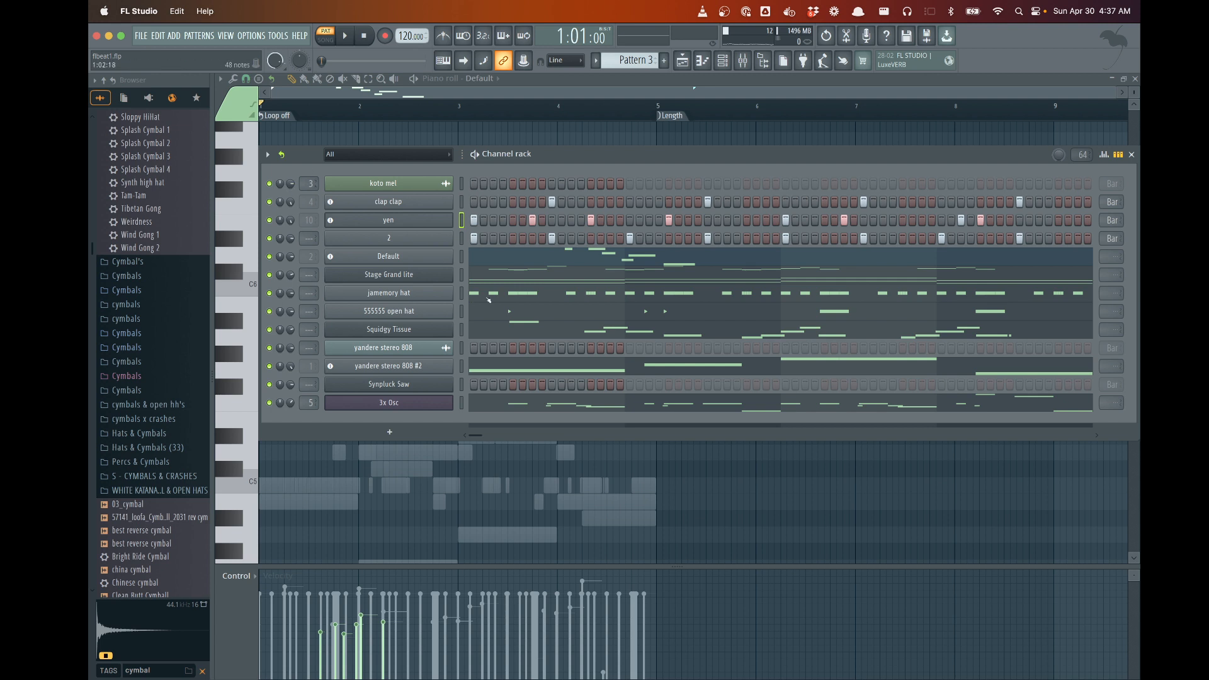
key("space")
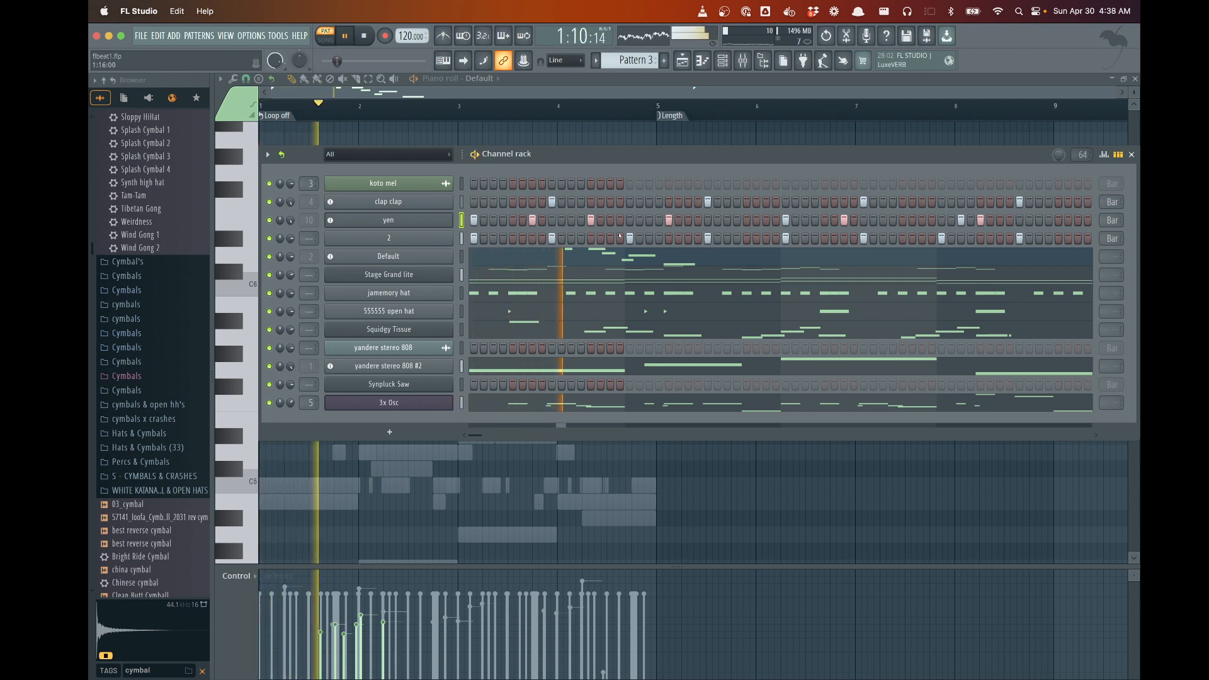
key("space")
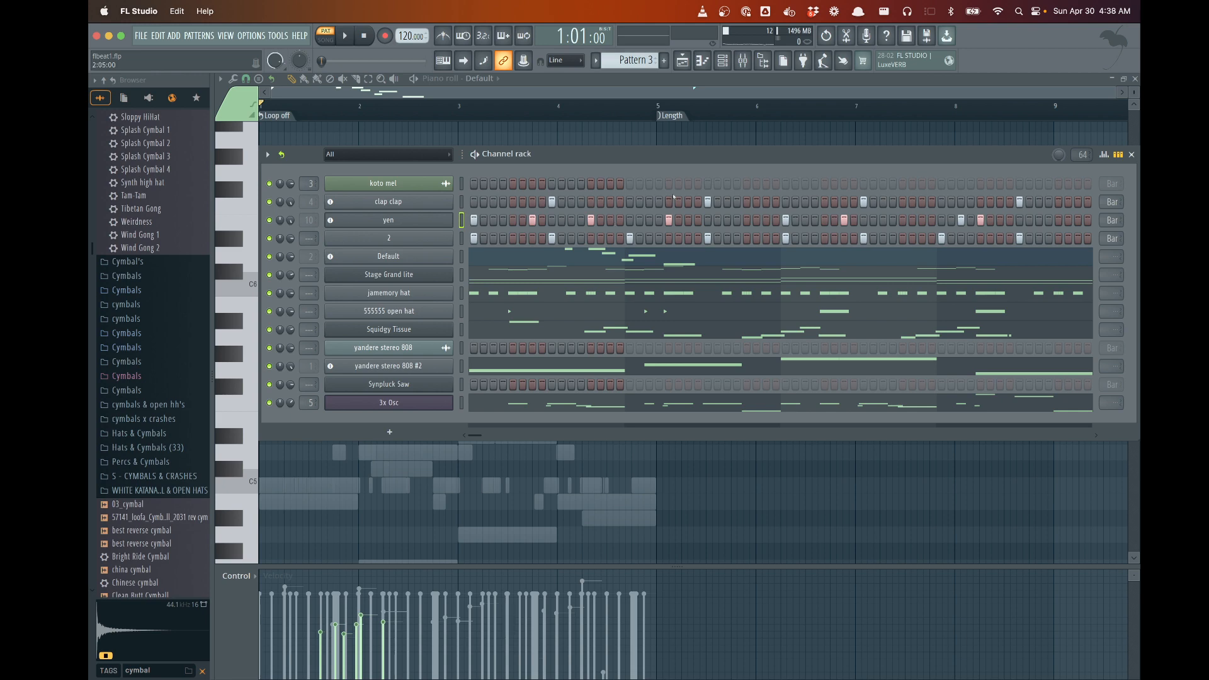
Switch to Ableton Live and view the notes of the yen 1 kick clip and the clap clap 1 clip
key("super+Tab")
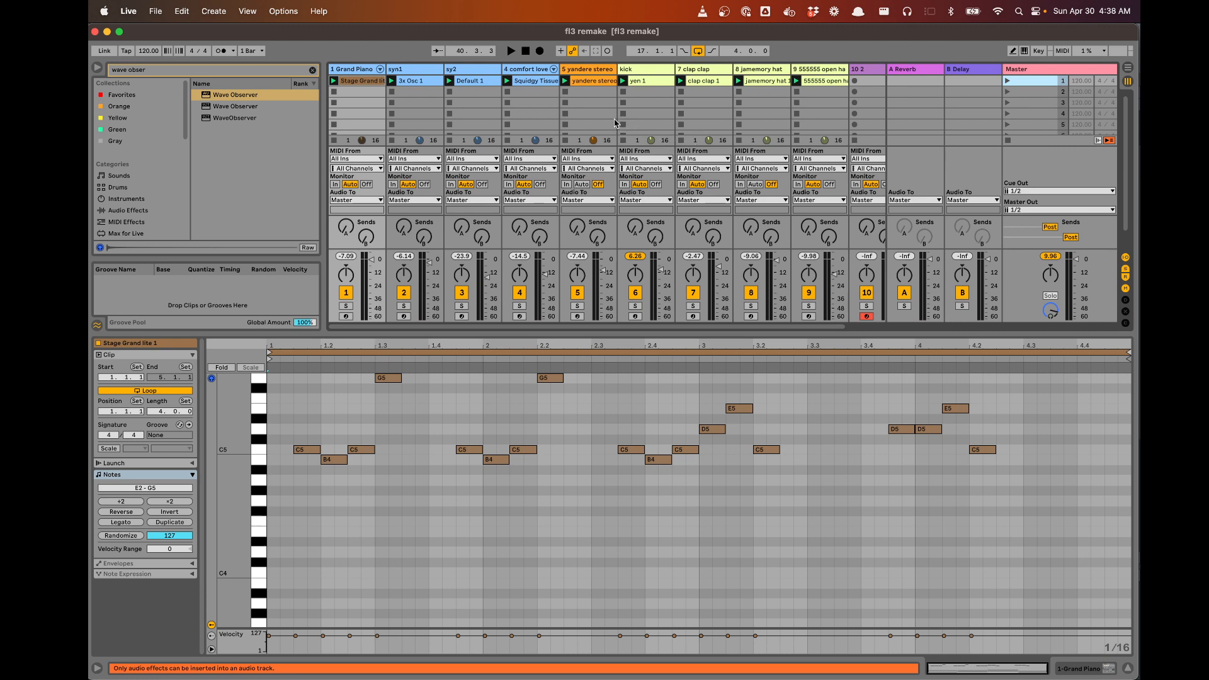
left_click(661, 82)
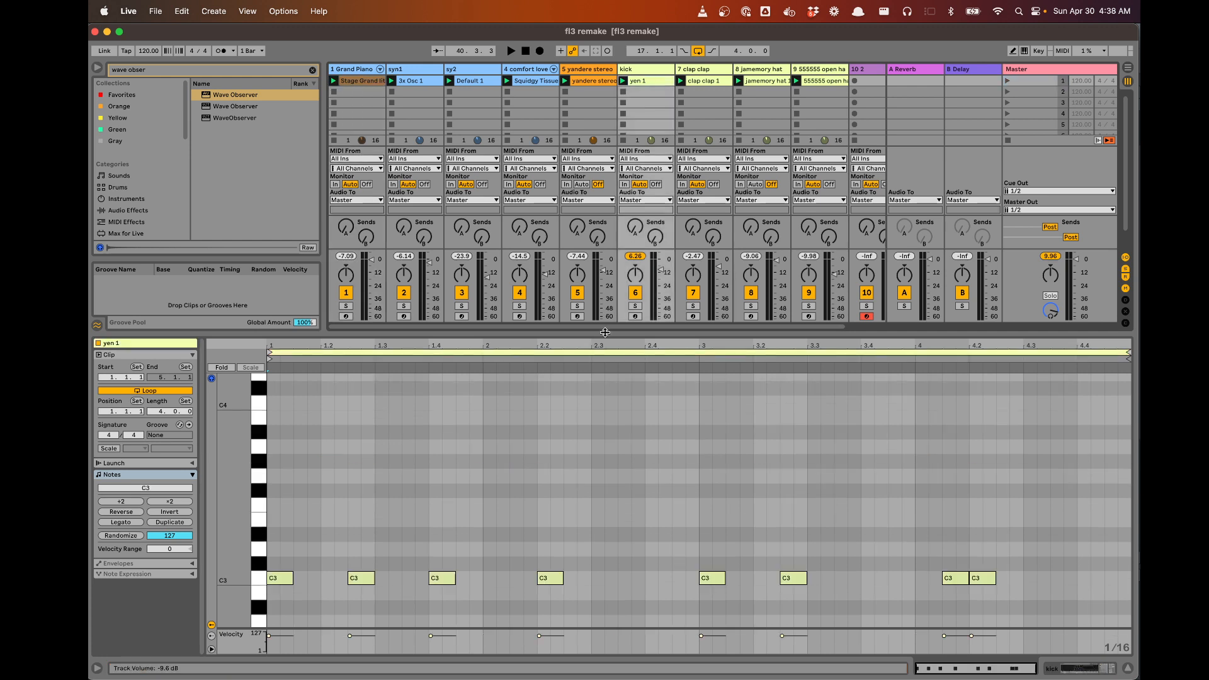
scroll(530, 491, "down", 1)
scroll(530, 492, "down", 2)
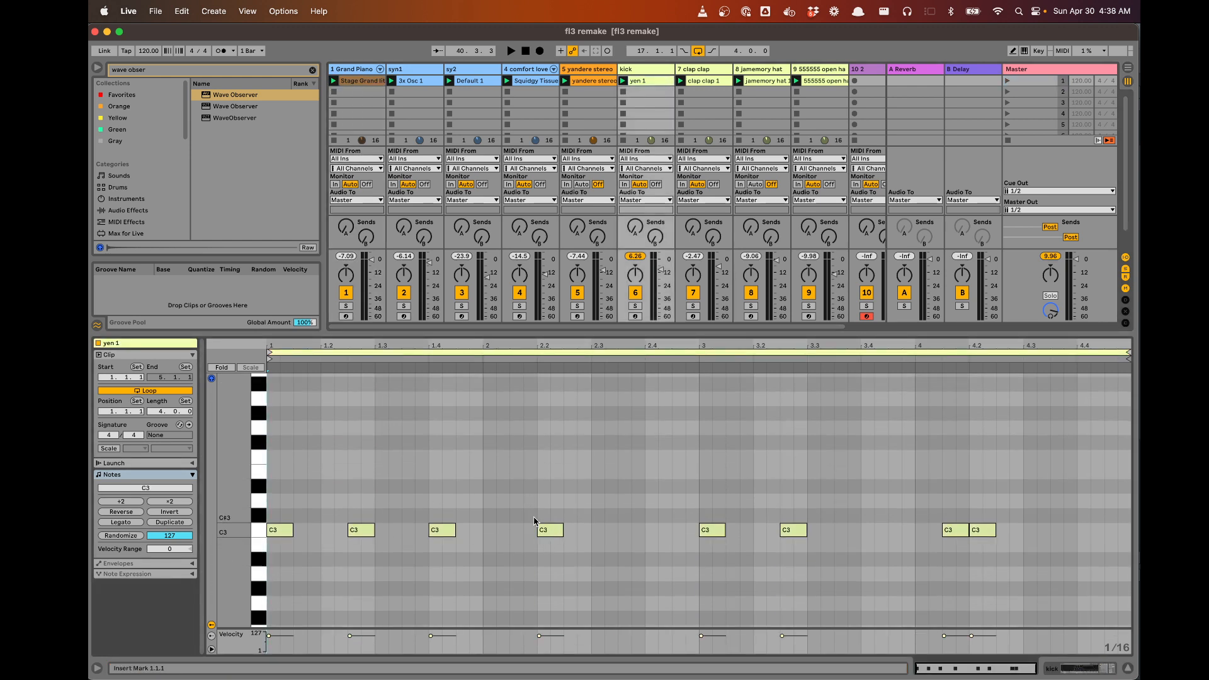
left_click(706, 82)
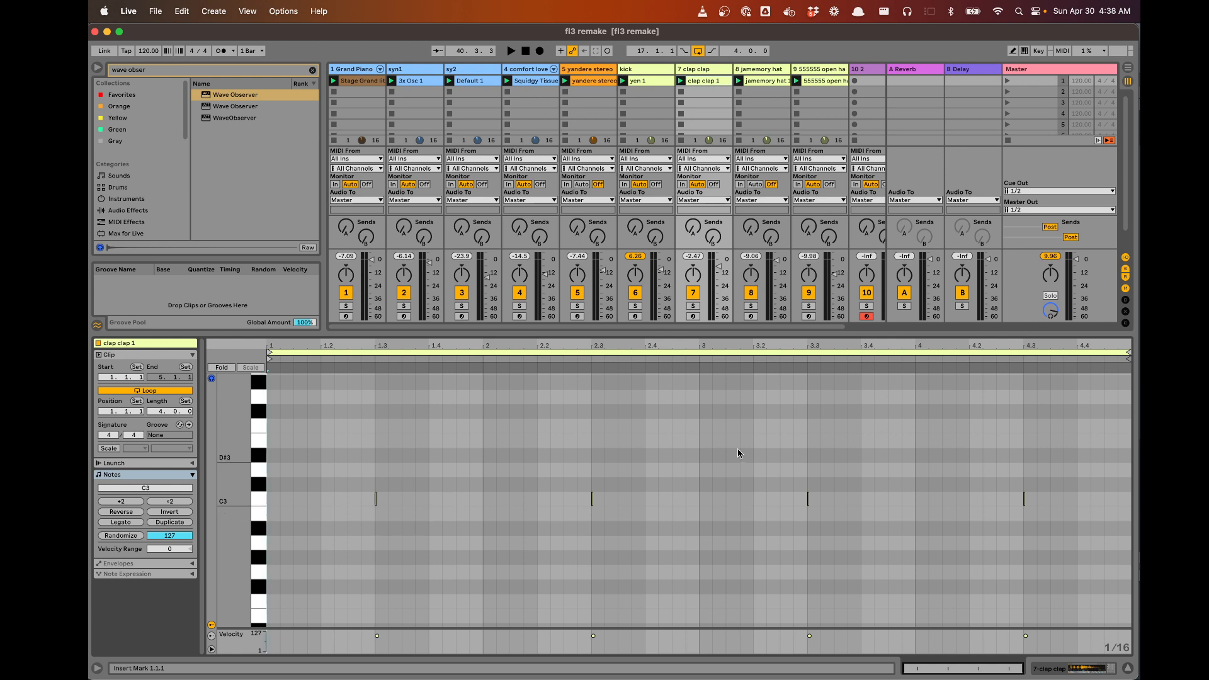
Insert a MIDI track after the kick track and load an empty Drum Rack onto it
left_click(647, 73)
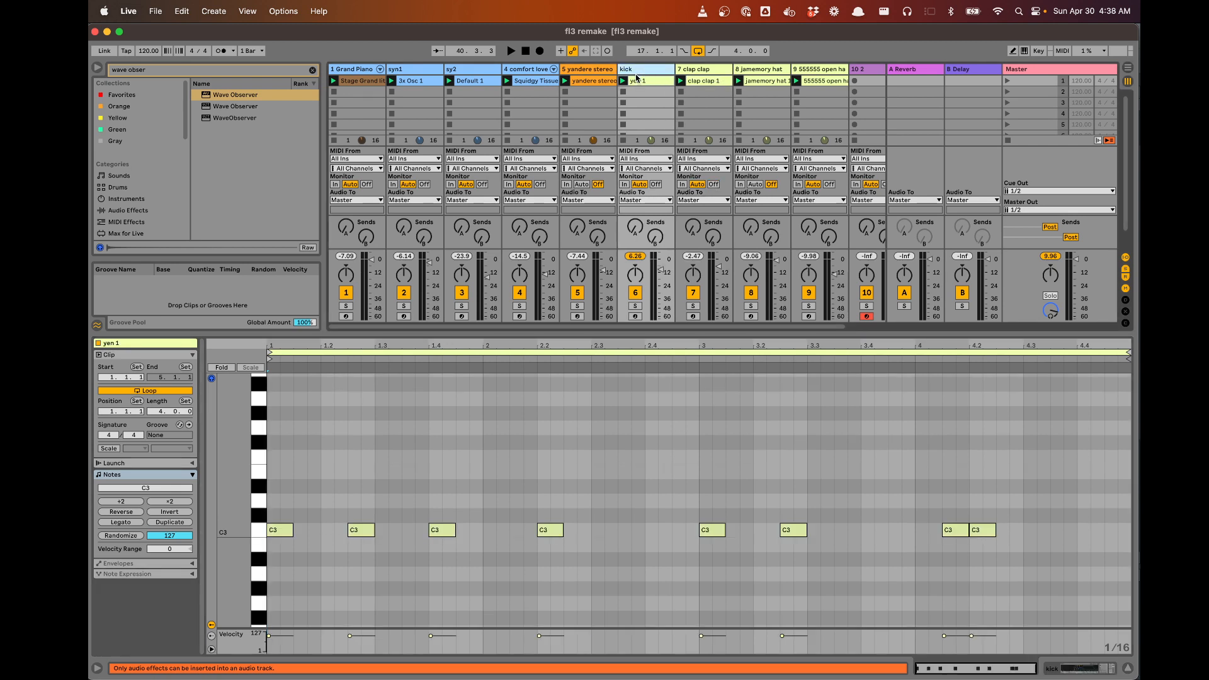
key("super+shift+t")
key("super+f")
type("d")
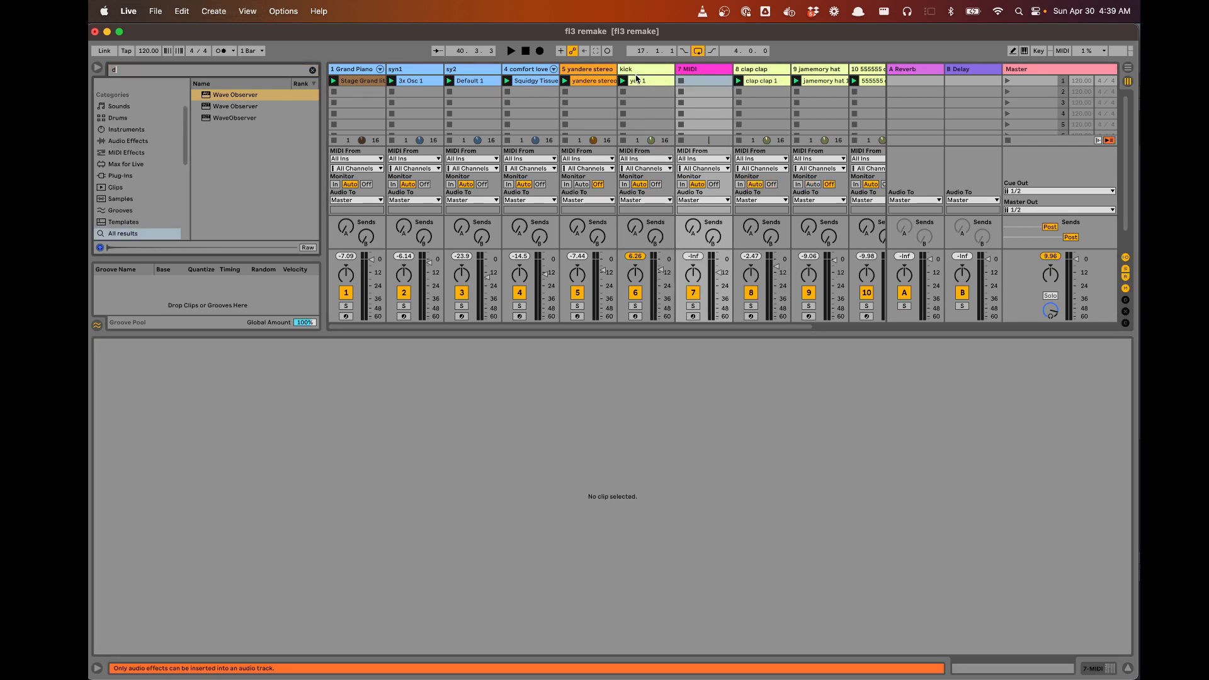
type("rum rack")
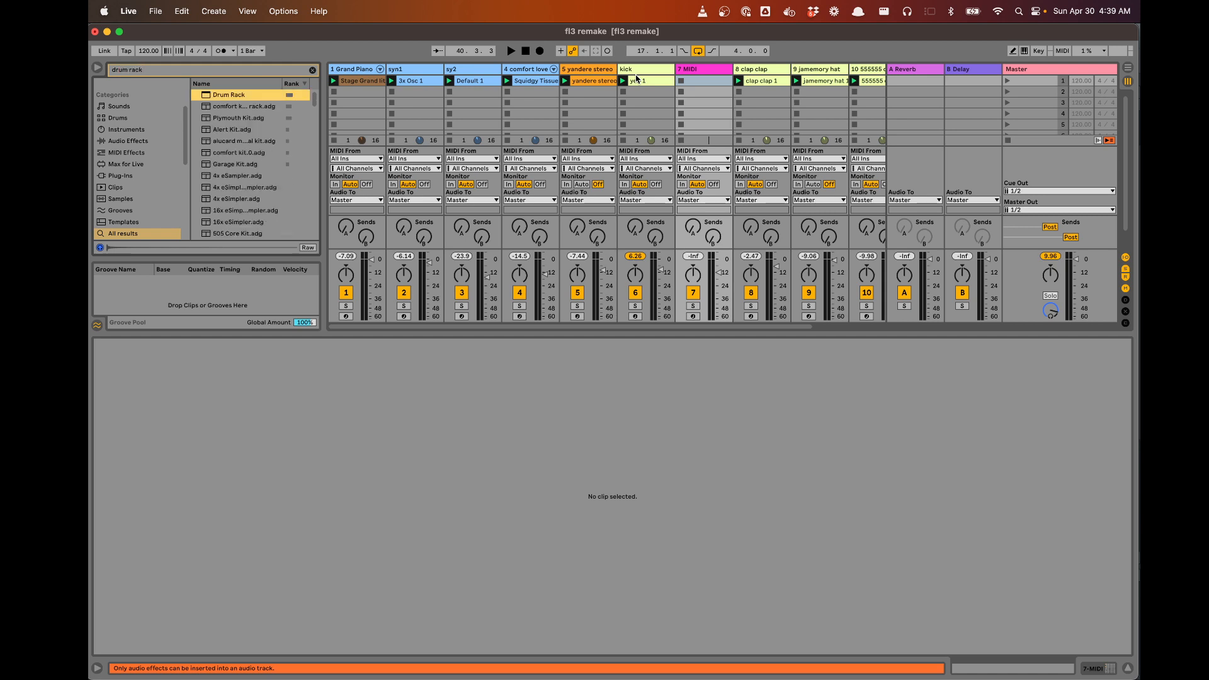
key("Return")
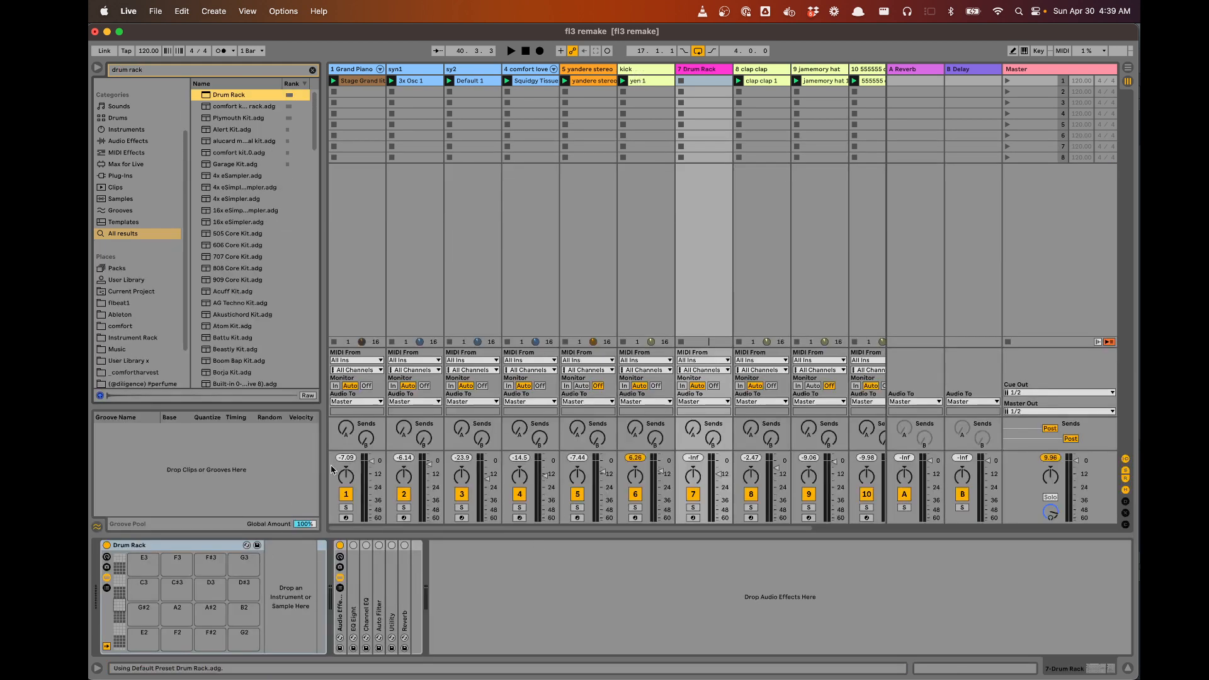
key("Return")
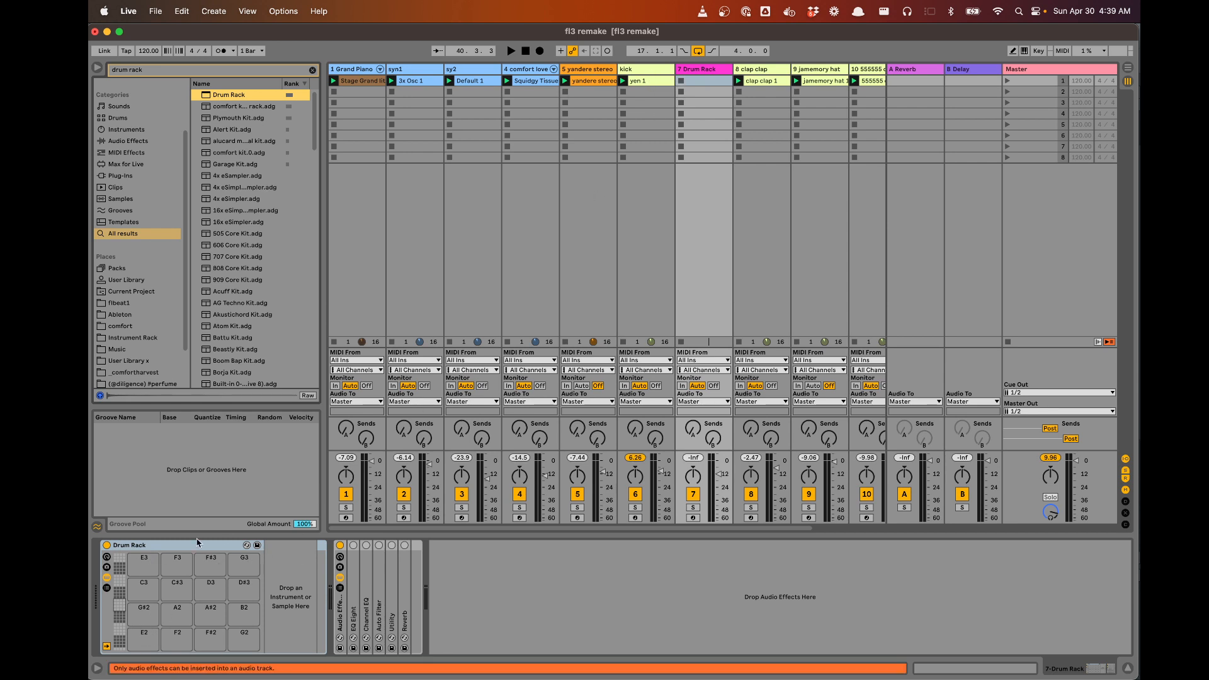
Create an empty clip in the Drum Rack track's first slot and load the 808 Core Kit onto that track
double_click(707, 81)
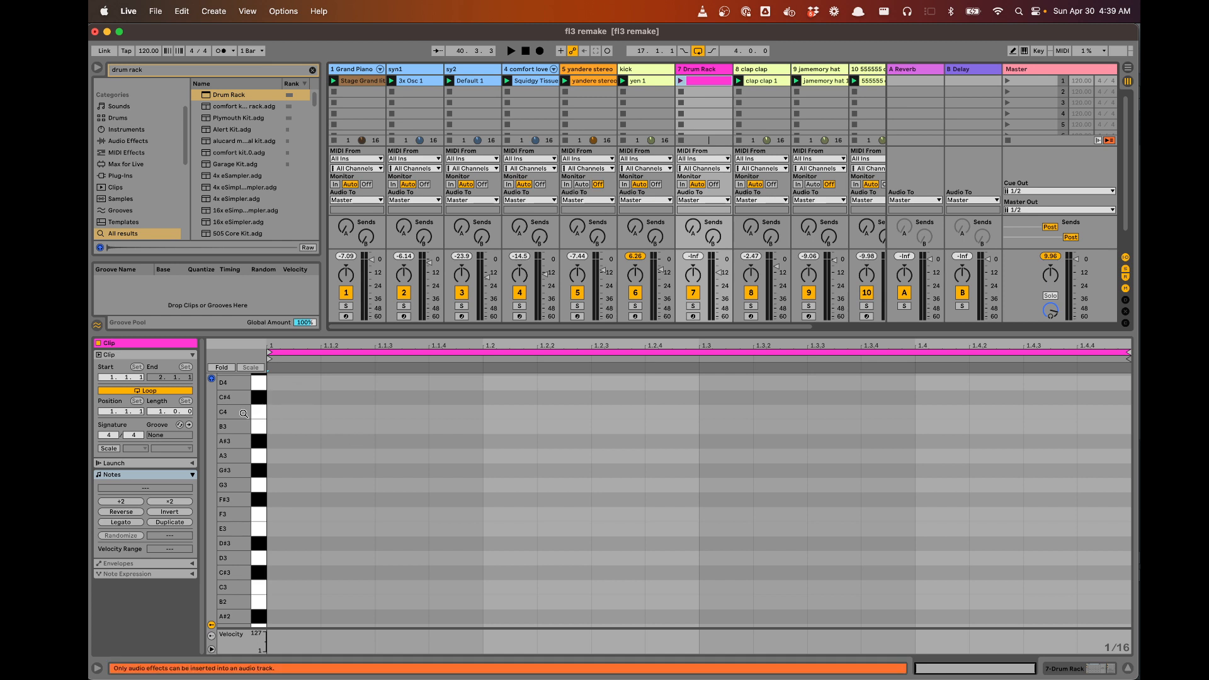
left_click(695, 72)
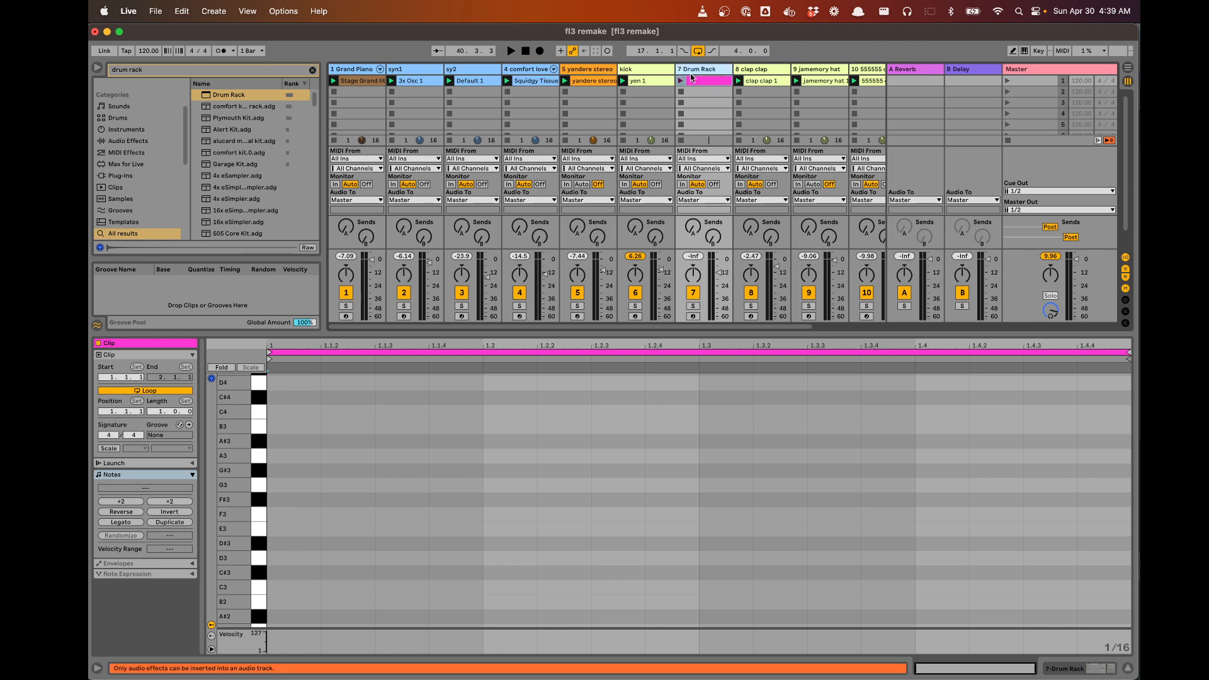
key("super+o")
key("Right")
key("Escape")
left_click(698, 72)
key("super+f")
type("808 kit")
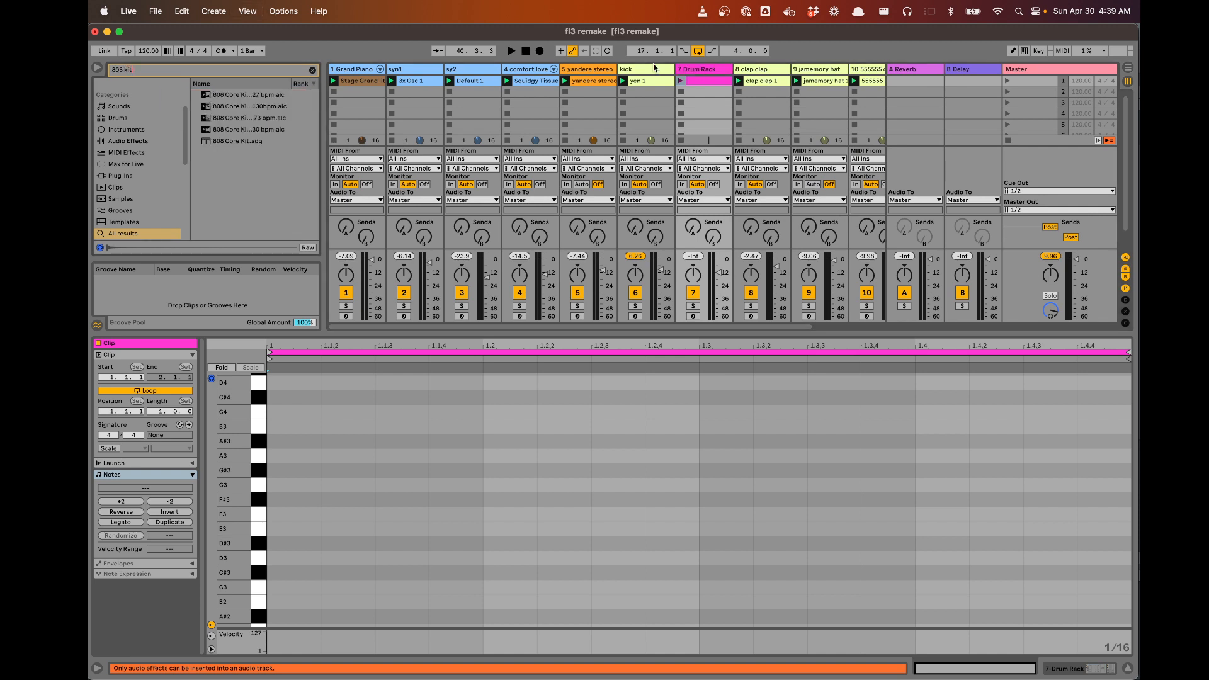
left_click_drag(245, 140, 696, 68)
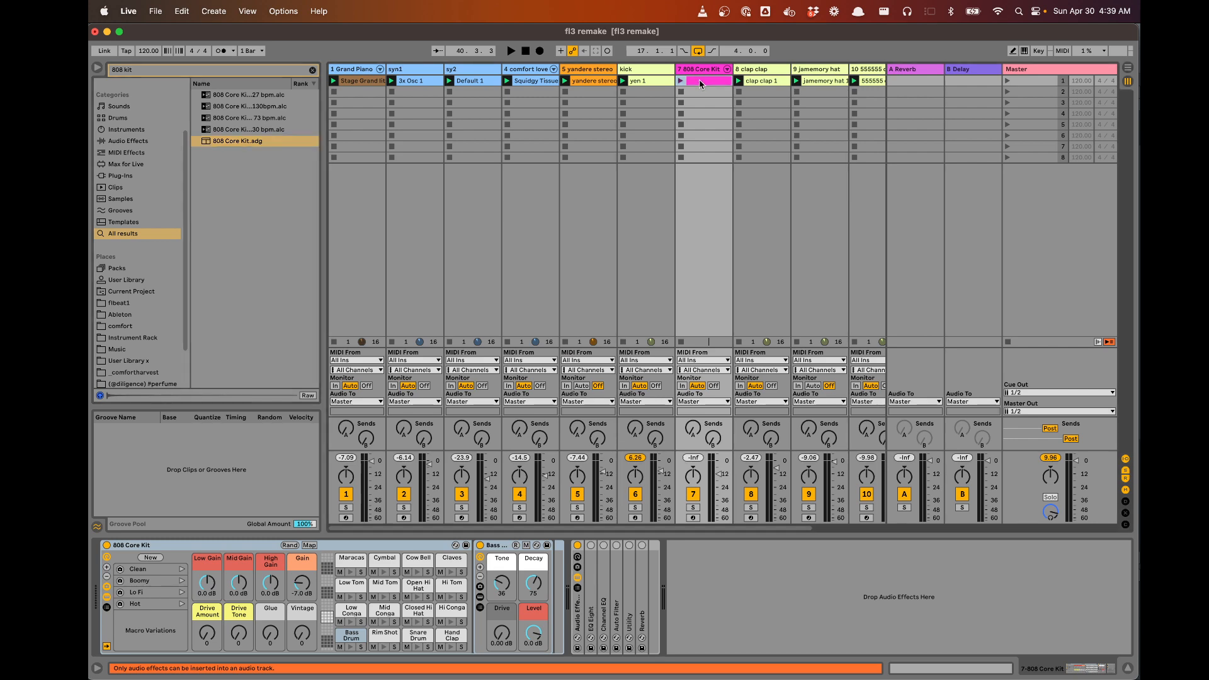
Draw runs of sixteenth notes on the Bass Drum, Snare Drum, Hand Clap, Closed Hi Hat, Open Hi Hat and conga rows of the new clip
left_click(701, 84)
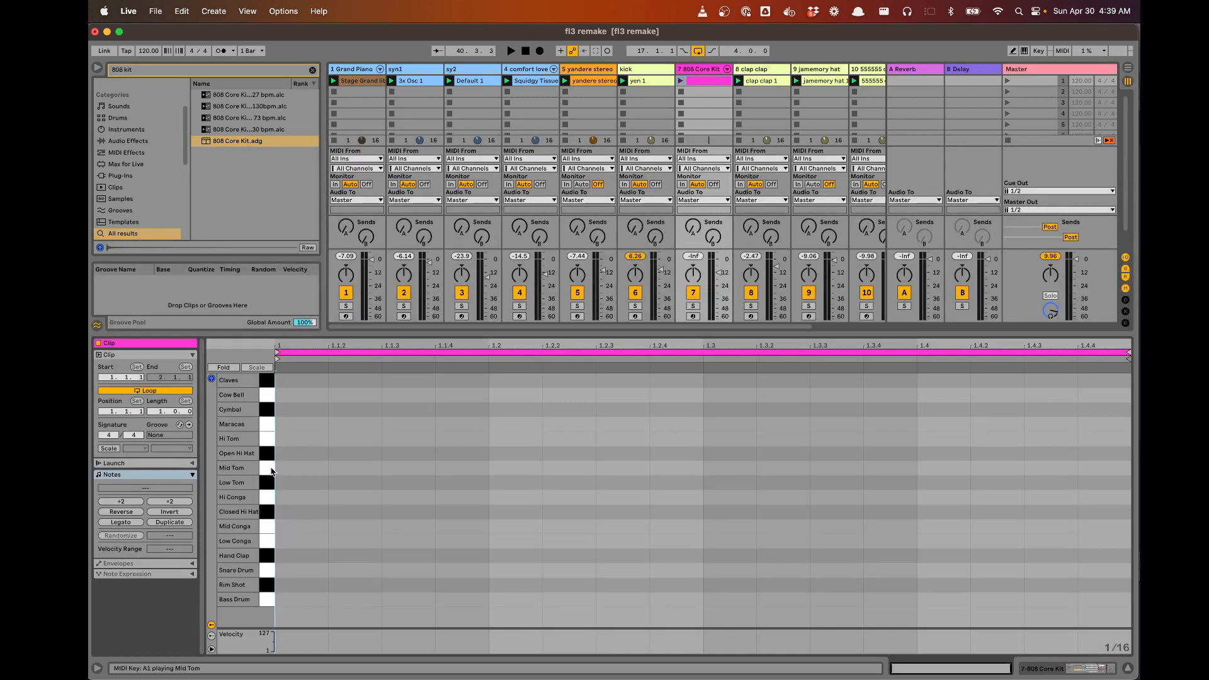
key("b")
left_click_drag(302, 599, 636, 599)
left_click_drag(406, 571, 690, 554)
mouse_move(671, 512)
left_mouse_down()
mouse_move(783, 506)
mouse_move(844, 524)
left_mouse_up()
left_click_drag(884, 556, 1005, 542)
left_click_drag(1005, 453, 471, 451)
left_click_drag(462, 497, 570, 498)
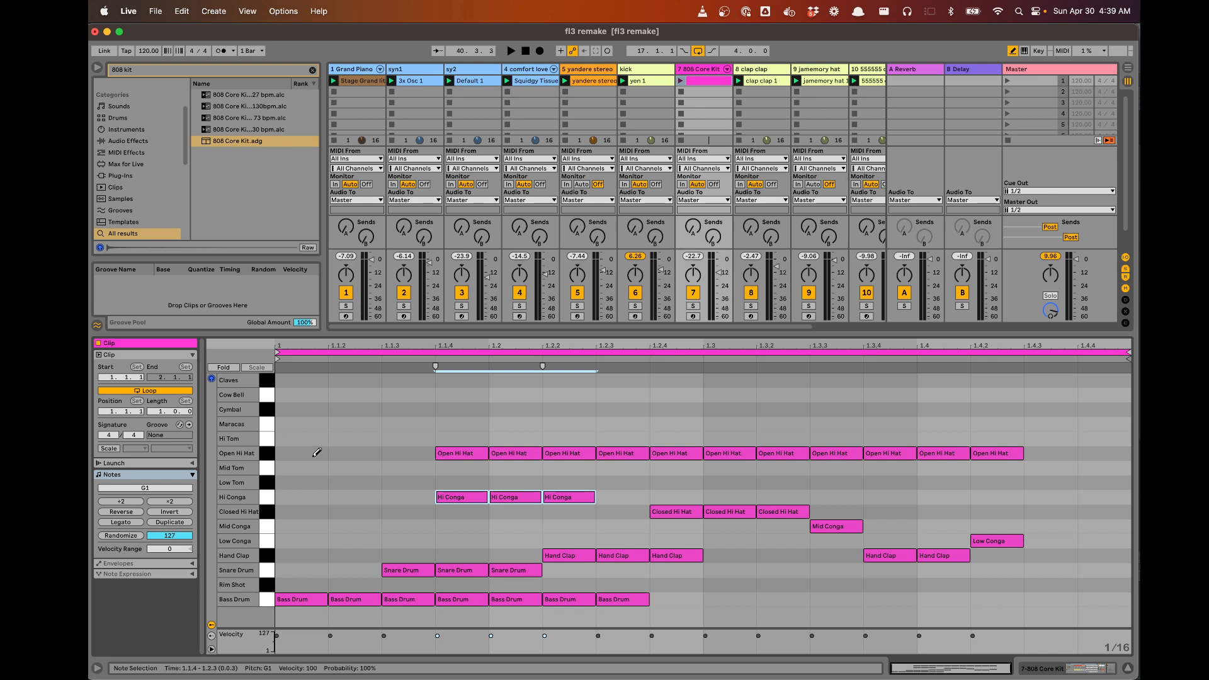
Switch to FL Studio and view channel 2's notes in the Piano roll among the other channels' ghost notes
key("super+Tab")
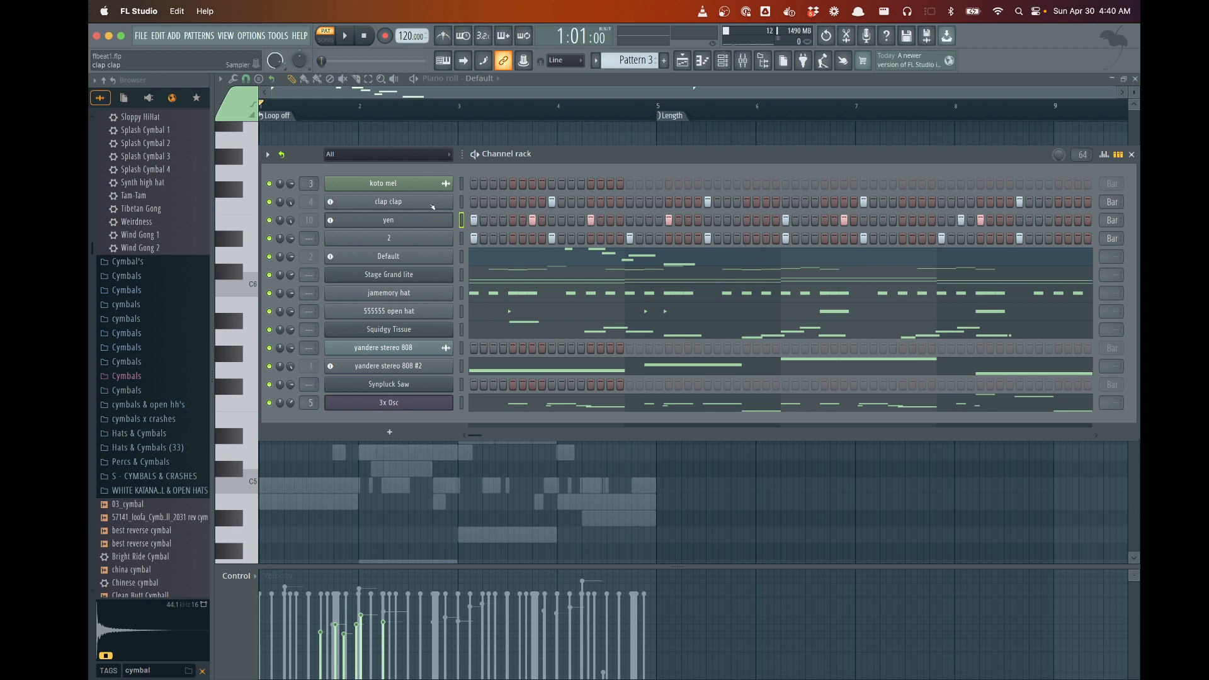
right_click(437, 239)
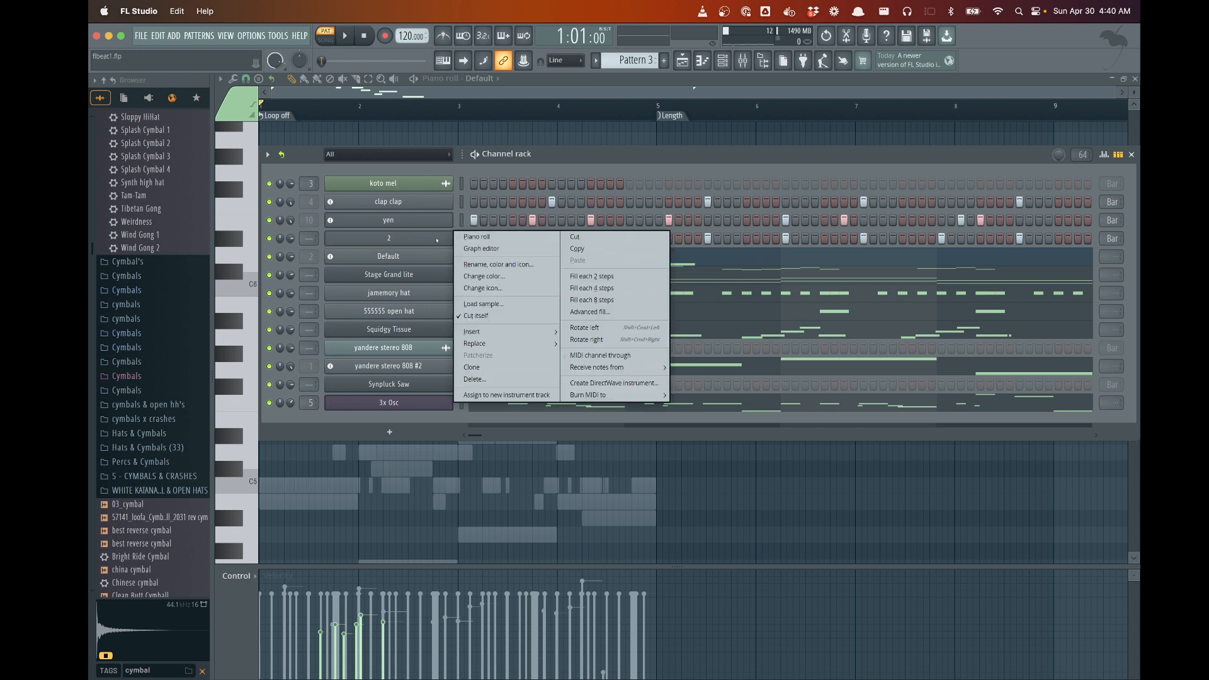
left_click(477, 237)
scroll(371, 407, "down", 5)
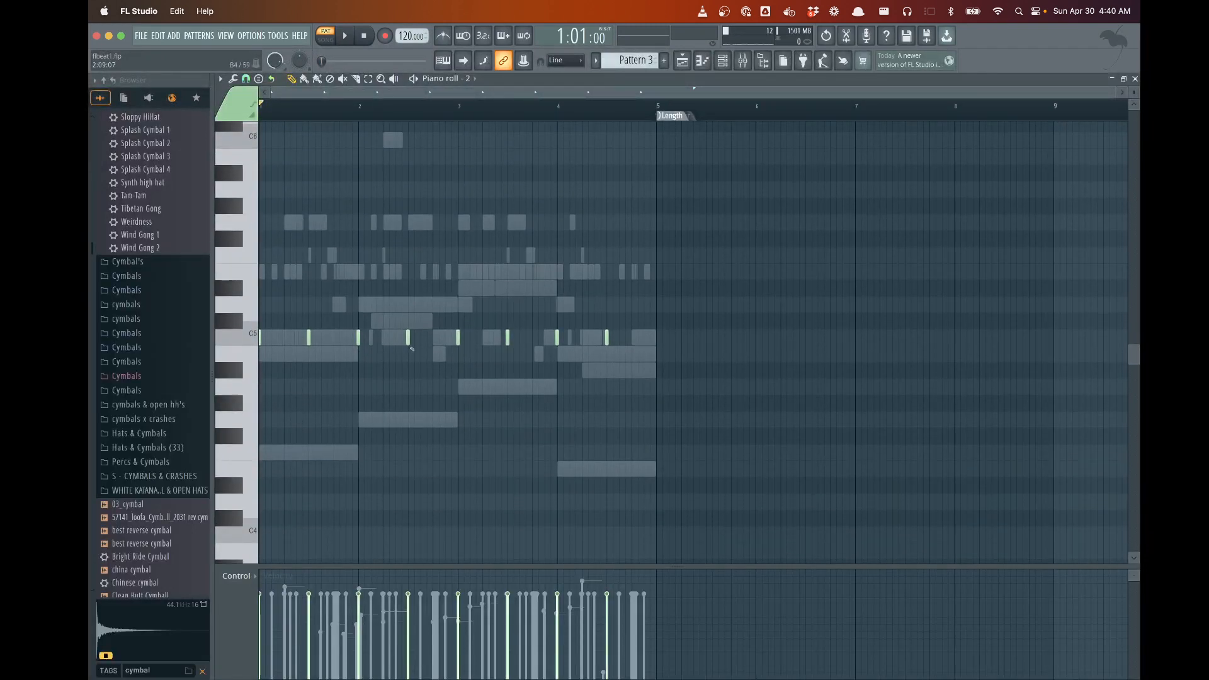
Switch to Ableton Live and add single Mid Tom, Hi Conga and Low Tom notes near the start of the 808 Core Kit clip
key("super+Tab")
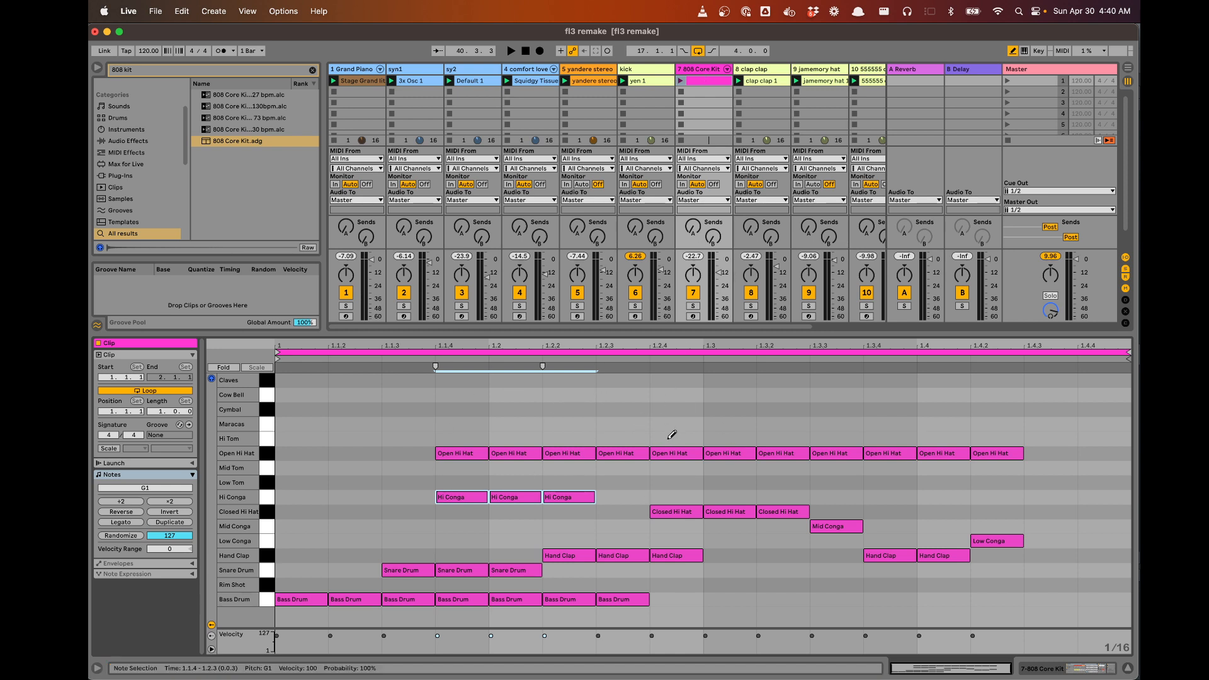
left_click(361, 468)
left_click(397, 497)
left_click(400, 482)
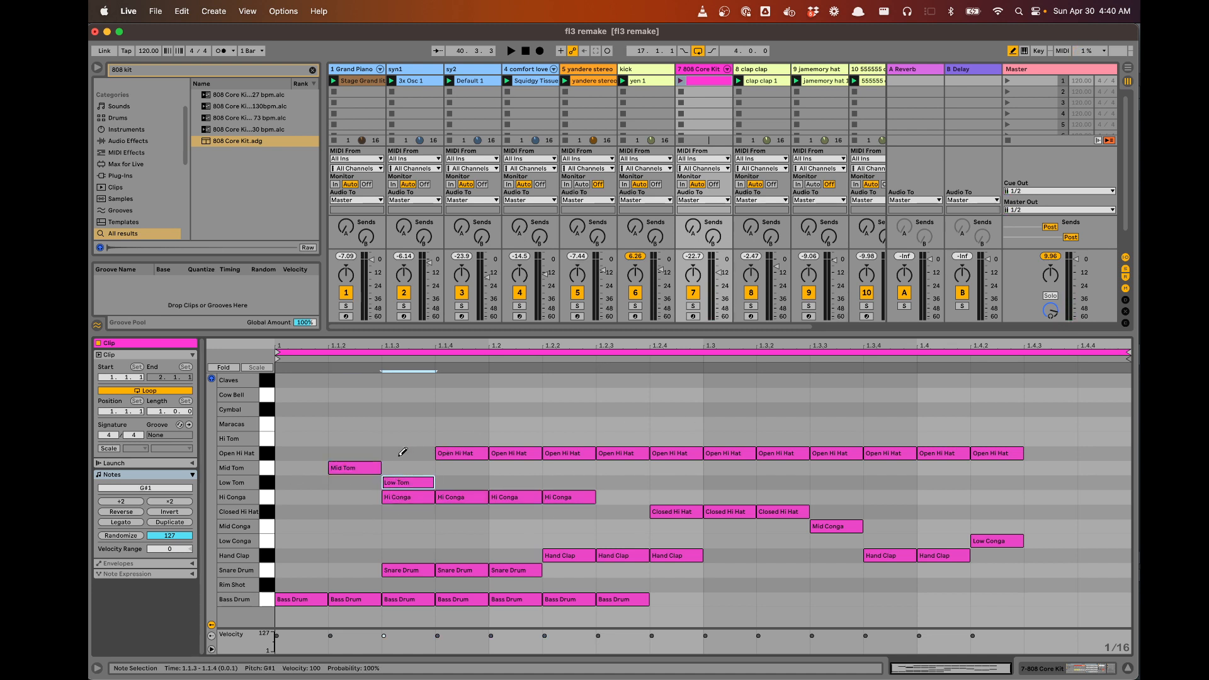
Erase the added tom and conga notes and most of the Open Hi Hat row, and delete the 808 Core Kit track
left_click(372, 470)
left_click(406, 482)
left_click(415, 497)
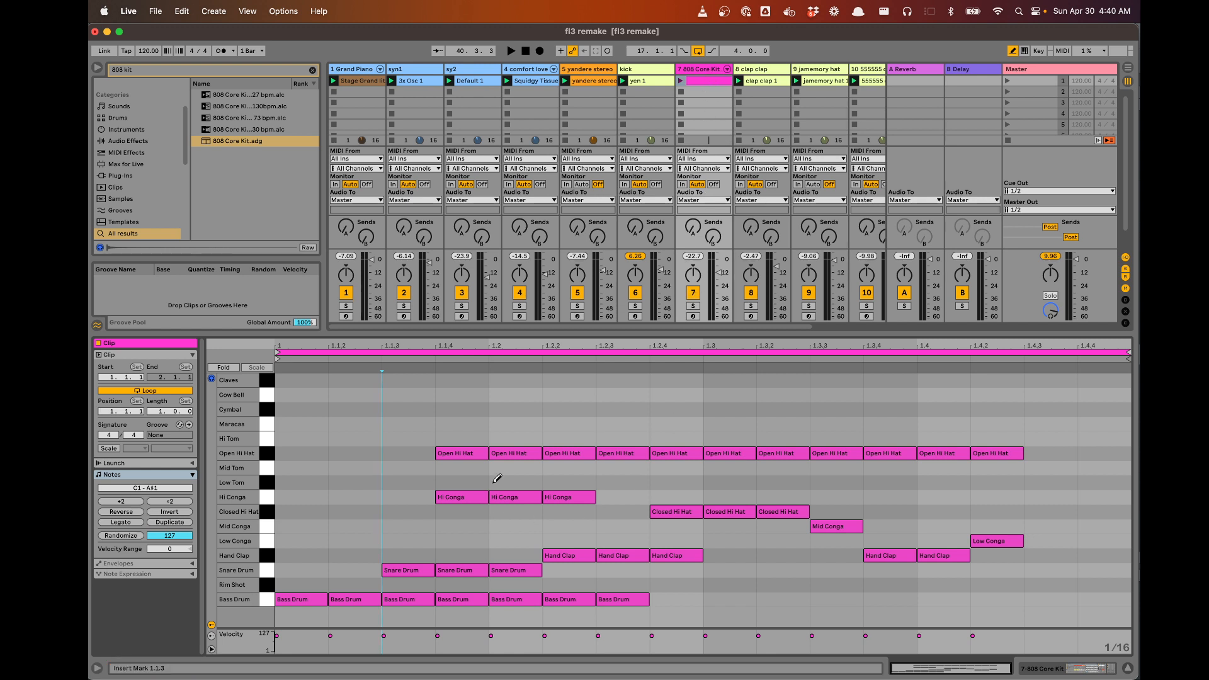
mouse_move(464, 454)
left_mouse_down()
mouse_move(759, 469)
mouse_move(982, 455)
left_mouse_up()
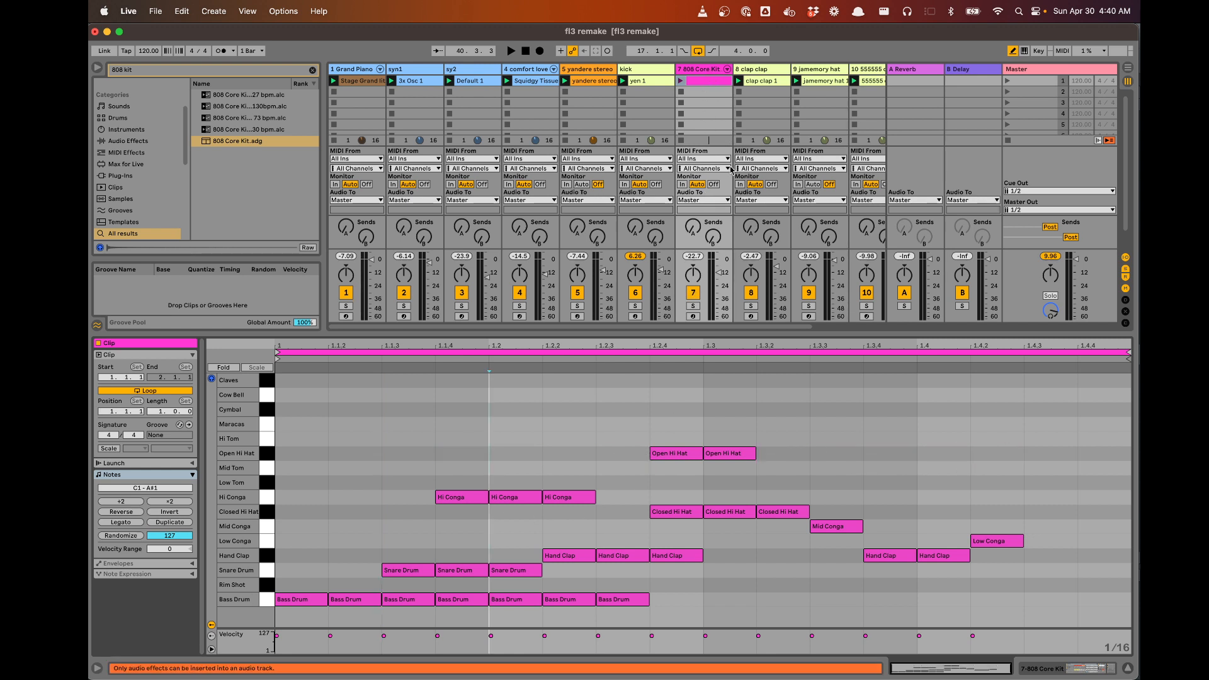
key("Delete")
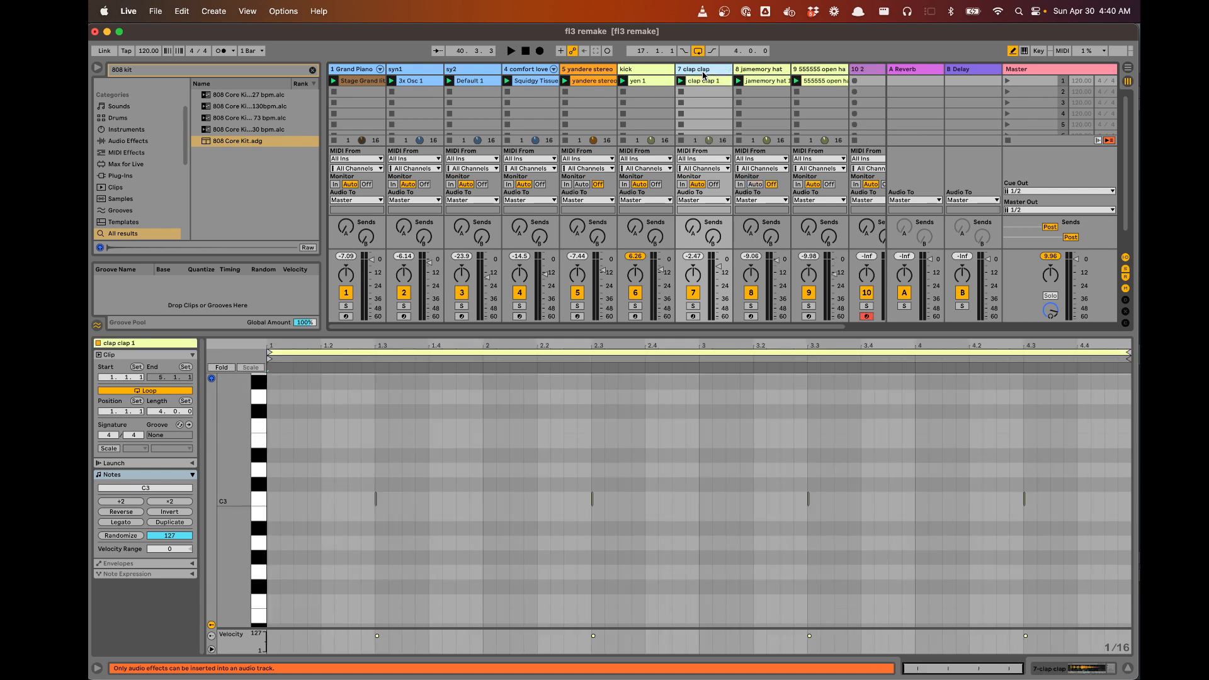
Switch to FL Studio and bring the Channel rack back over the Piano roll
key("super+Tab")
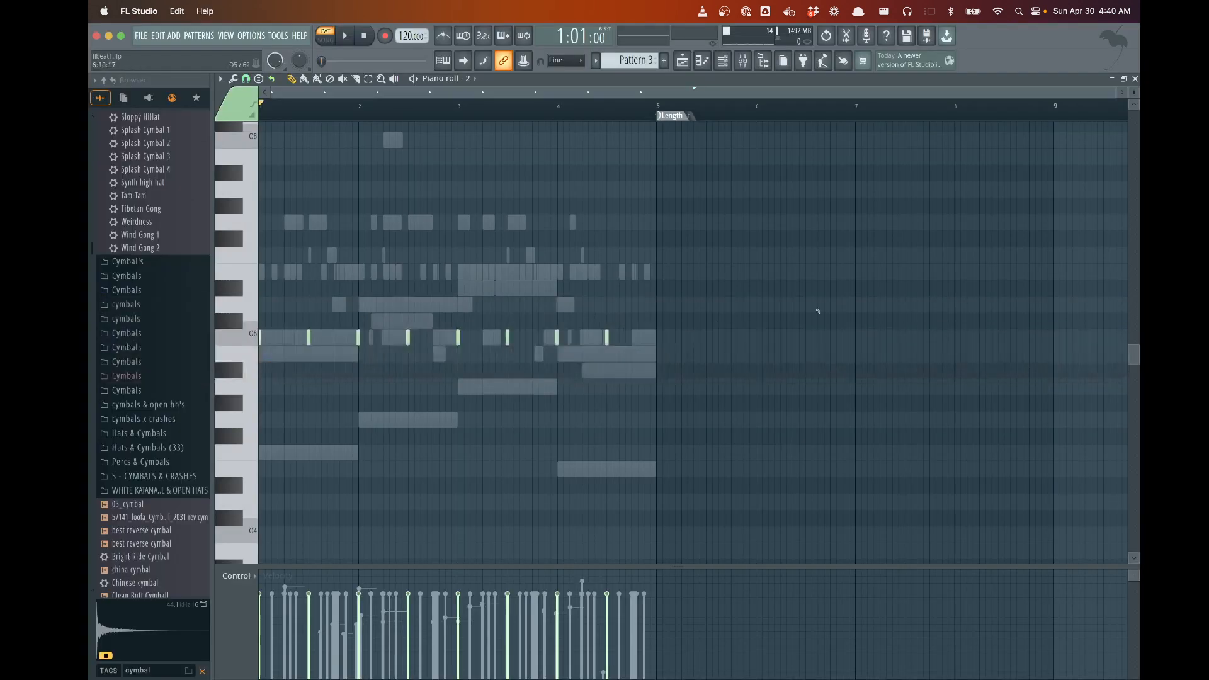
left_click(723, 61)
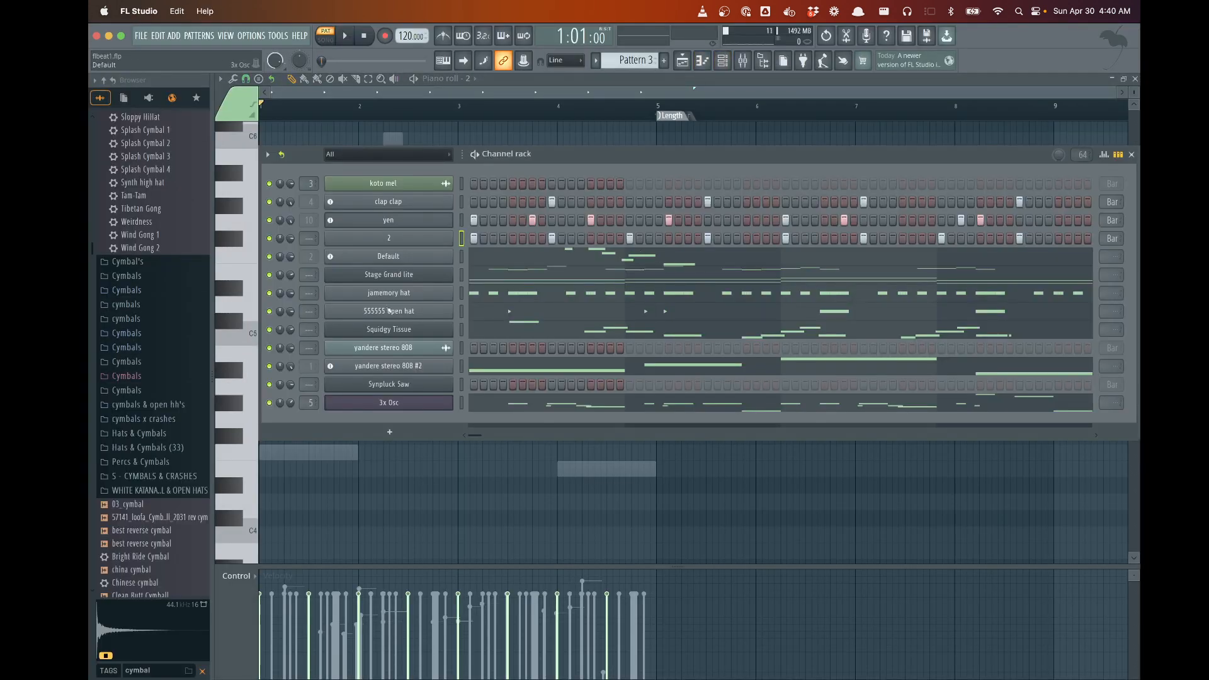
Switch to Ableton Live and select the eight clips from Stage Grand lite through jamemory hat, trying the 555555 open hat clip as well
key("super+Tab")
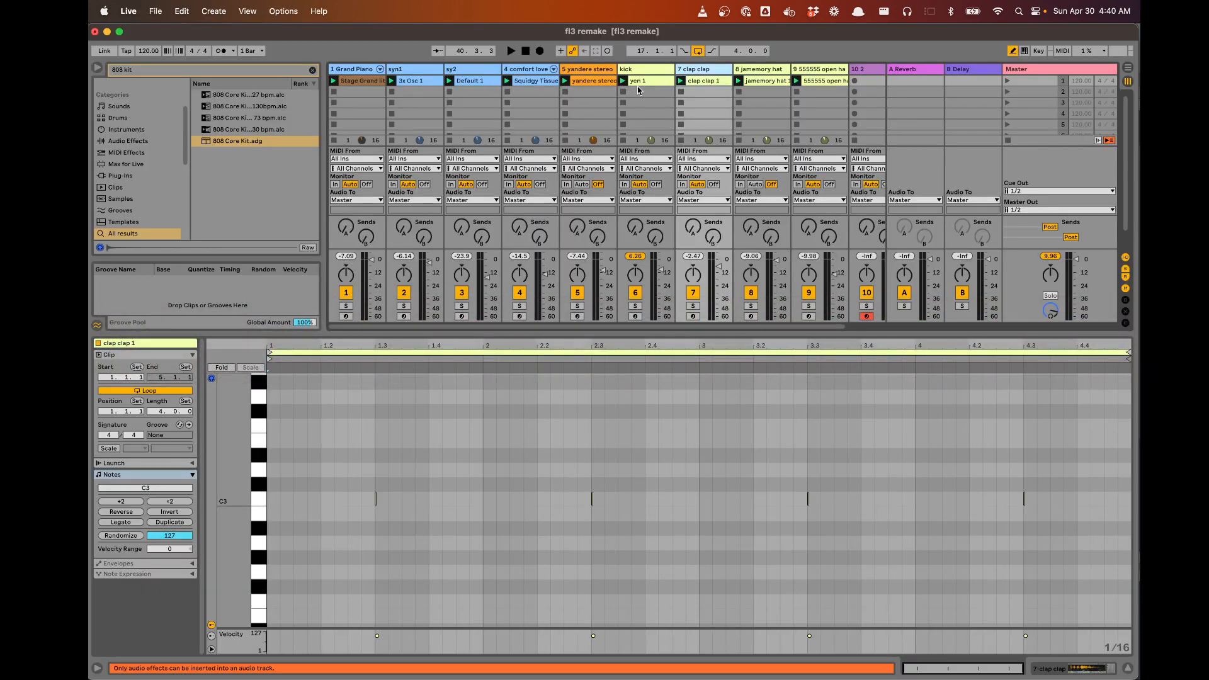
left_click(361, 84)
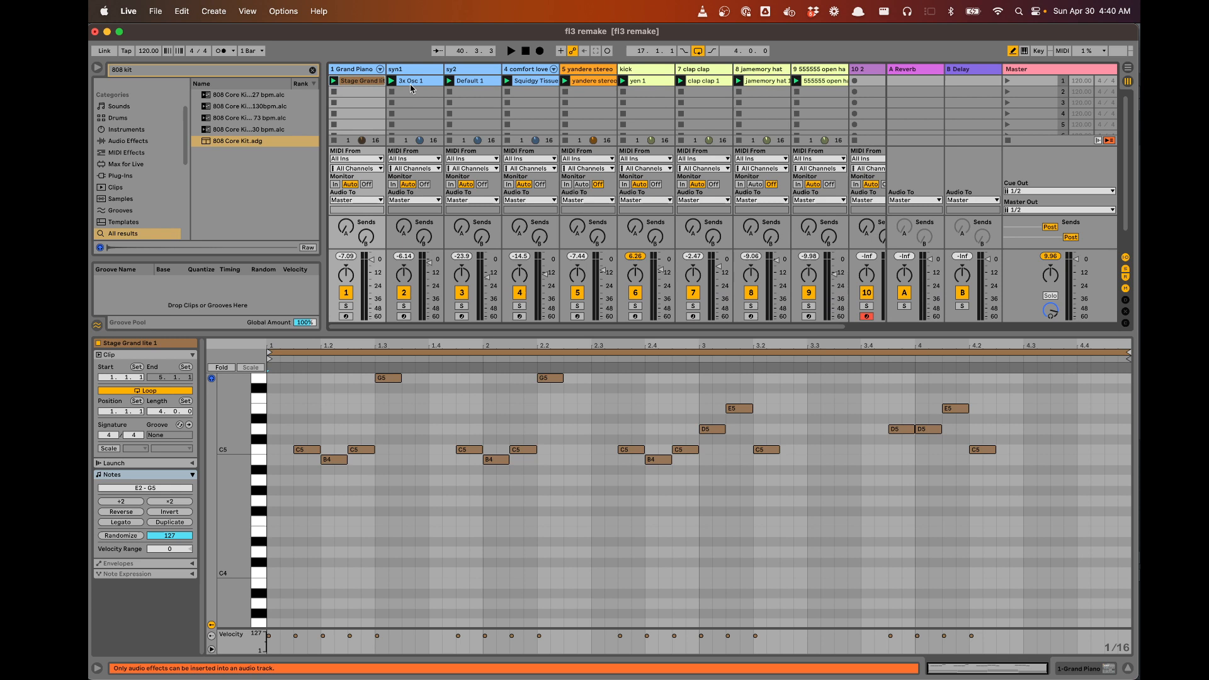
left_click(696, 83)
left_click(756, 83)
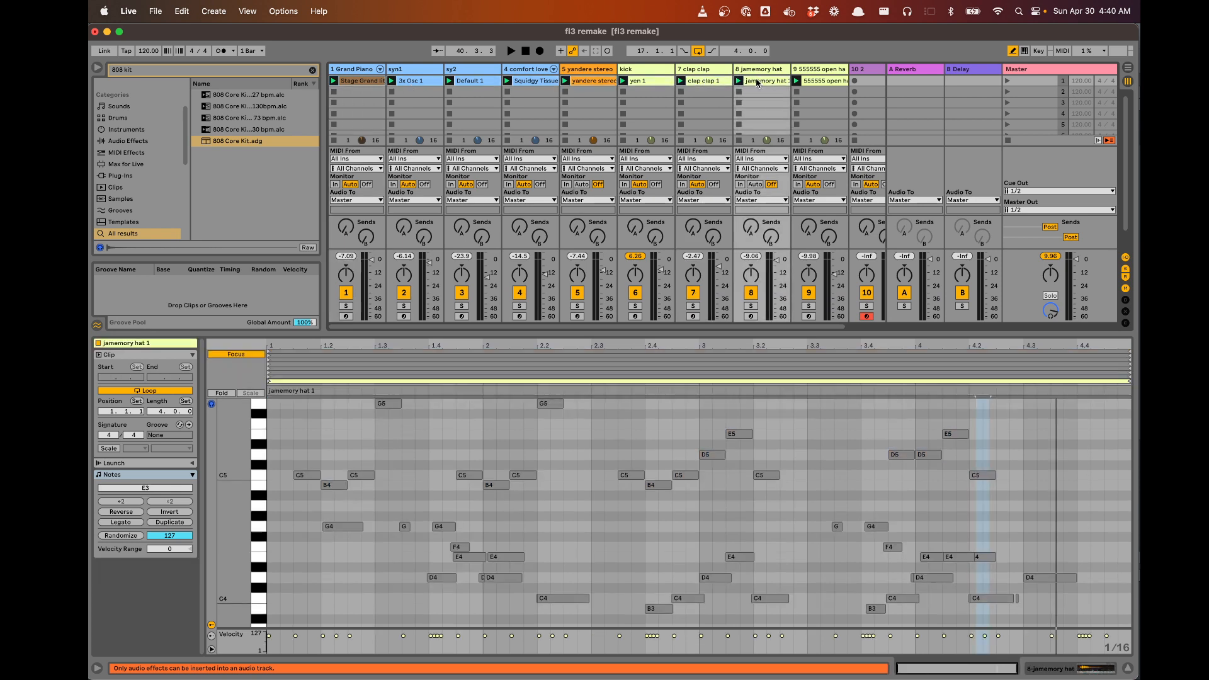
scroll(561, 500, "down", 6)
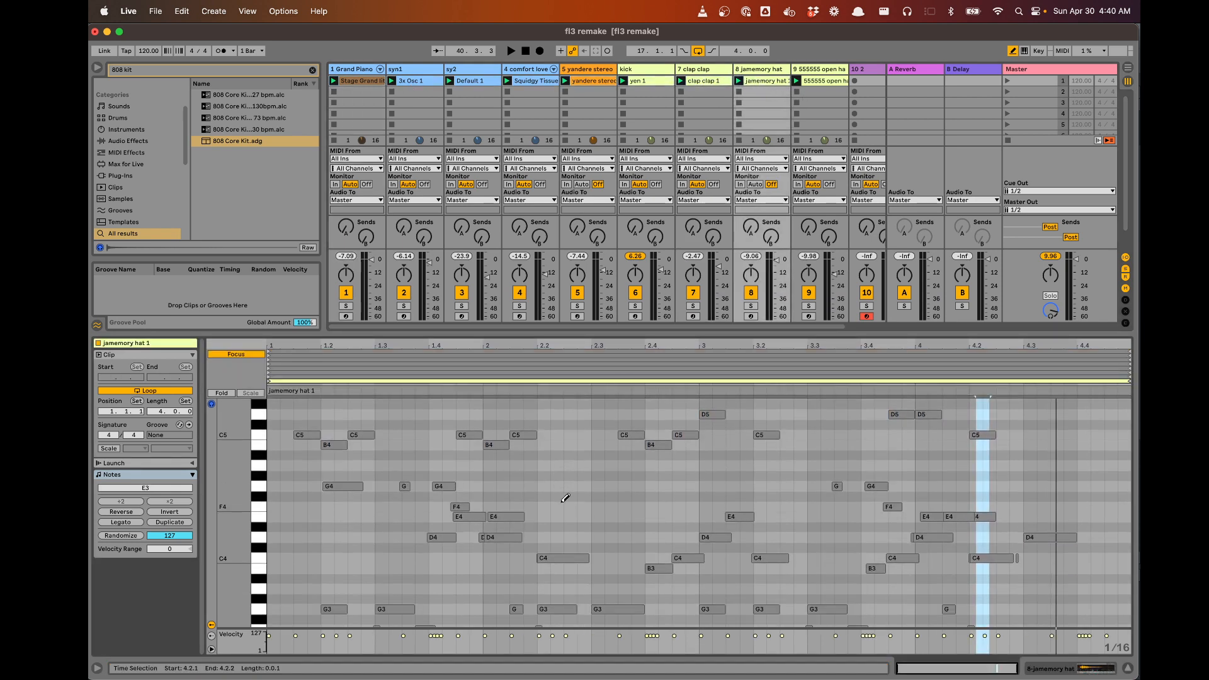
left_click(825, 81, "shift")
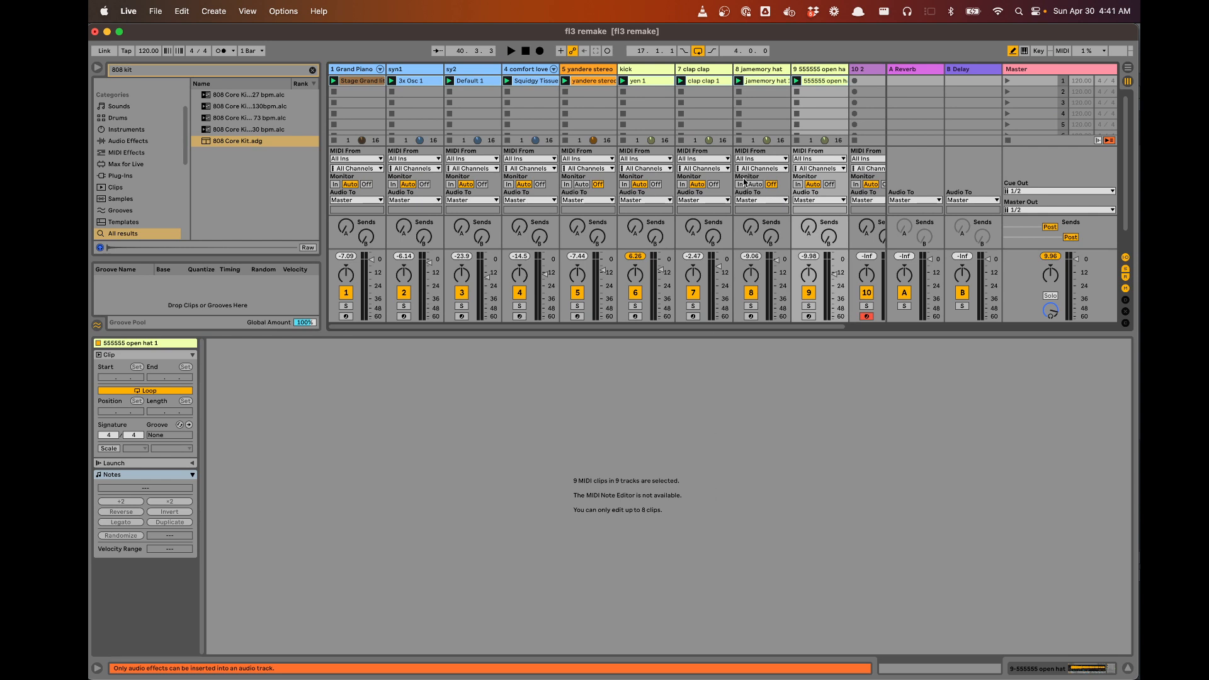
left_click(820, 83, "super")
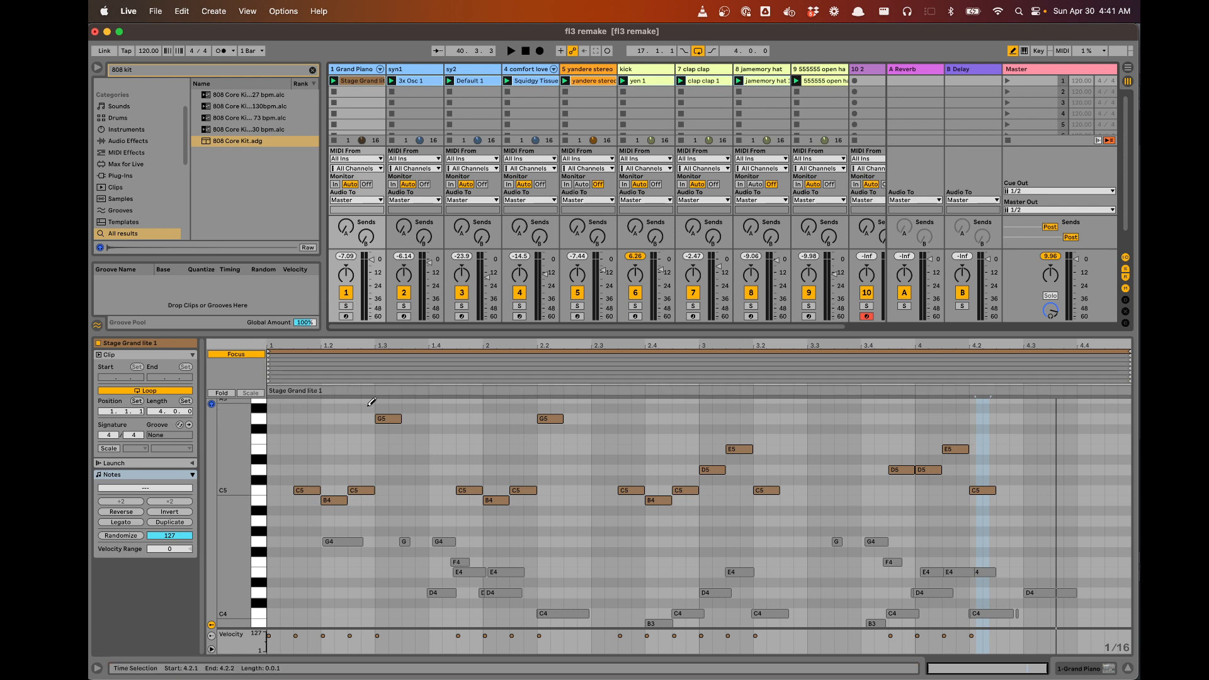
Focus the Stage Grand lite clip and examine its notes against those of the other selected clips
scroll(469, 466, "down", 6)
scroll(475, 481, "up", 4)
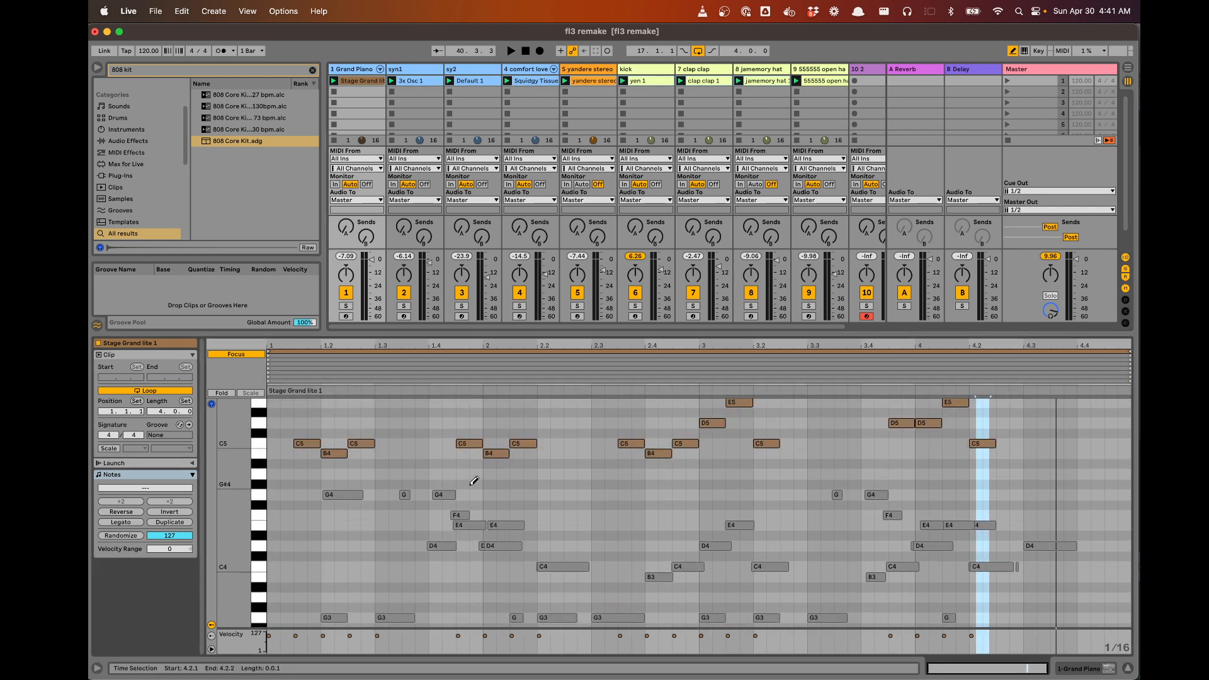
scroll(474, 473, "up", 3)
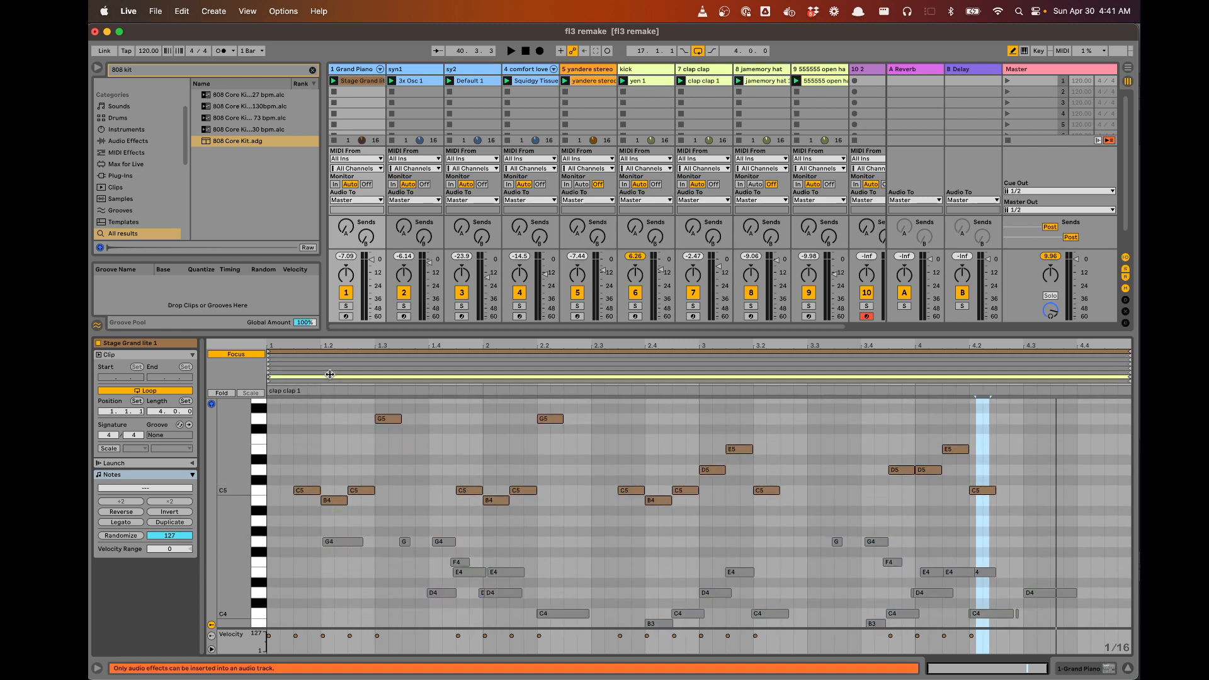
left_click(333, 363)
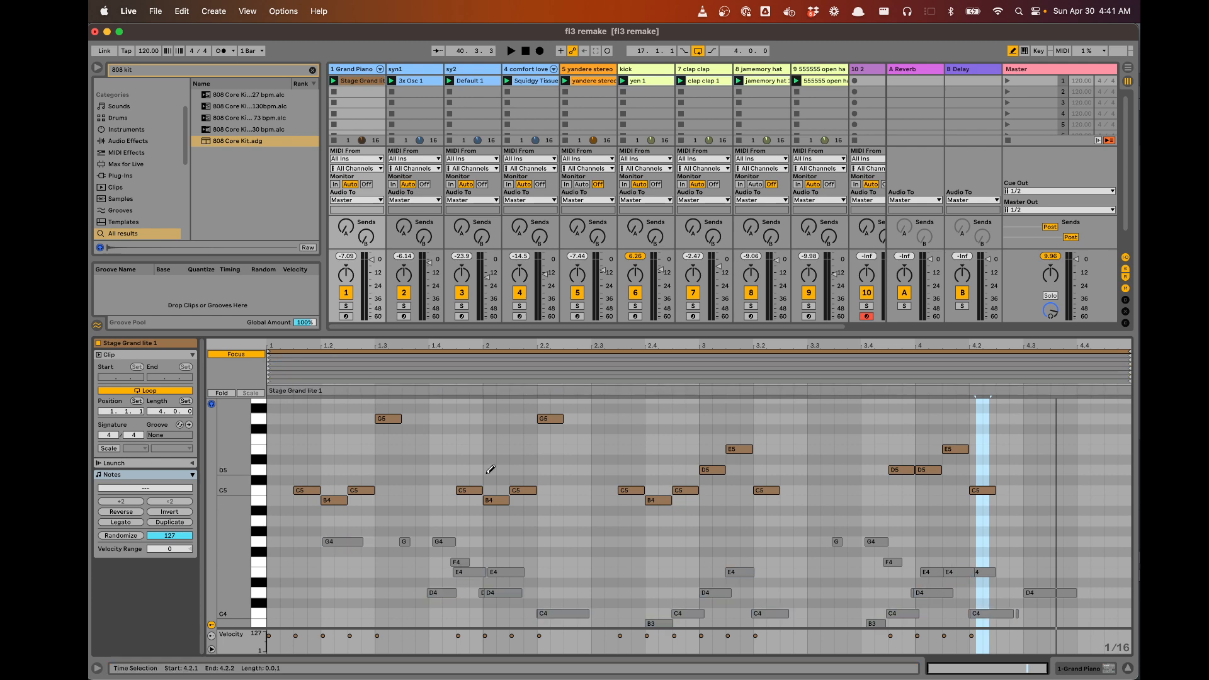
scroll(514, 484, "down", 12)
scroll(514, 484, "up", 10)
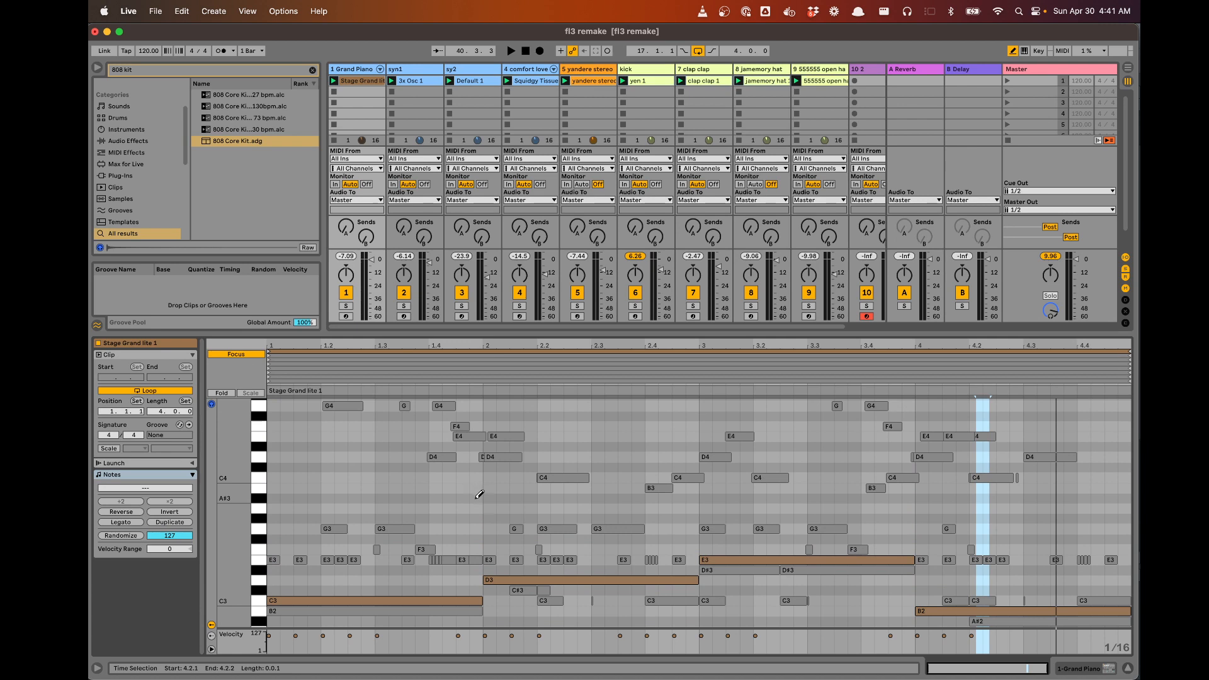
Switch to FL Studio and view the Default channel's notes in the Piano roll among the other channels' ghost notes
key("super+Tab")
scroll(575, 499, "down", 3)
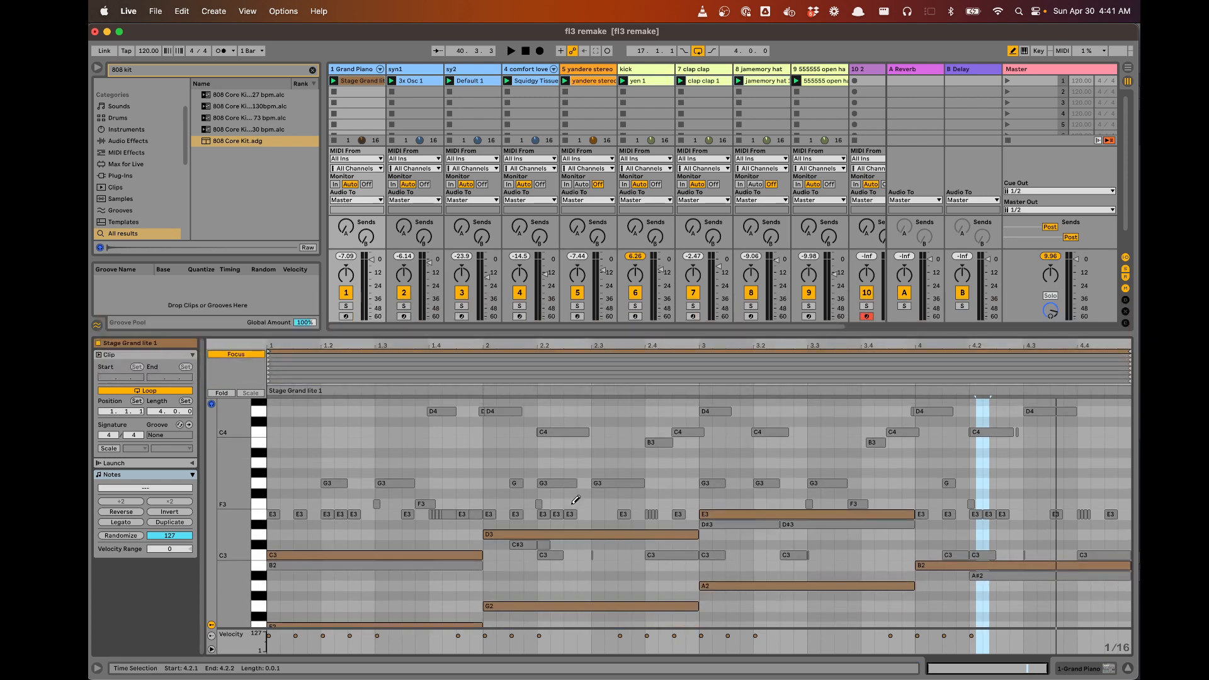
key("super+Tab")
left_click(194, 353)
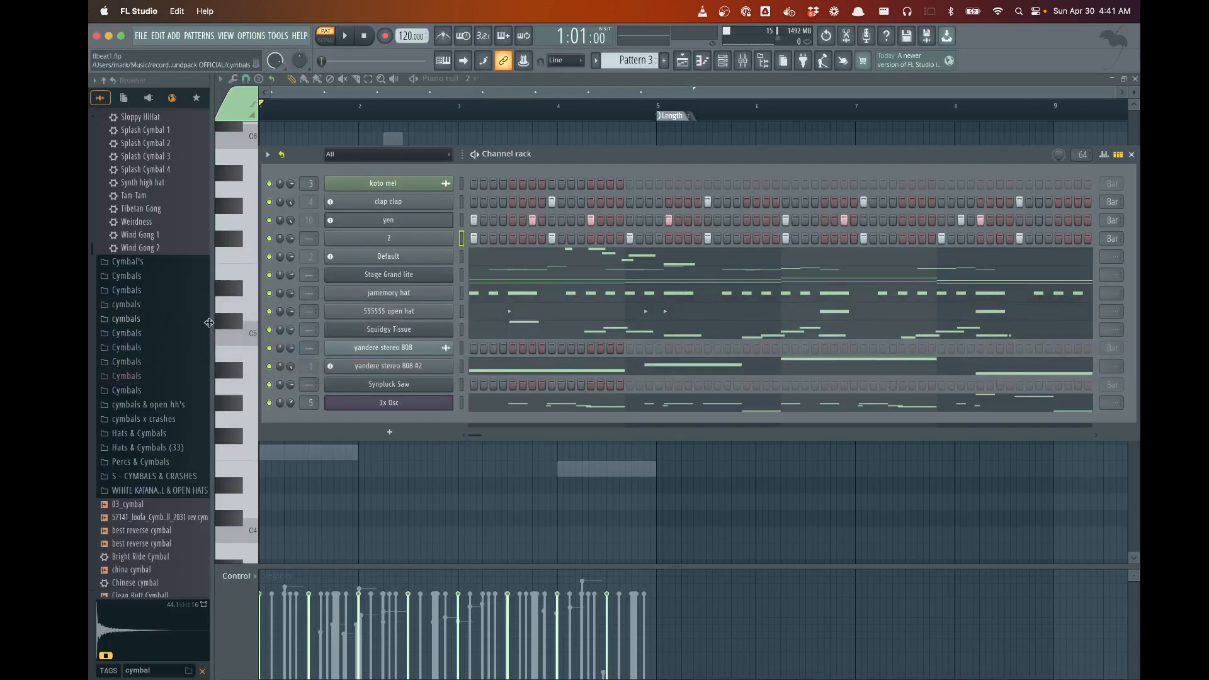
left_click(489, 269)
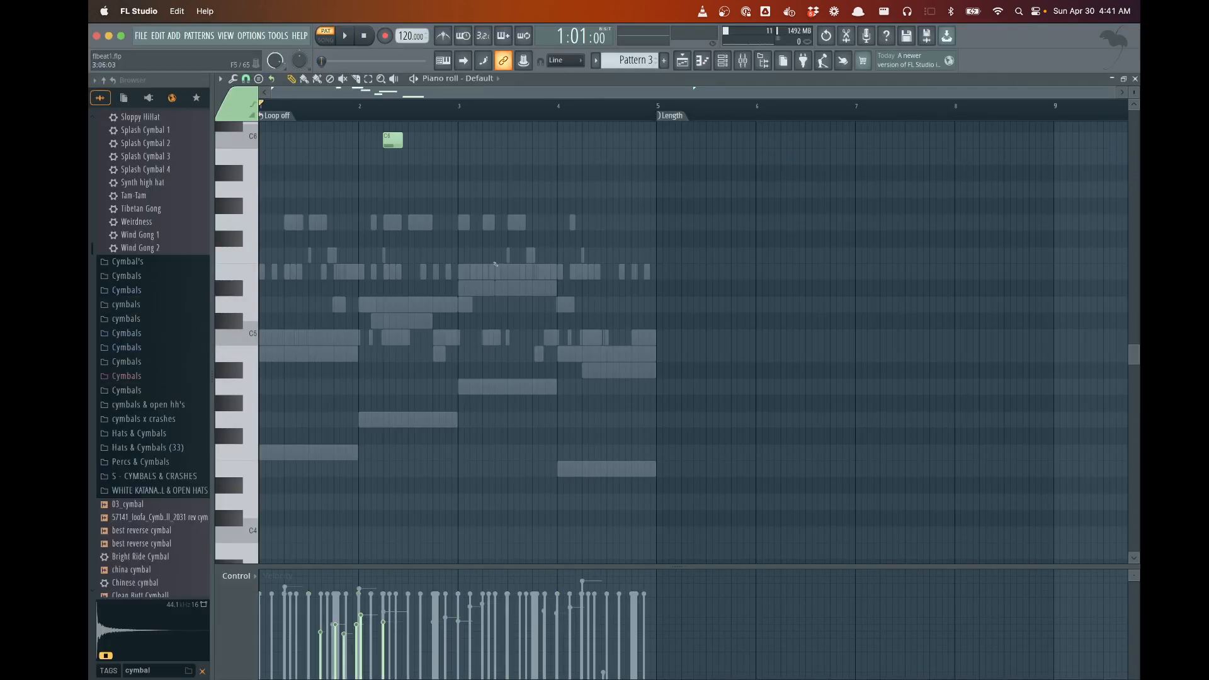
scroll(408, 267, "up", 10)
scroll(371, 321, "down", 5)
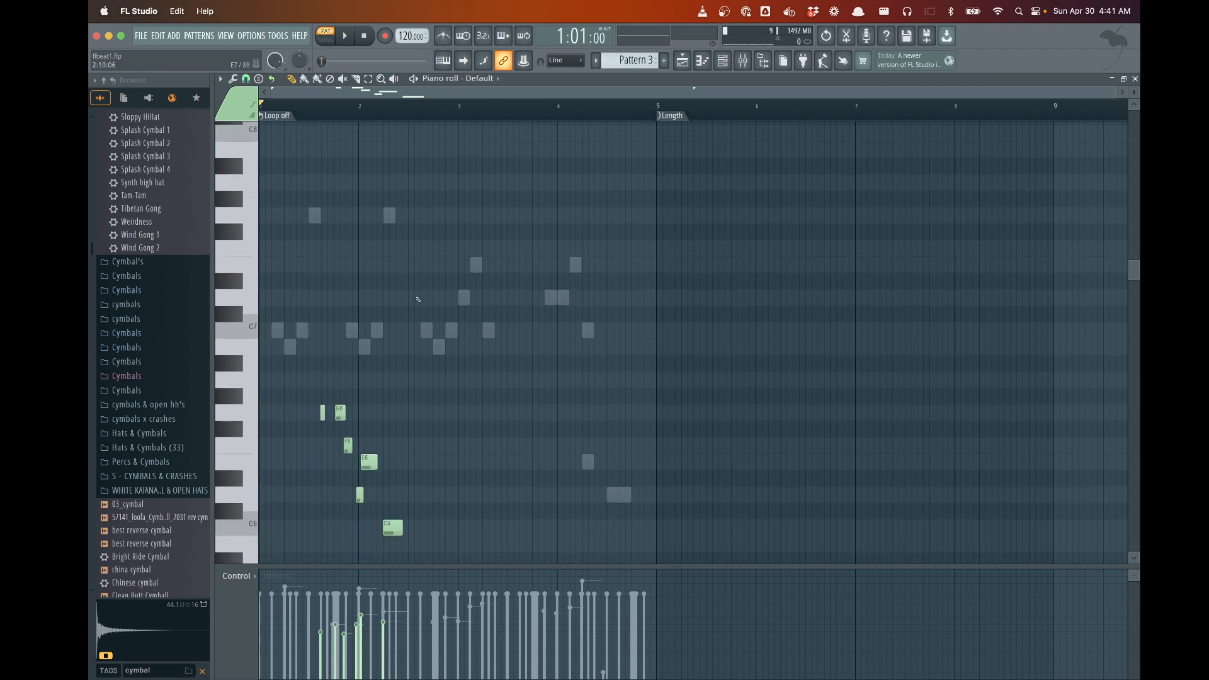
scroll(369, 328, "down", 2)
scroll(360, 333, "up", 1, "ctrl")
scroll(363, 333, "down", 7)
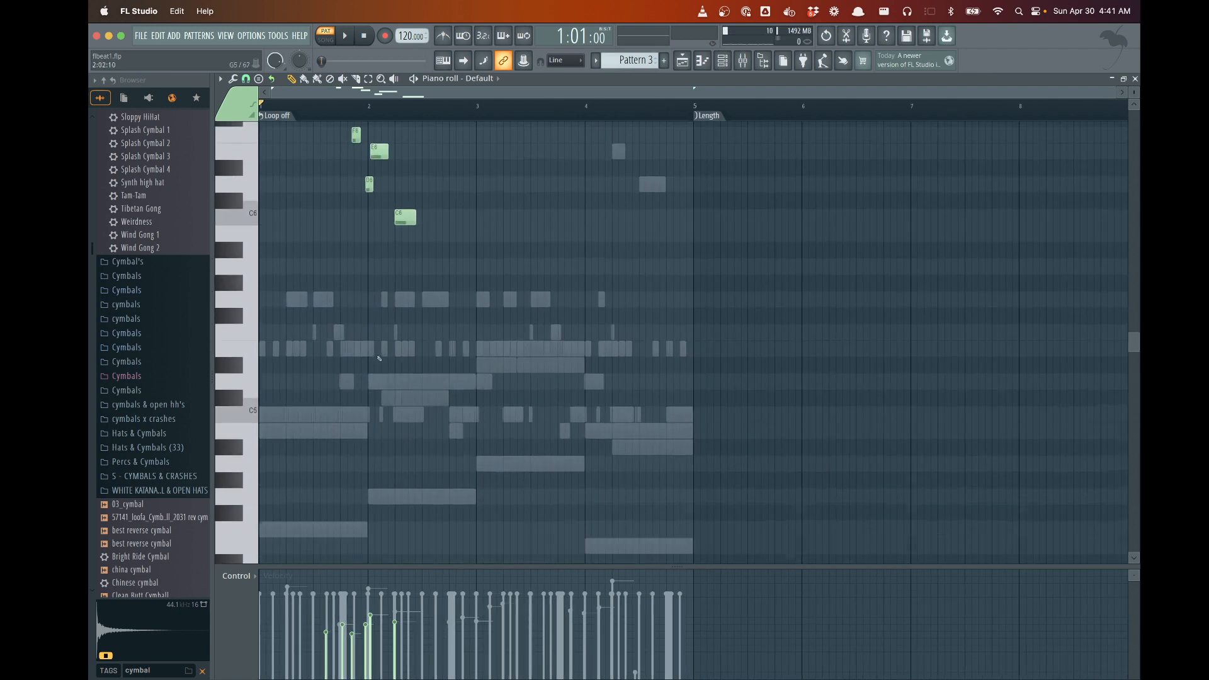
scroll(381, 353, "up", 7)
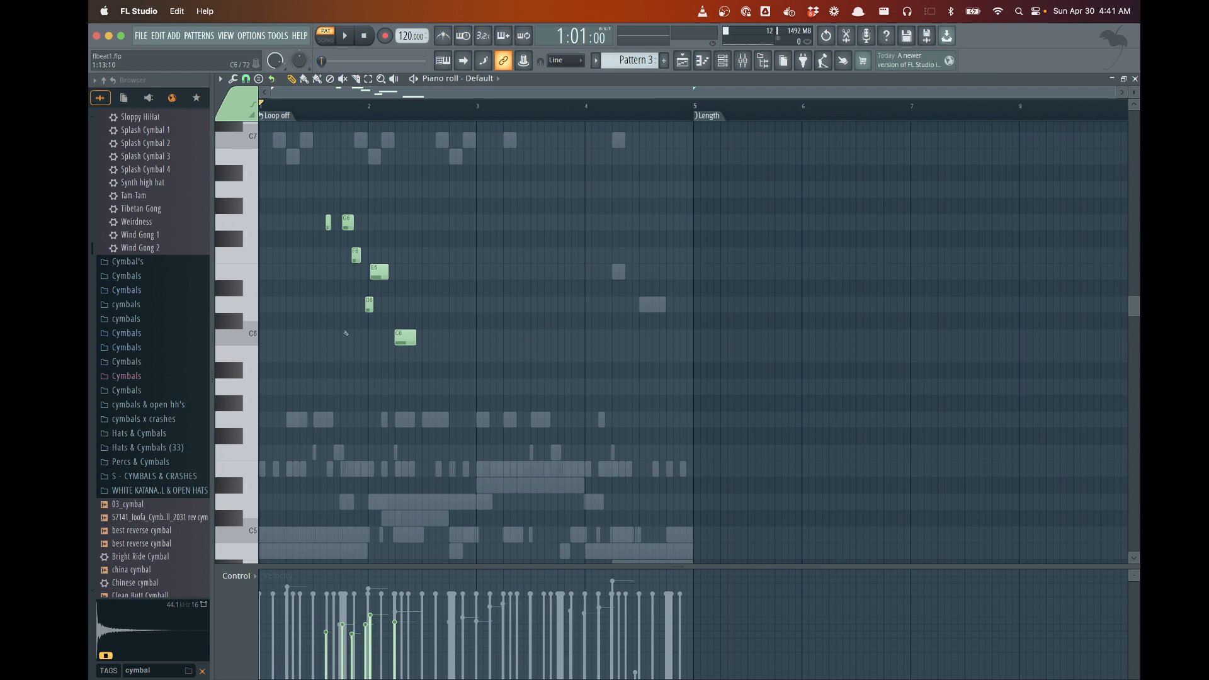
Show the Squidgy Tissue channel's notes in the Piano roll and compare them with the ghost notes
left_click(480, 78)
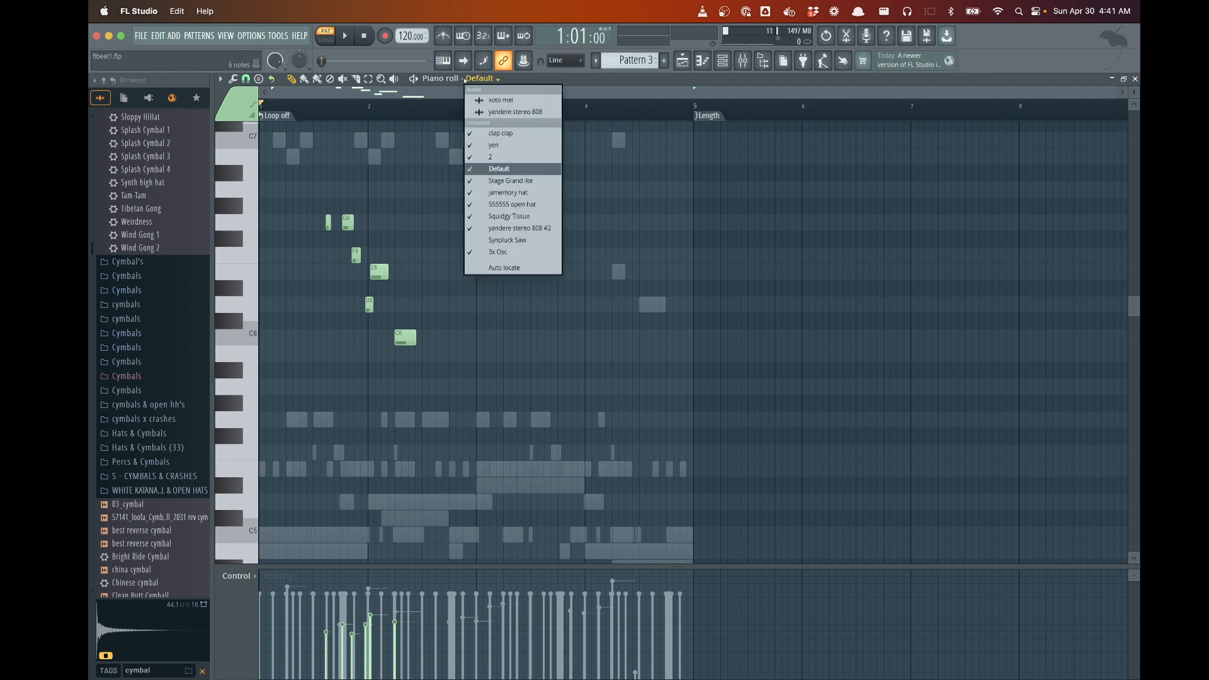
left_click(520, 217)
scroll(513, 221, "down", 4)
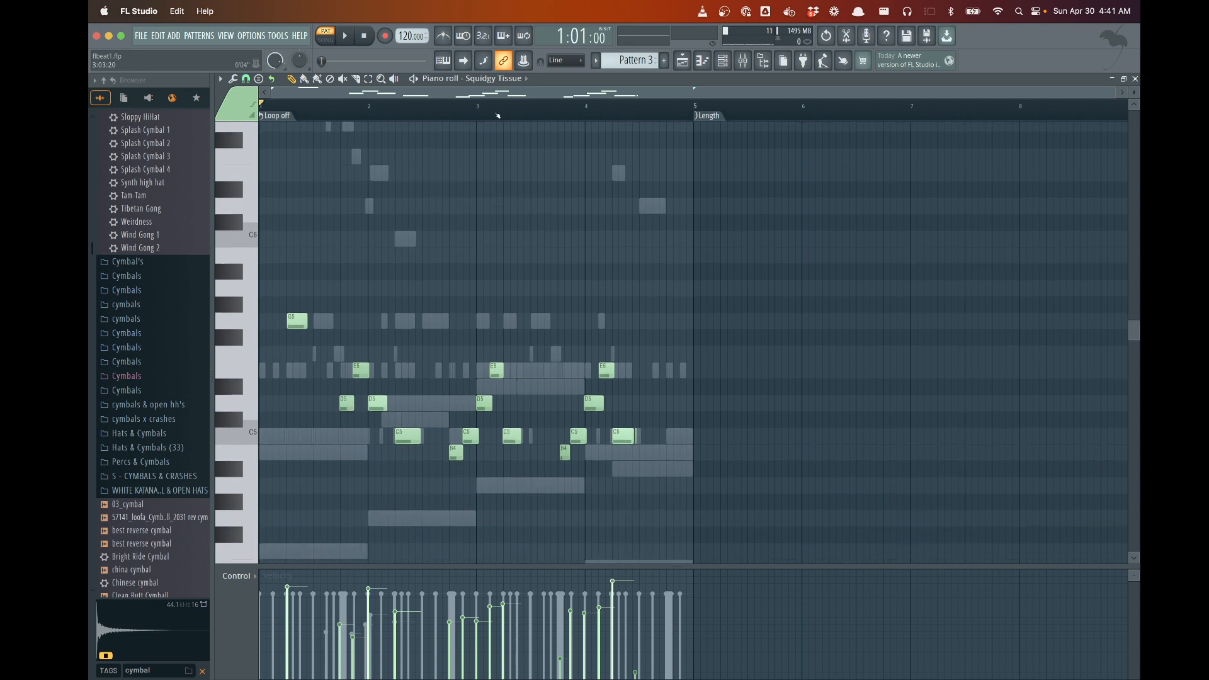
scroll(391, 196, "down", 4)
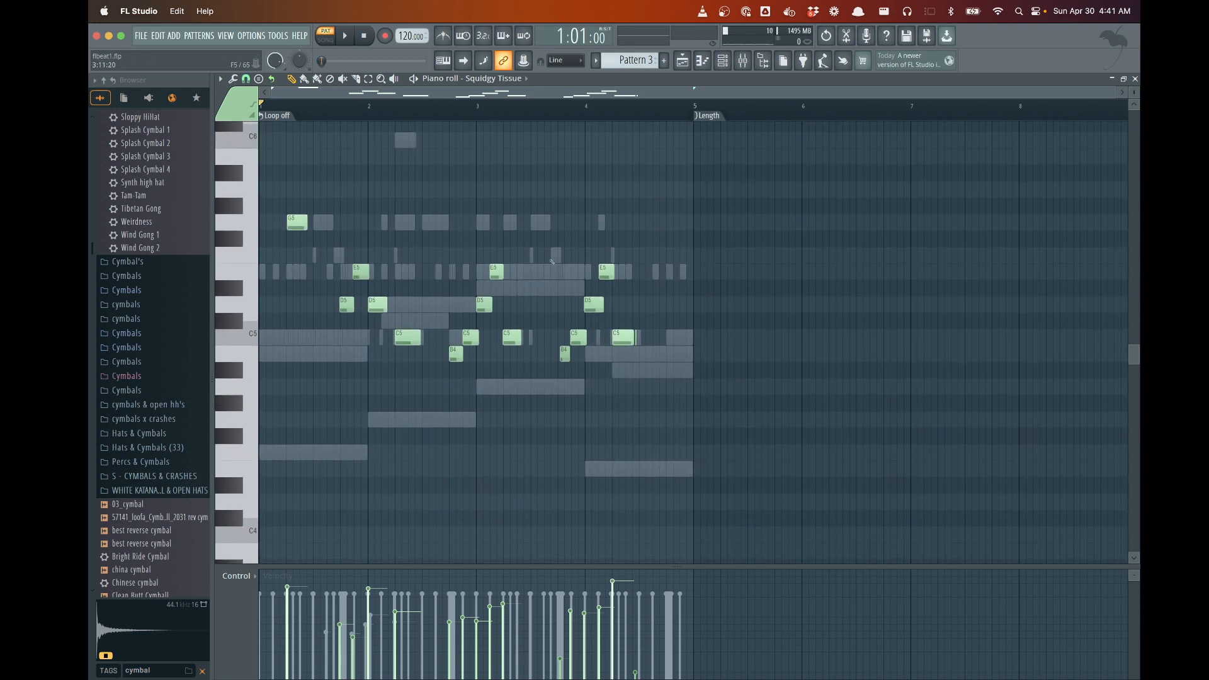
scroll(337, 254, "up", 4)
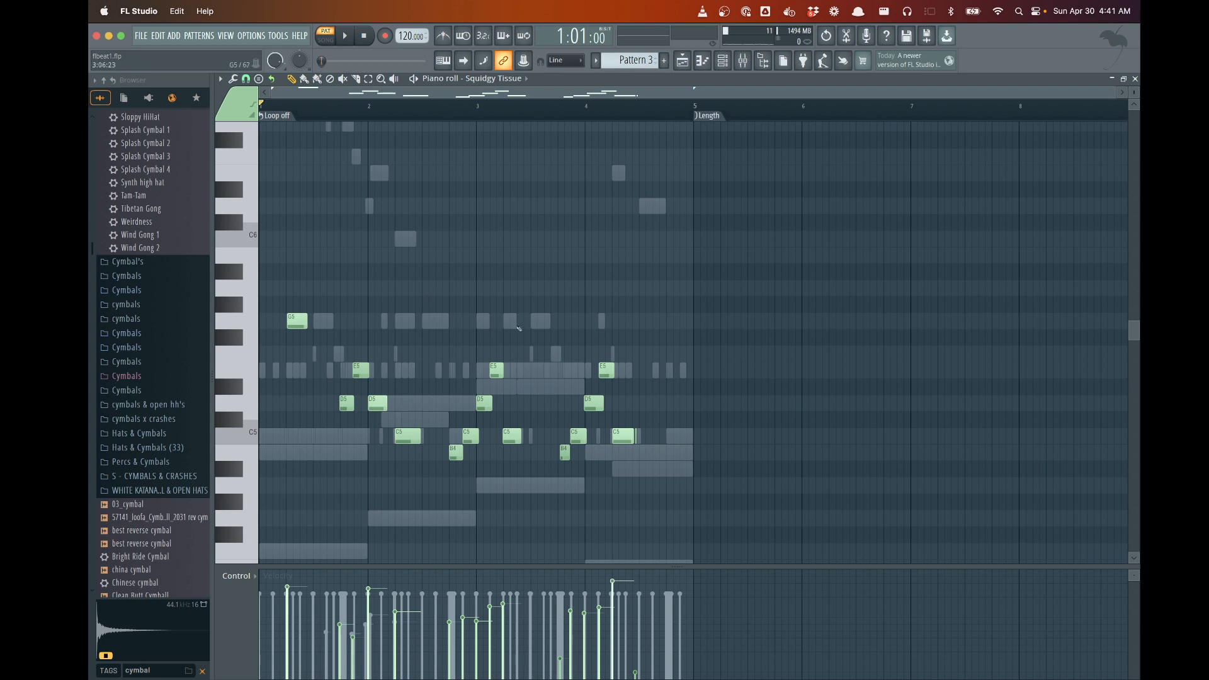
Switch to Ableton Live and enlarge the MIDI note editor to show a wider pitch range of the selected clips
key("super+Tab")
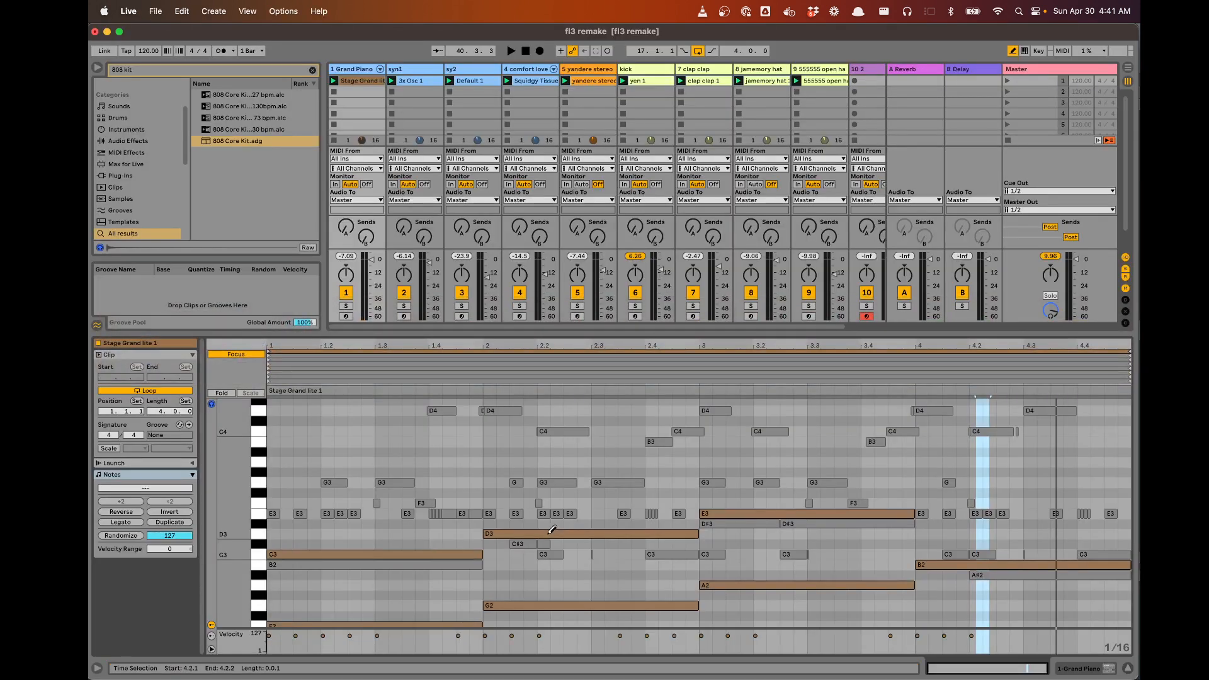
scroll(552, 530, "down", 2)
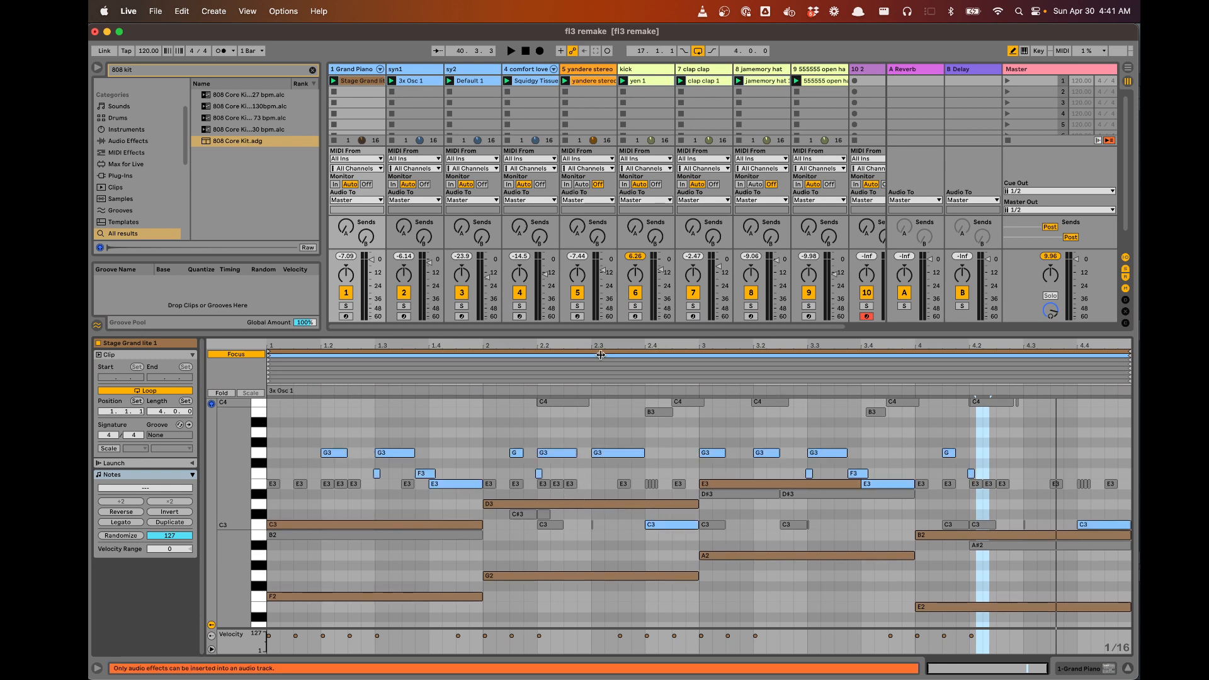
left_click_drag(591, 331, 626, 145)
scroll(553, 460, "up", 5)
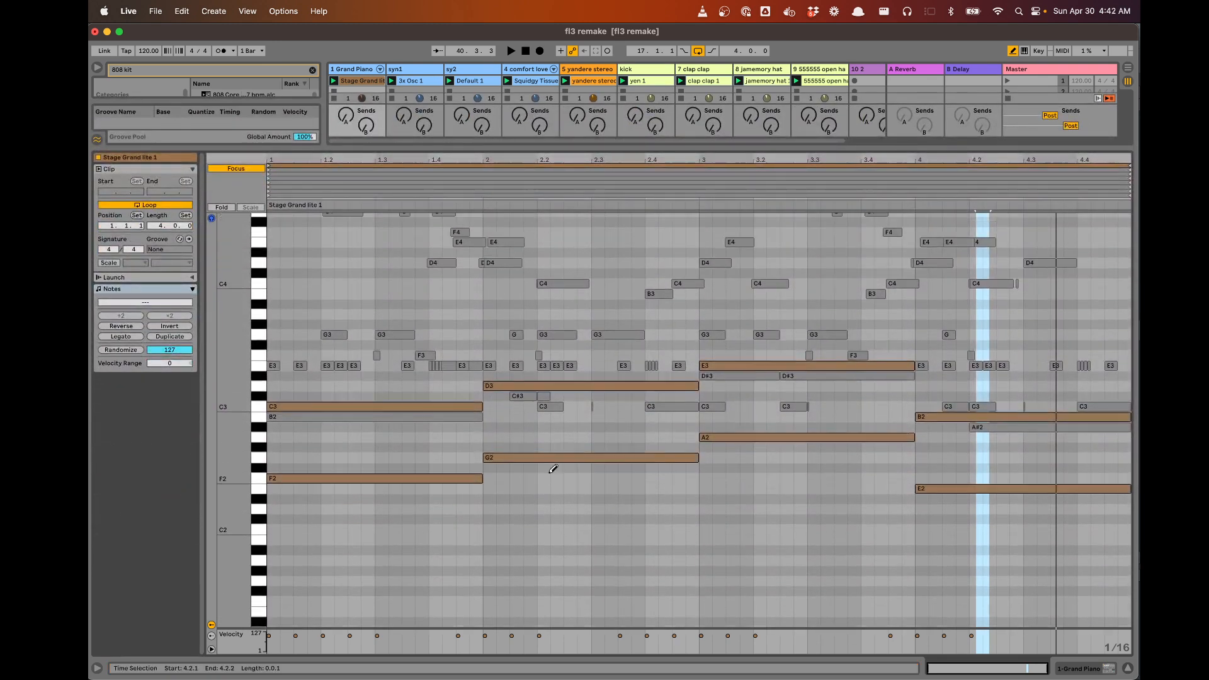
scroll(550, 470, "up", 2)
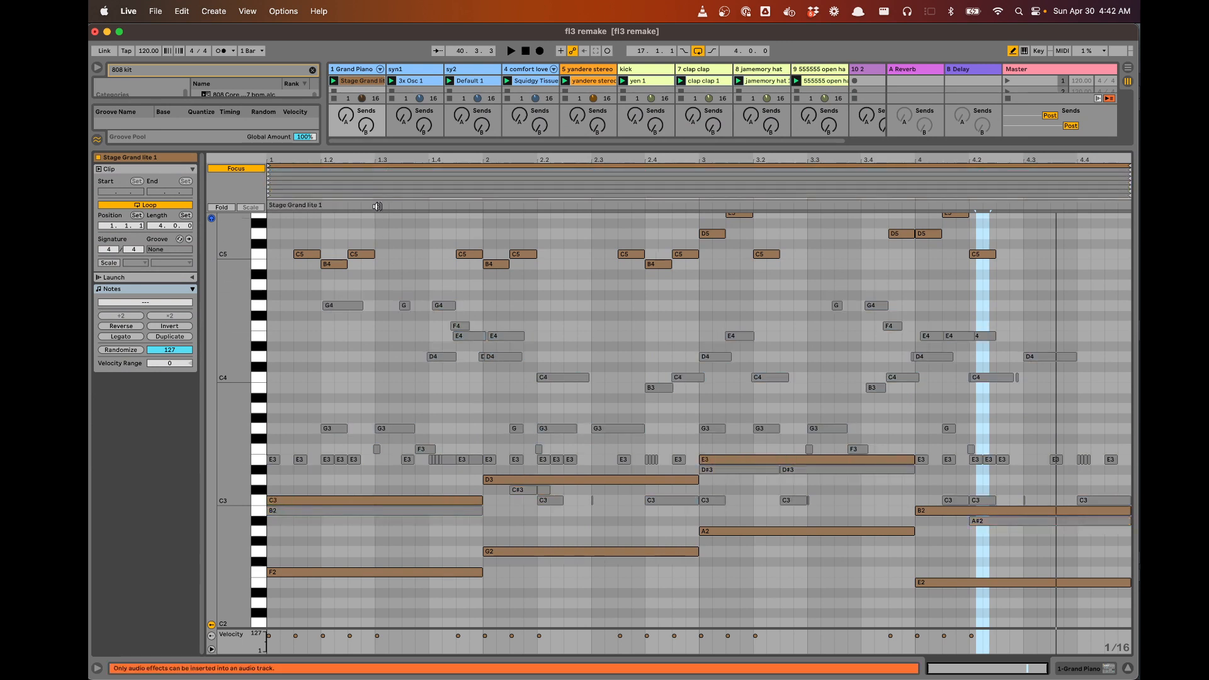
Switch to FL Studio and view the Piano roll's list of channels without choosing another one
key("super+Tab")
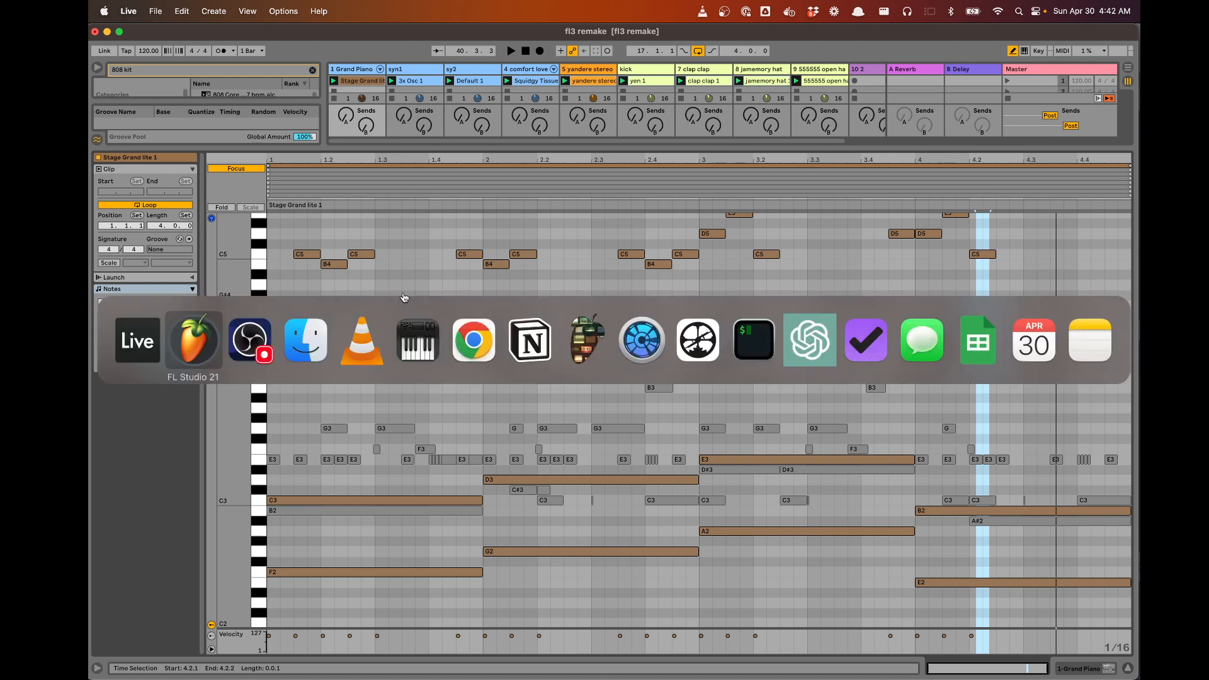
left_click(479, 78)
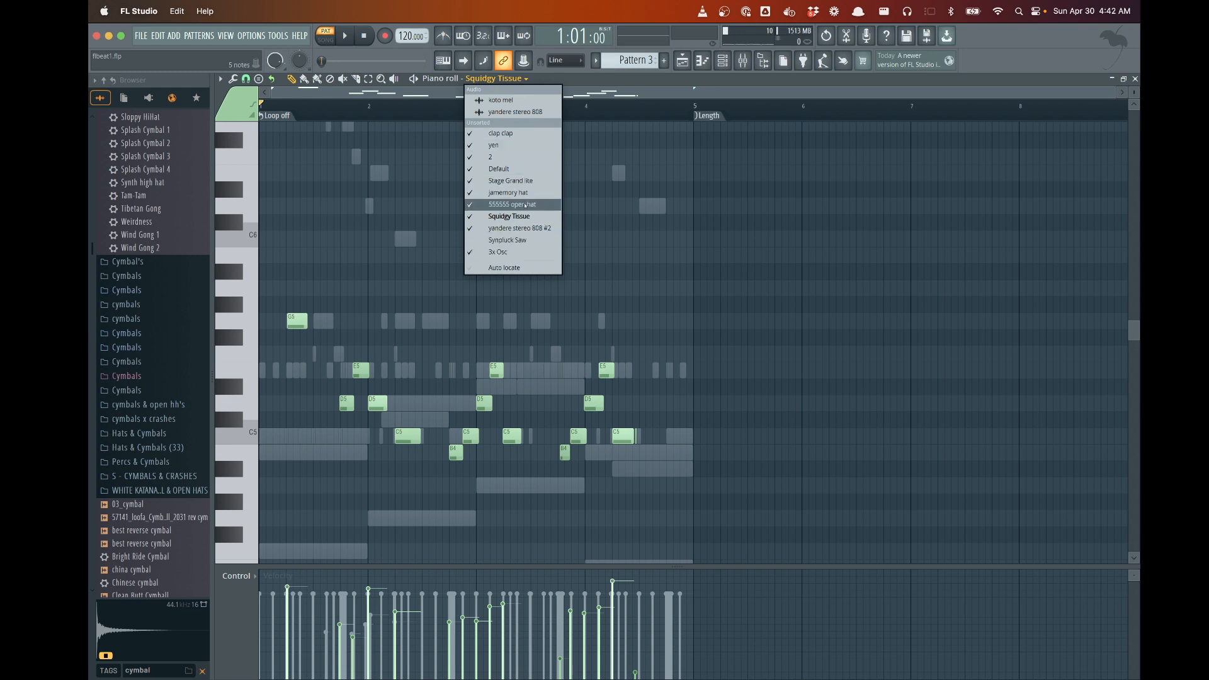
key("Escape")
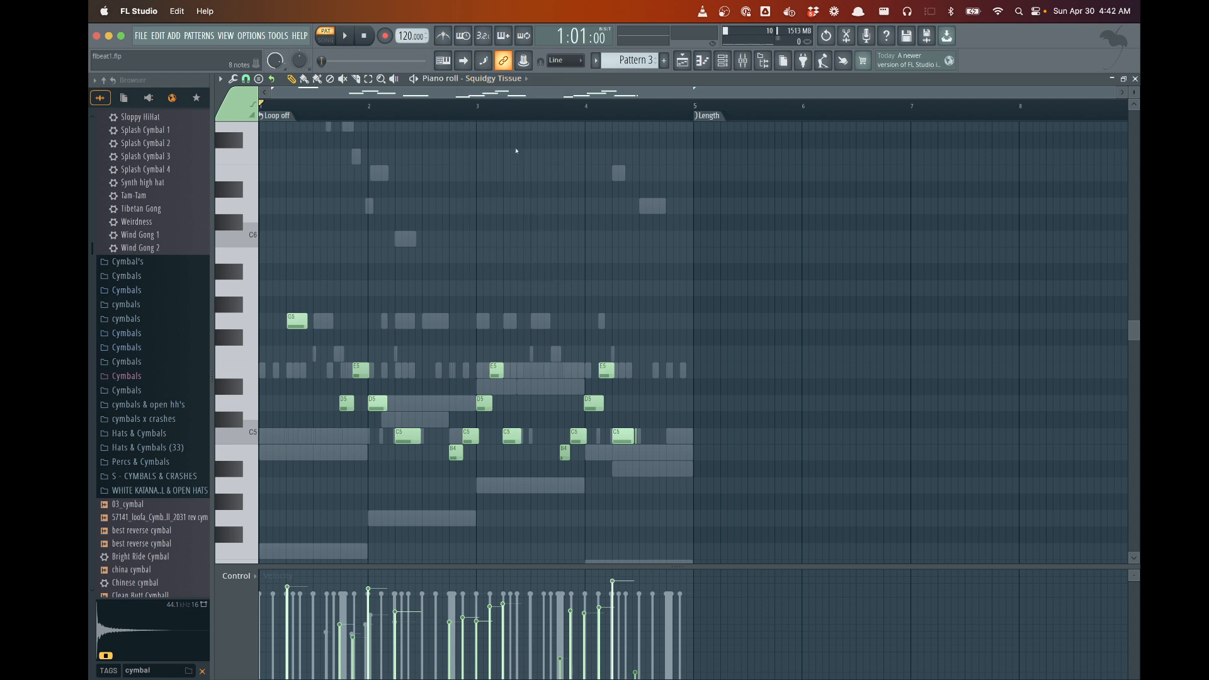
Switch to Ableton Live, focus the yen 1 clip among the selected clips and reduce the note editor's height
key("super+Tab")
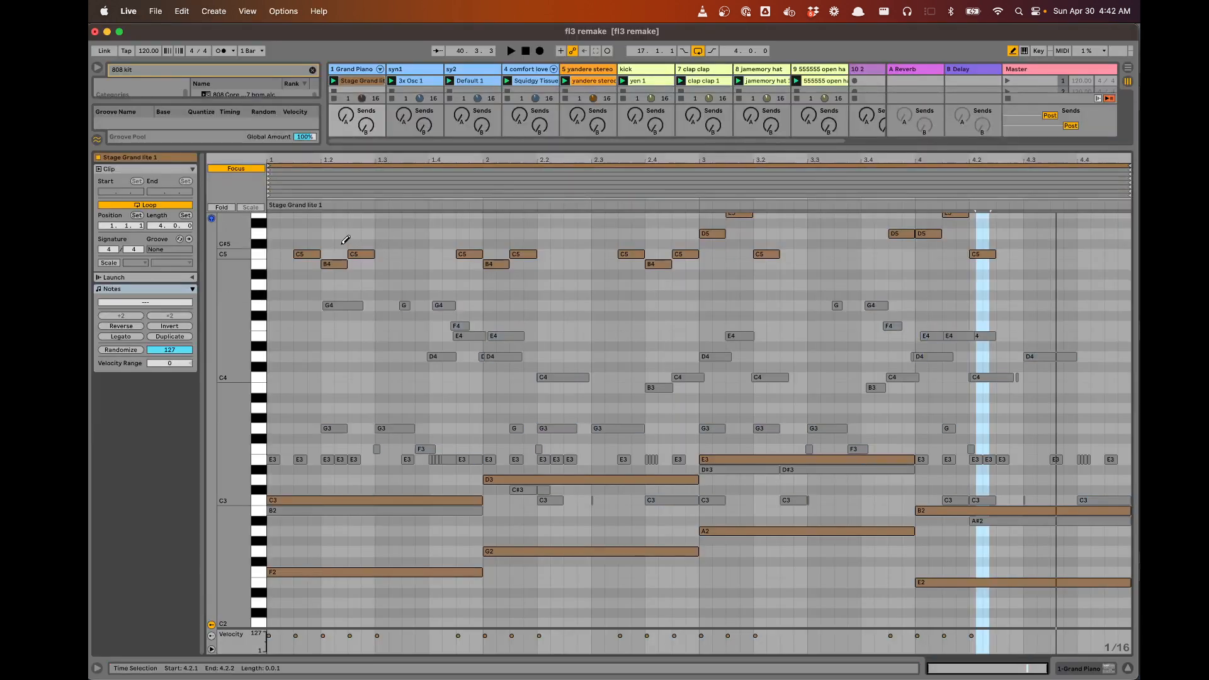
left_click(330, 186)
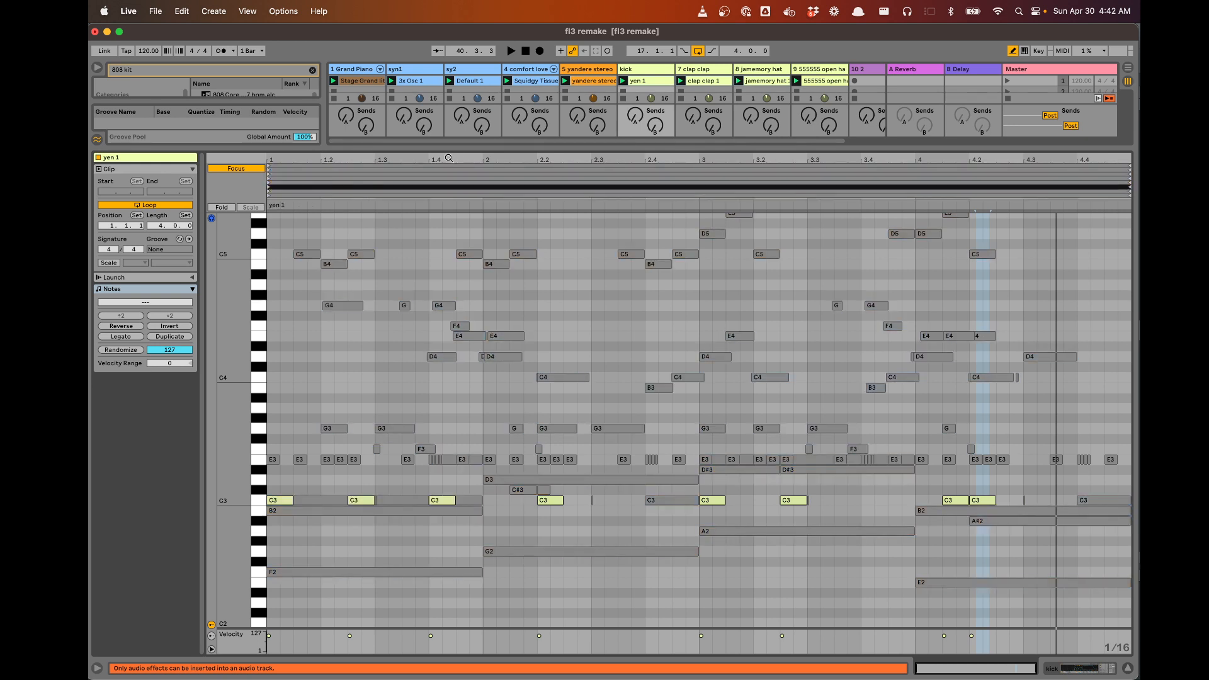
left_click_drag(461, 146, 461, 236)
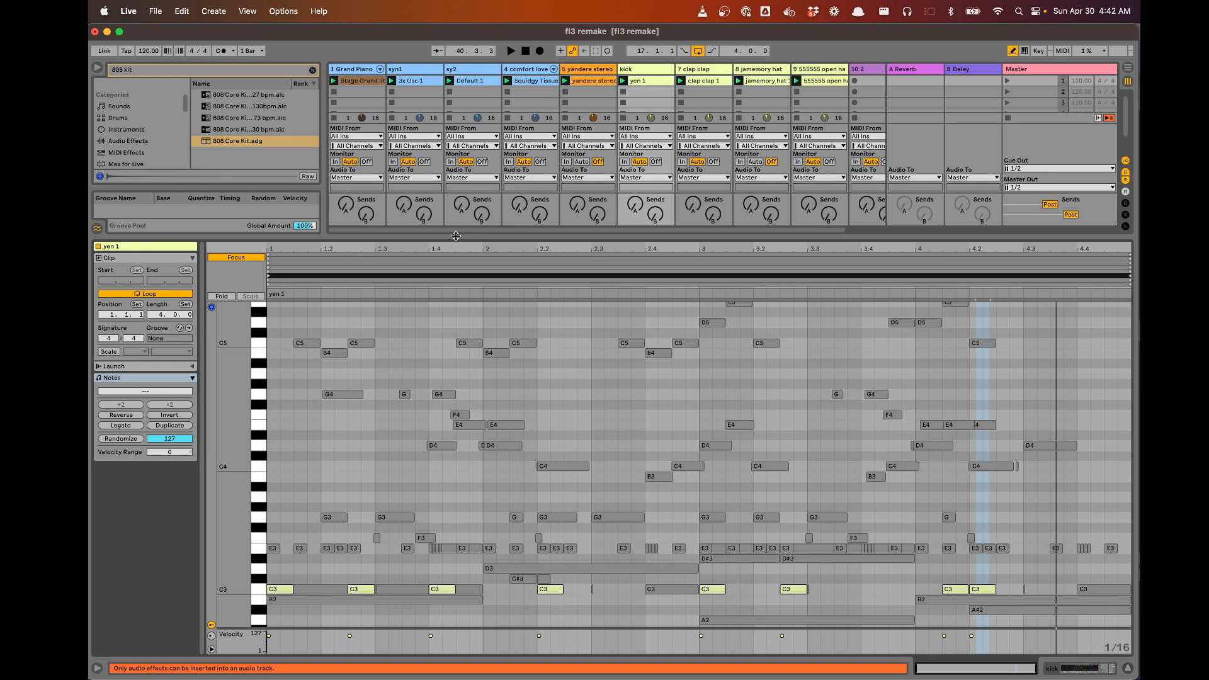
Switch to FL Studio, show the jamemory hat channel in the Piano roll and bring up the Channel rack over it
key("super+Tab")
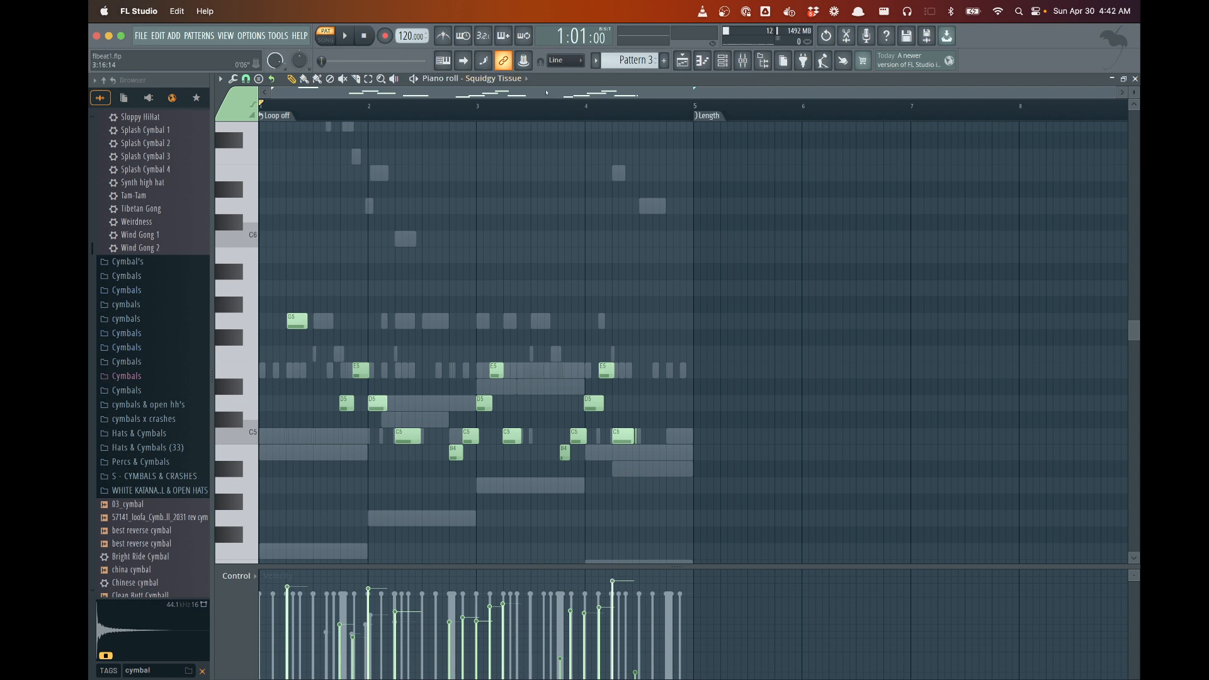
left_click(527, 78)
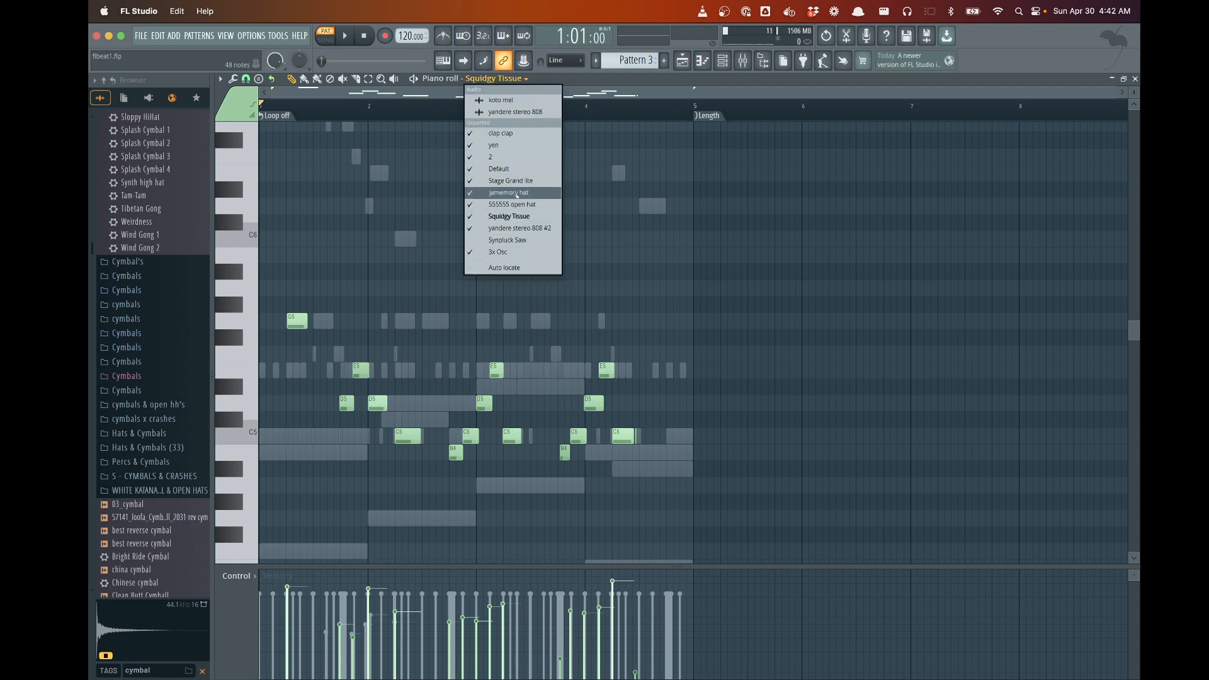
left_click(522, 192)
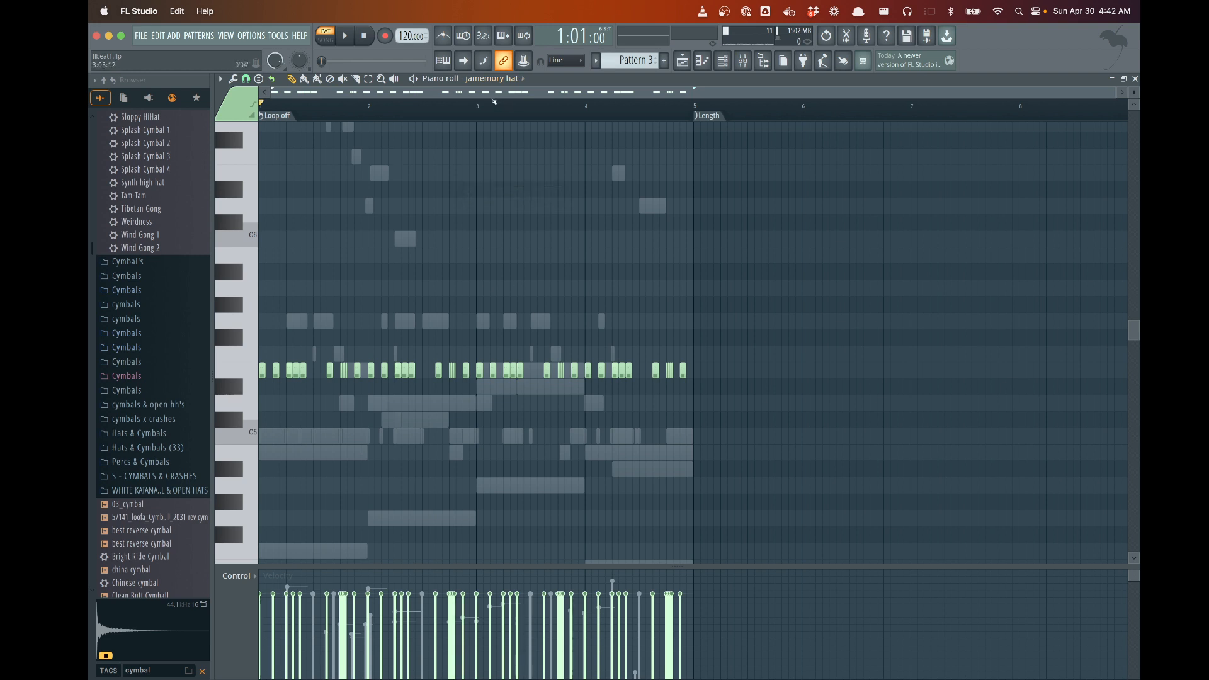
key("F6")
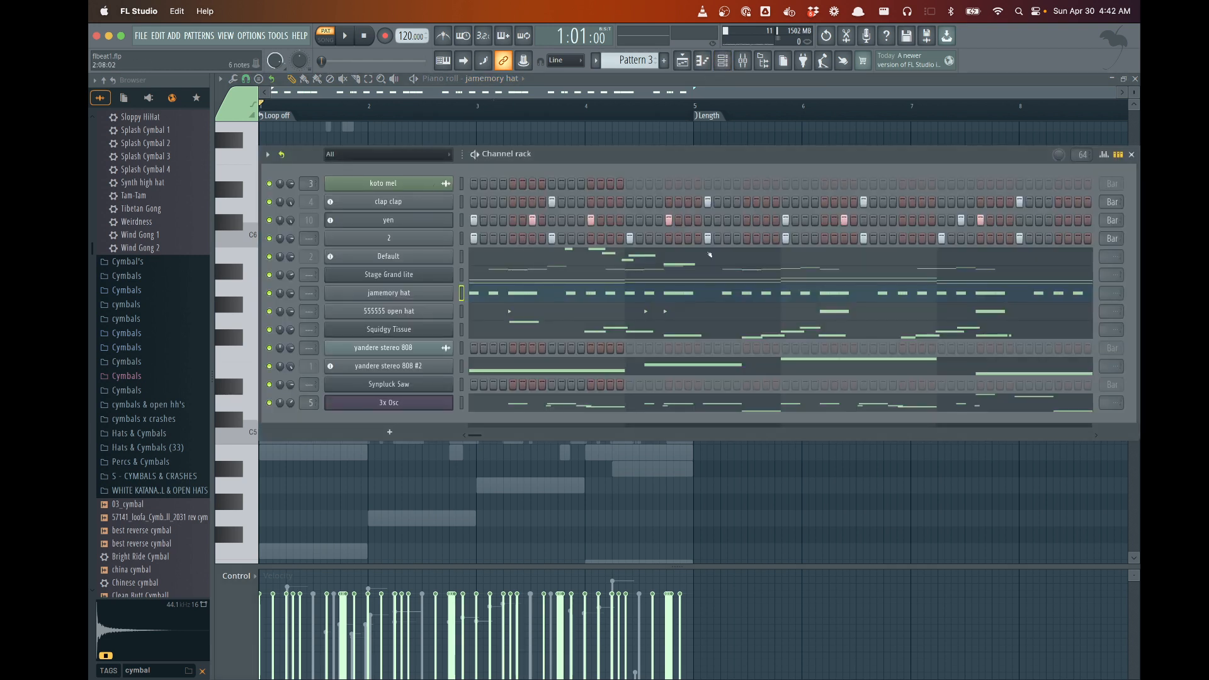
Switch to Ableton Live, reduce the clip editor's height to reveal the mixer and deselect the clips
key("super+Tab")
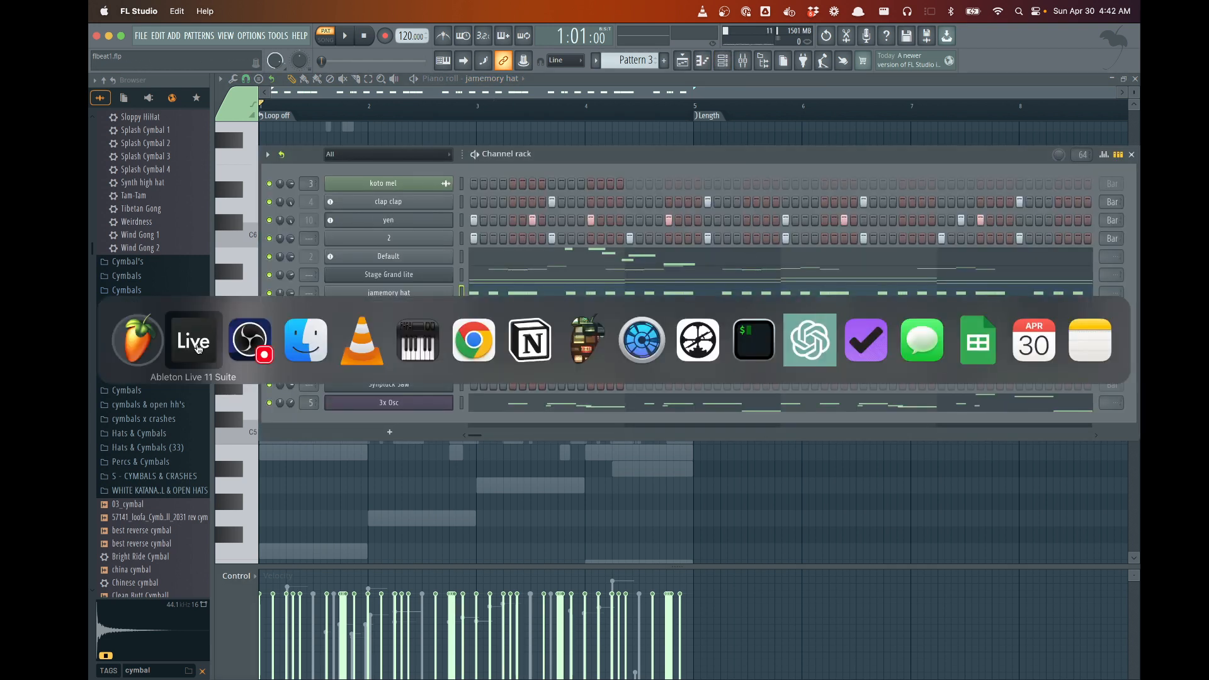
left_click_drag(506, 243, 503, 486)
left_click(674, 225)
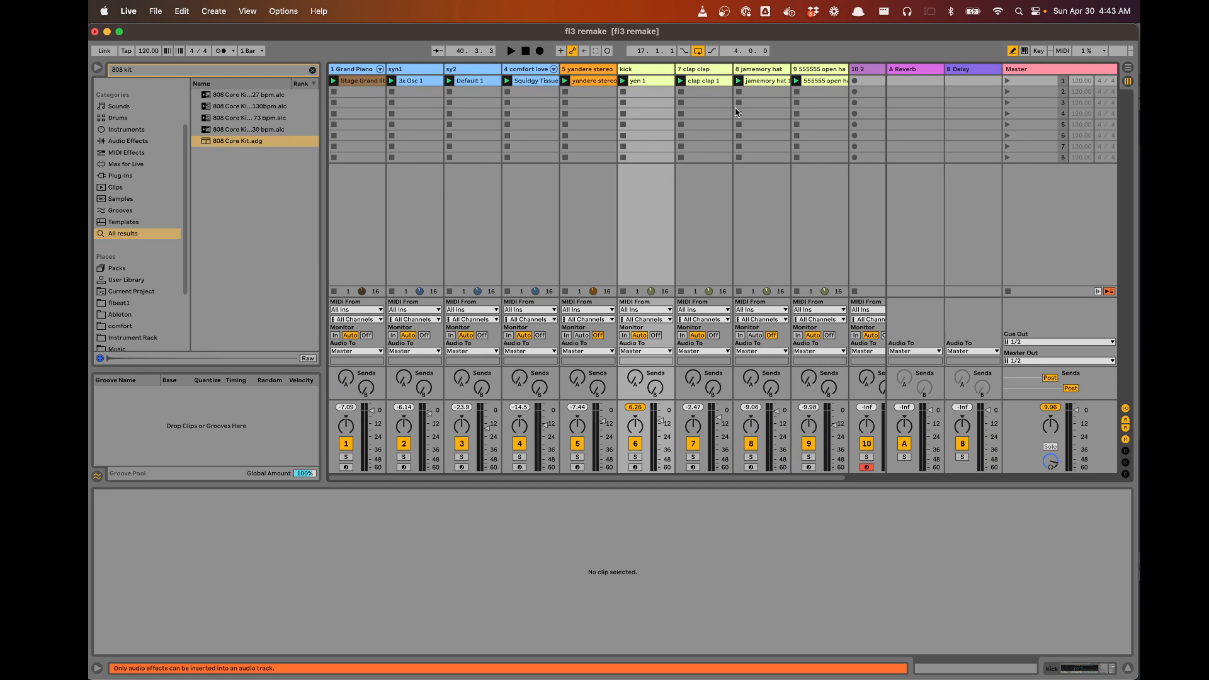
Switch to FL Studio to view the Channel rack, and return to Ableton Live's Session View
key("super+Tab")
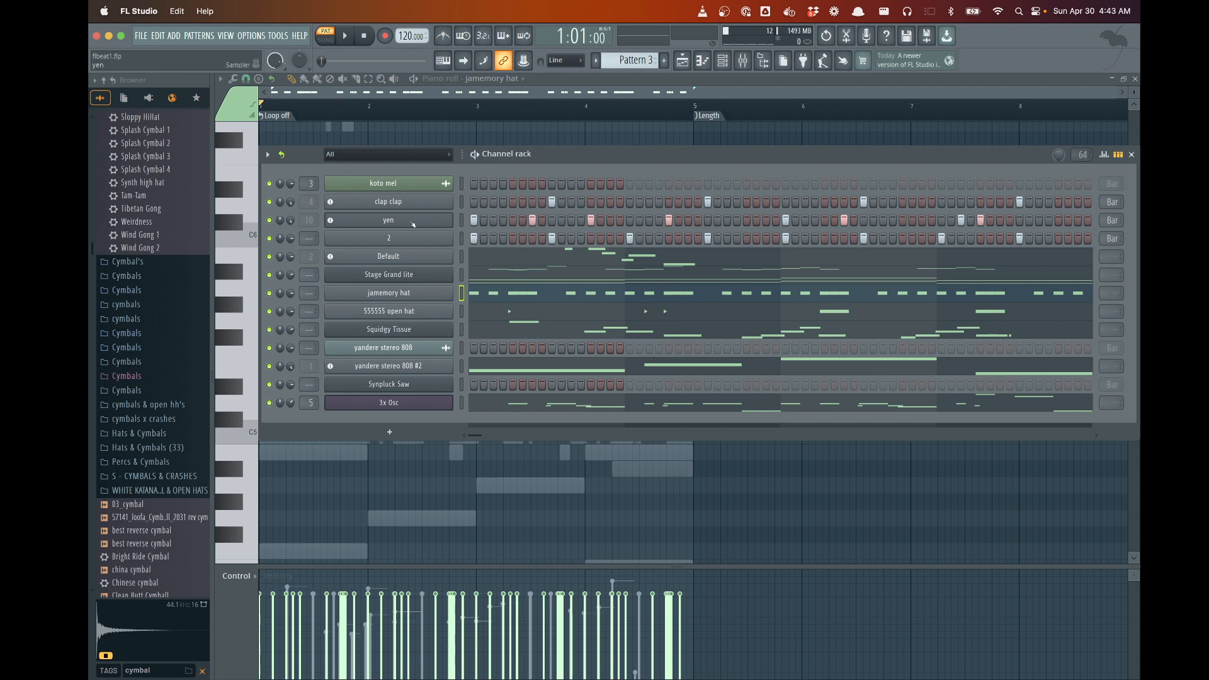
key("super+Tab")
left_click(207, 336)
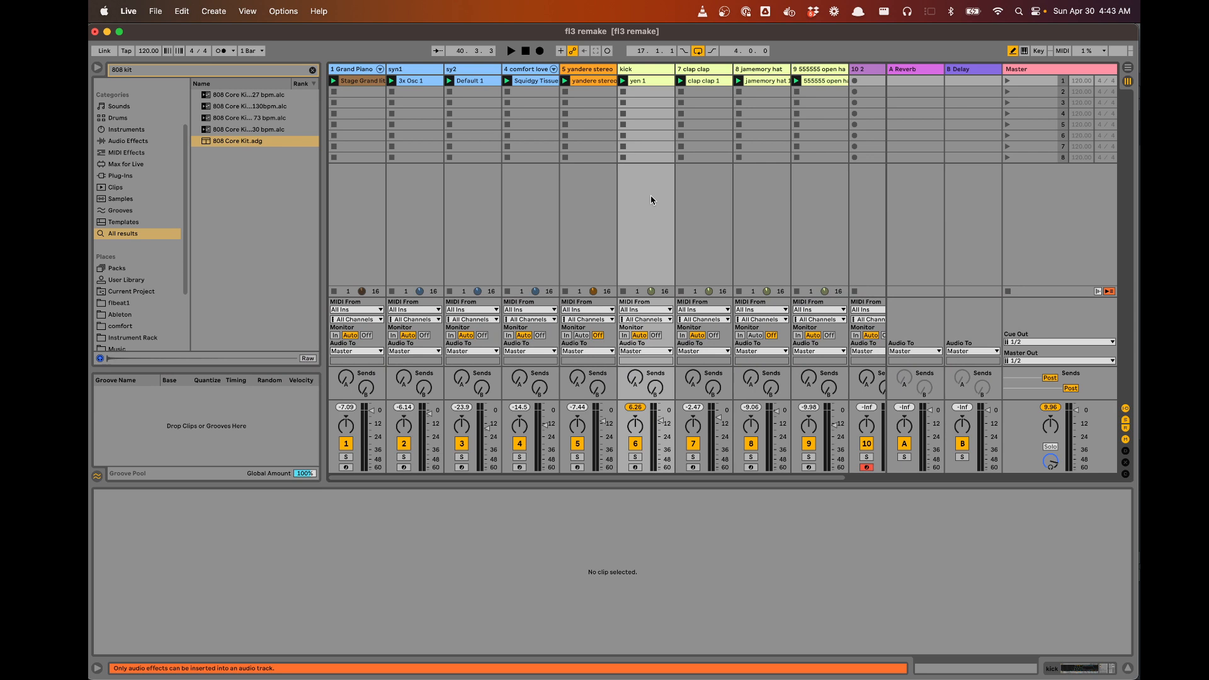
Show the Arrangement View, reactivate its clips with Back to Arrangement and examine the clips on all ten tracks
key("Tab")
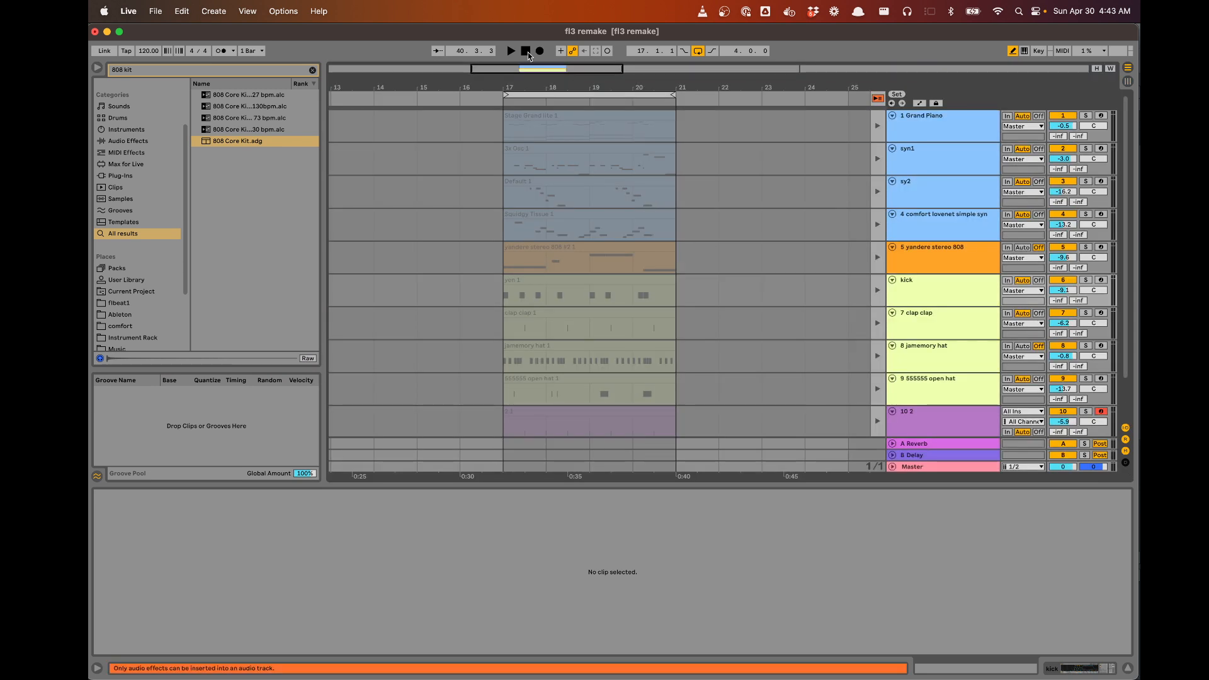
left_click(877, 99)
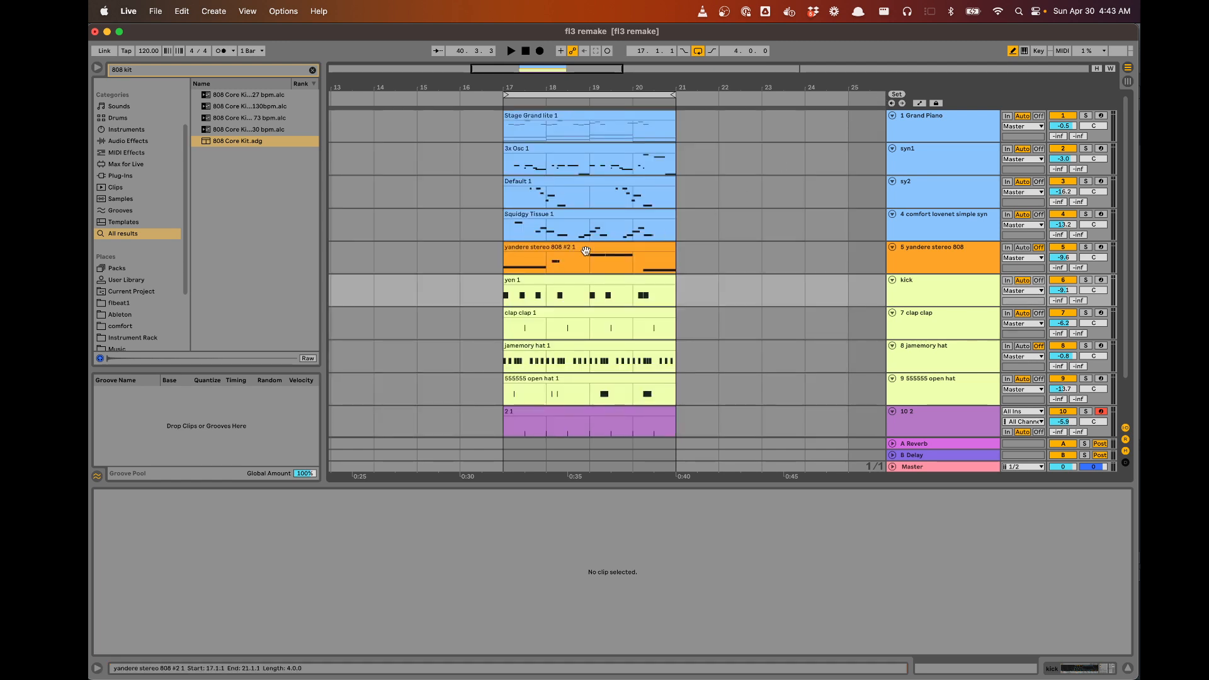
scroll(585, 250, "up", 6)
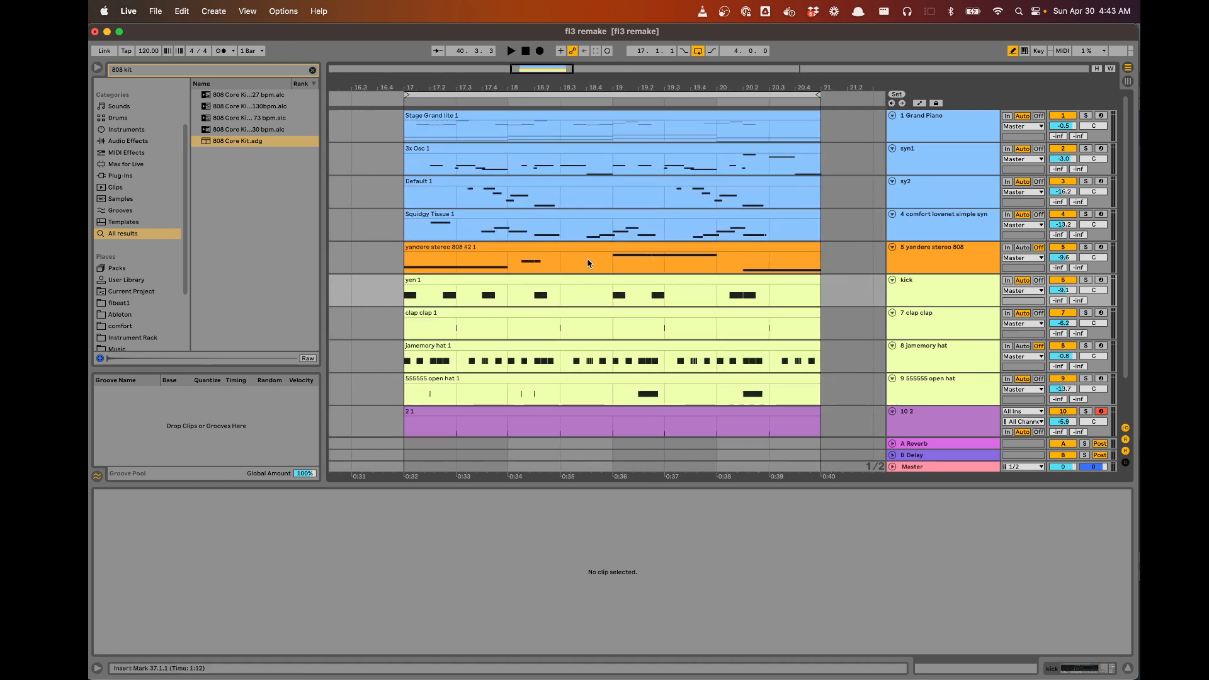
scroll(588, 263, "up", 1)
scroll(588, 265, "down", 3)
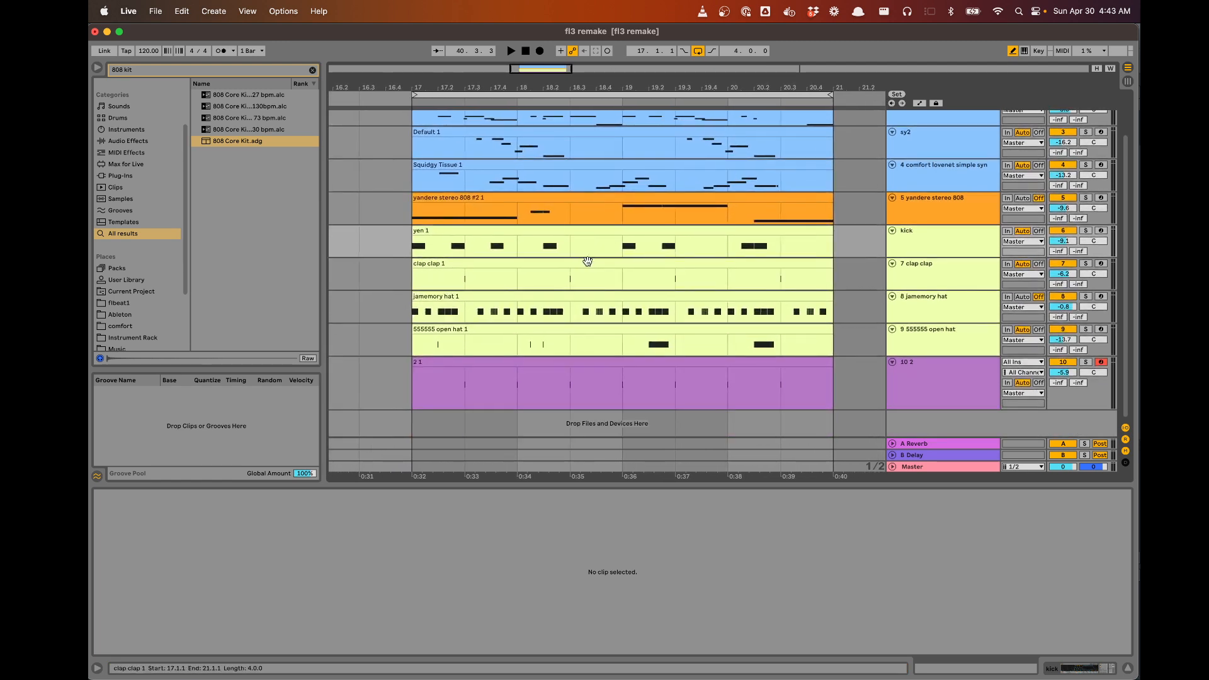
scroll(588, 265, "up", 3)
scroll(588, 265, "left", 1)
scroll(588, 265, "up", 1)
scroll(588, 265, "right", 1)
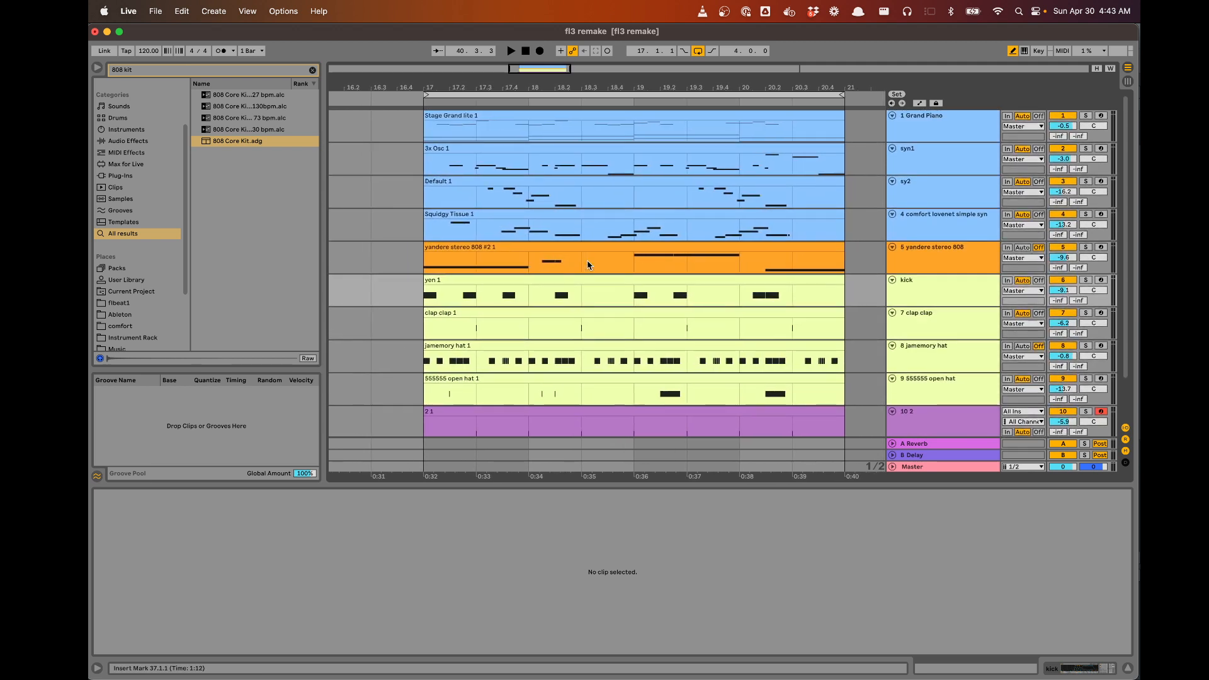
scroll(587, 265, "up", 2)
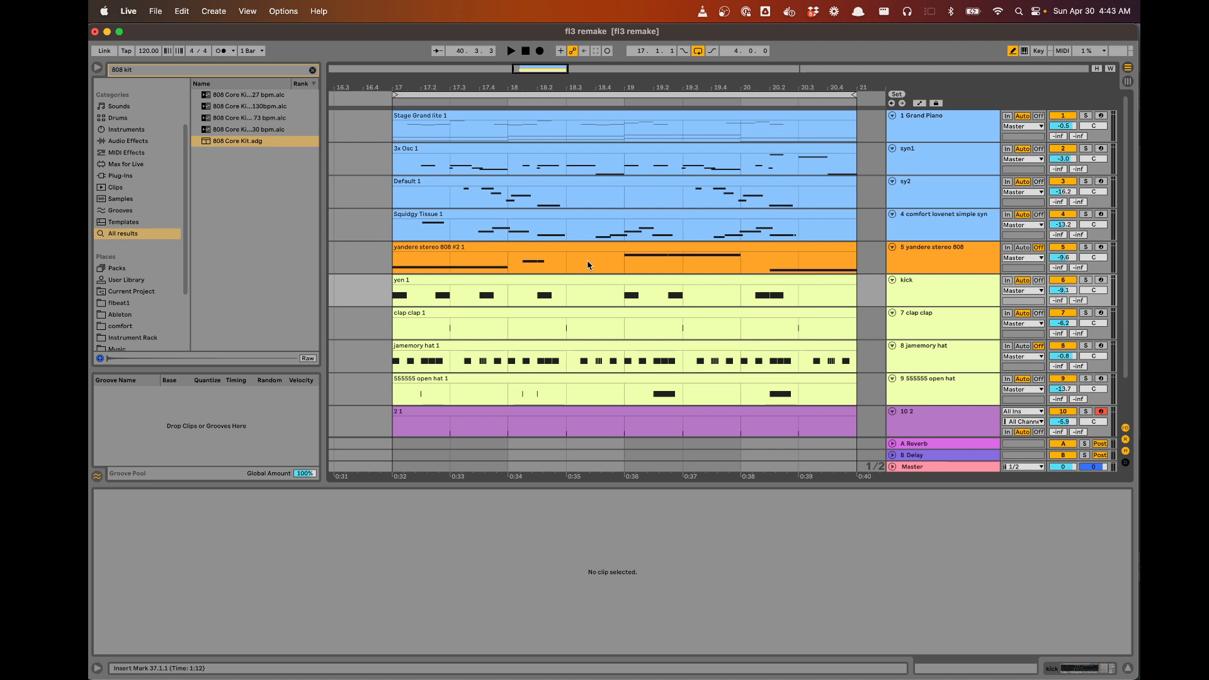
scroll(736, 245, "down", 2)
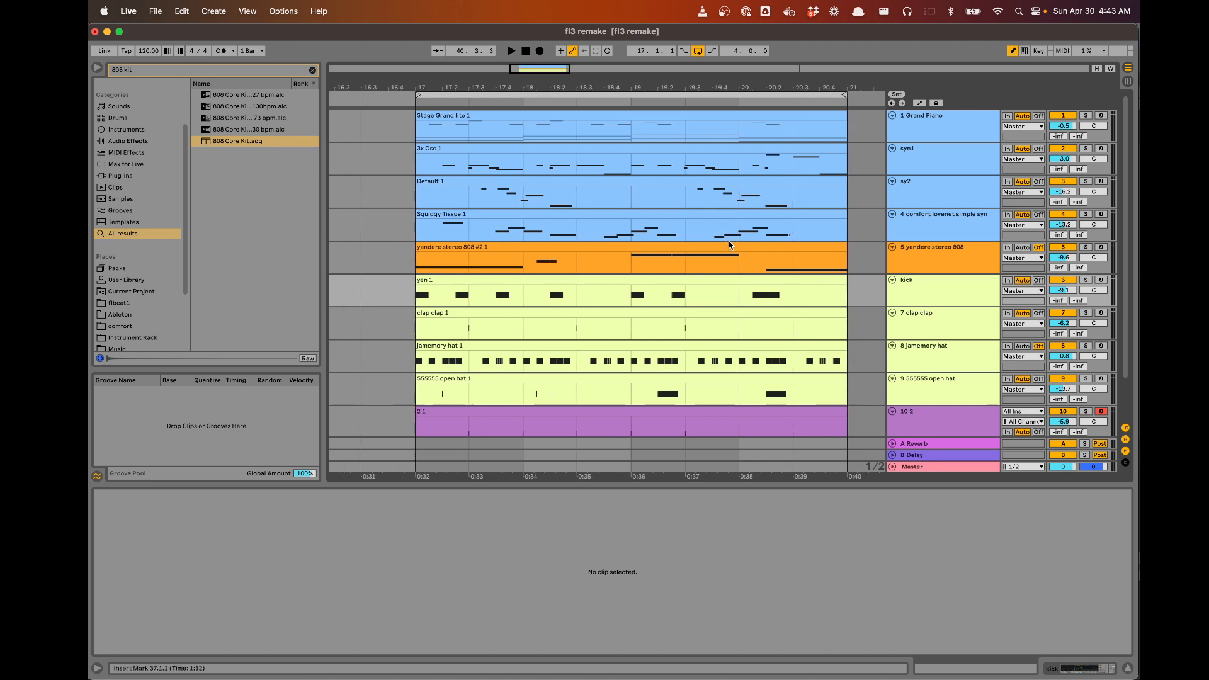
Compare with the Channel rack in FL Studio, return to Ableton Live and hide the clip editor
key("super+Tab")
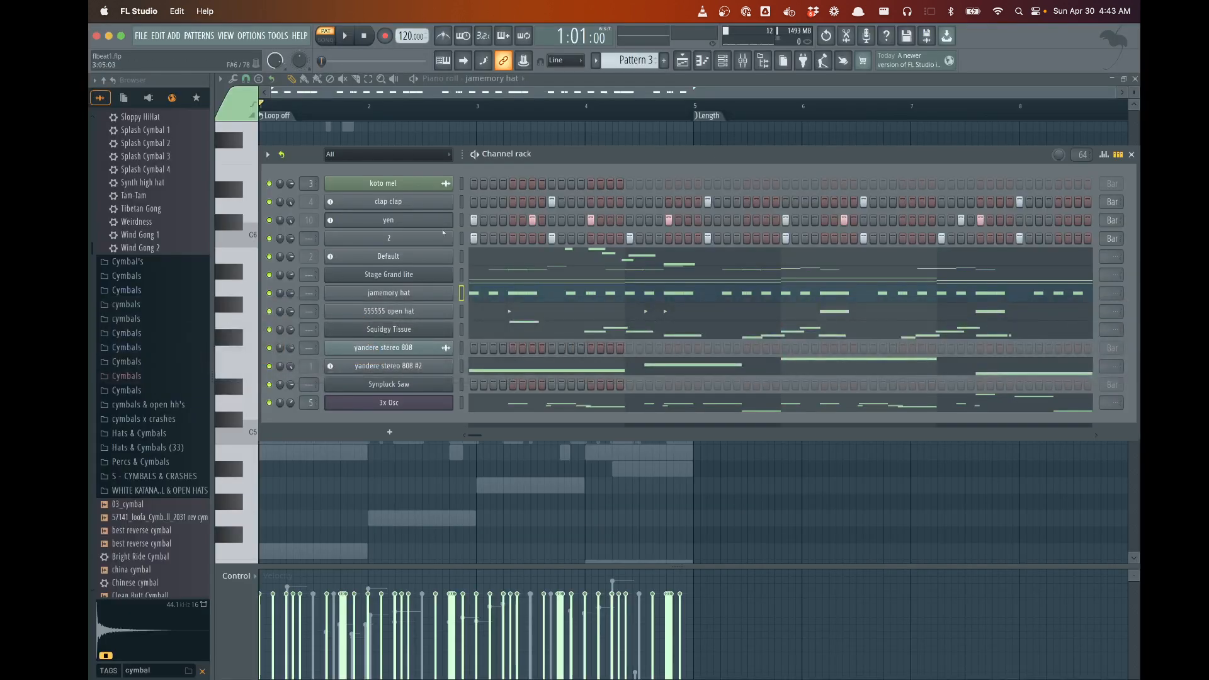
key("super+Tab")
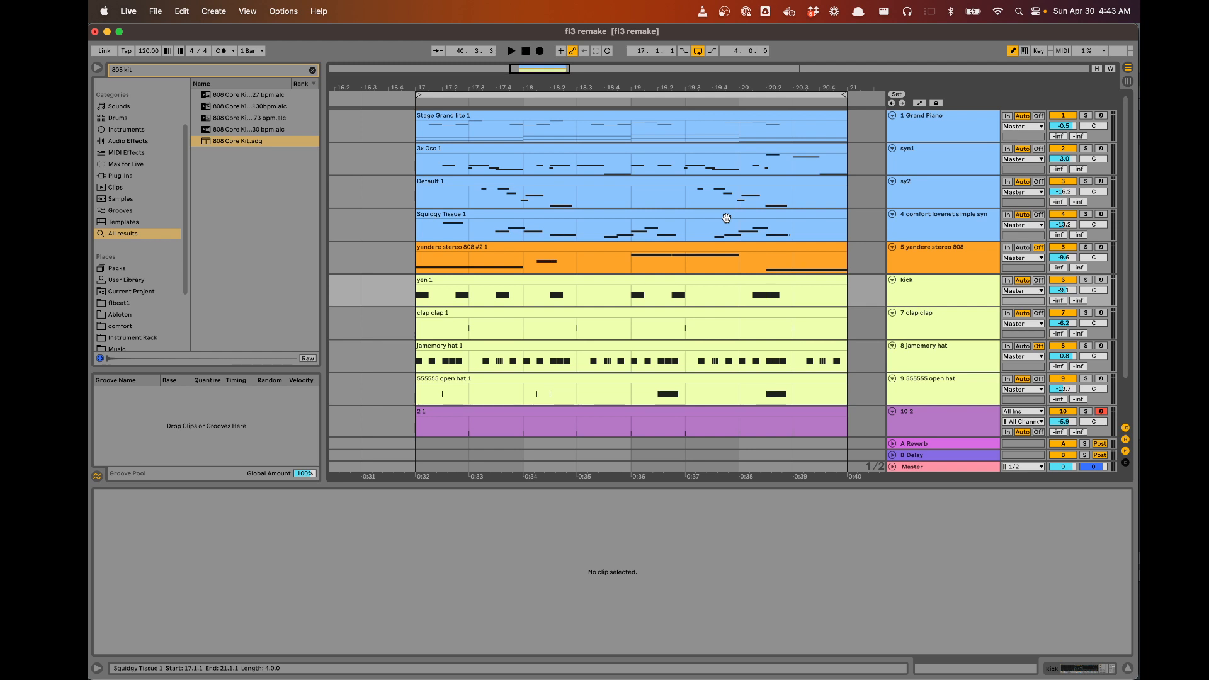
left_click(788, 485)
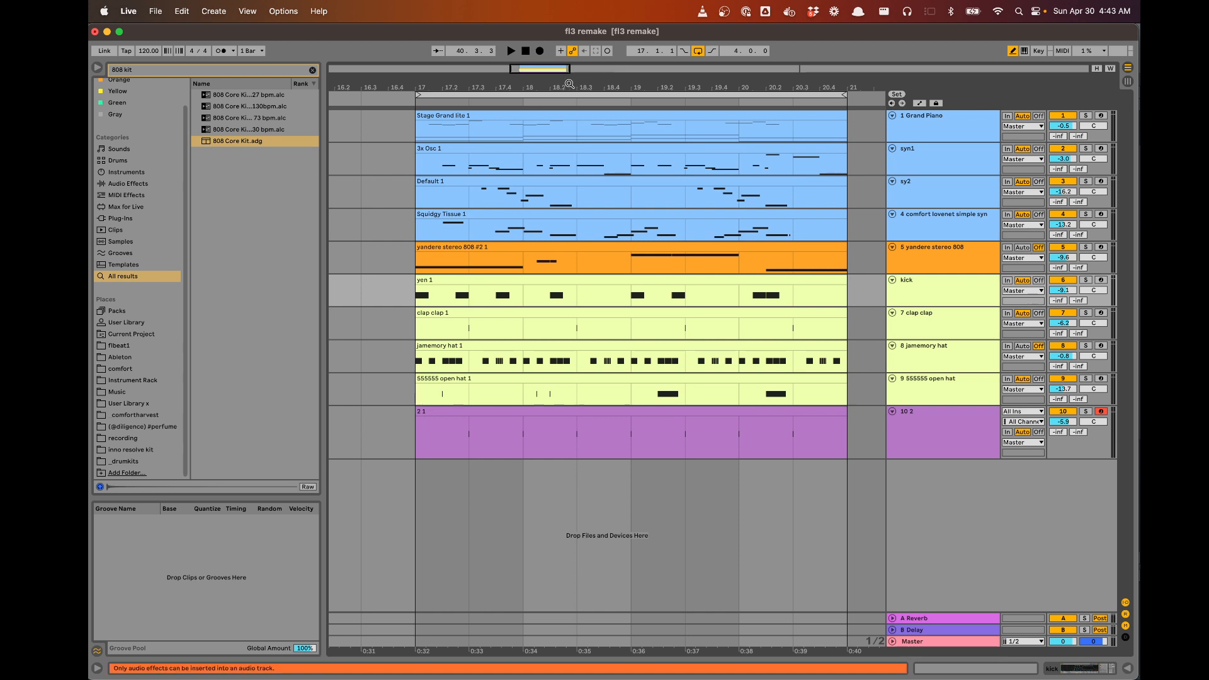
Select all arrangement clips from Stage Grand lite 1 to 2 1 and fit the selection to the timeline
left_click(478, 116)
left_click(715, 413, "shift")
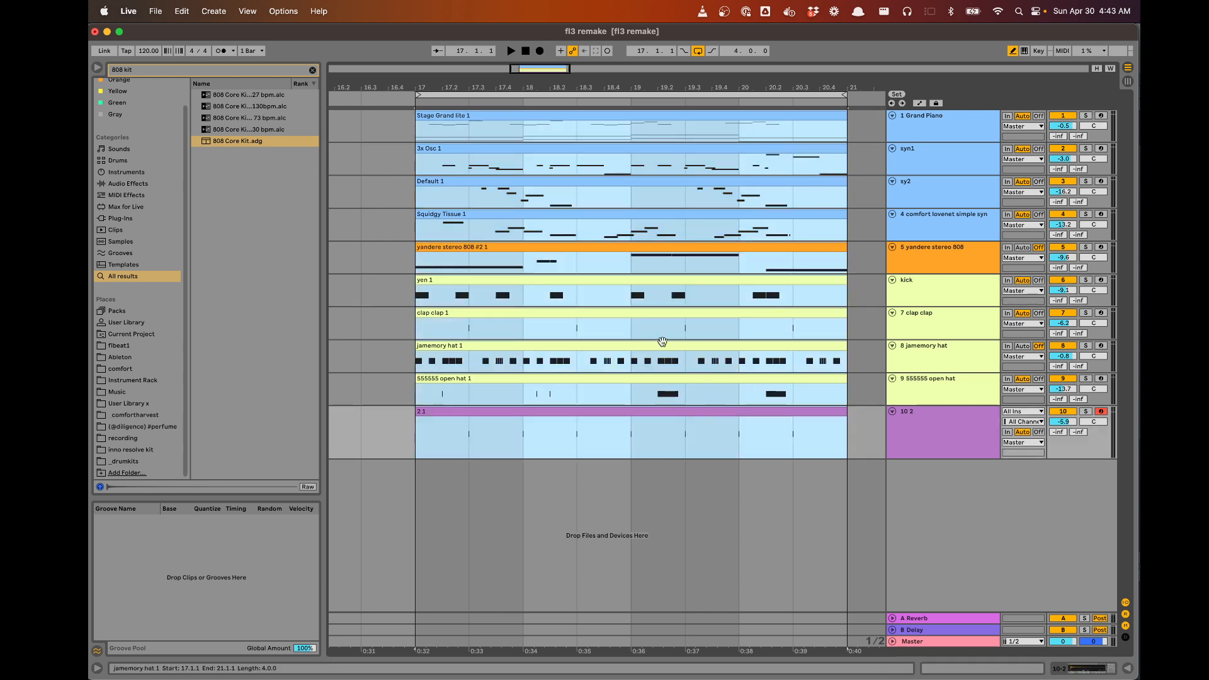
scroll(620, 314, "down", 1)
scroll(620, 314, "down", 4)
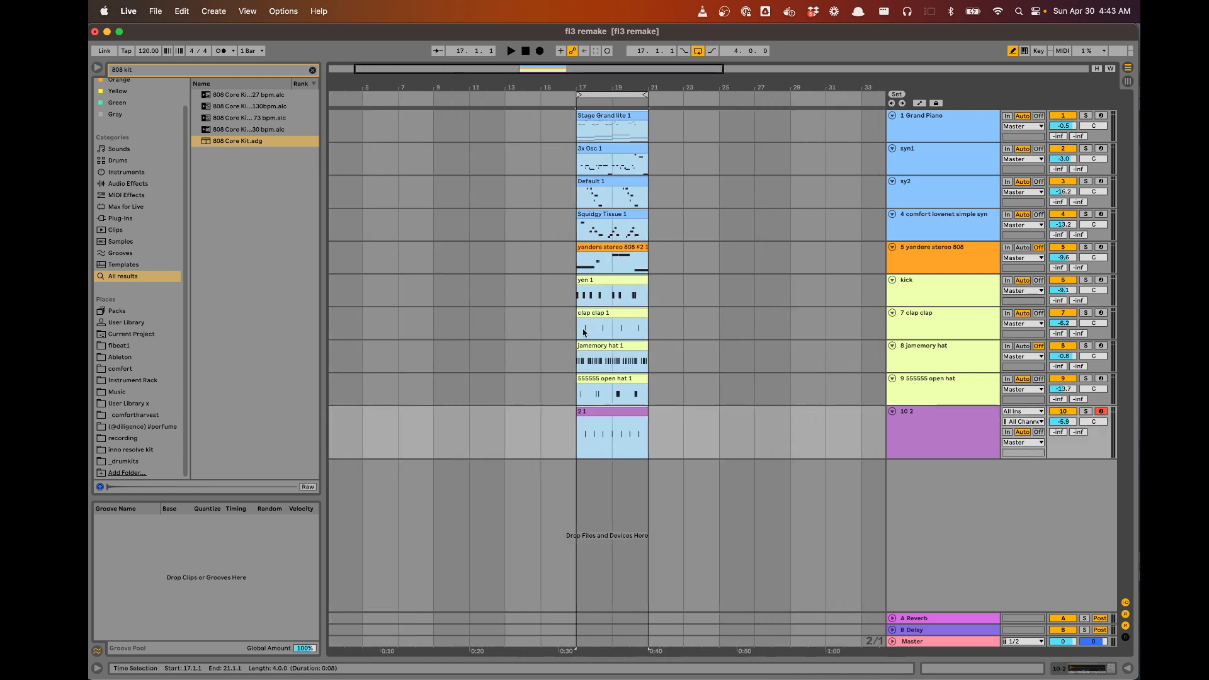
key("z")
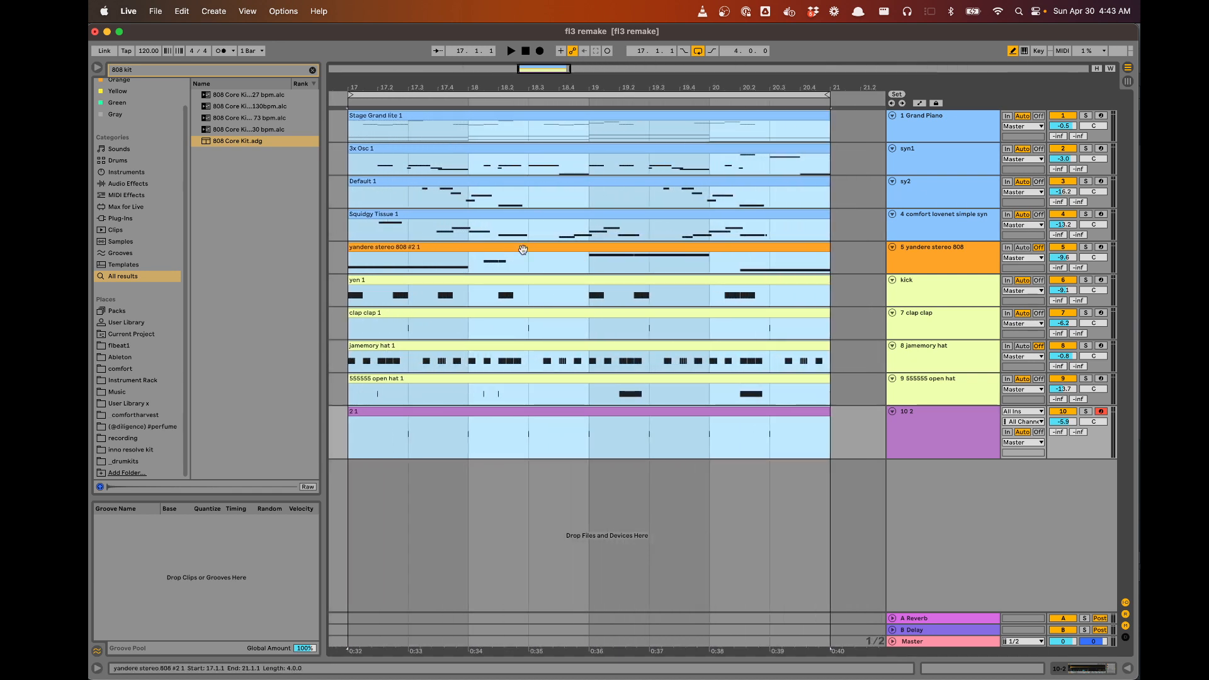
Examine the selected four-bar block of clips both up close and within the whole arrangement timeline
scroll(519, 249, "down", 7)
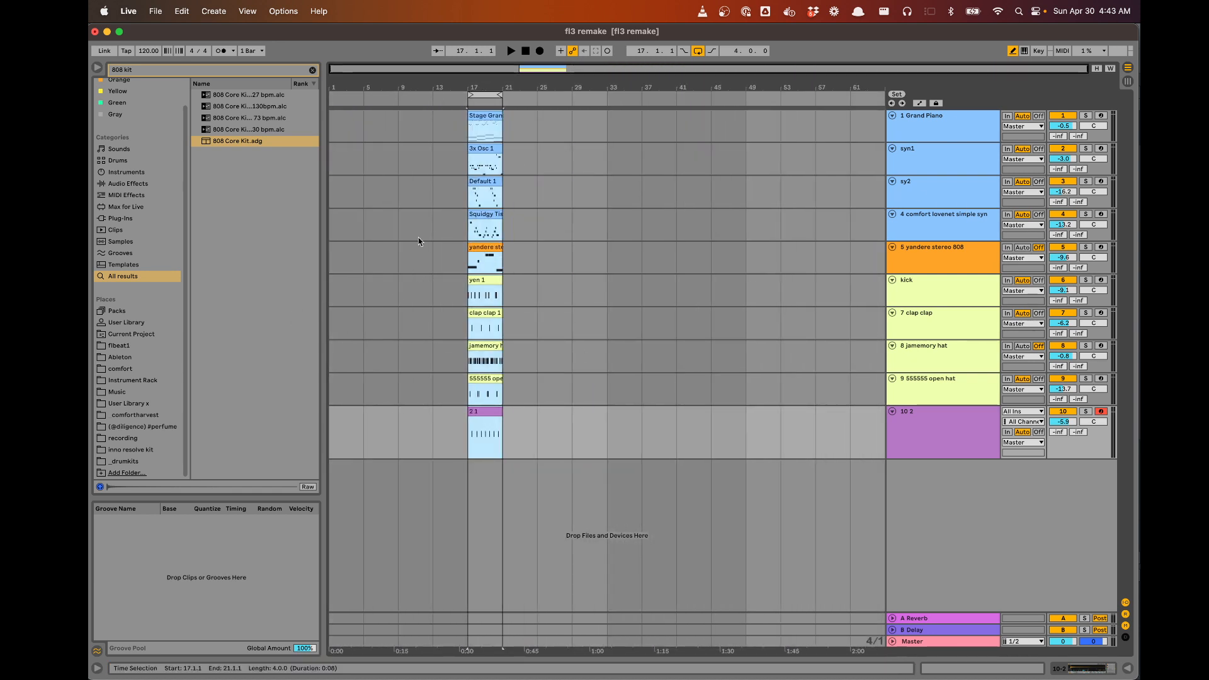
scroll(466, 246, "up", 3)
key("z")
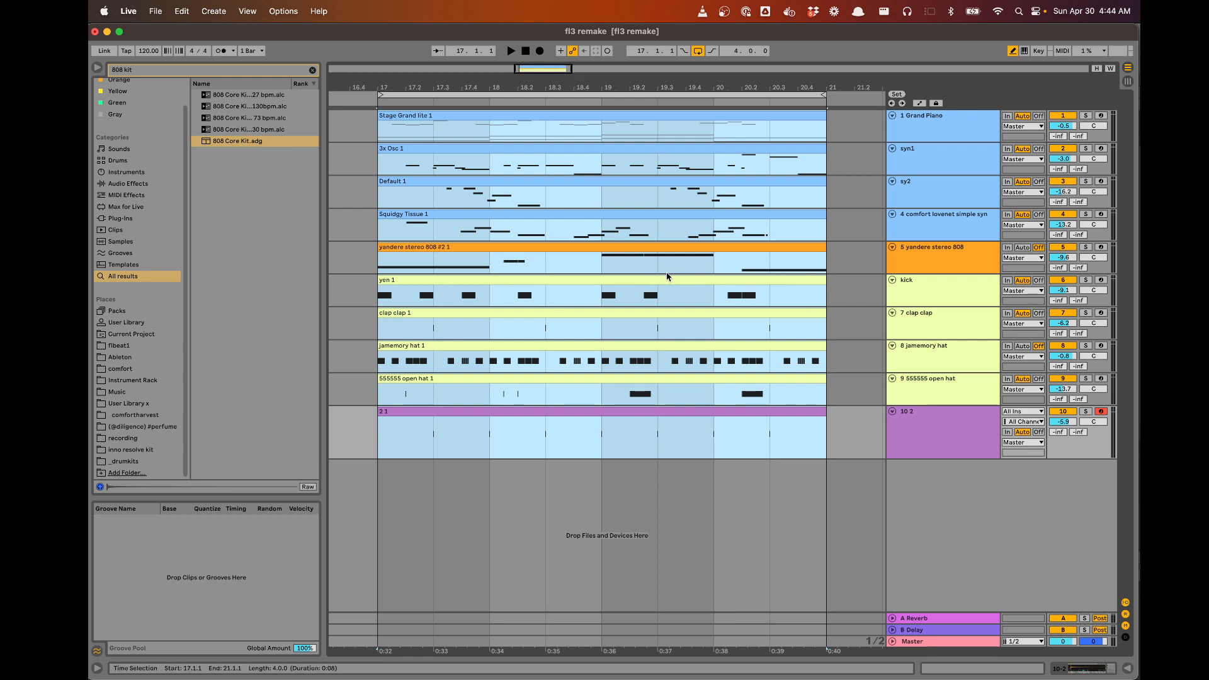
scroll(563, 278, "down", 4)
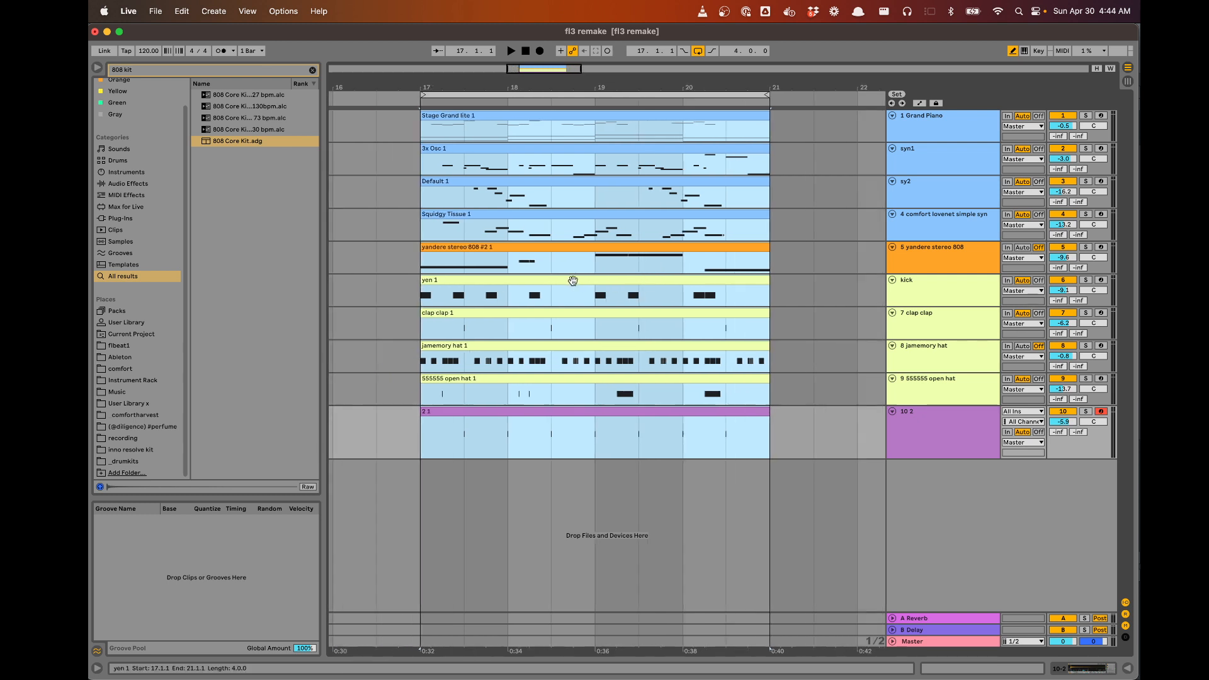
scroll(561, 278, "up", 3)
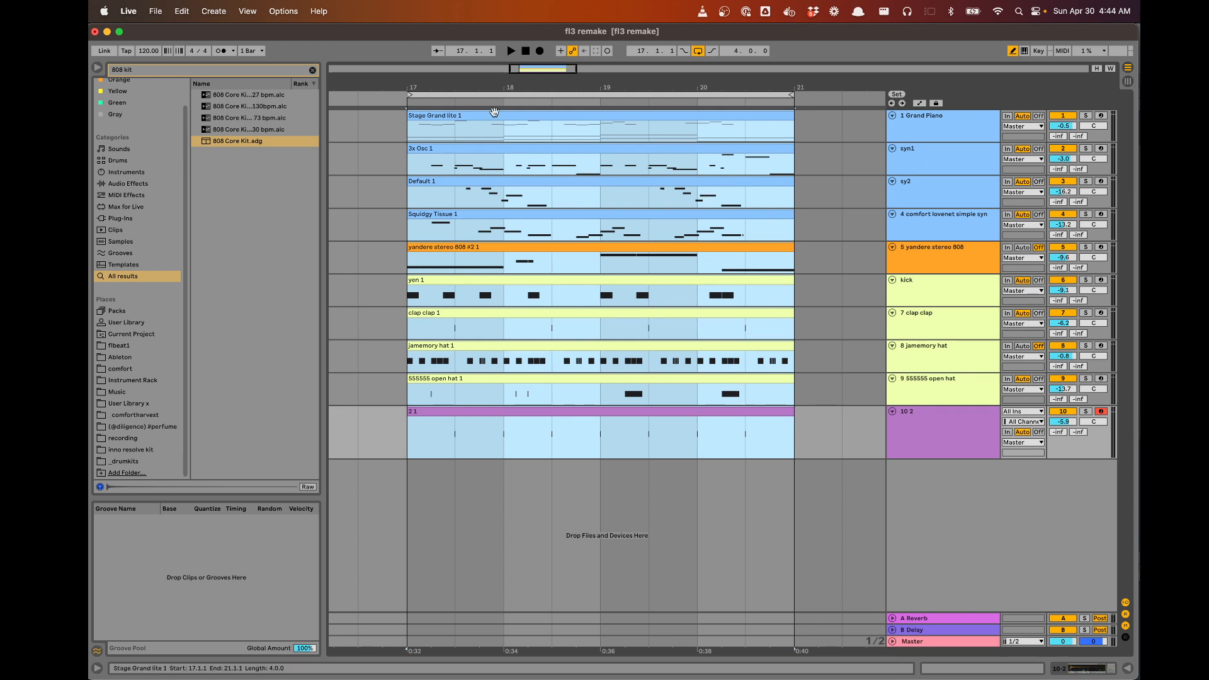
scroll(503, 119, "down", 5)
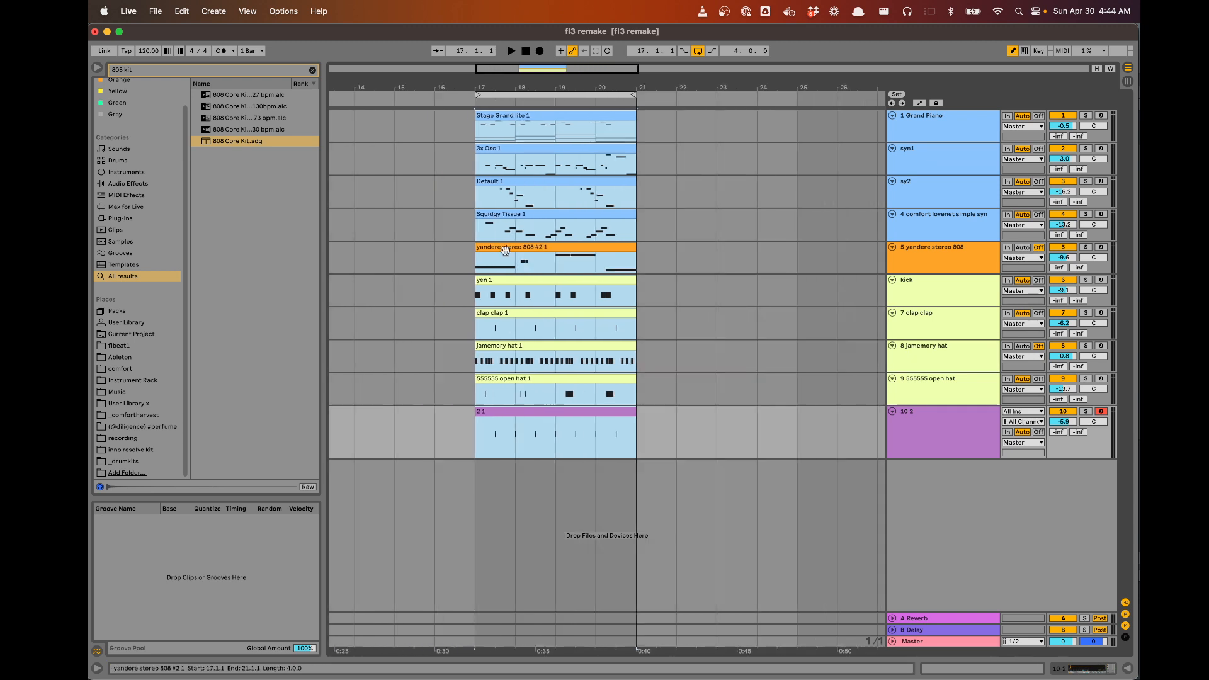
scroll(487, 268, "down", 4)
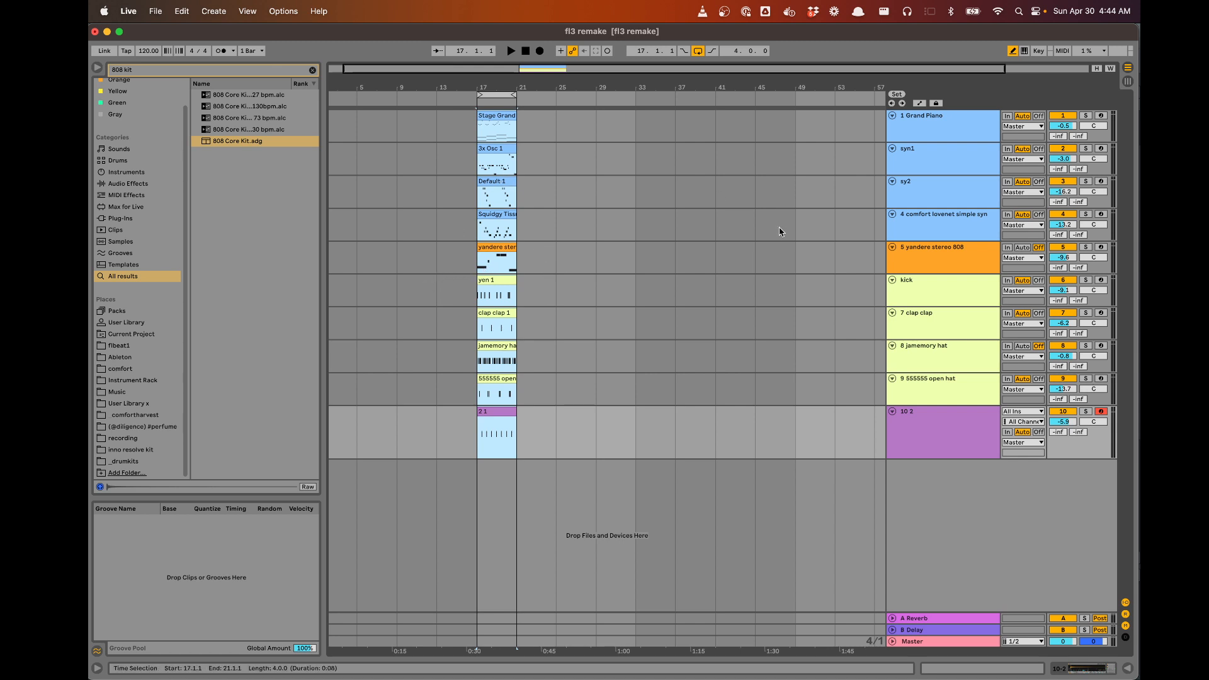
Add a locator named "begin" at bar 49 of the arrangement
left_click(799, 252)
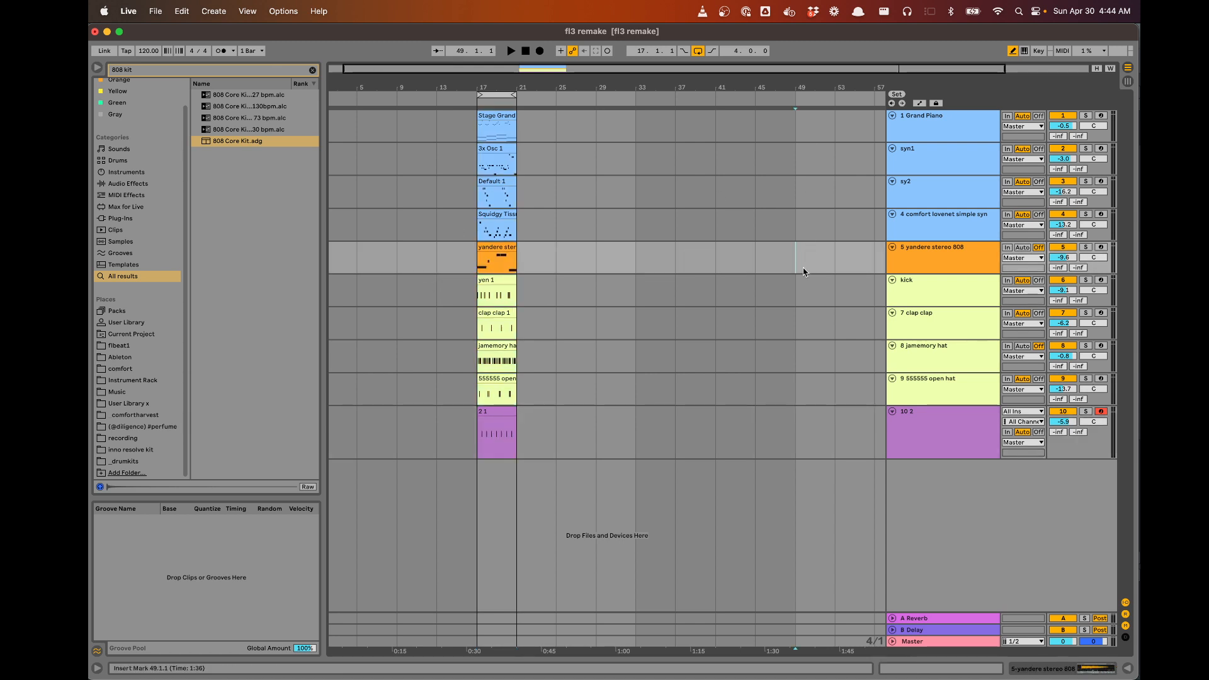
scroll(804, 272, "right", 3)
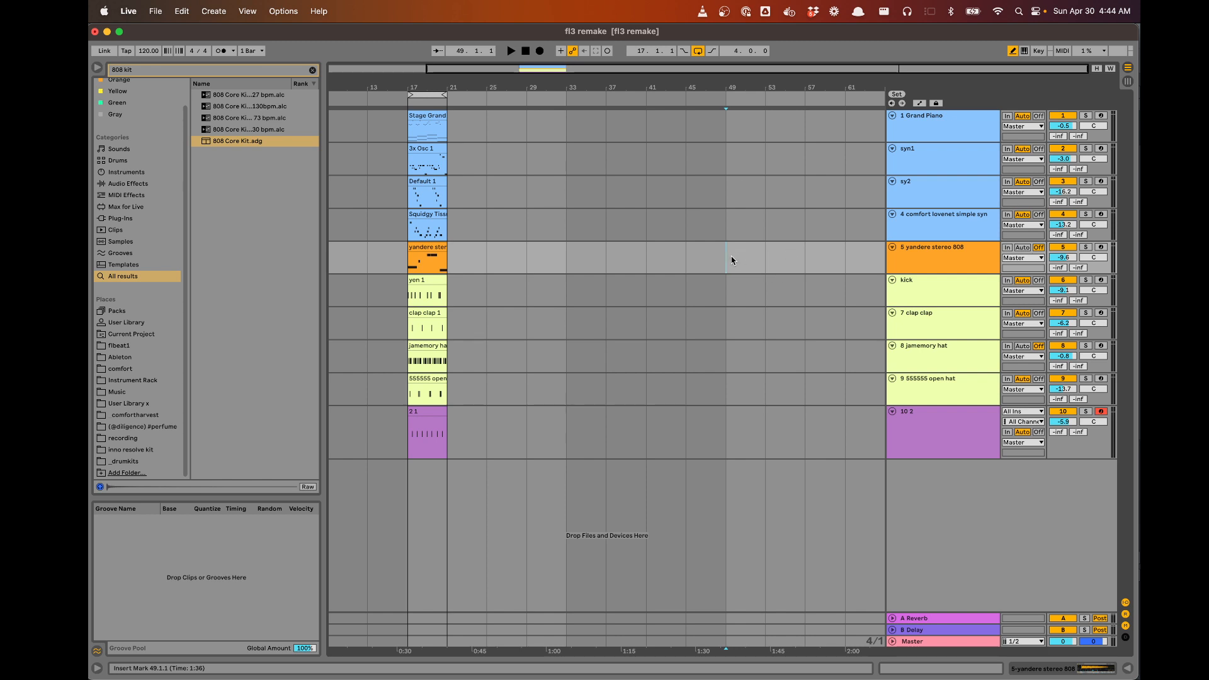
left_click_drag(732, 259, 882, 296)
key("super+v")
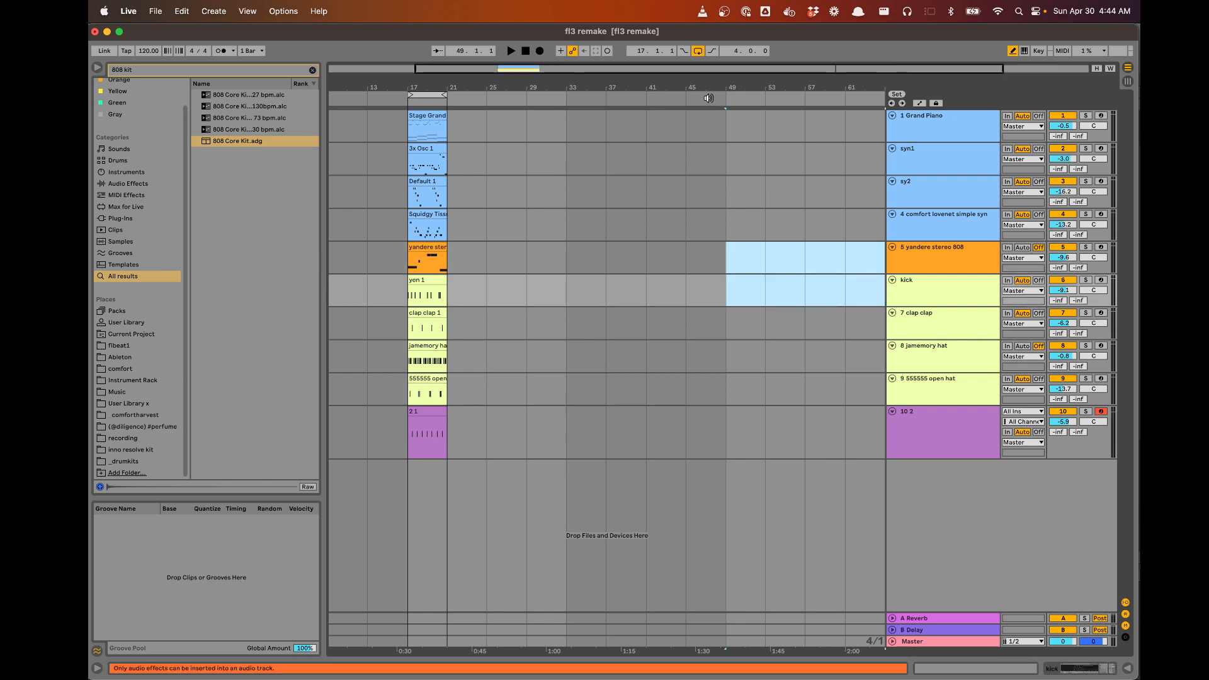
right_click(725, 100)
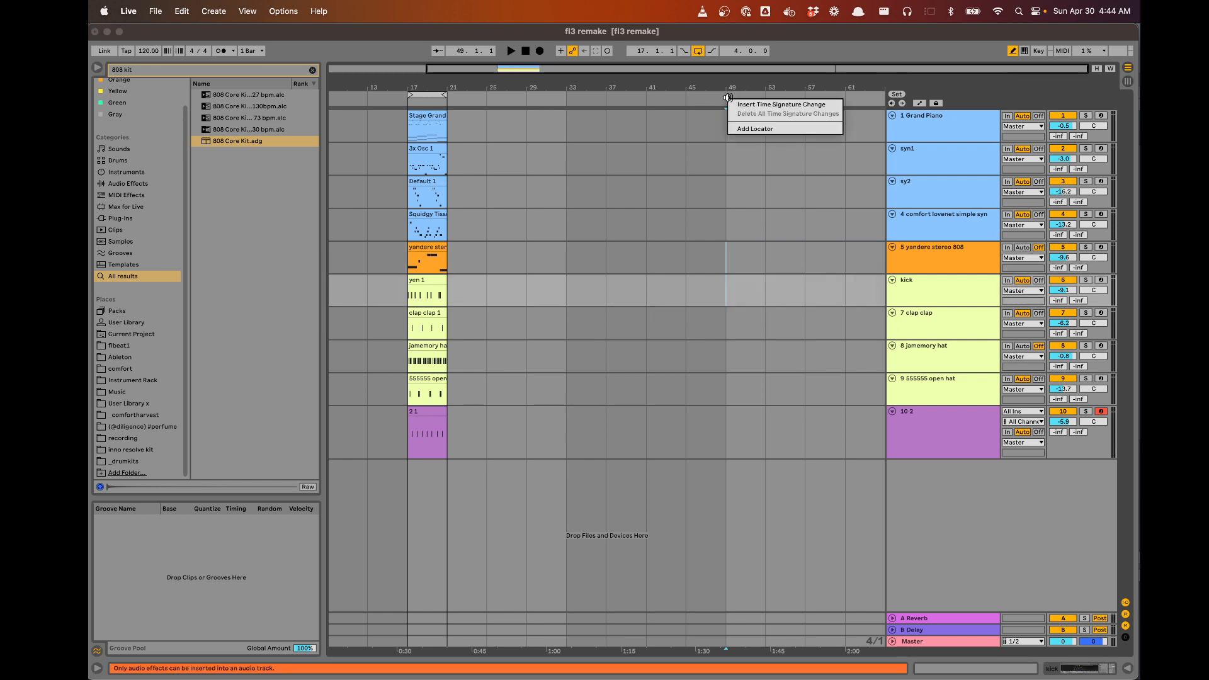
left_click(747, 129)
type("begin")
key("Return")
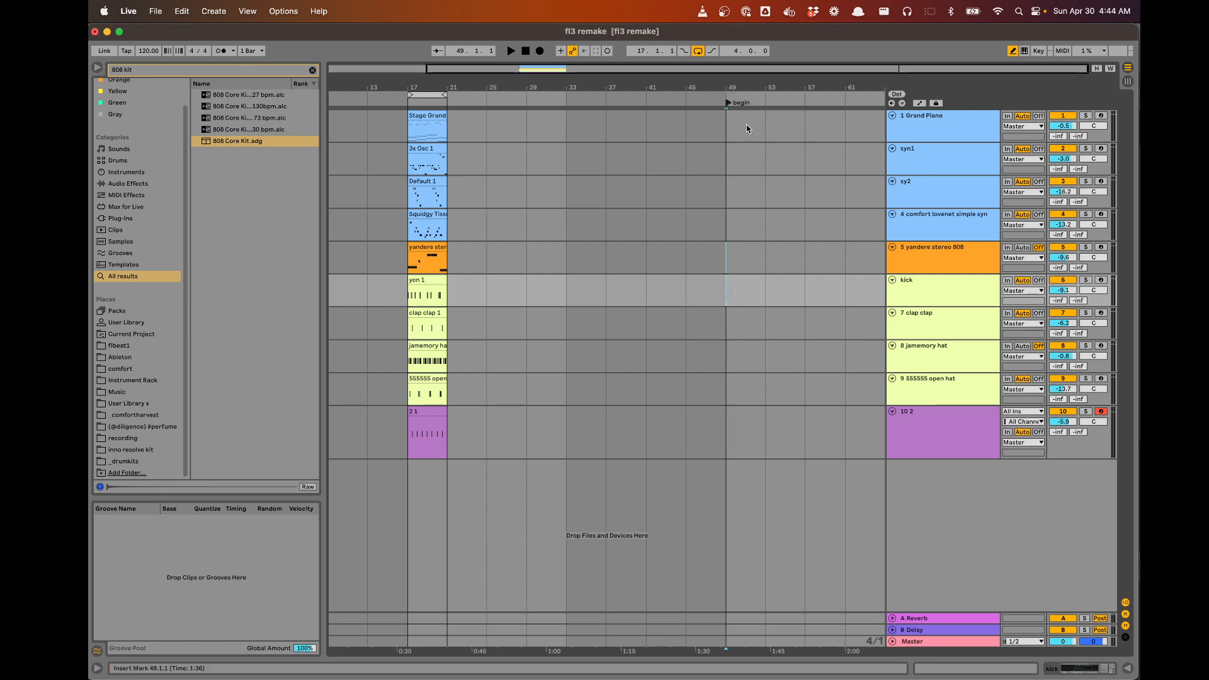
Add a locator named "end" at bar 61 and move it to bar 67
right_click(847, 101)
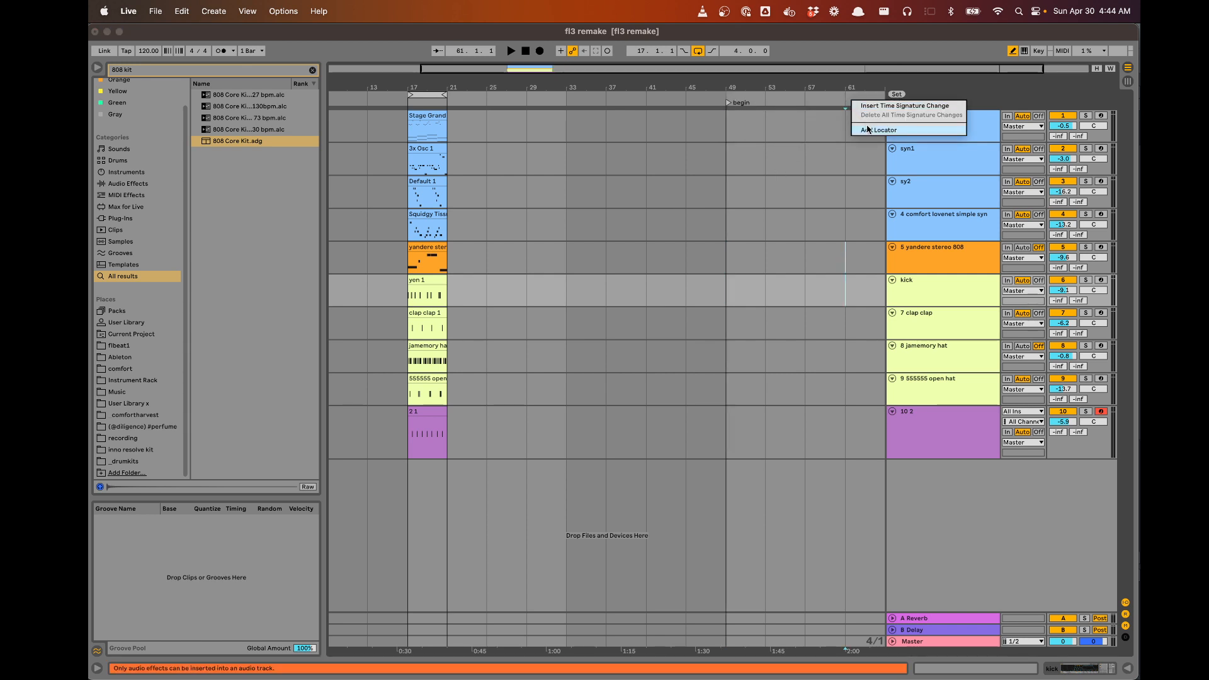
left_click(866, 130)
type("end")
key("Return")
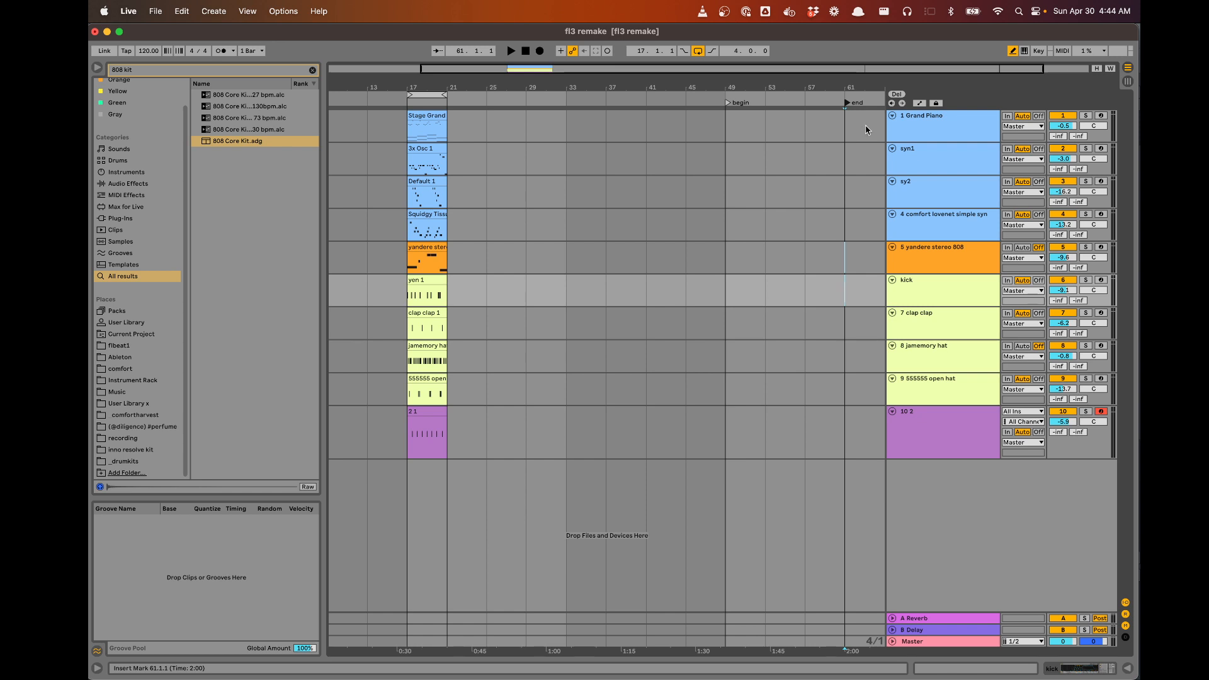
scroll(866, 131, "up", 3)
scroll(812, 157, "down", 5)
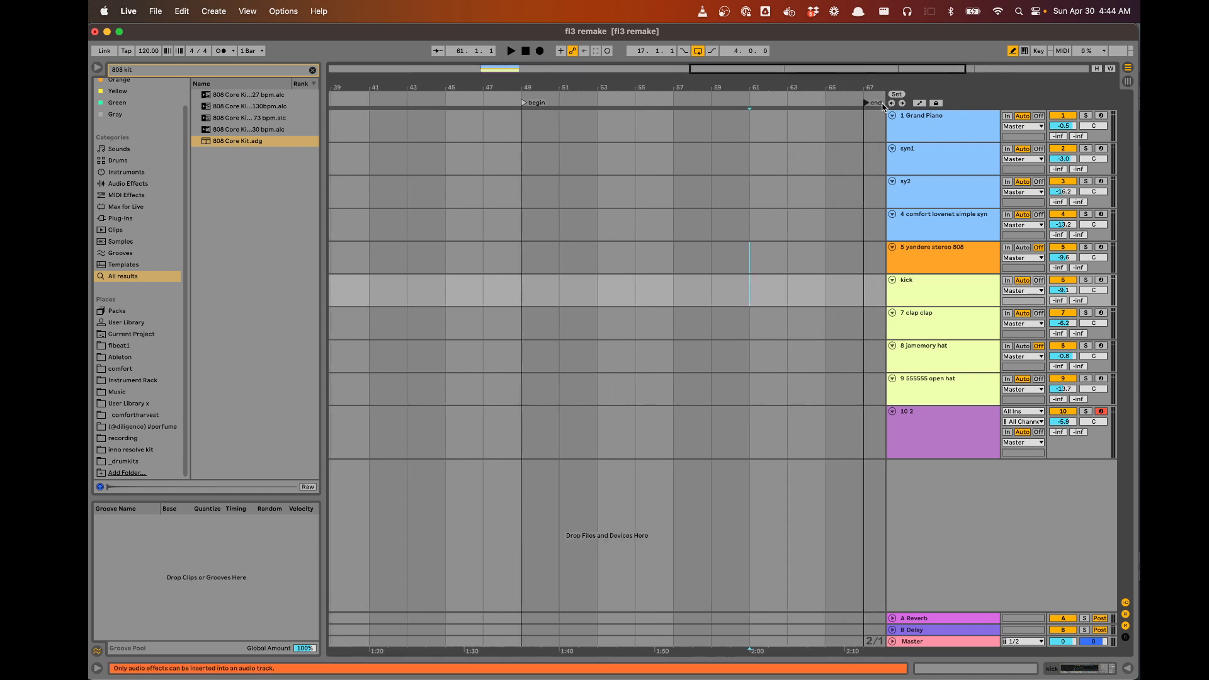
Select the time from bar 49 to bar 67, between the two locators, on the comfort lovenet simple syn track
left_click(667, 230)
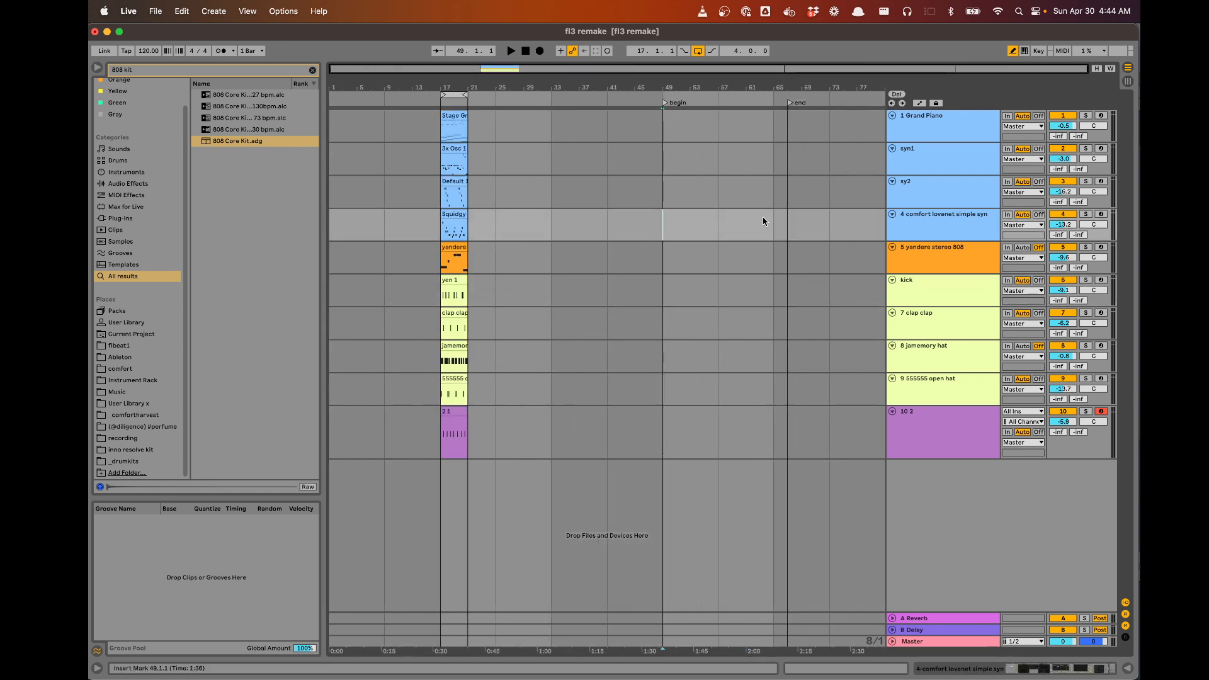
left_click(783, 224, "shift")
scroll(811, 201, "up", 3)
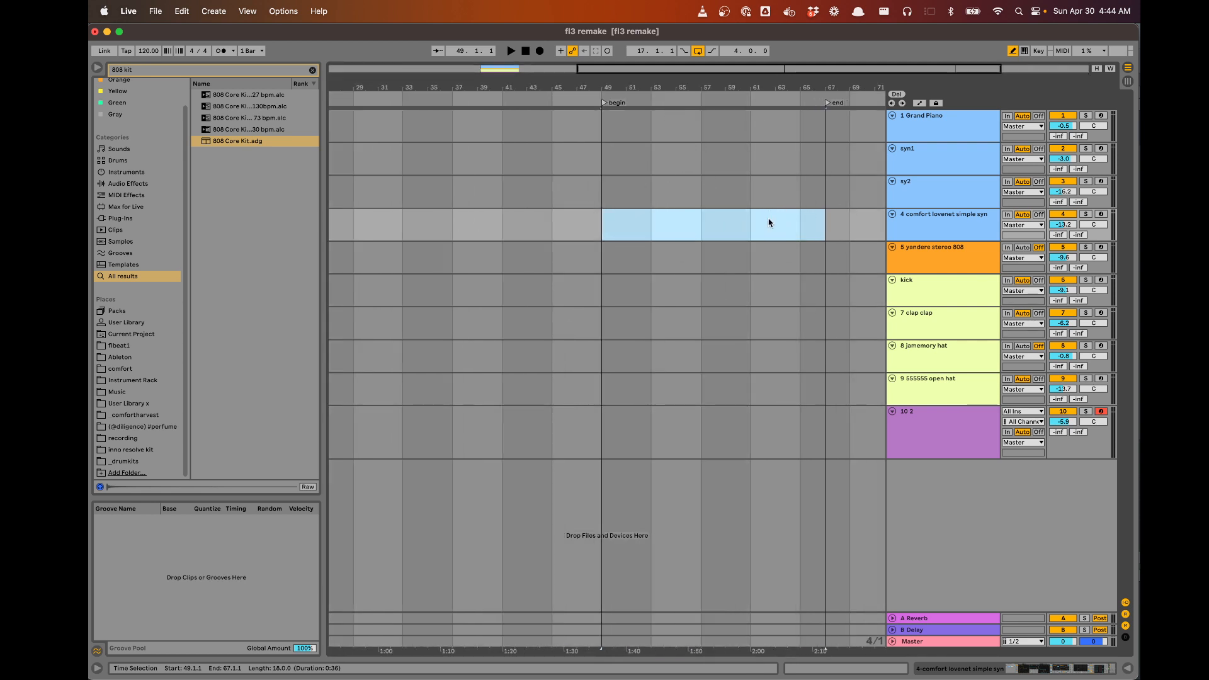
scroll(649, 161, "down", 3)
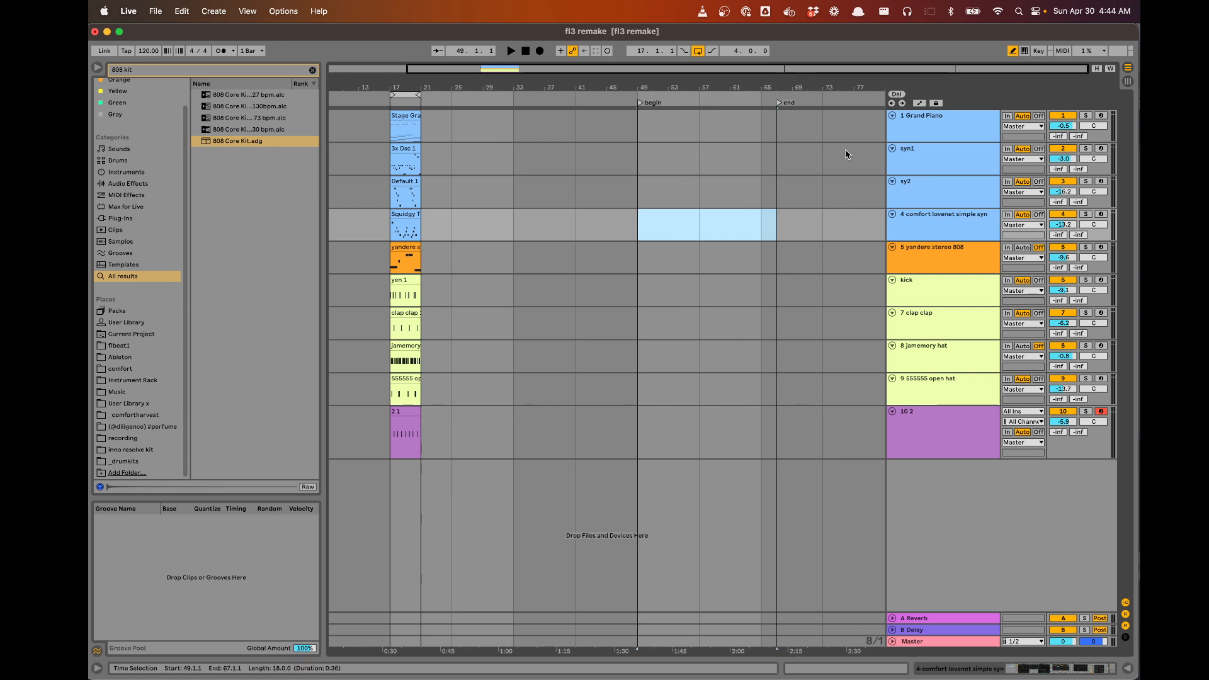
scroll(405, 252, "up", 4)
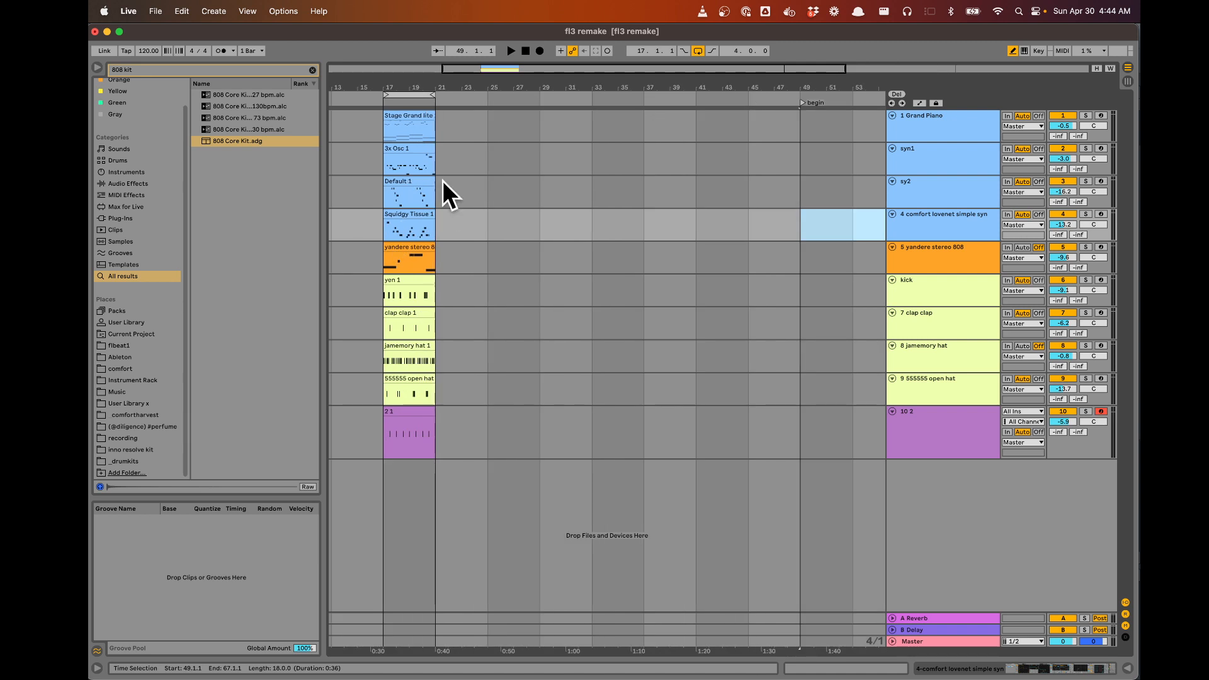
scroll(388, 235, "down", 3)
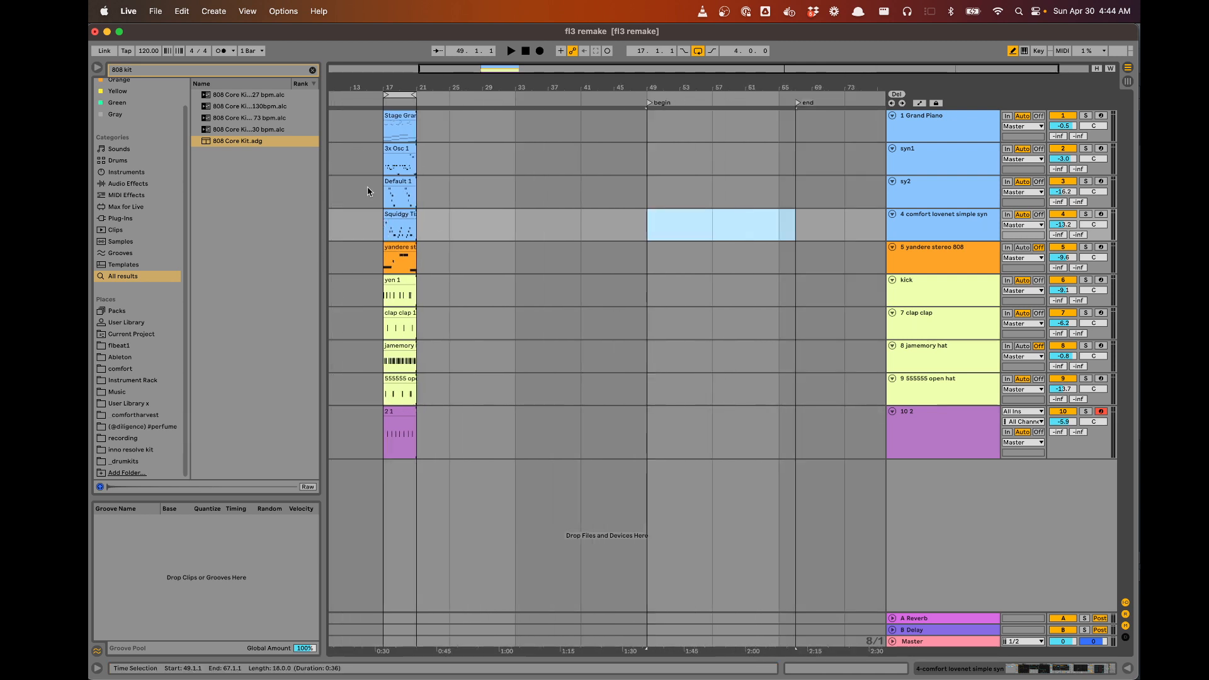
scroll(388, 273, "up", 8)
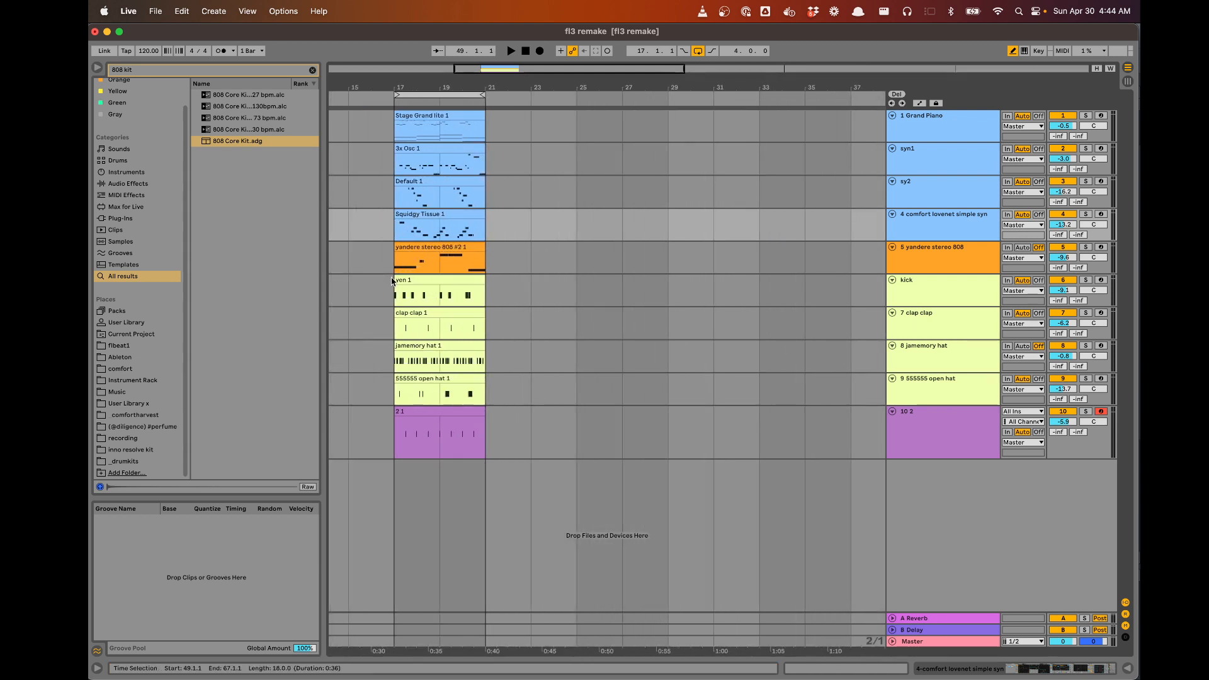
scroll(389, 283, "up", 5)
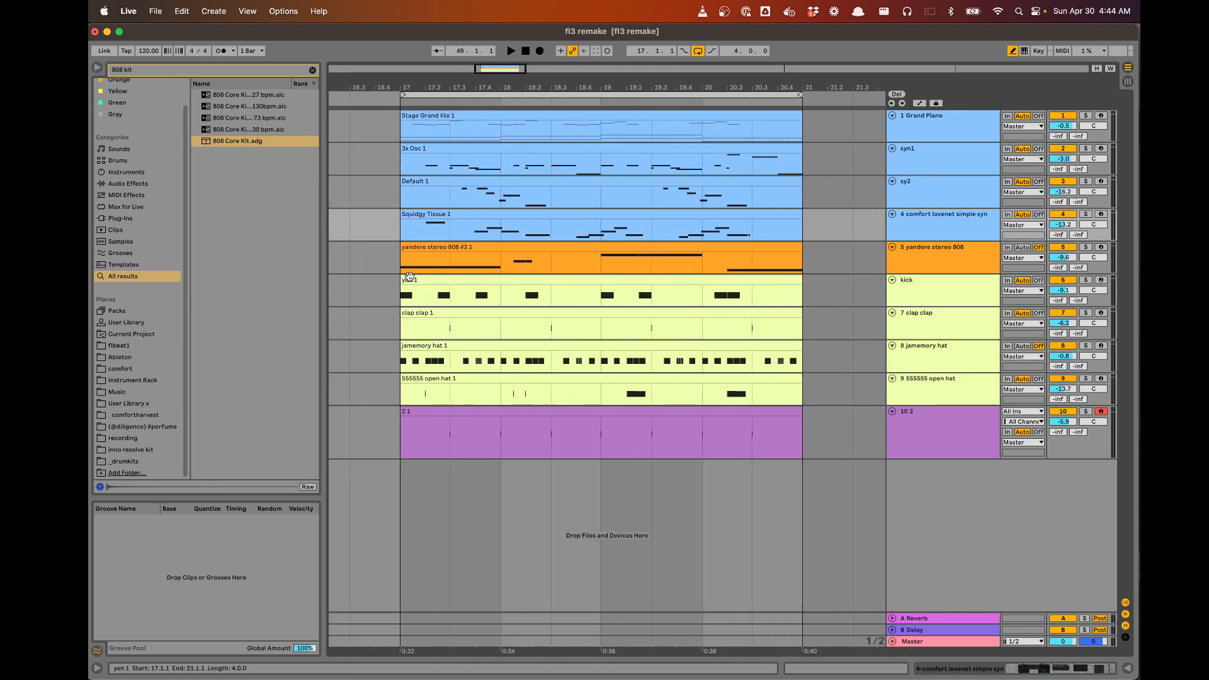
key("super+Tab")
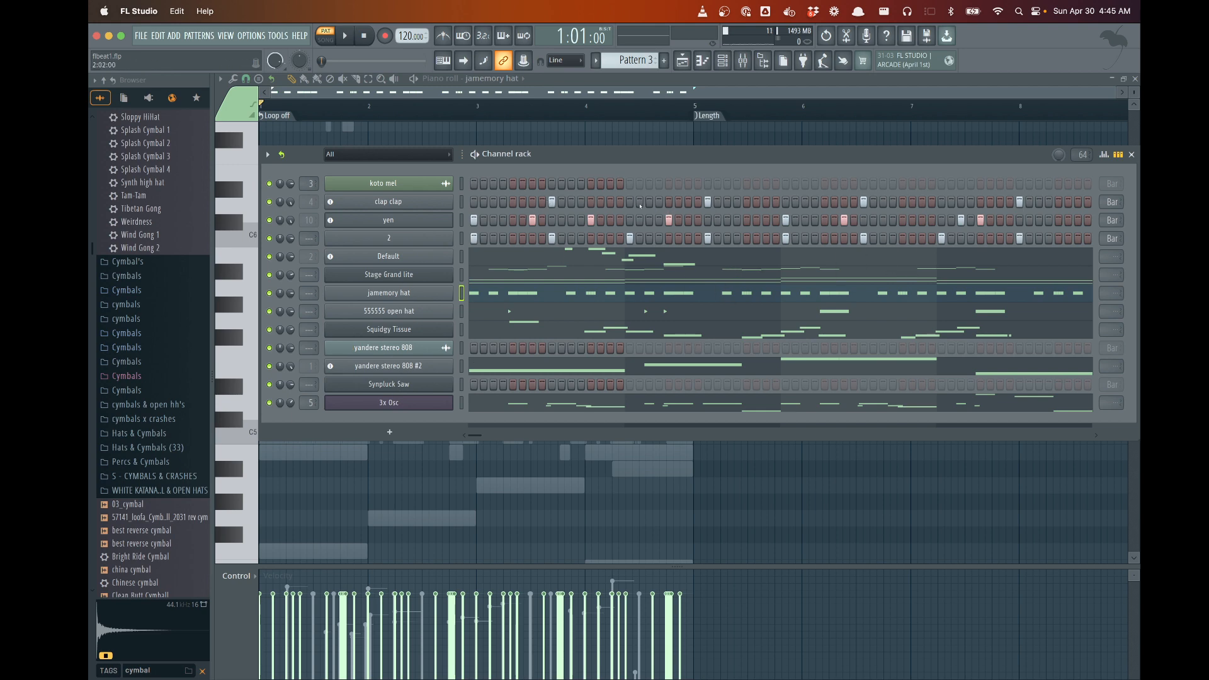
key("super+Tab")
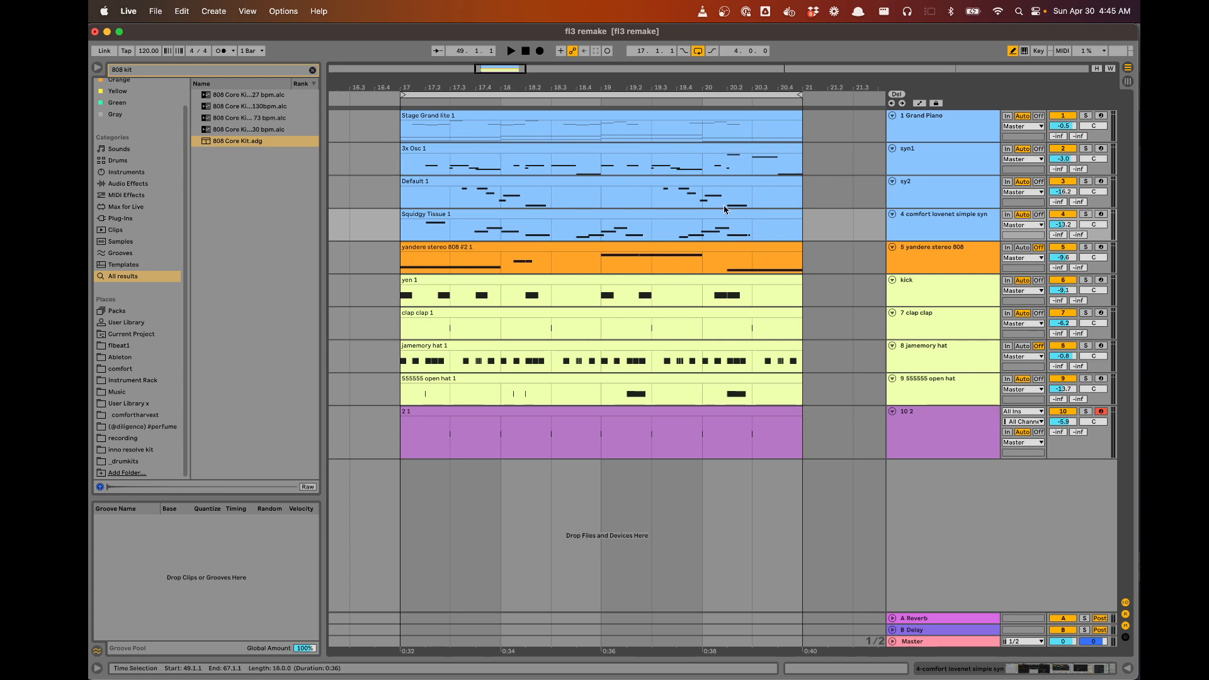
key("super+Tab")
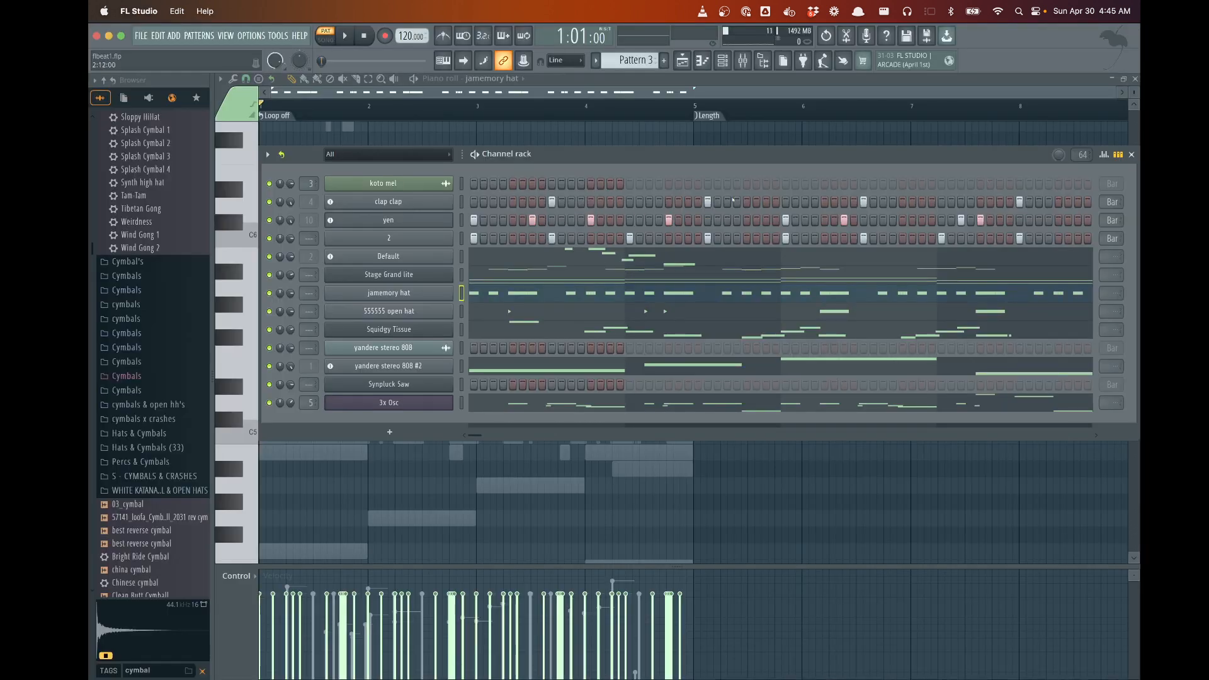
key("super+Tab")
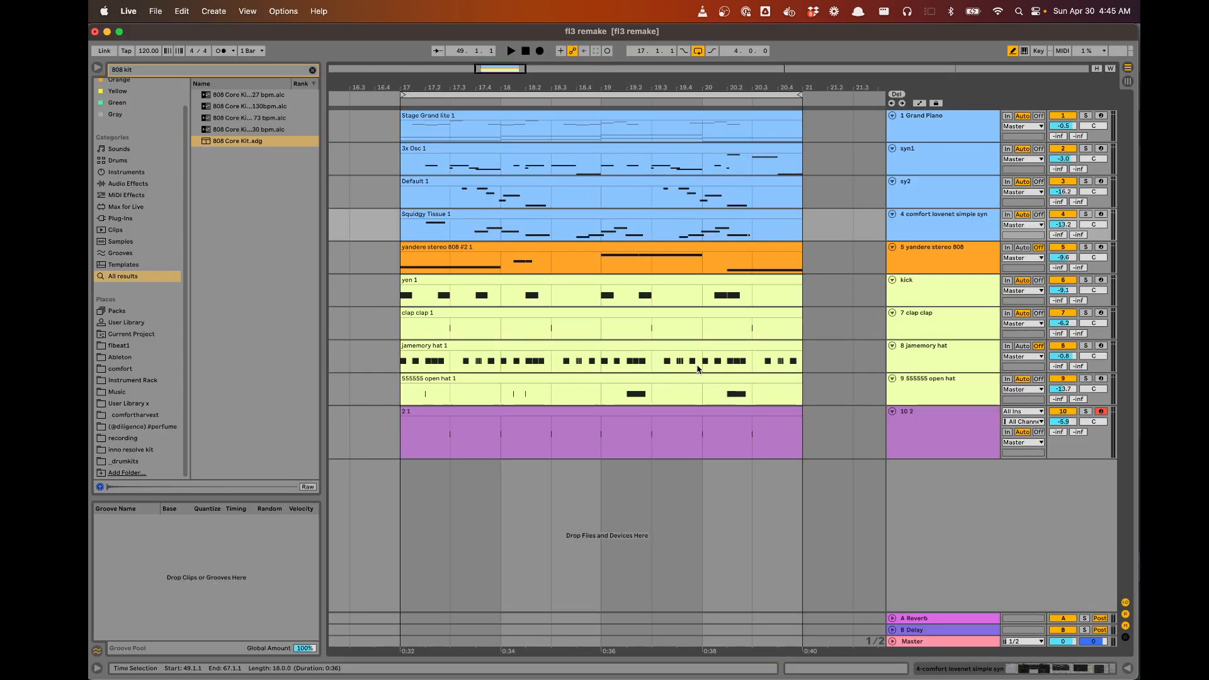
Open the clap clap clip's notes, and view them together with the yen clip's notes in one note editor
double_click(645, 323)
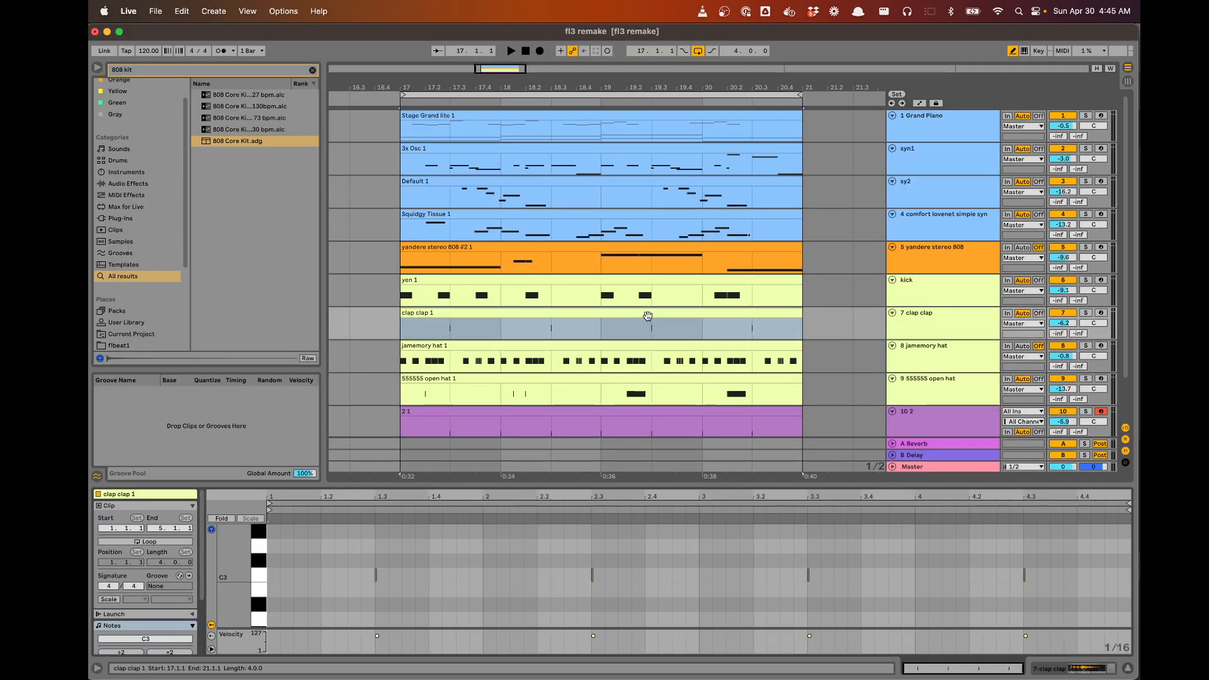
left_click(624, 283)
left_click(624, 316)
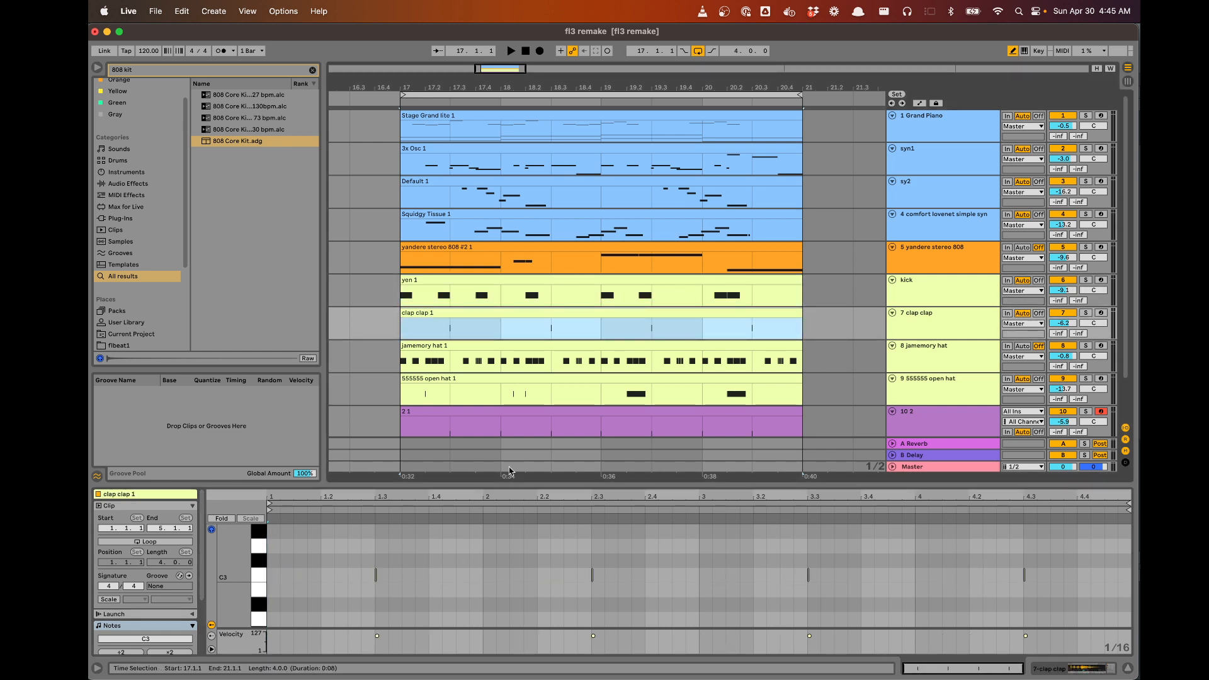
left_click(607, 280)
left_click(598, 315, "shift")
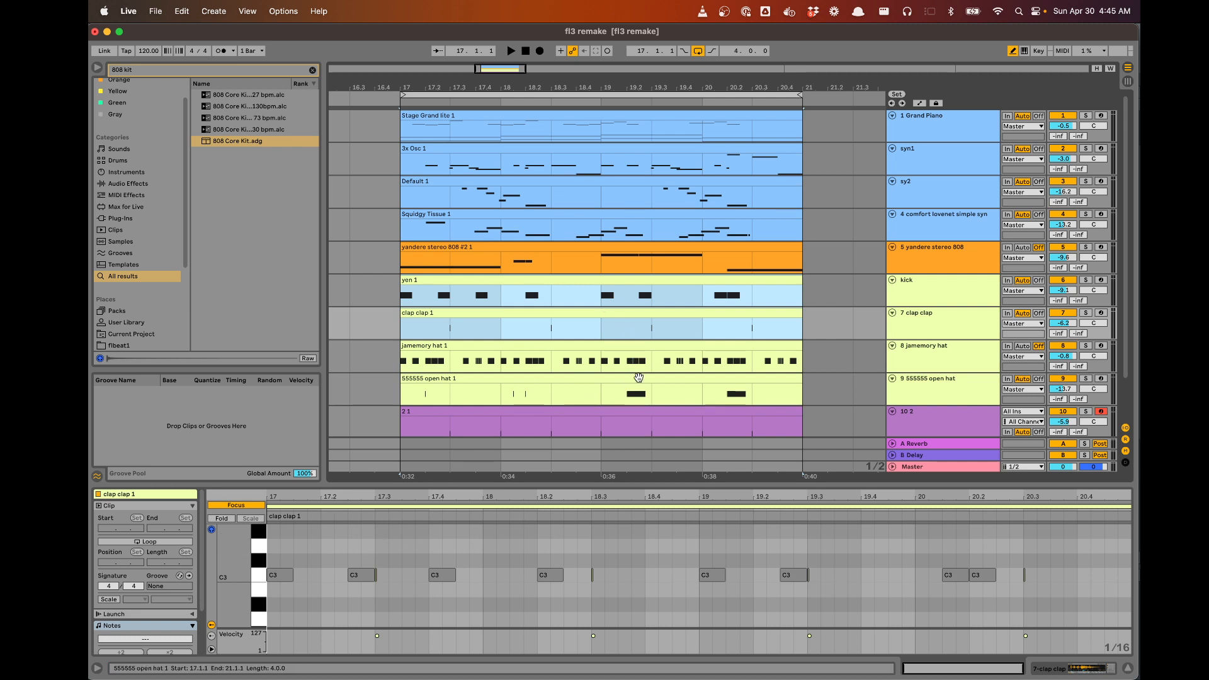
Select all the clips from the 2 clip up to the Stage Grand lite clip to check whether their notes can be edited together
left_click(640, 411)
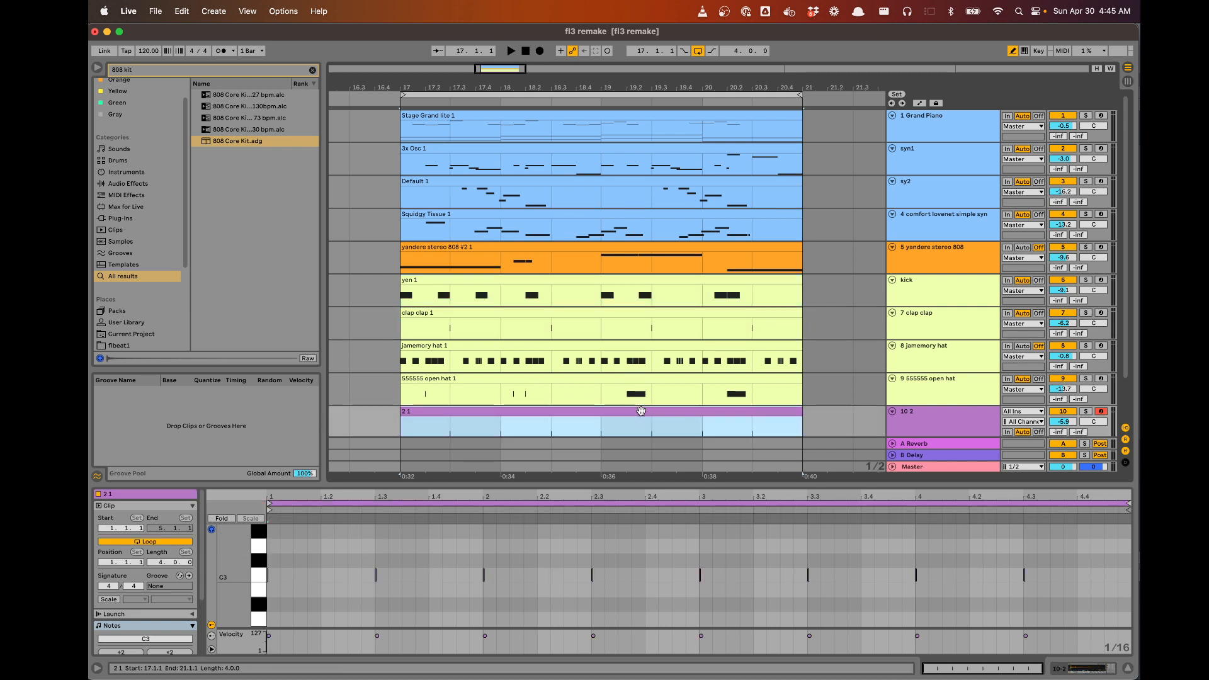
left_click(653, 115, "shift")
scroll(630, 395, "down", 3)
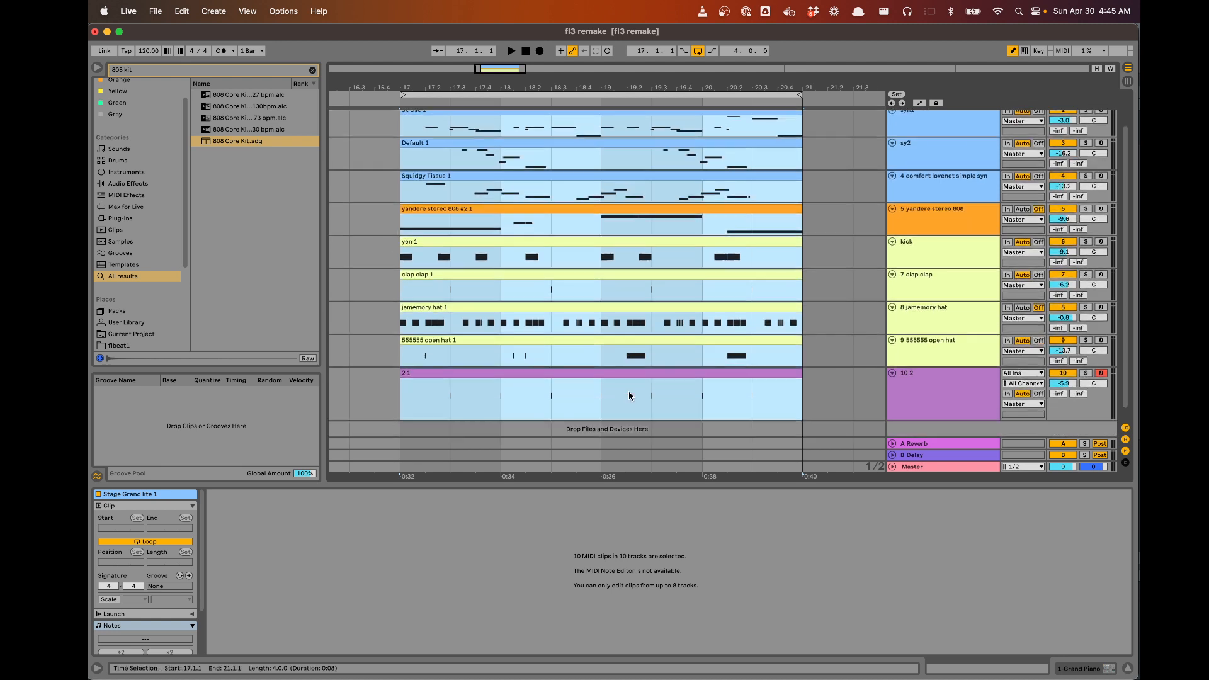
scroll(637, 396, "up", 1)
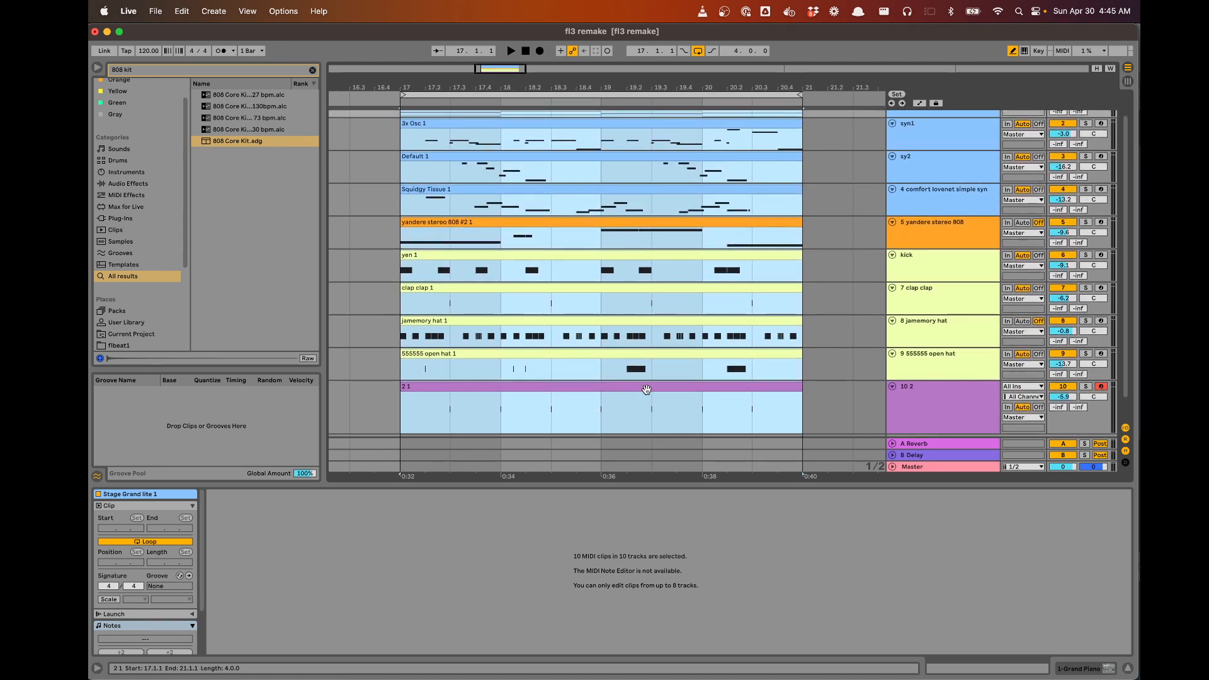
View the jamemory hat clip's notes on their own, and select the five clips from yen down to 2 together
left_click(709, 255)
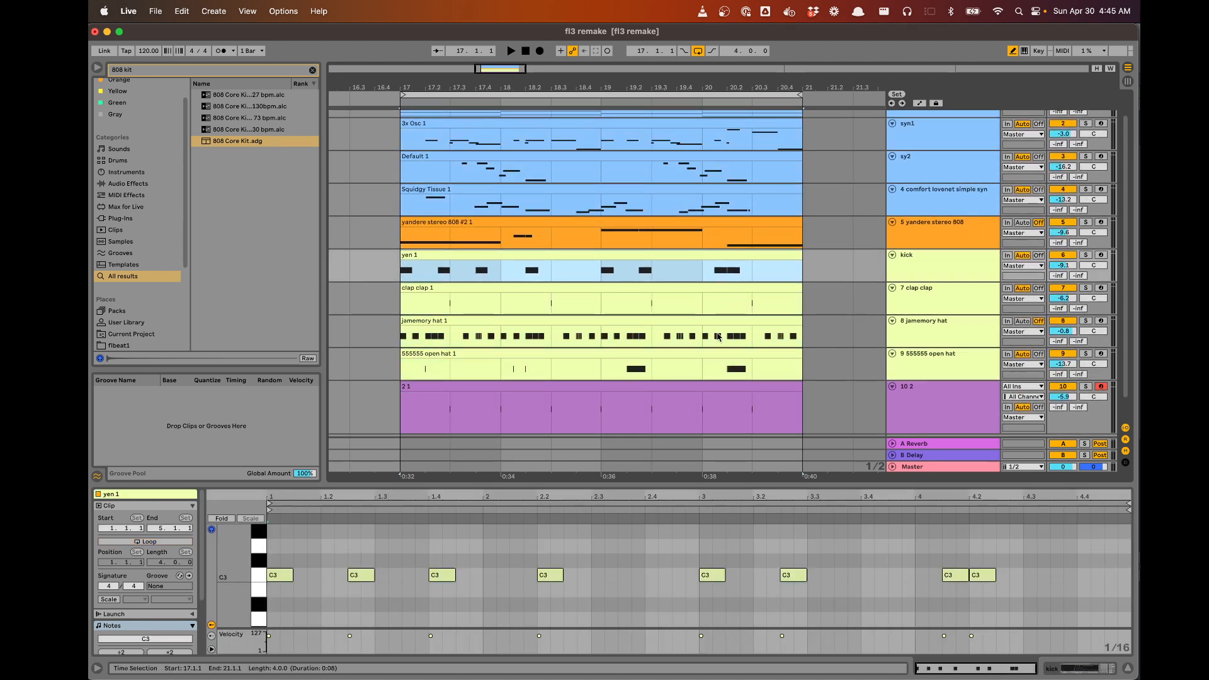
left_click(696, 387, "shift")
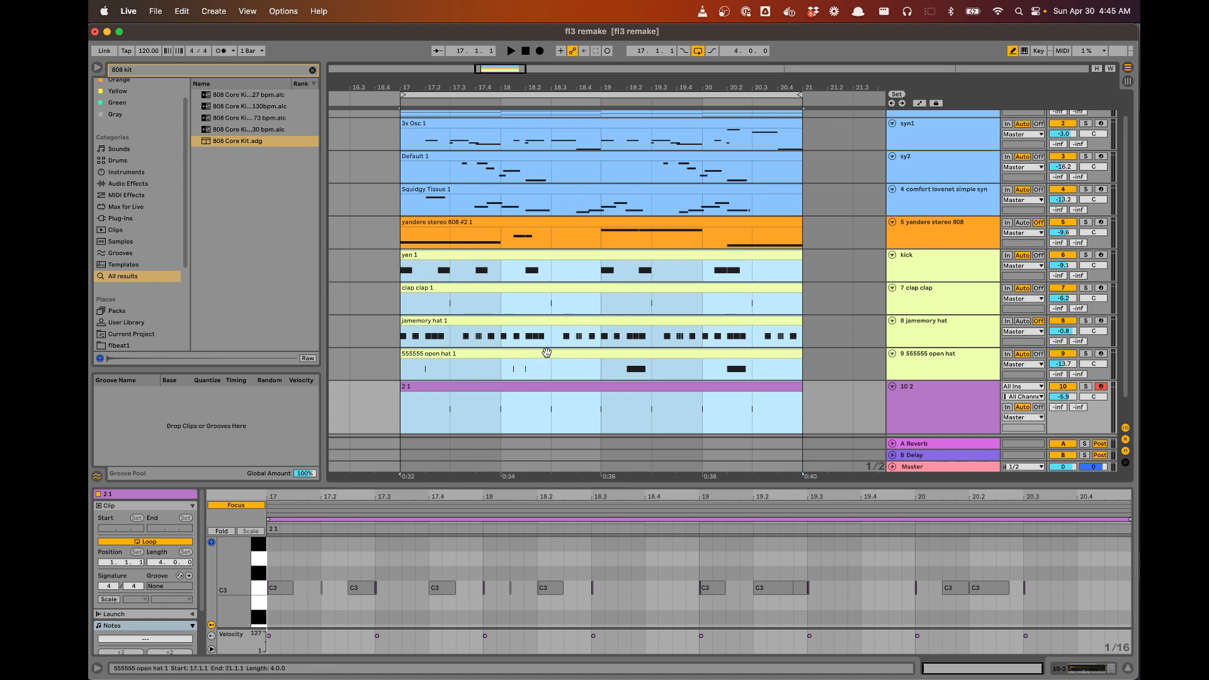
left_click(527, 320)
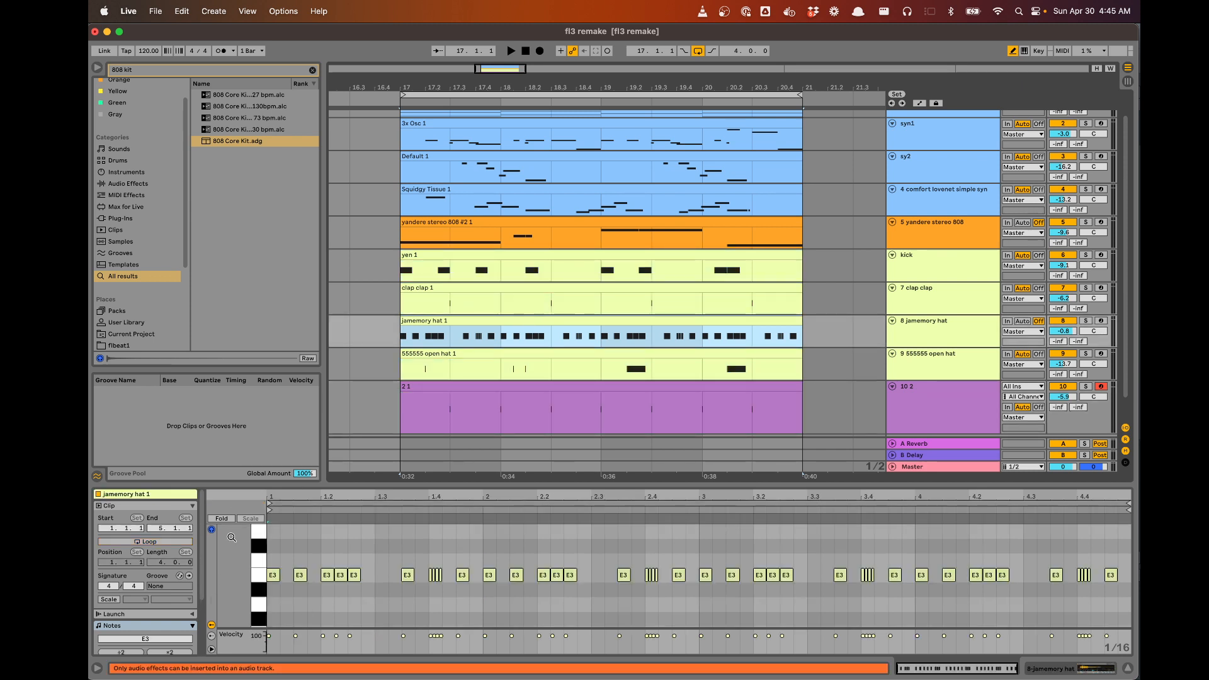
scroll(587, 283, "down", 1)
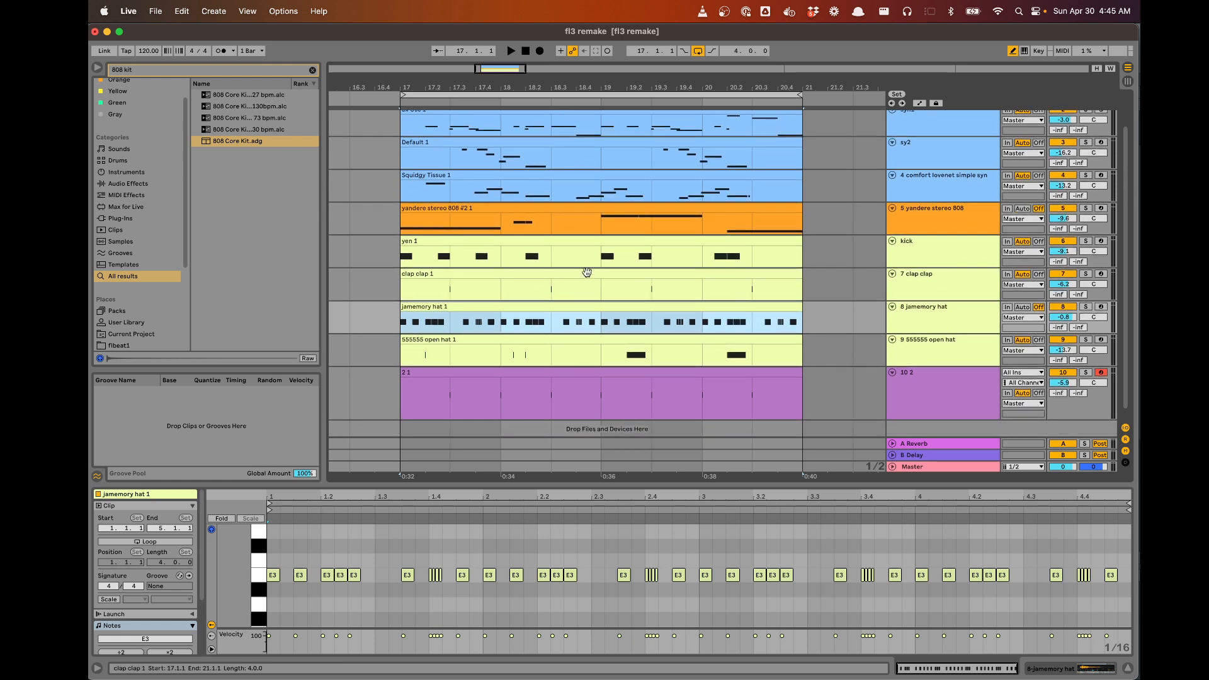
left_click(585, 270)
left_click(586, 371, "shift")
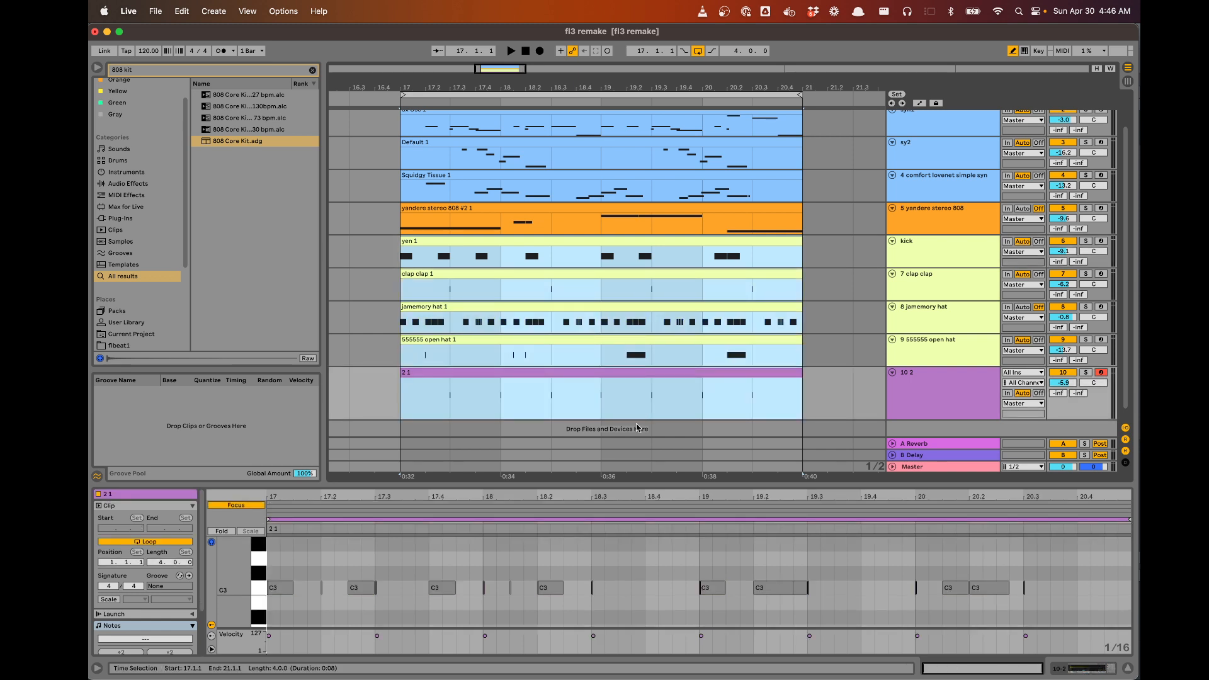
Enlarge the note editor, switch between the jamemory hat and 555555 open hat clips, and turn Focus off
left_click_drag(494, 485, 494, 449)
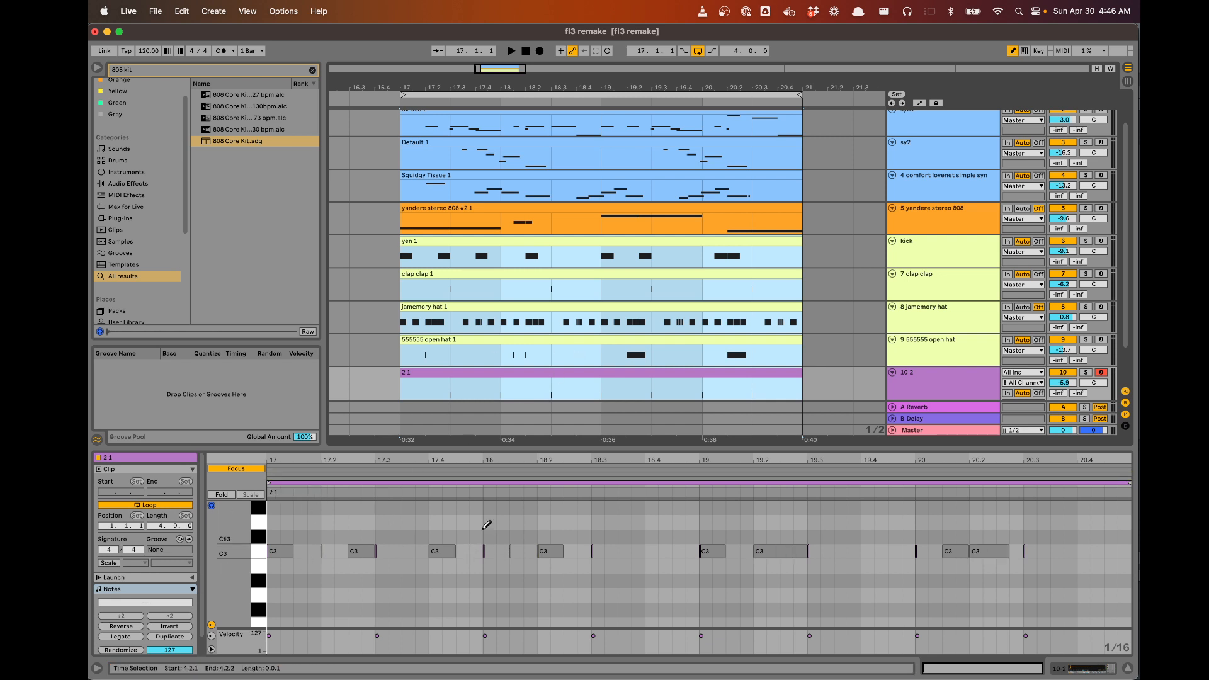
left_click(302, 502)
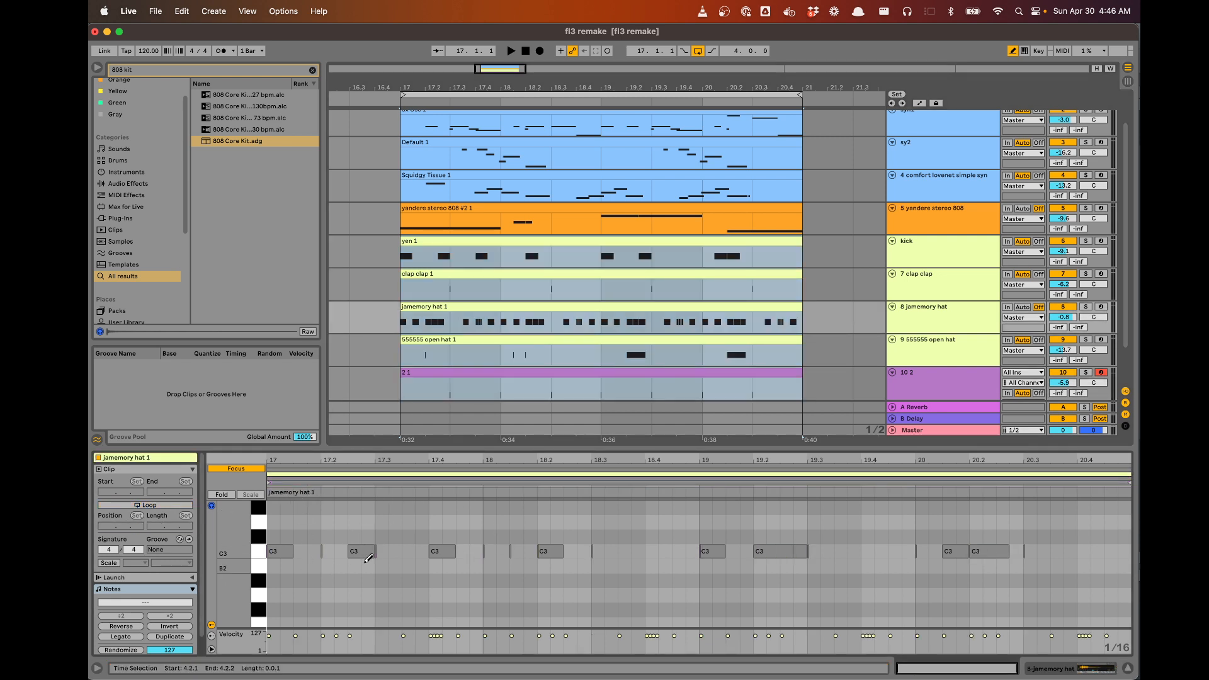
left_click(333, 479)
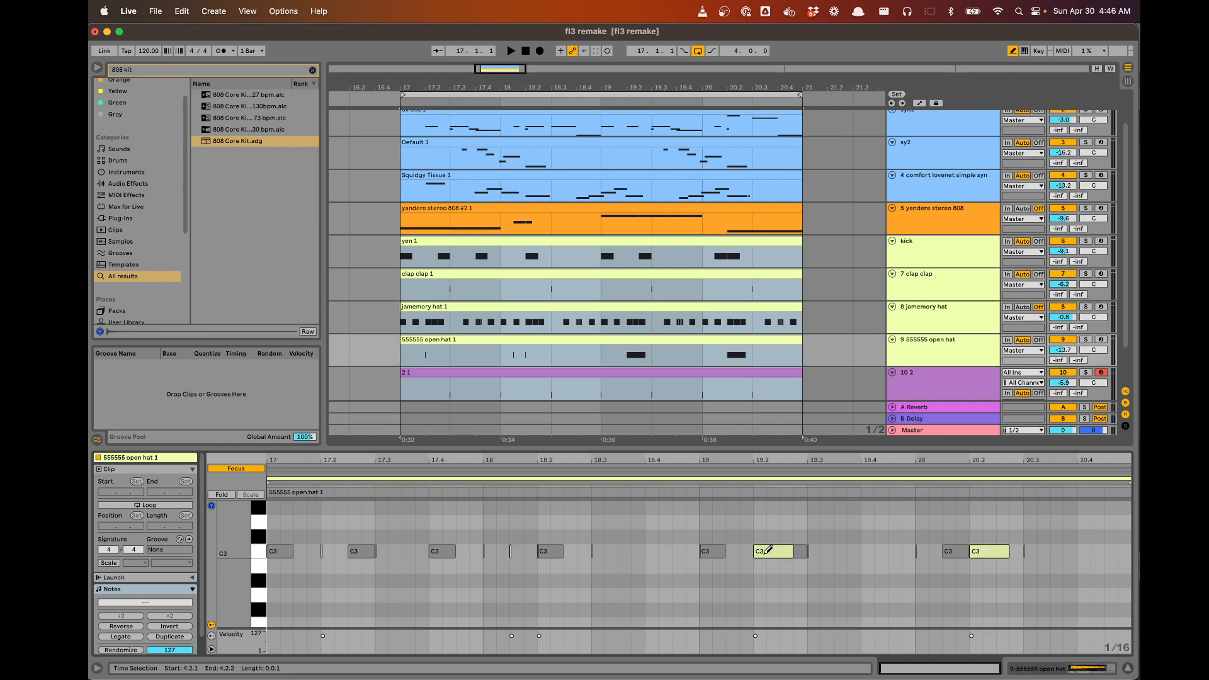
left_click(315, 476)
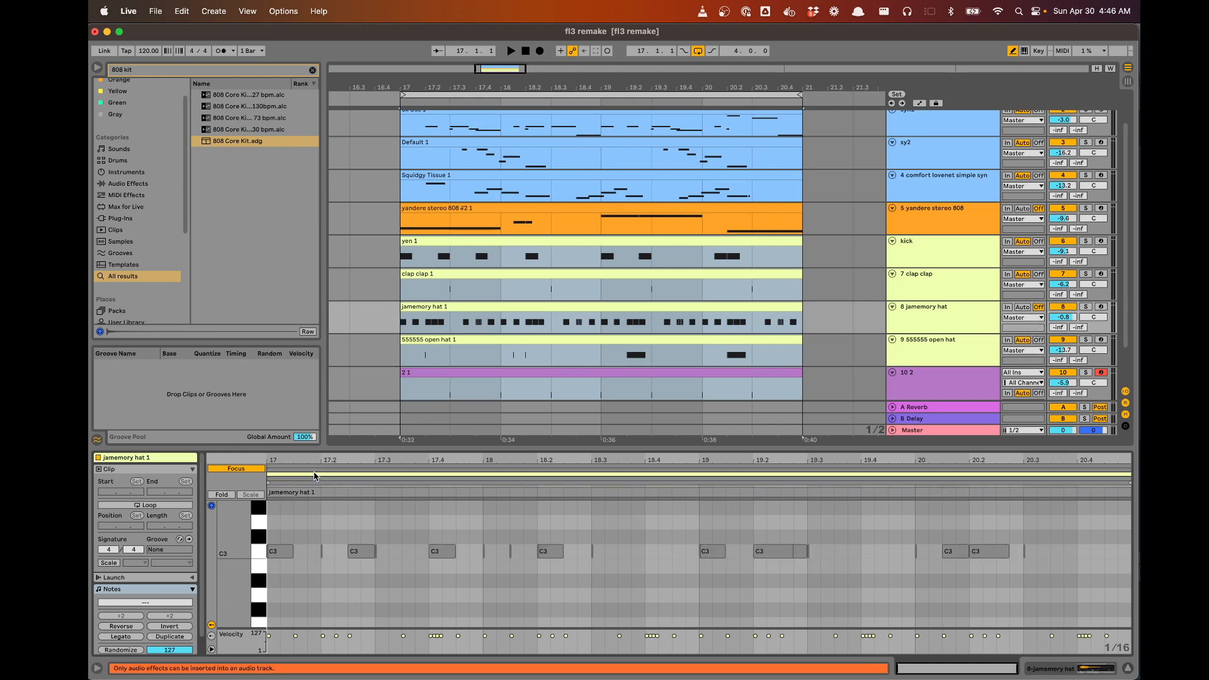
left_click(254, 470)
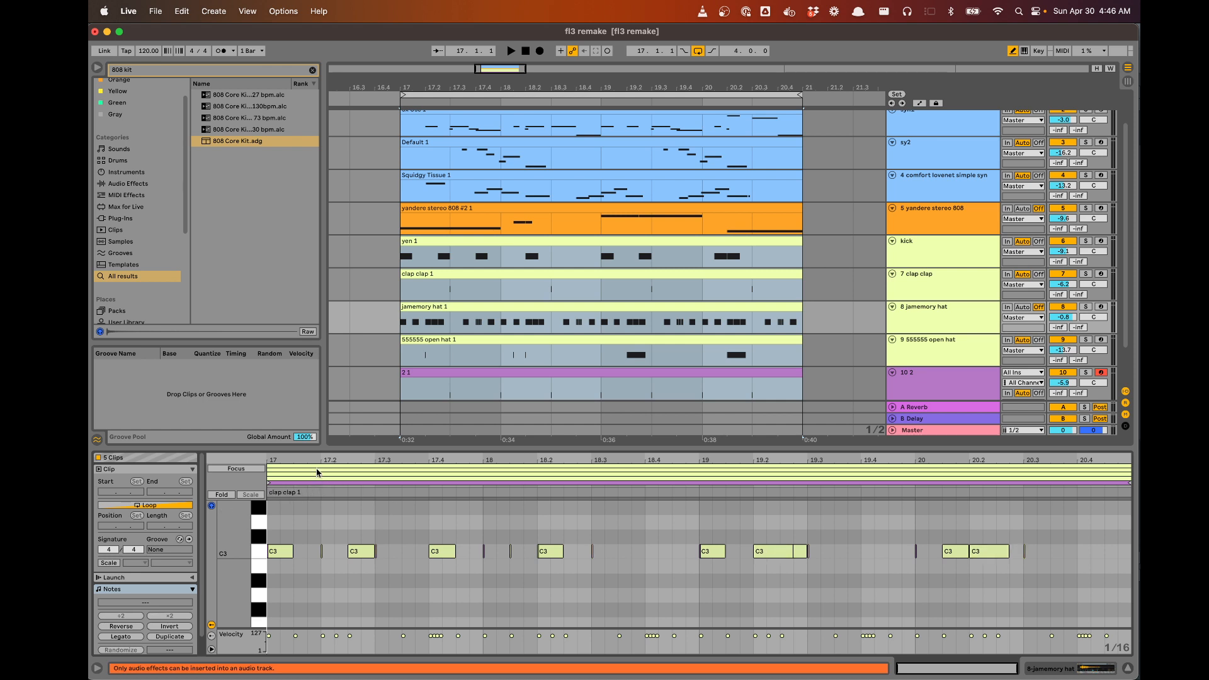
left_click(245, 470)
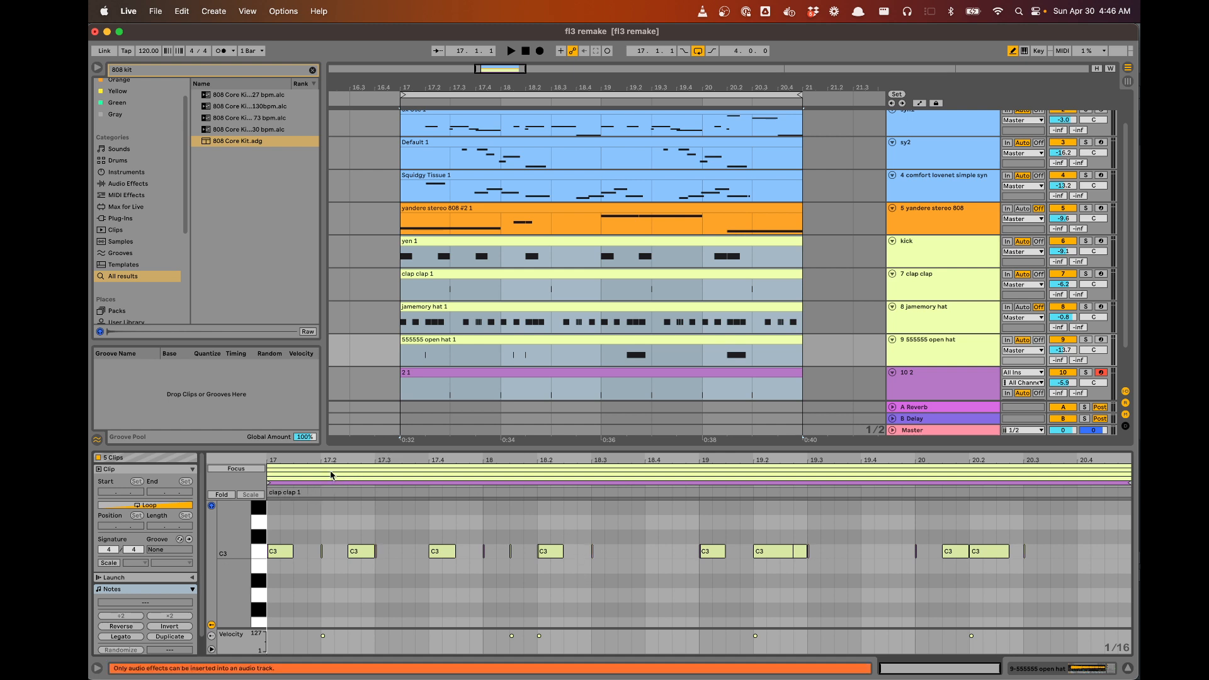
key("super+Tab")
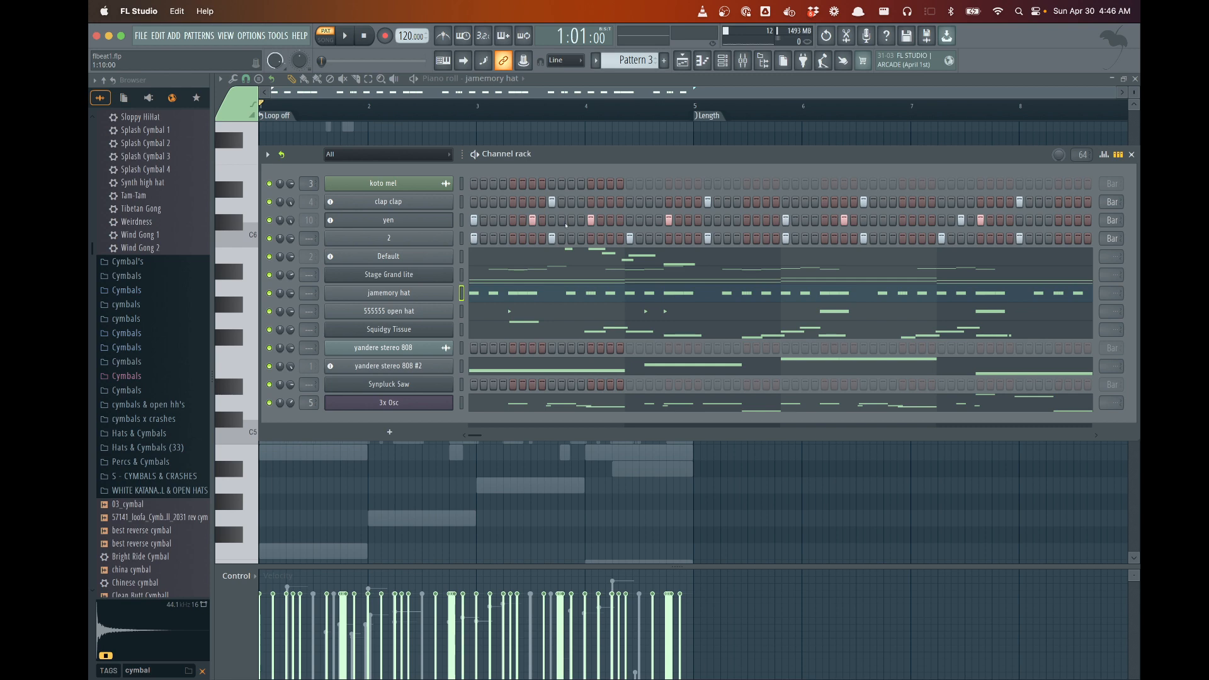
key("super+Tab")
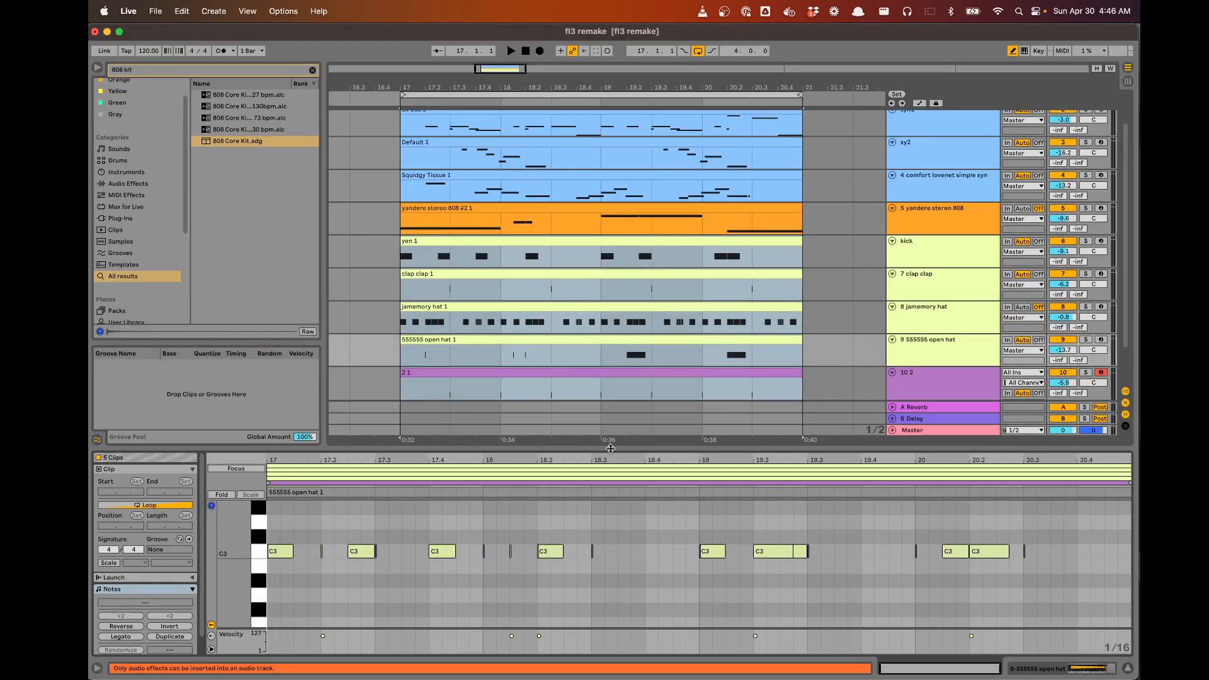
left_click_drag(610, 436, 614, 507)
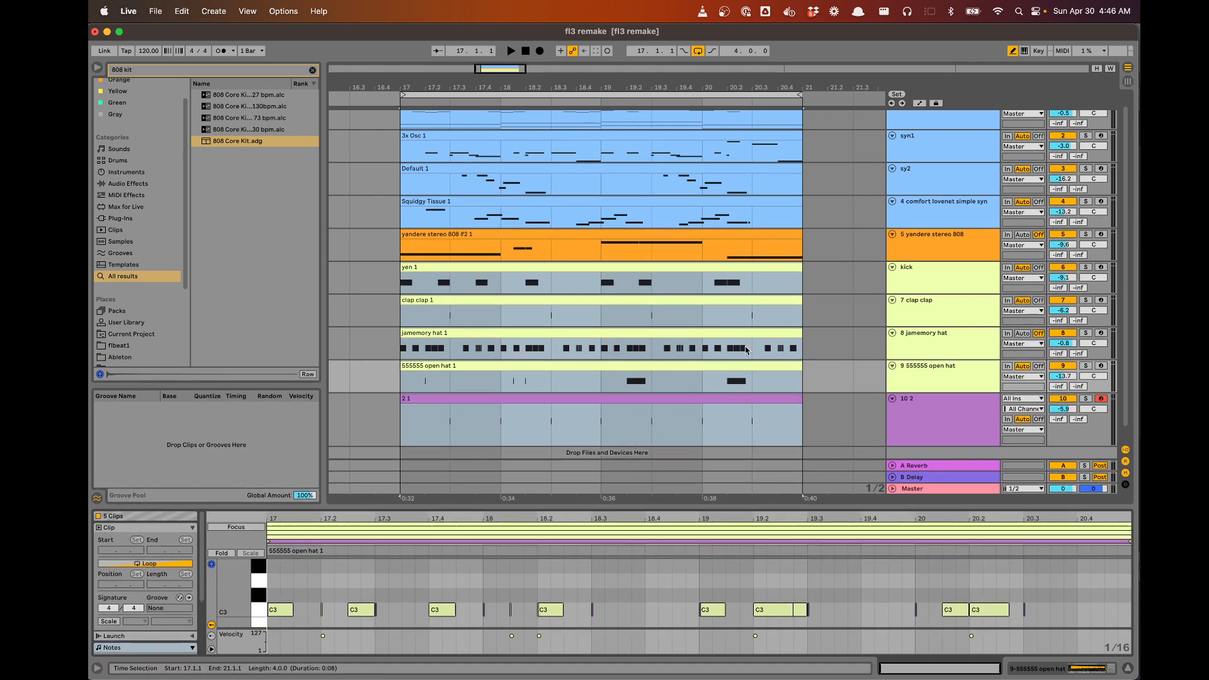
scroll(656, 380, "up", 1)
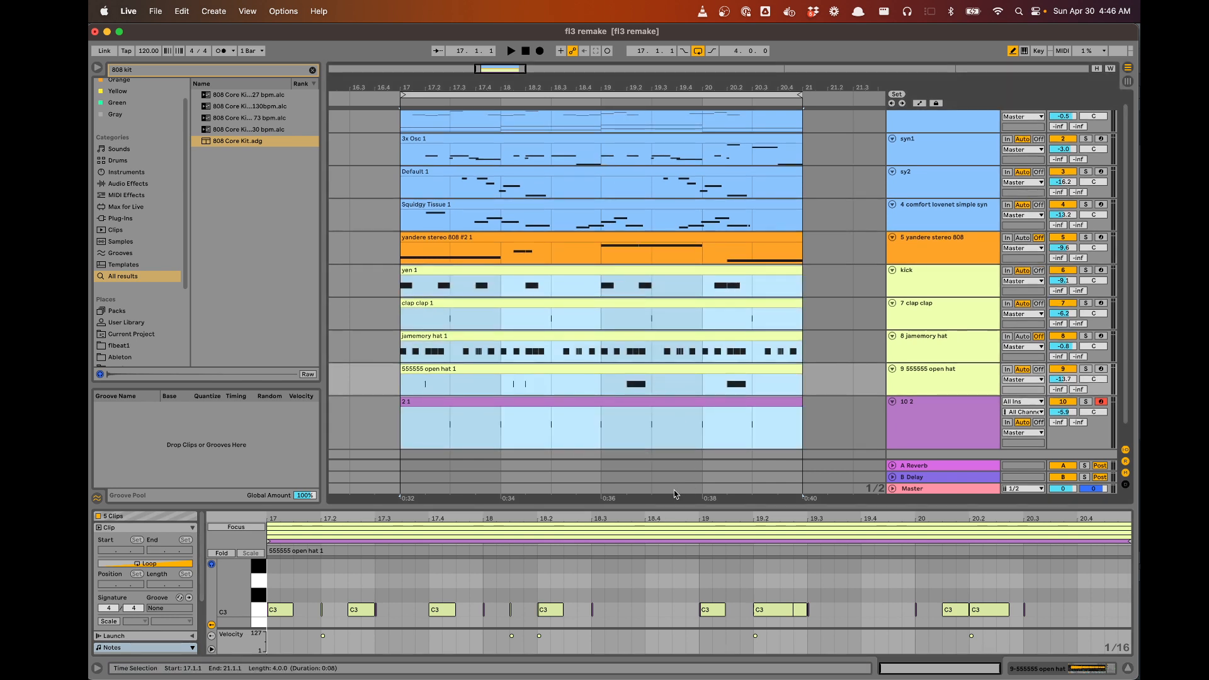
double_click(668, 507)
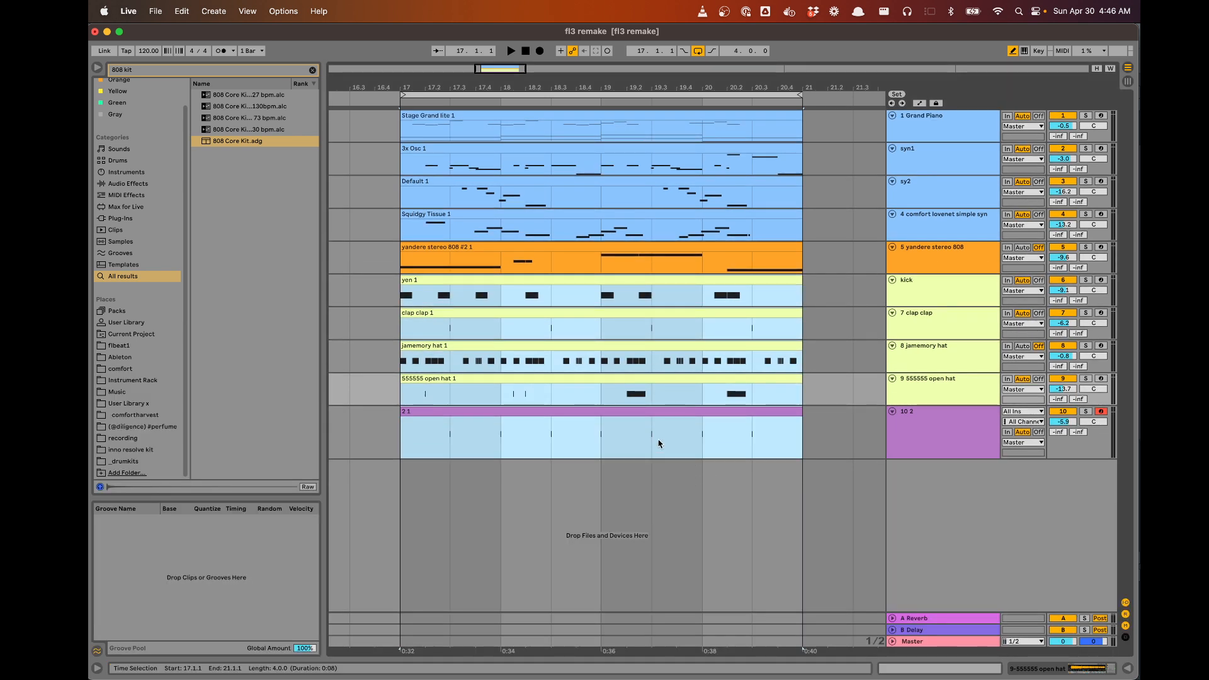
scroll(566, 342, "up", 1)
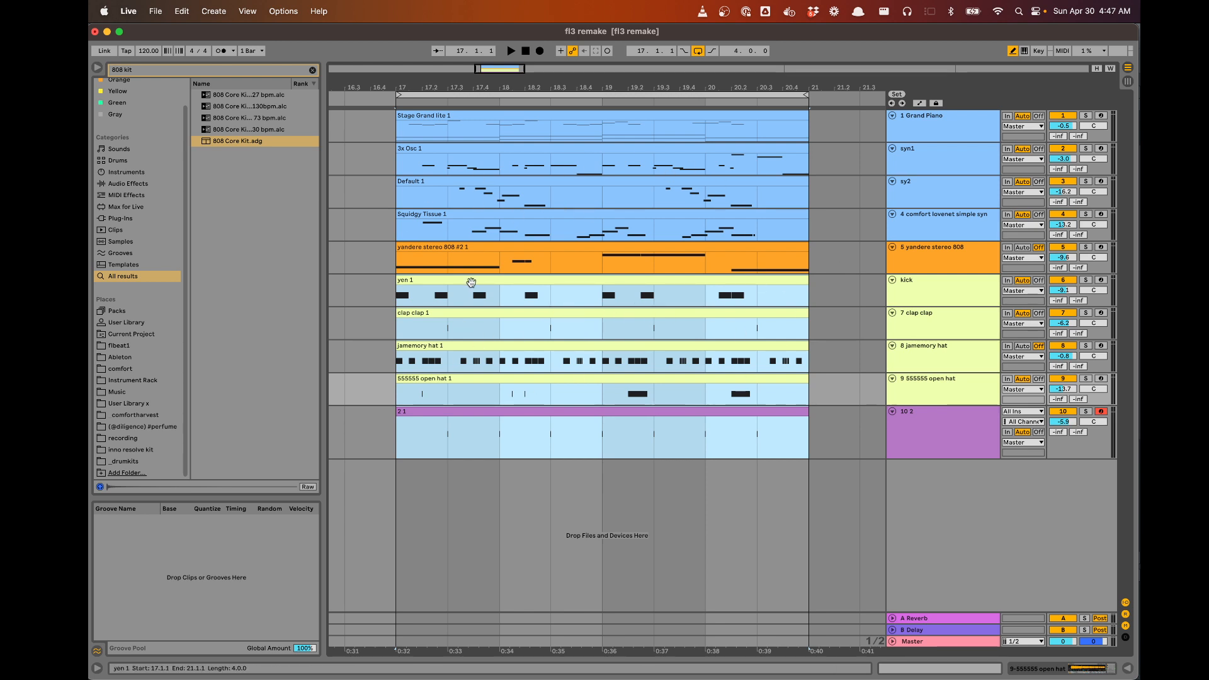
scroll(611, 312, "up", 3)
scroll(611, 318, "left", 3)
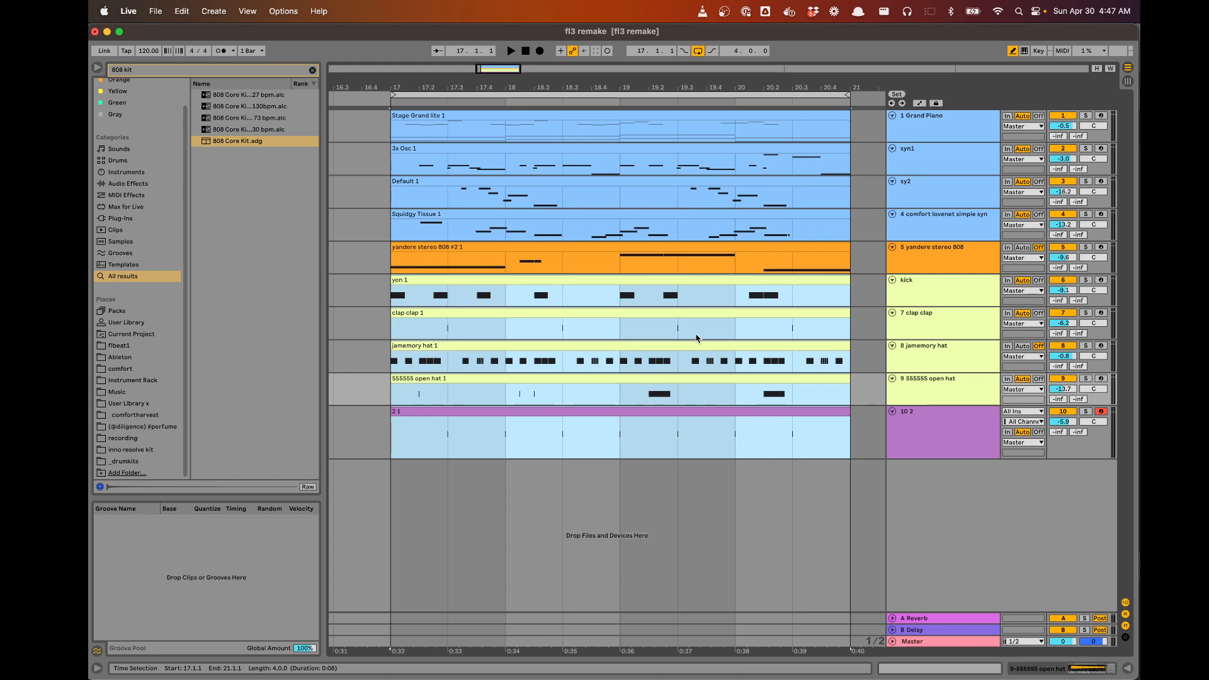
Switch to FL Studio and create an empty pattern named "new pattern"
key("super+Tab")
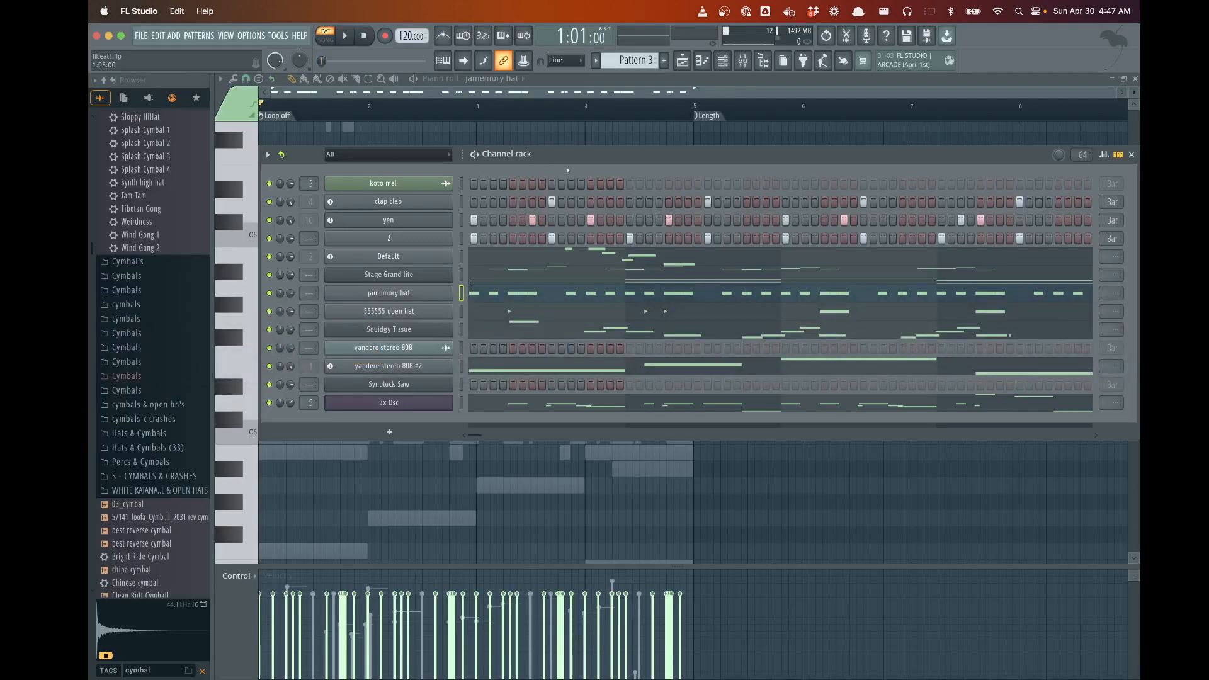
mouse_move(567, 170)
left_mouse_down()
mouse_move(584, 171)
mouse_move(557, 176)
left_mouse_up()
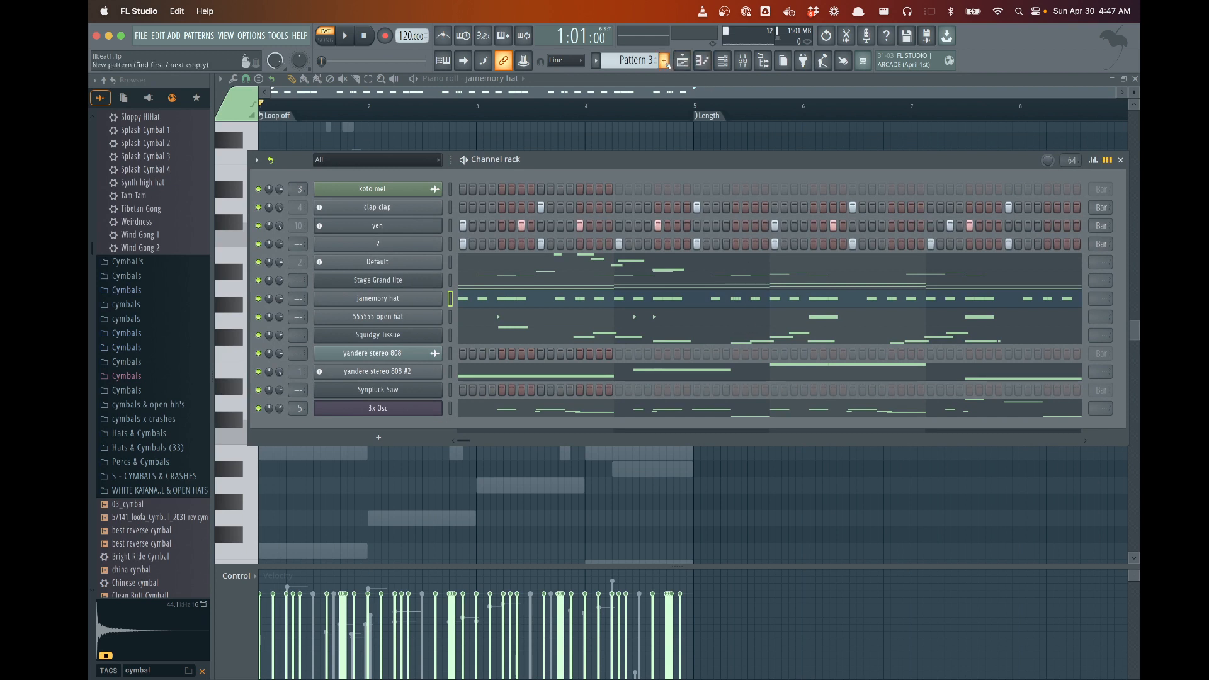
left_click(664, 59)
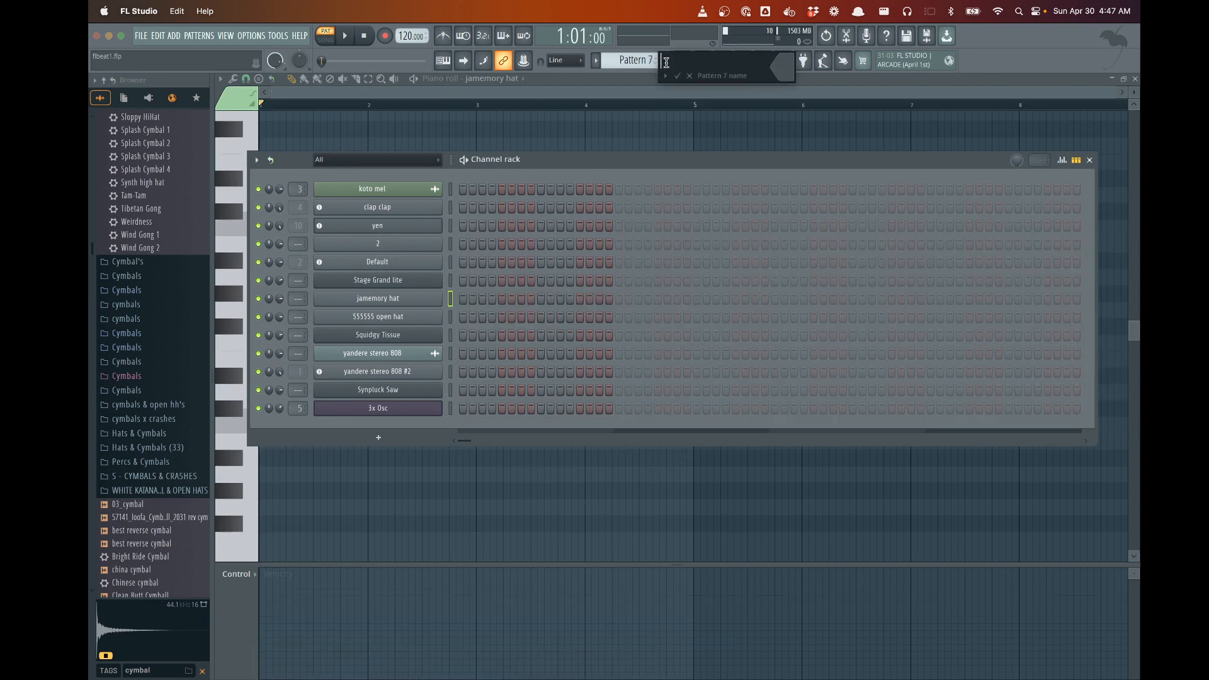
type("new pattern")
key("Return")
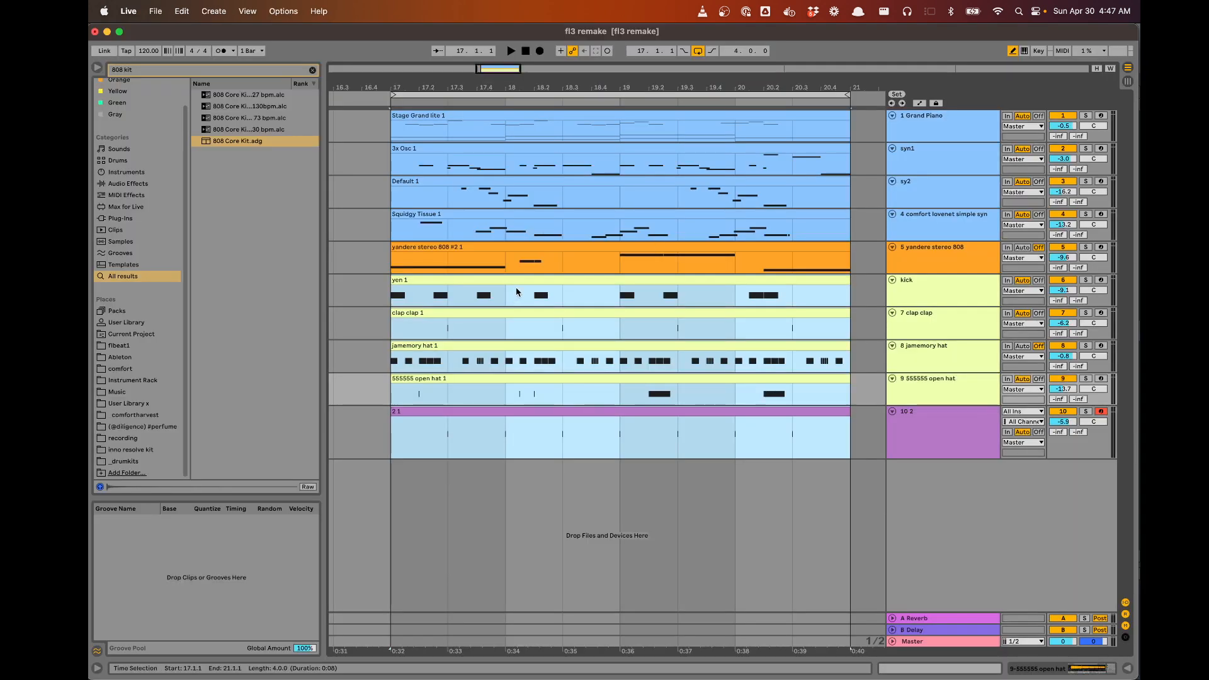
Duplicate the bar 17 to 21 section across all tracks, and insert two bars of empty time at bar 21 before the copy
left_click(521, 294)
key("super+d")
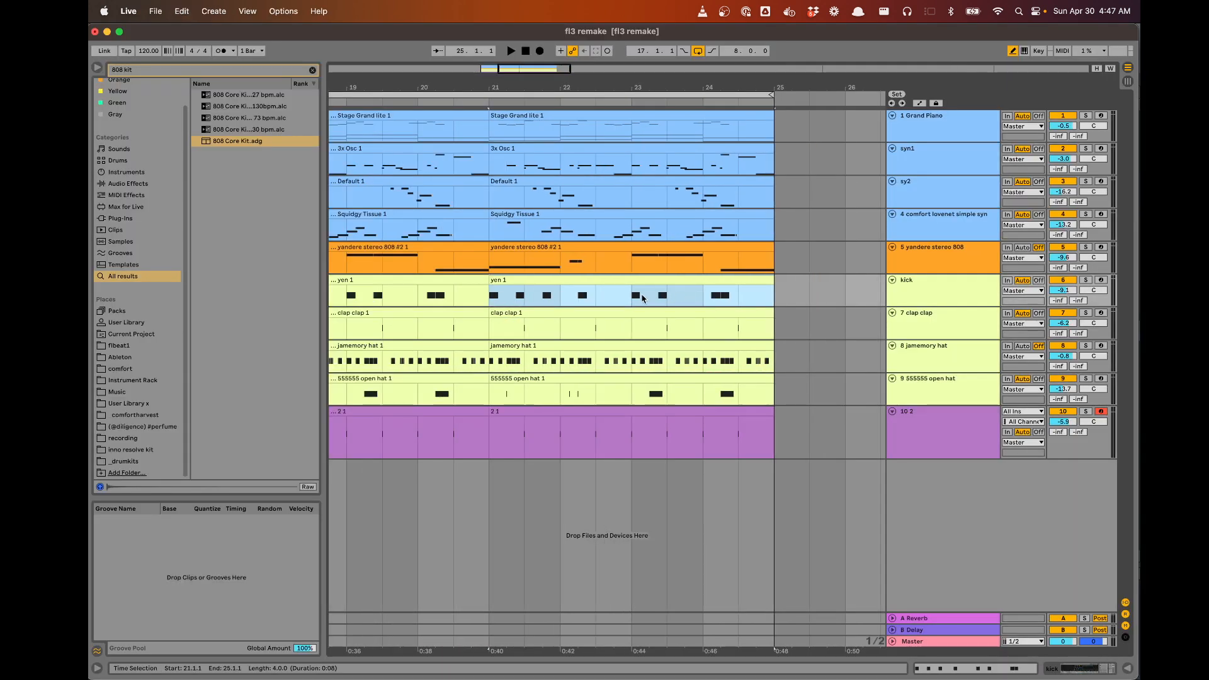
left_click_drag(503, 296, 558, 297)
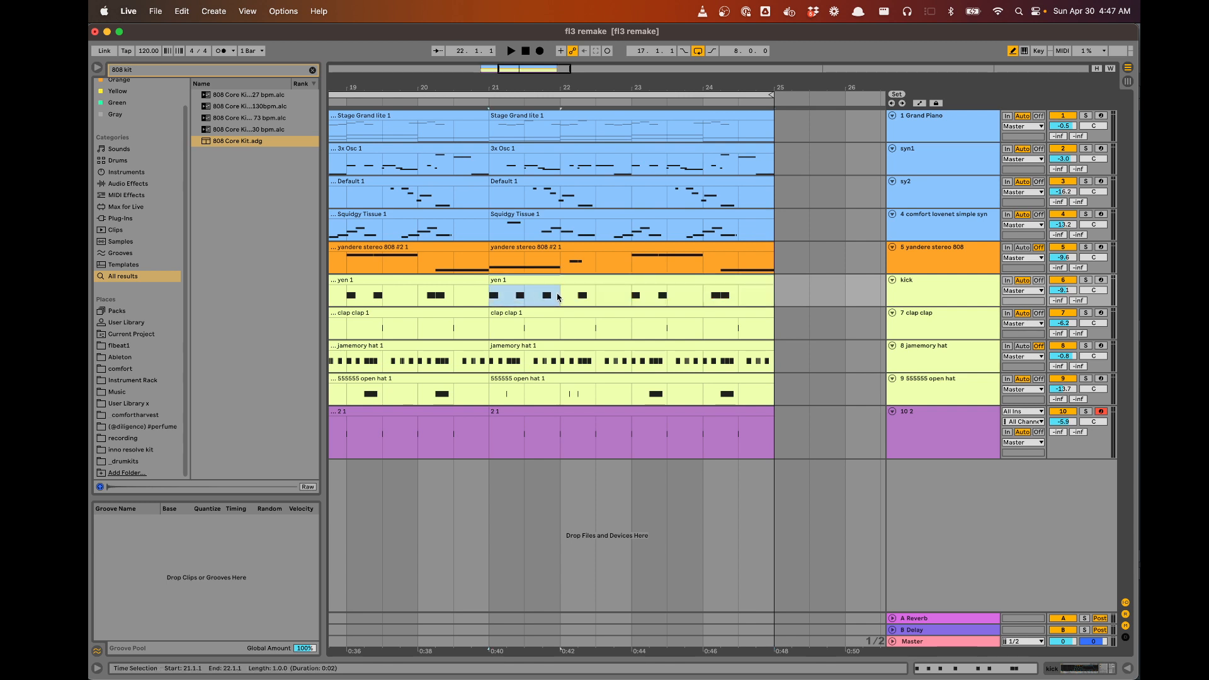
key("super+i")
key("super+i")
scroll(558, 297, "down", 3)
scroll(557, 297, "left", 1)
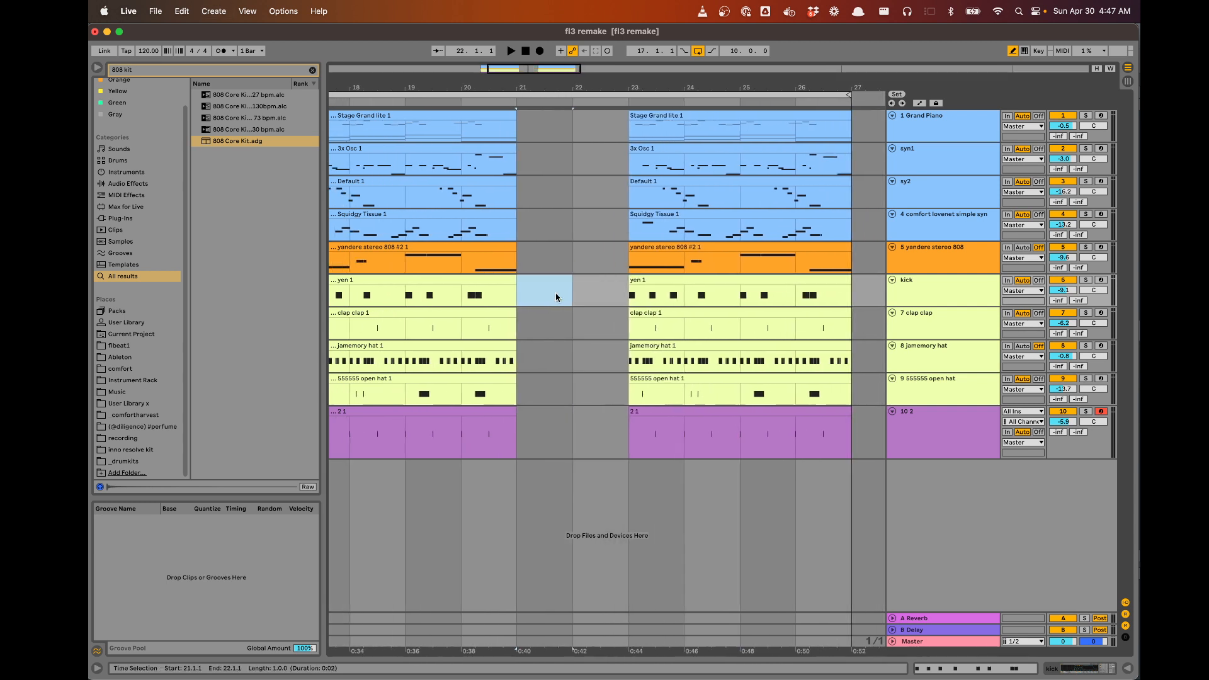
scroll(558, 297, "down", 3)
Delete the time of the duplicated section from bar 23 to bar 27 across all tracks
left_click(741, 276)
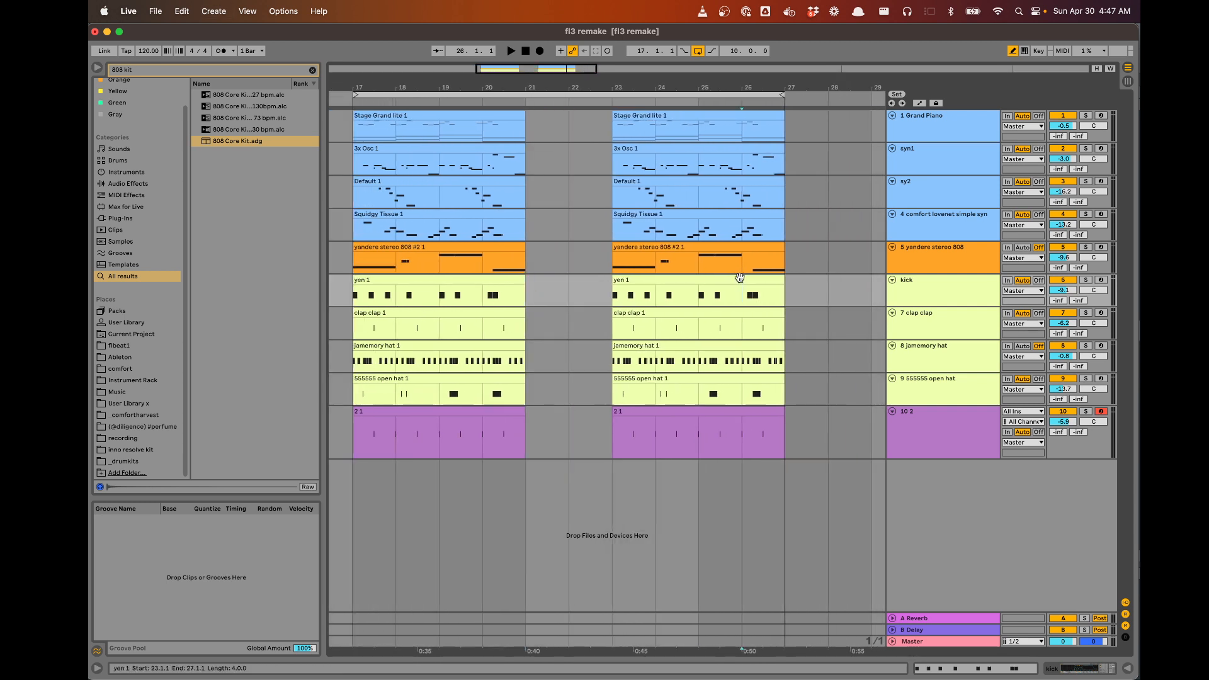
key("z")
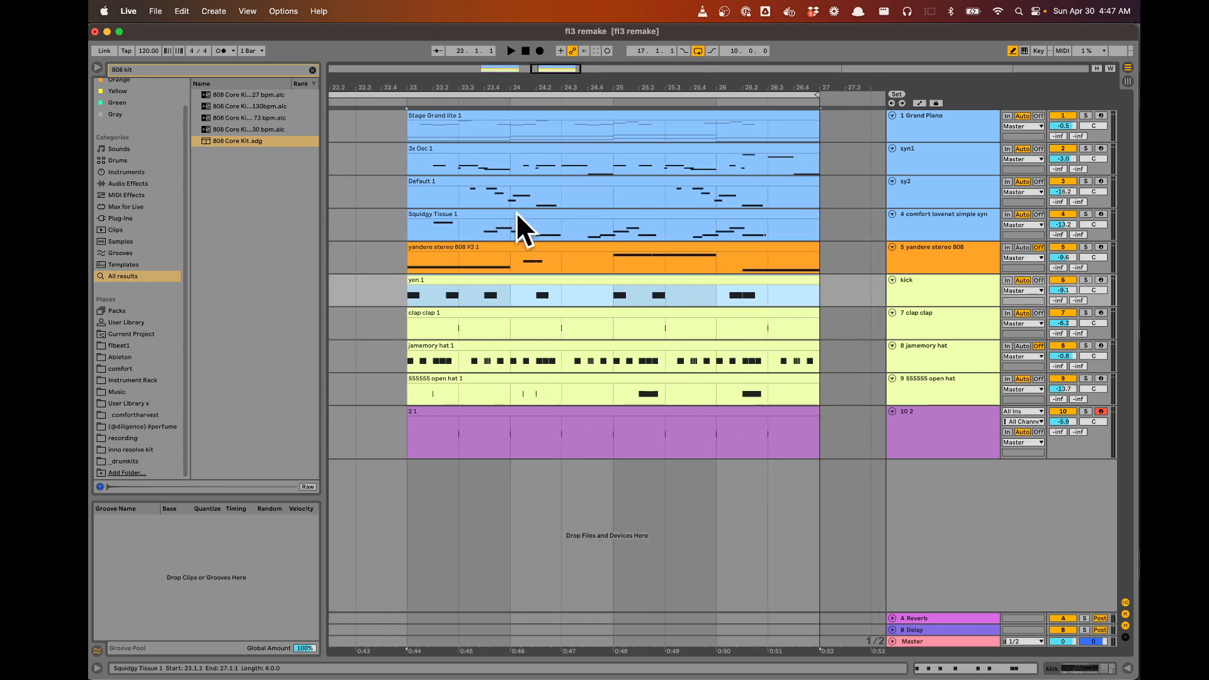
scroll(552, 277, "down", 1)
scroll(553, 277, "down", 3)
left_click(564, 406)
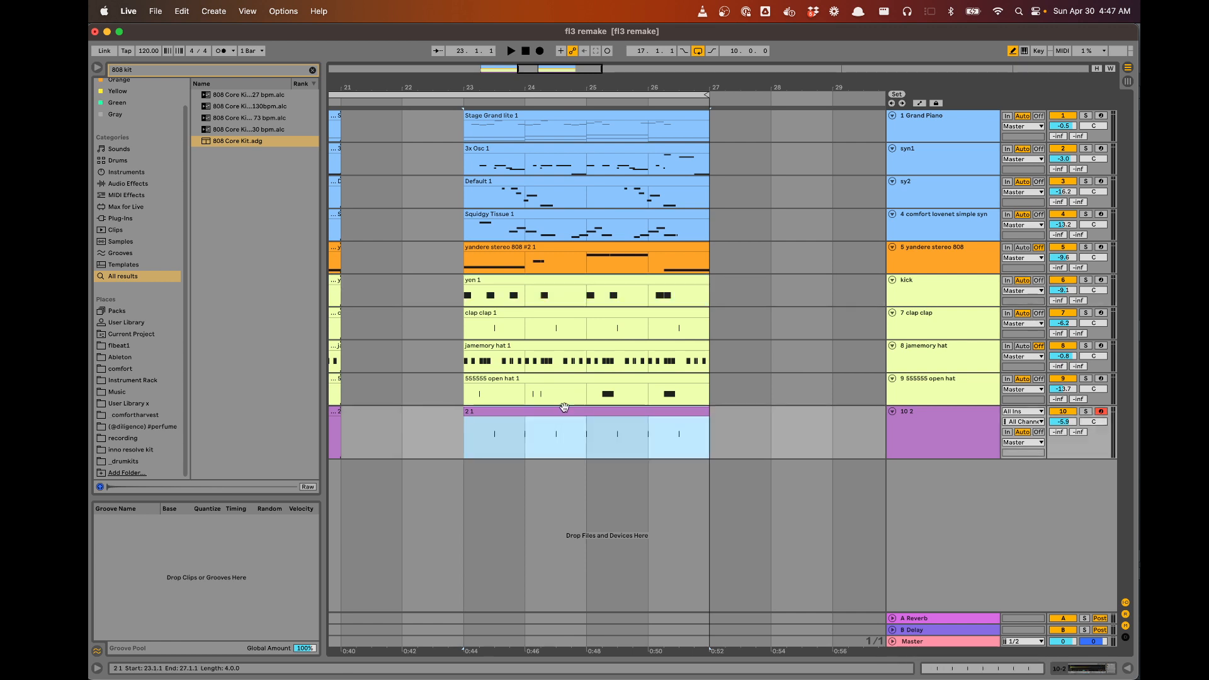
scroll(563, 406, "down", 3)
scroll(563, 406, "up", 5)
key("super+shift+BackSpace")
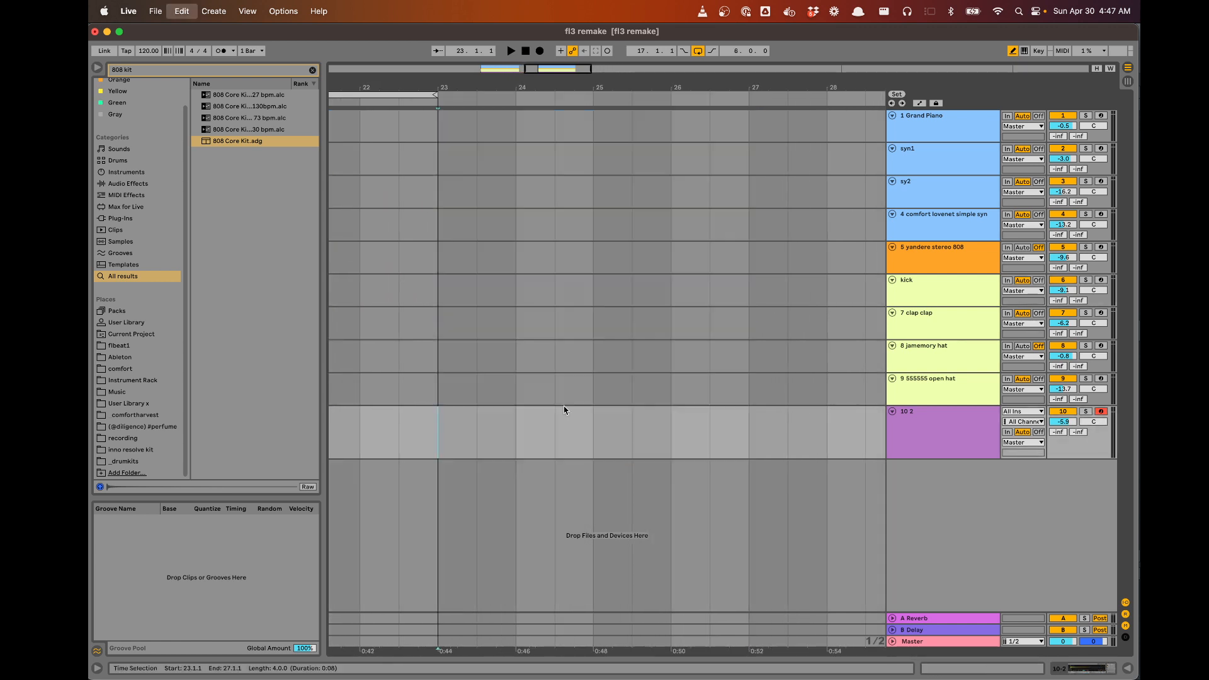
scroll(563, 410, "down", 3)
scroll(567, 406, "left", 2)
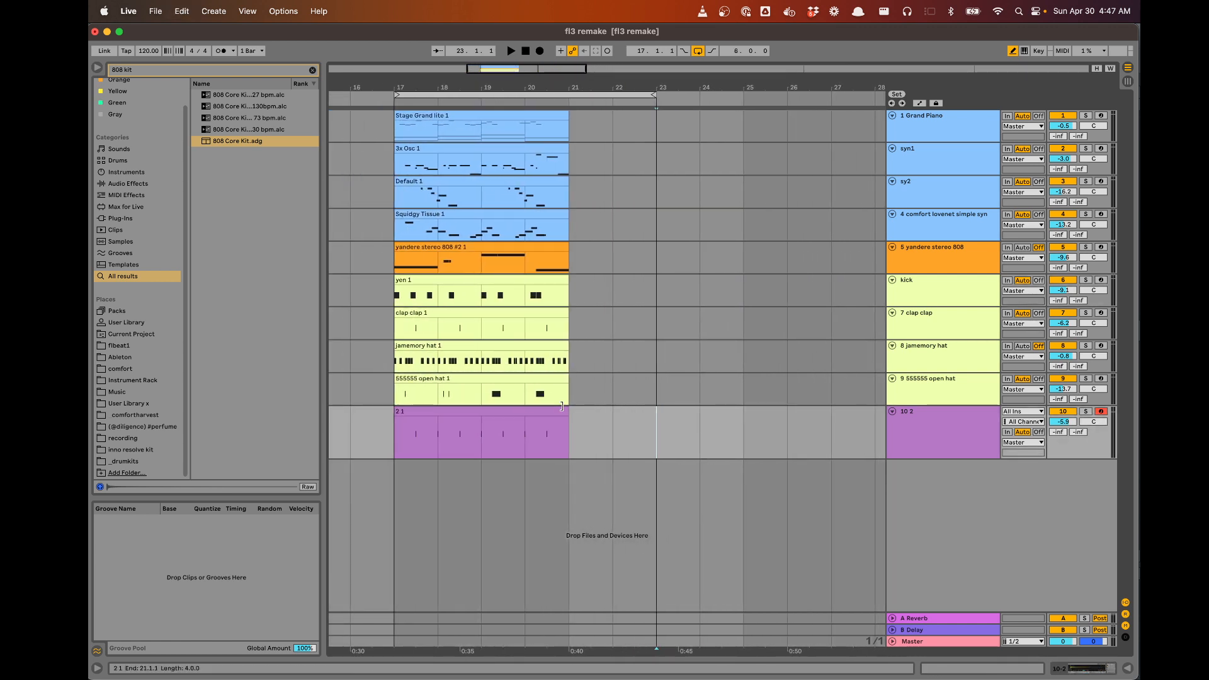
scroll(421, 387, "up", 5)
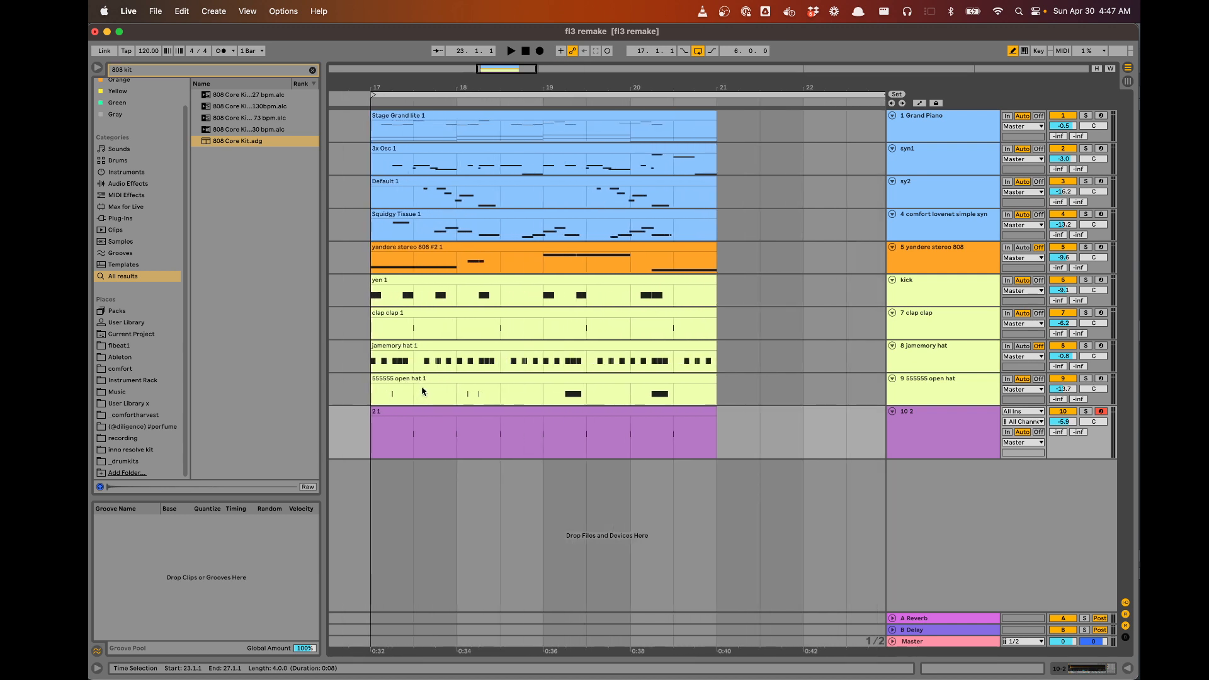
Switch to FL Studio, make Pattern 5 the current pattern, and reposition the channel rack
key("super+Tab")
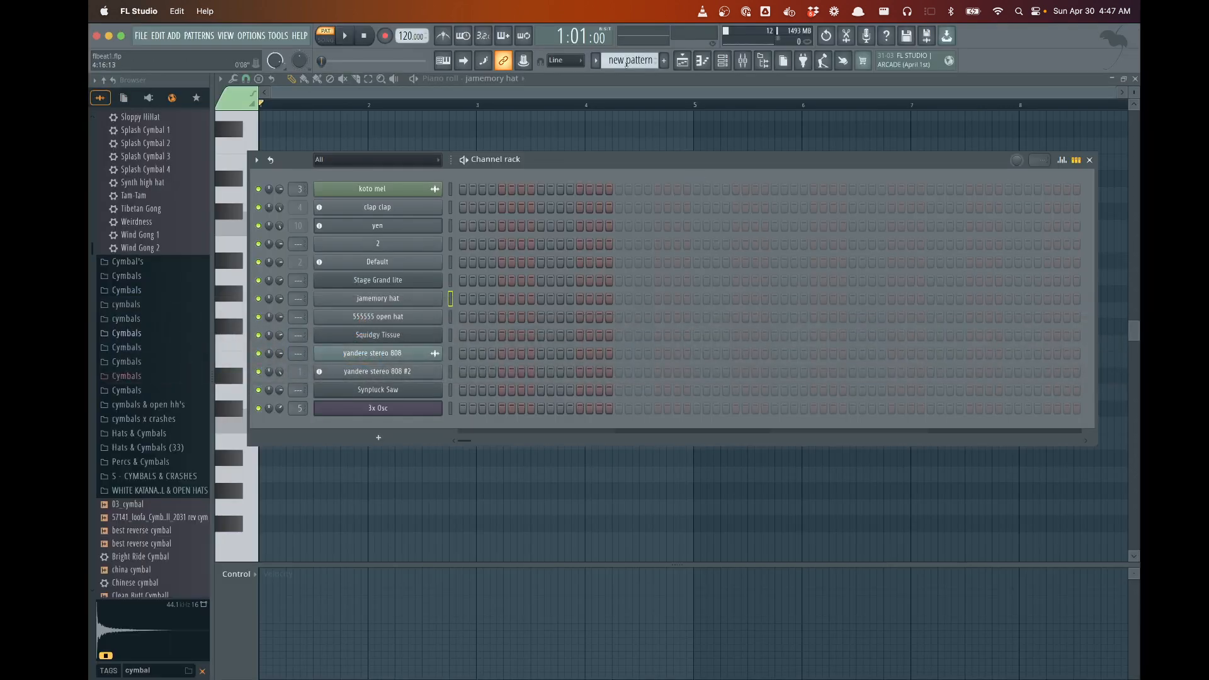
left_click_drag(642, 61, 642, 36)
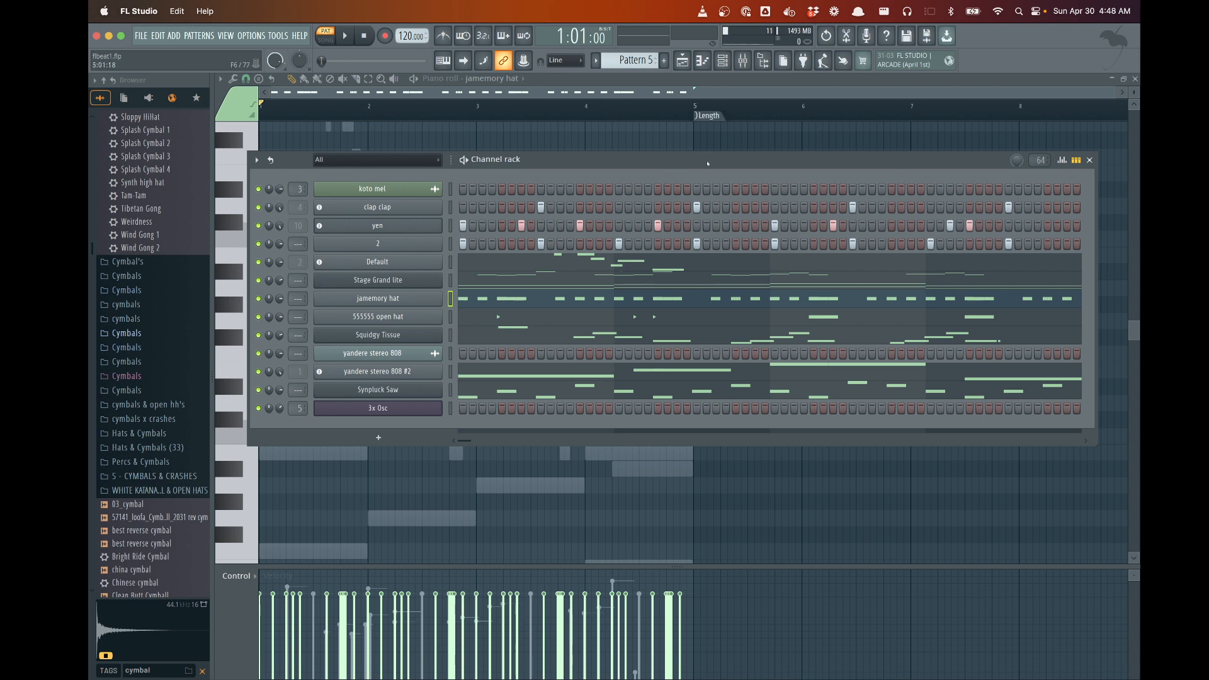
left_click_drag(709, 163, 717, 200)
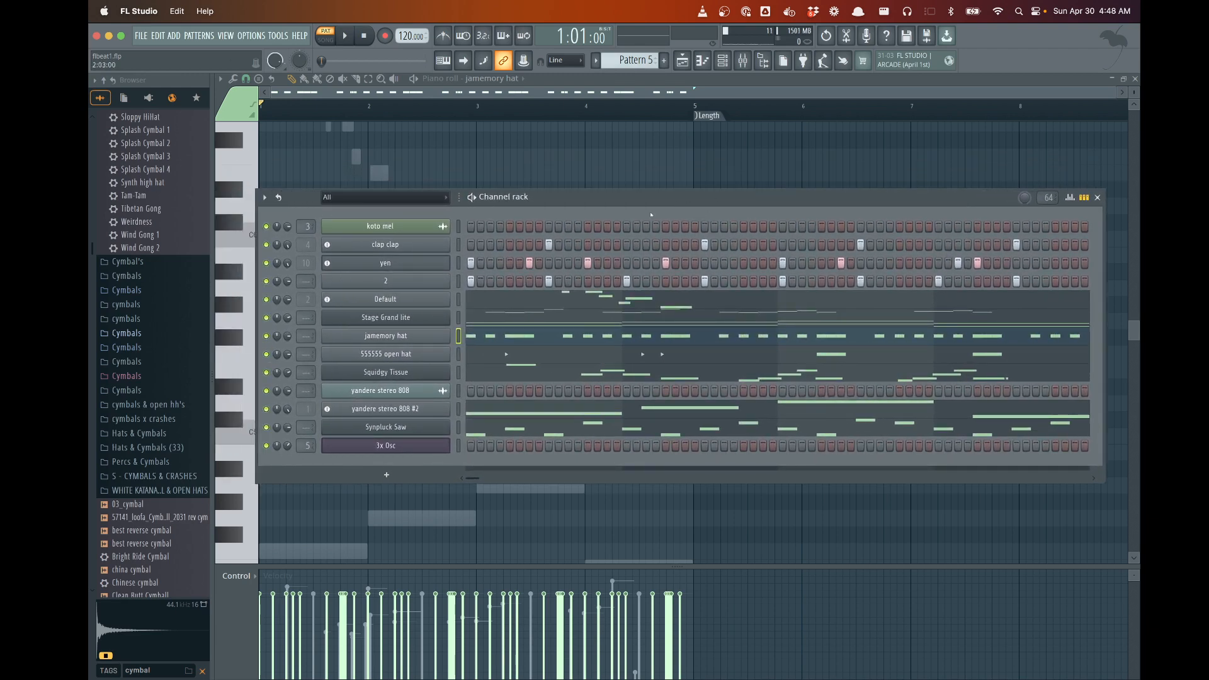
left_click_drag(655, 201, 635, 192)
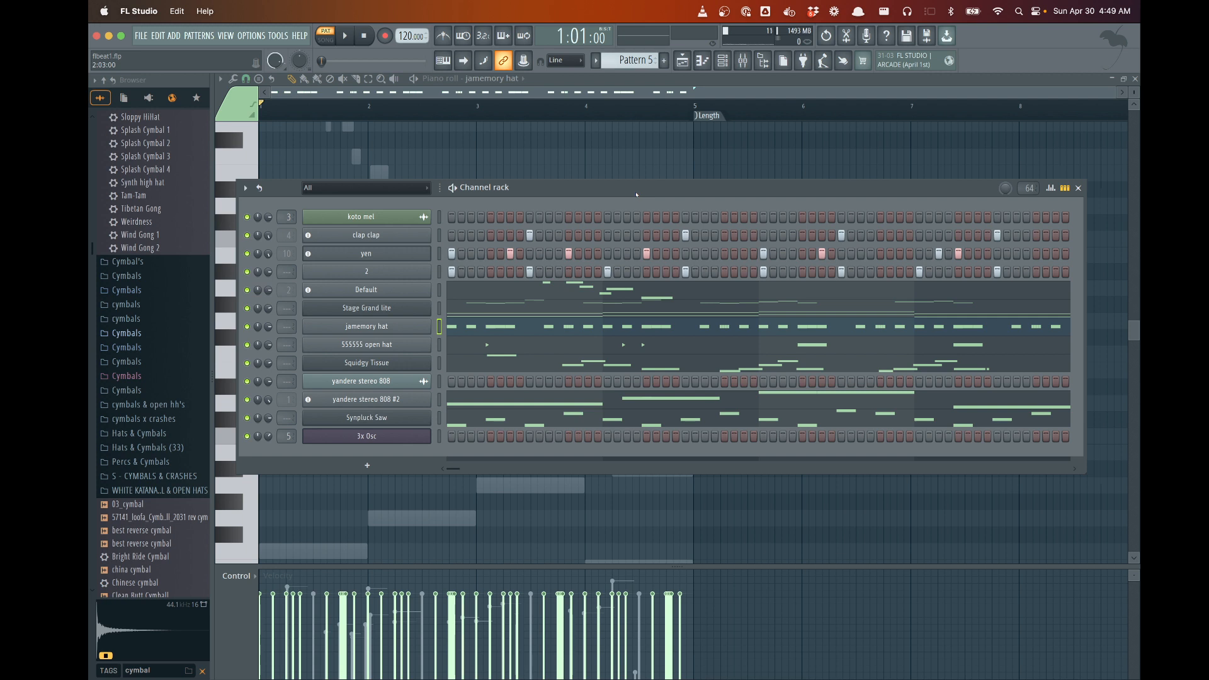
Play Pattern 5, and switch from the channel rack to the playlist
key("space")
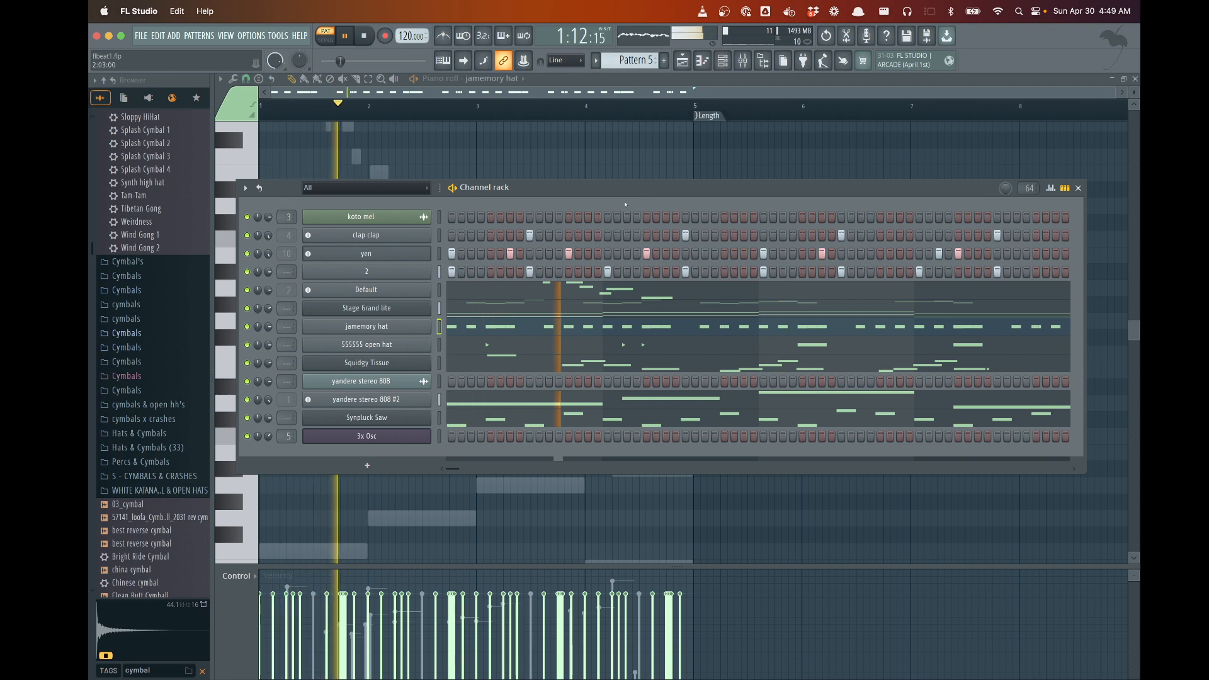
left_click(723, 60)
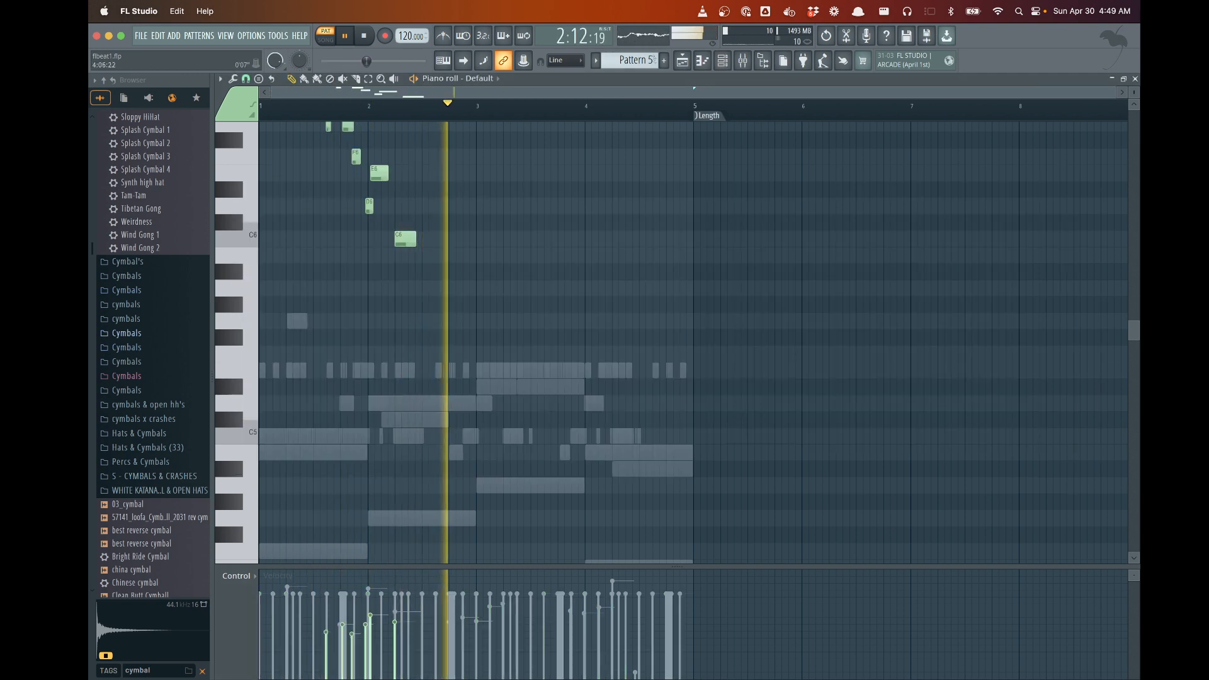
left_click(722, 67)
left_click(683, 61)
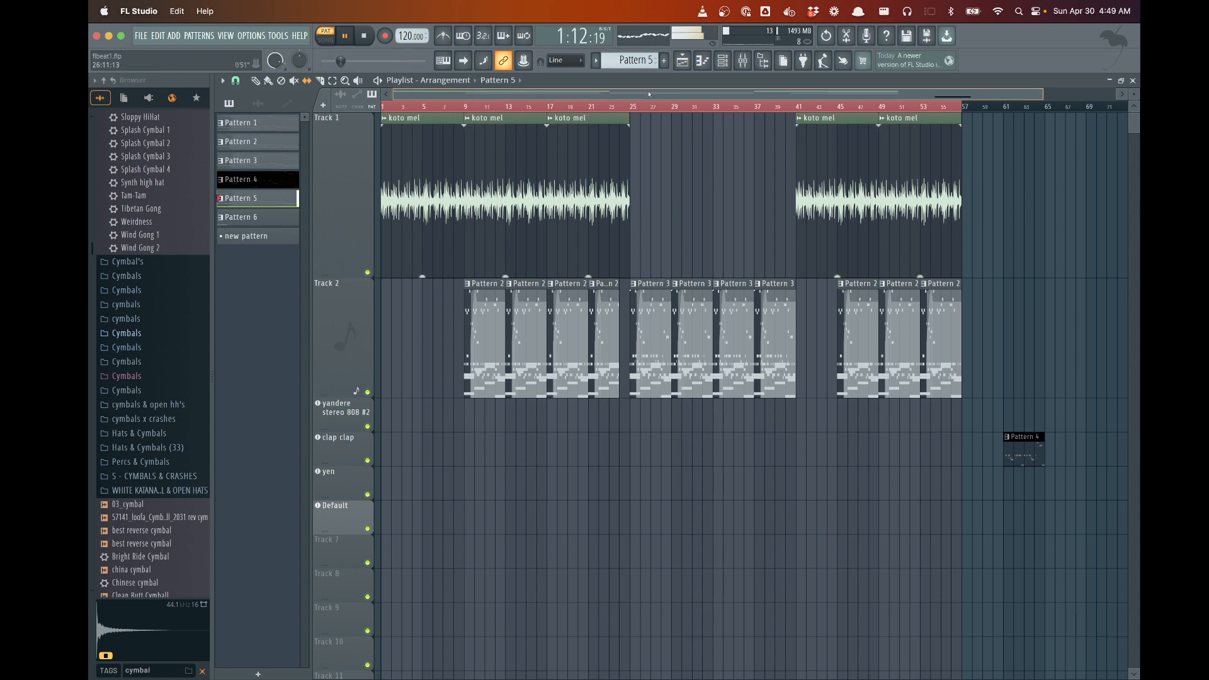
Open two of the Pattern 3 clips from the playlist in the piano roll, and return to the playlist
double_click(656, 282)
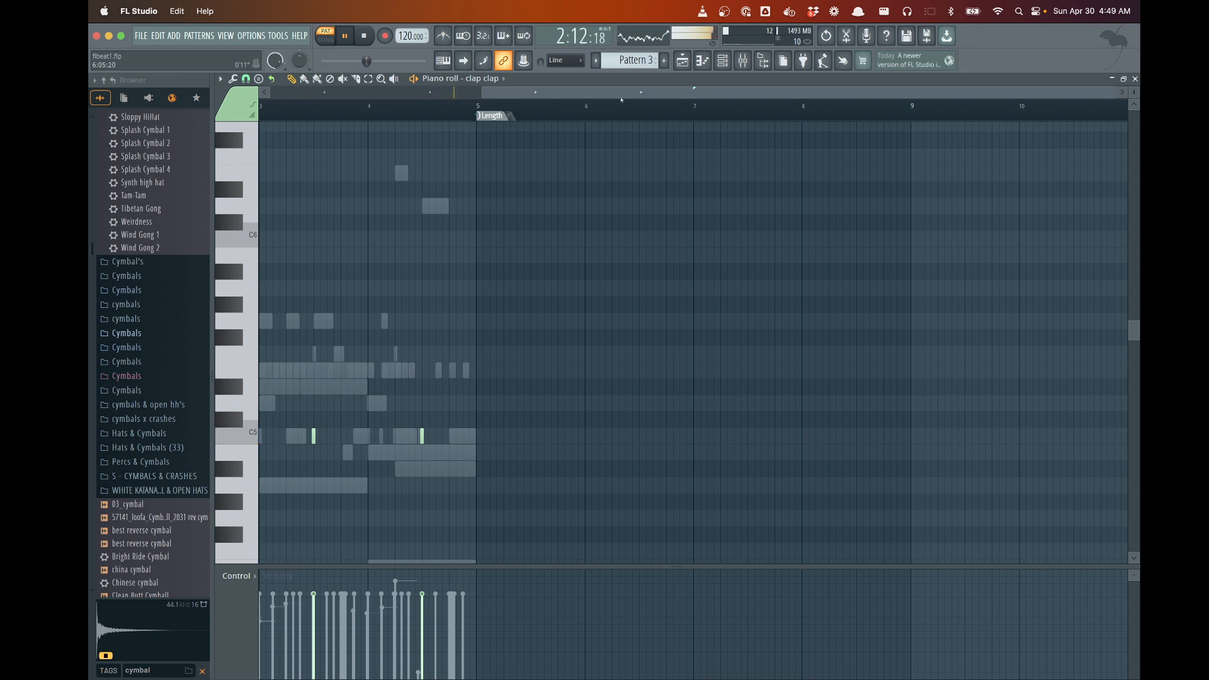
left_click(680, 64)
double_click(697, 284)
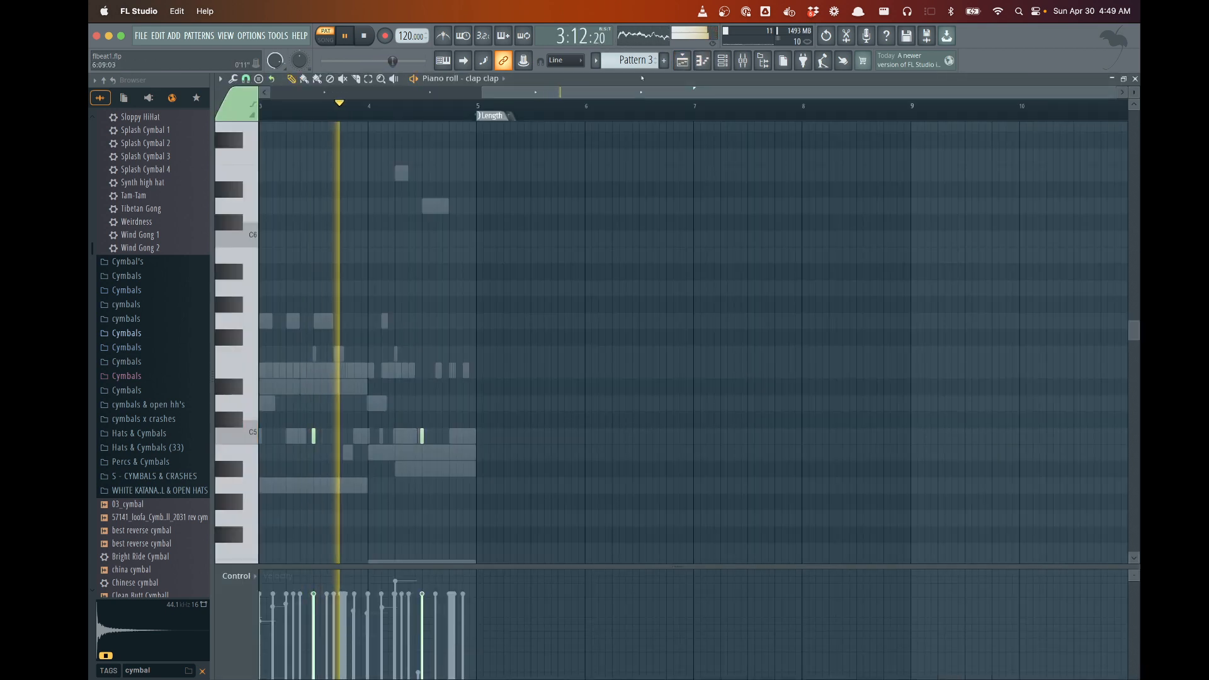
left_click(684, 62)
Change playback from pattern mode to song mode, and play the arrangement from bar 15
key("l")
key("space")
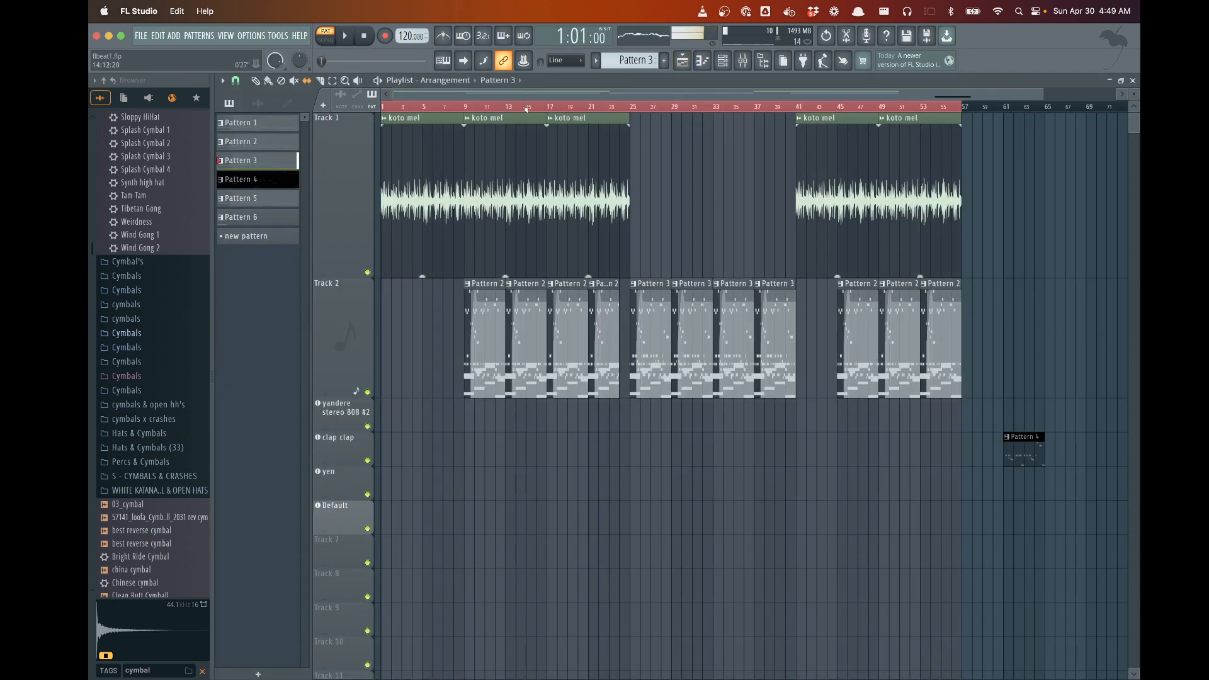
left_click(523, 107)
key("space")
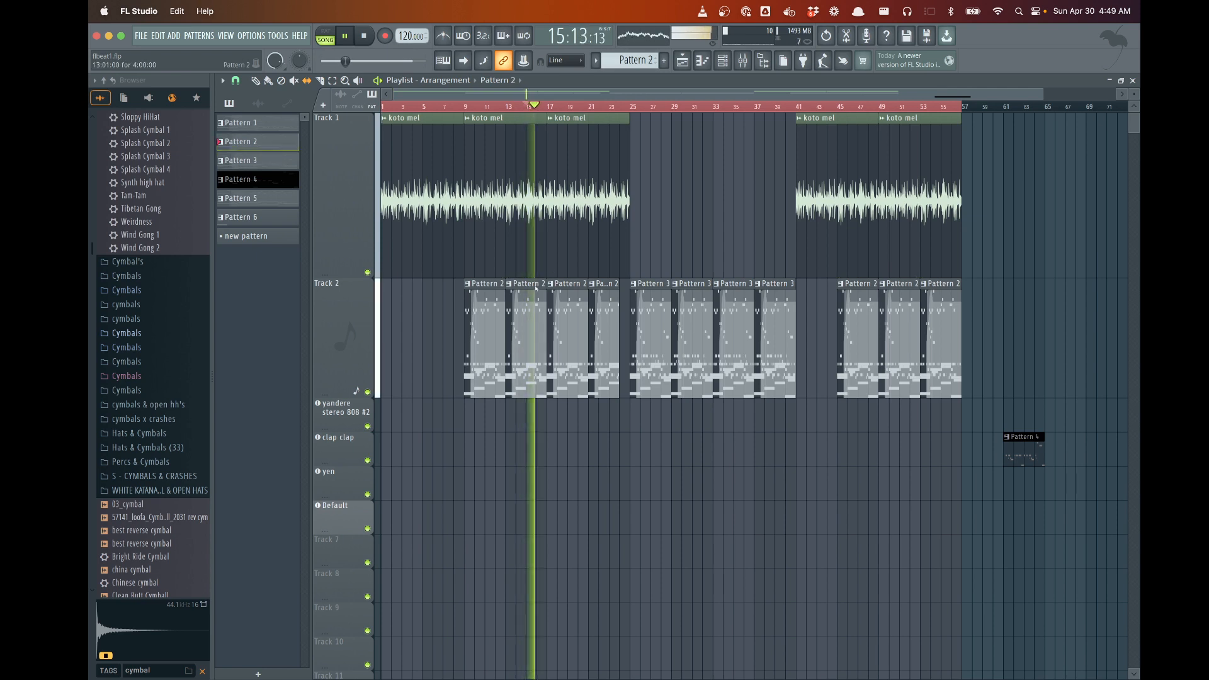
Open the second and third Pattern 2 clips from the playlist during playback, and stop the song
double_click(530, 283)
left_click(683, 62)
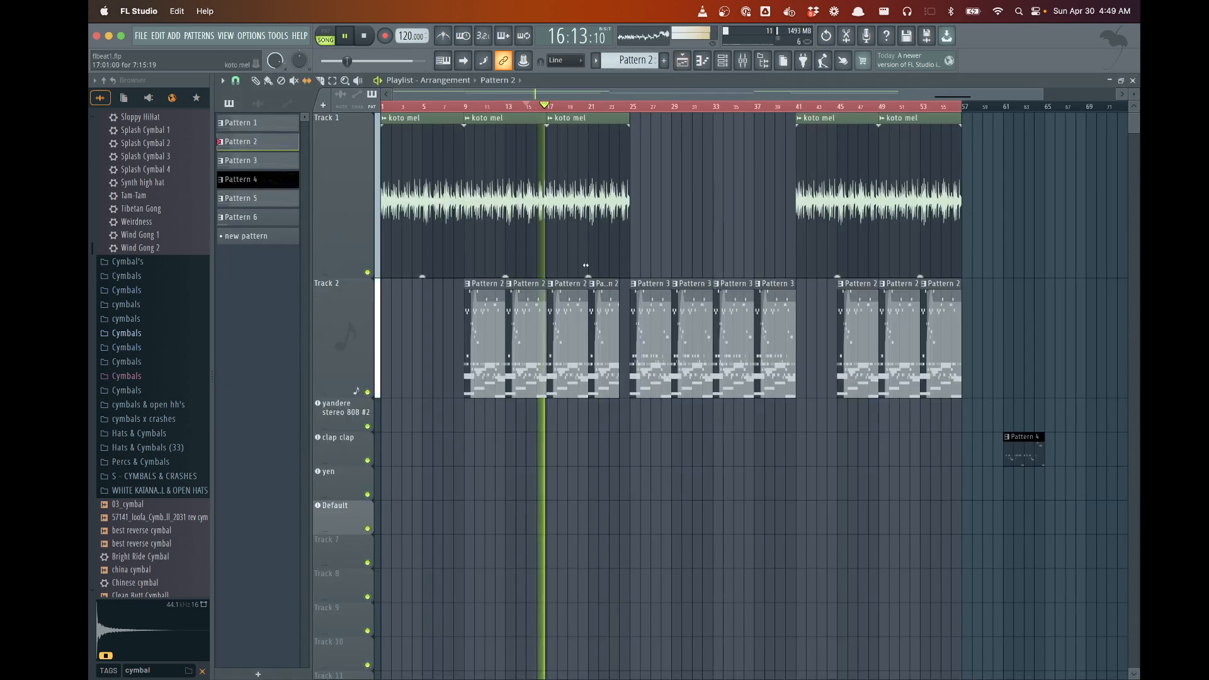
double_click(572, 283)
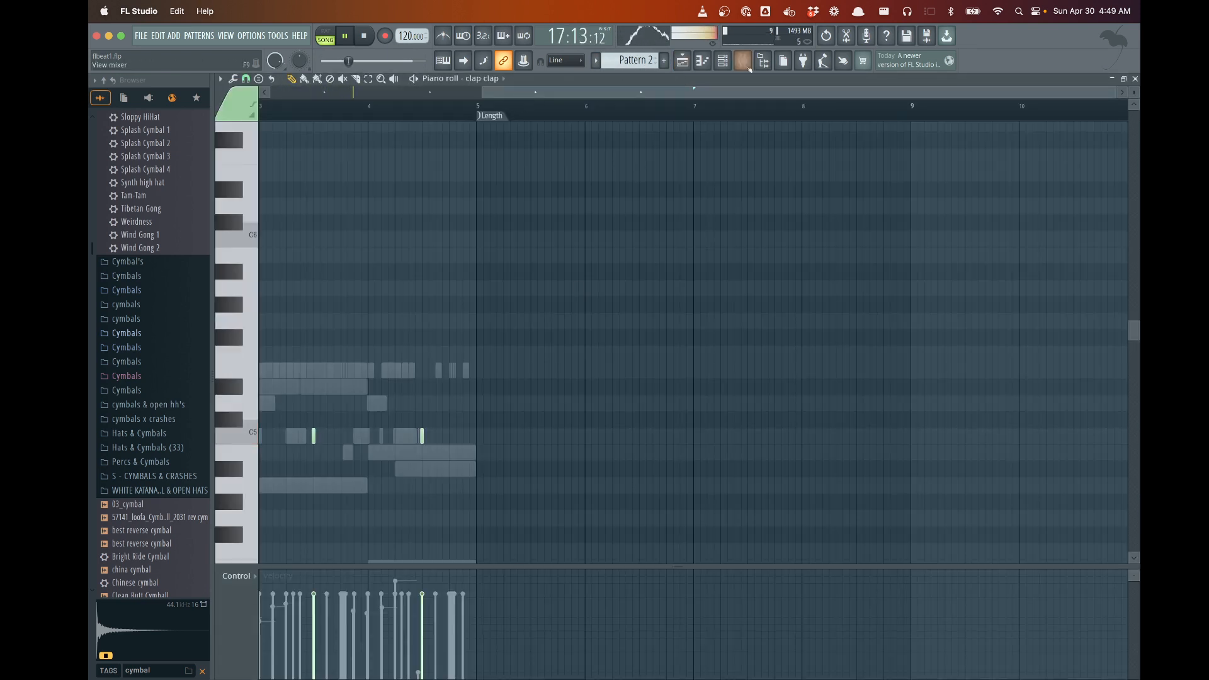
key("space")
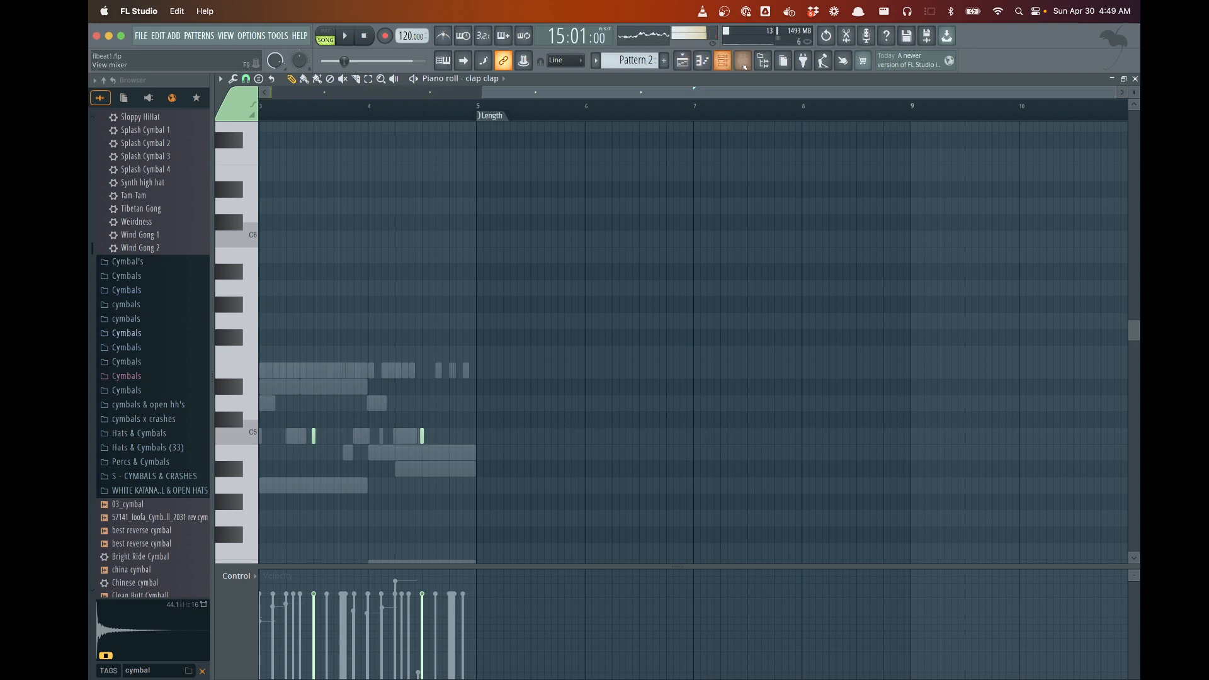
View the mixer, channel rack and playlist in turn, and look through the playlist's snap options
left_click(744, 62)
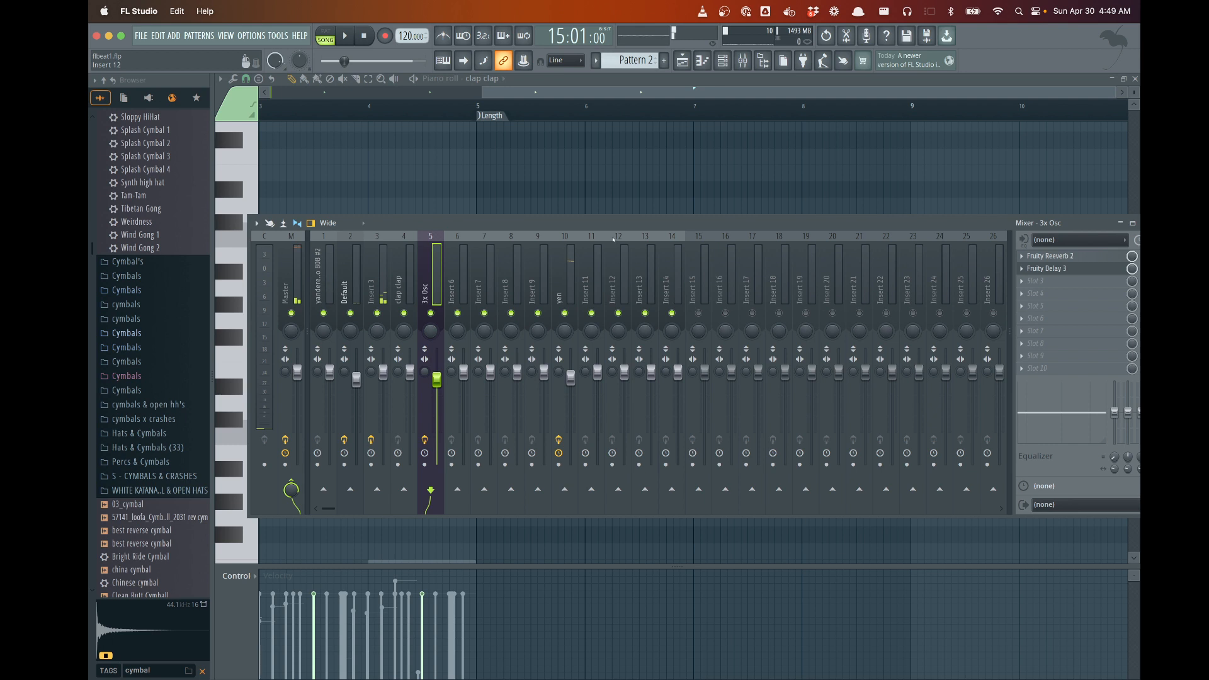
key("F6")
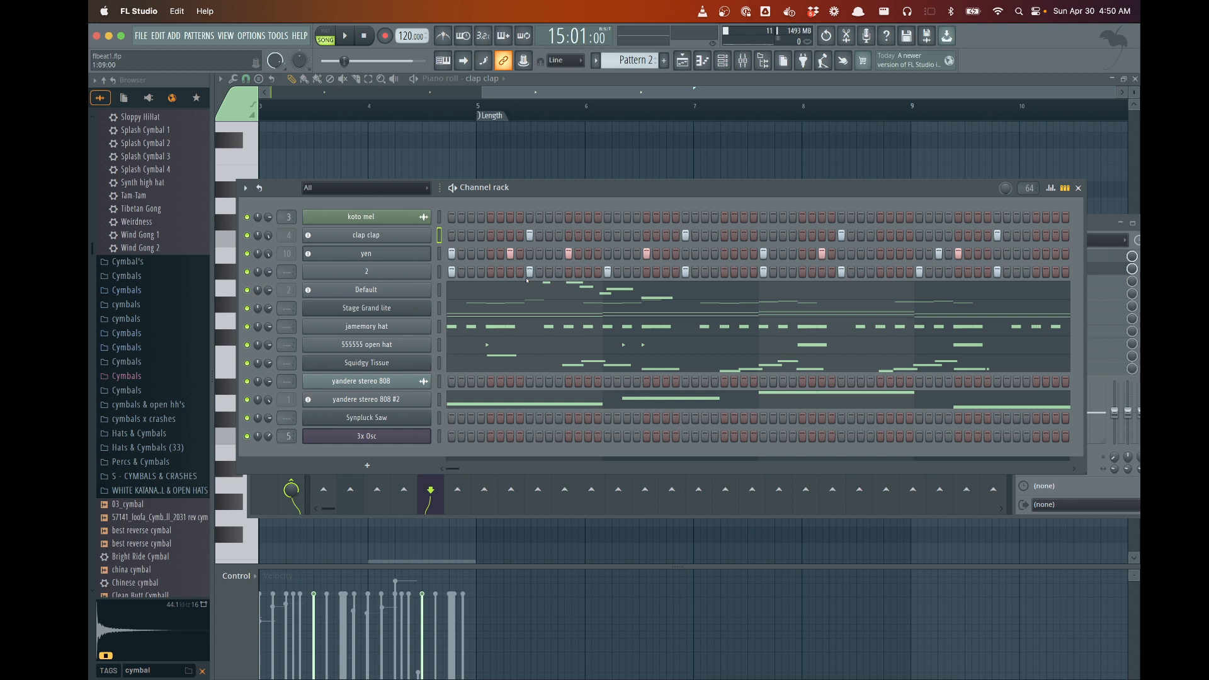
left_click(683, 62)
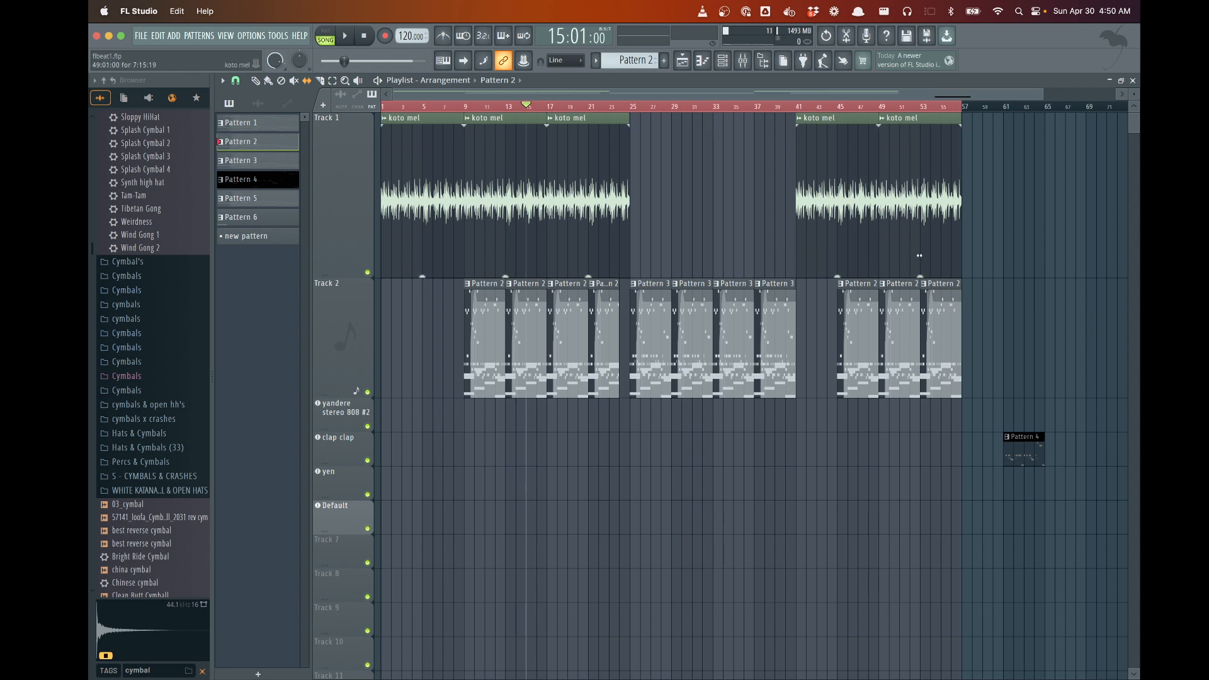
left_click(238, 81)
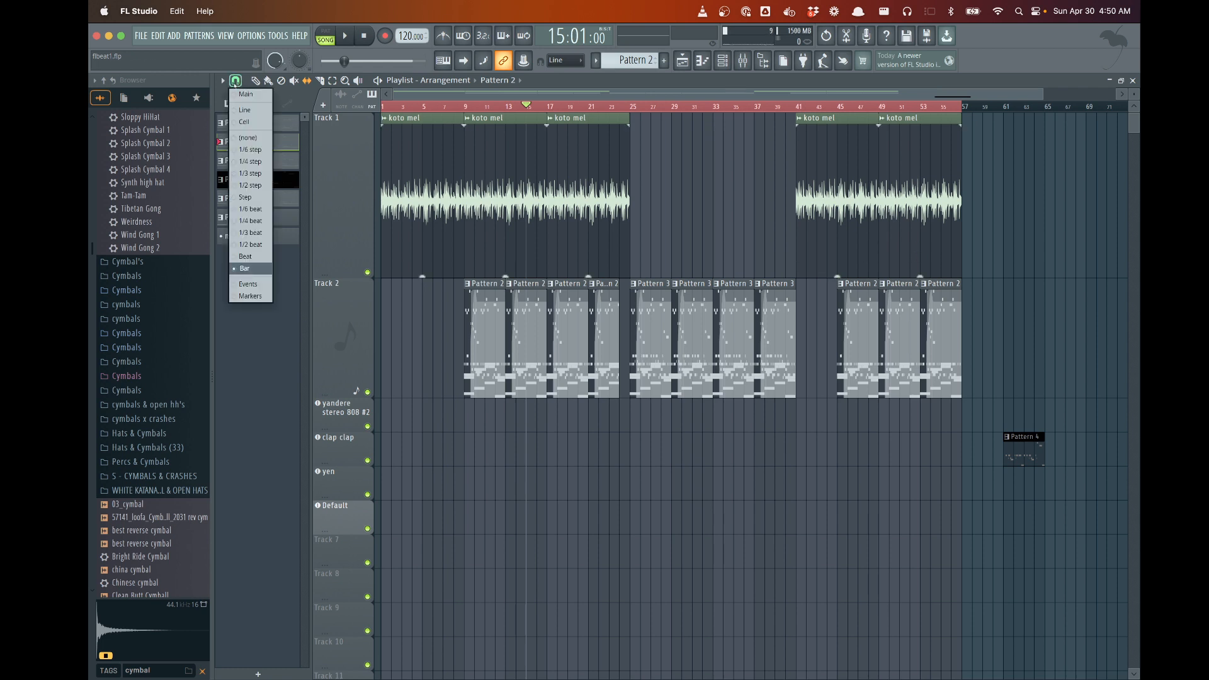
left_click(235, 83)
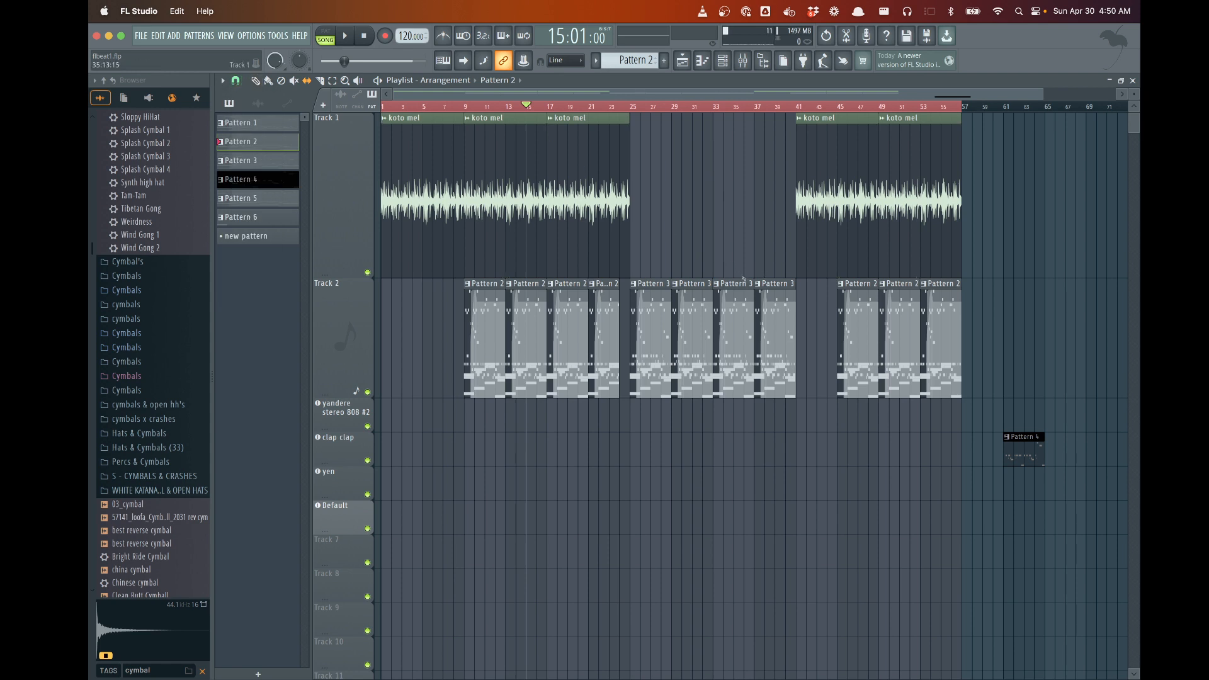
Show the channel rack over the playlist, and move it lower to uncover Track 1
key("super+Tab")
left_click(721, 64)
left_click(722, 63)
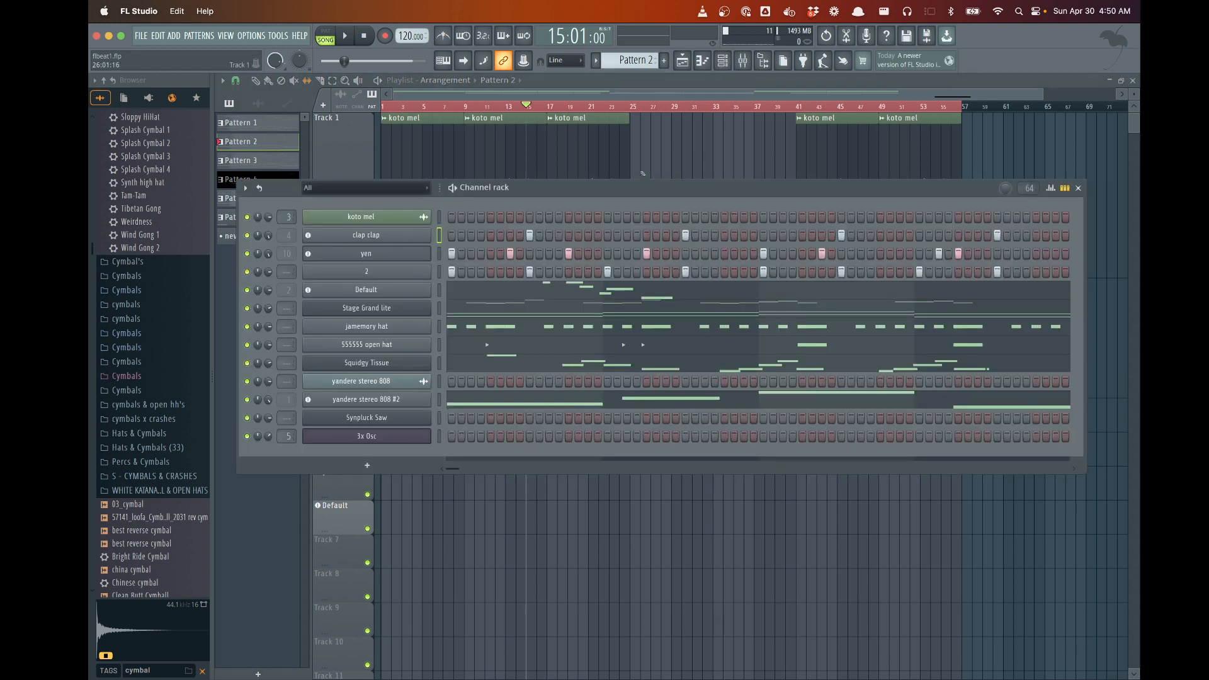
left_click_drag(643, 188, 628, 244)
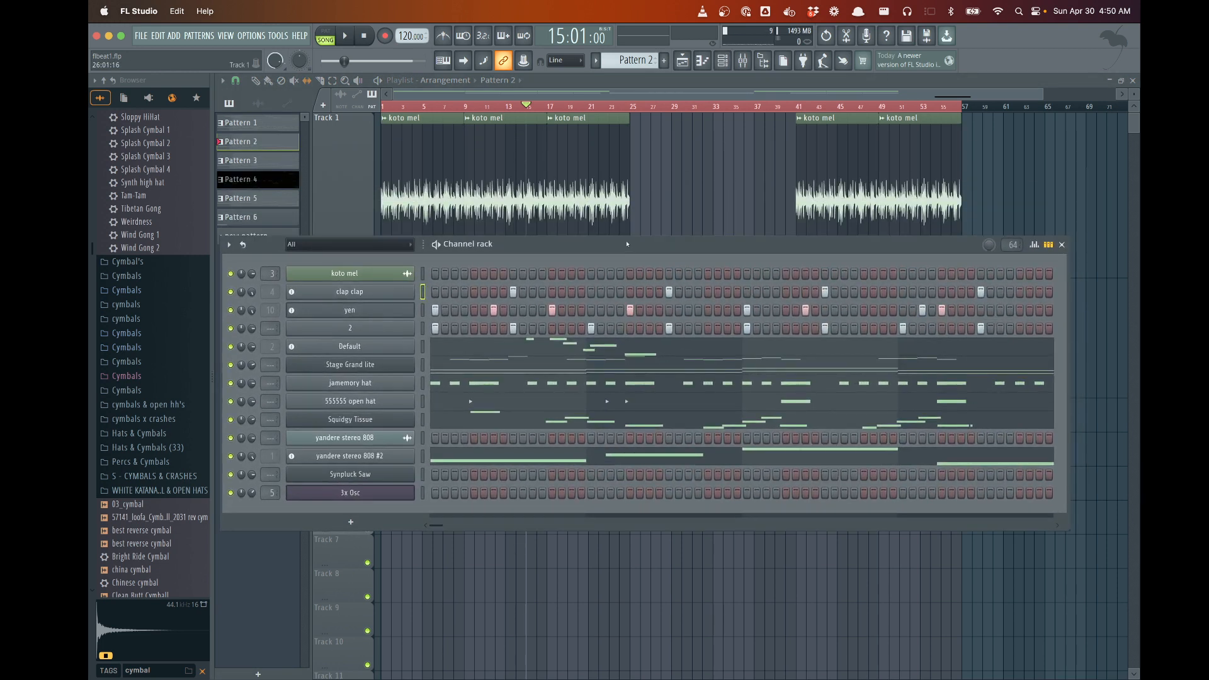
In Ableton Live, show the Grand Piano track's instrument and try to move it onto the 4 comfort lovenet simple syn track
key("super+Tab")
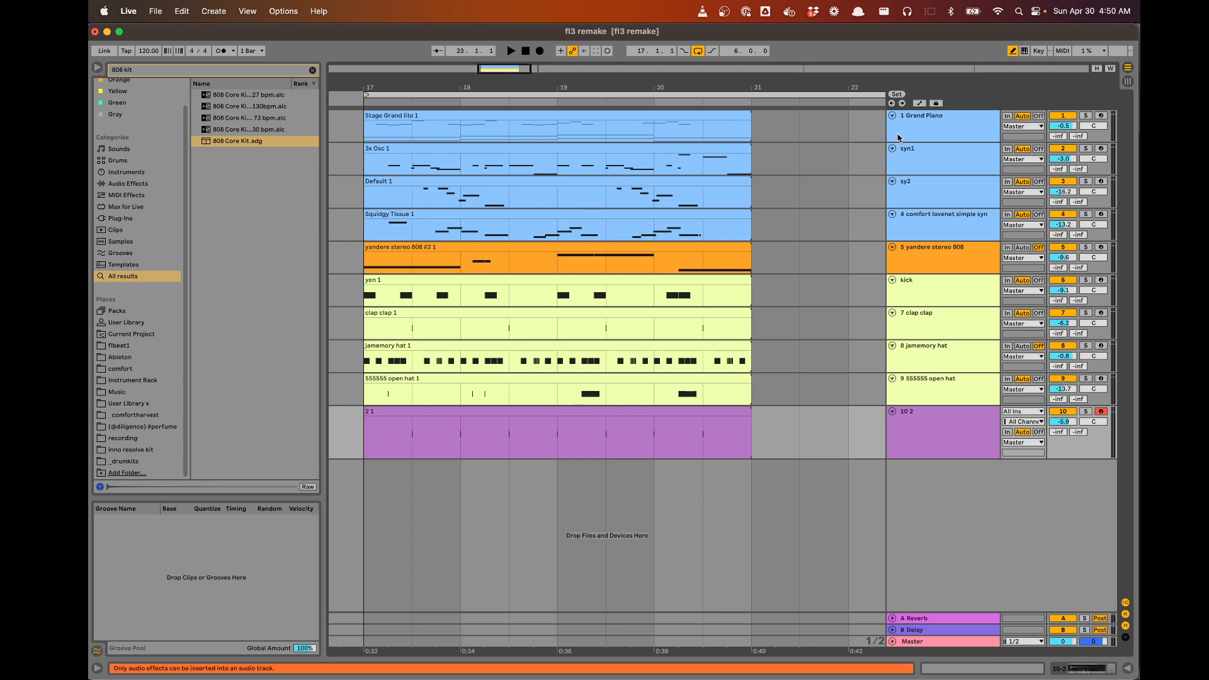
left_click(929, 131)
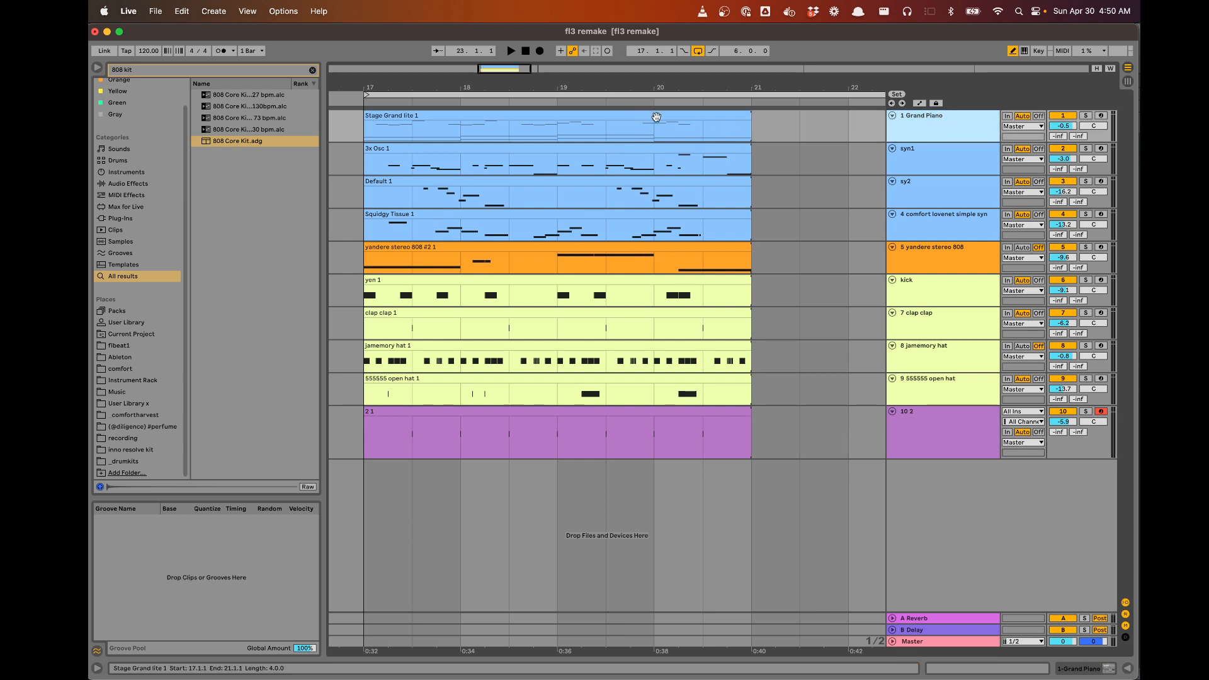
double_click(931, 136)
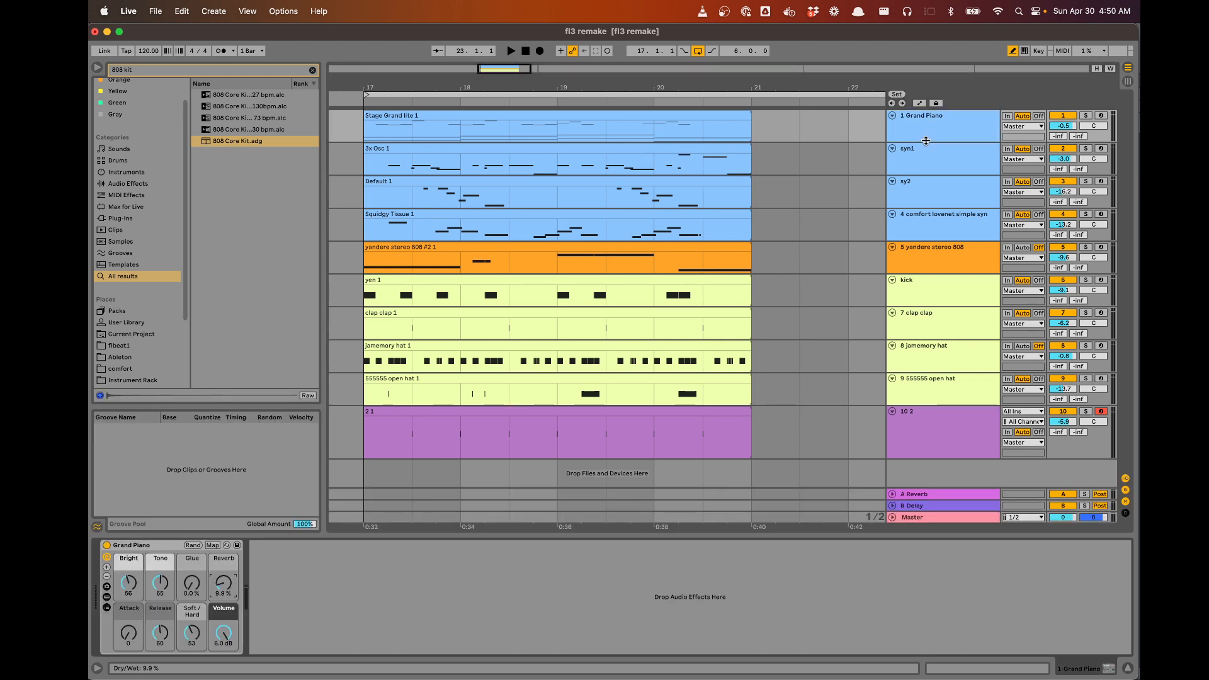
left_click(165, 548)
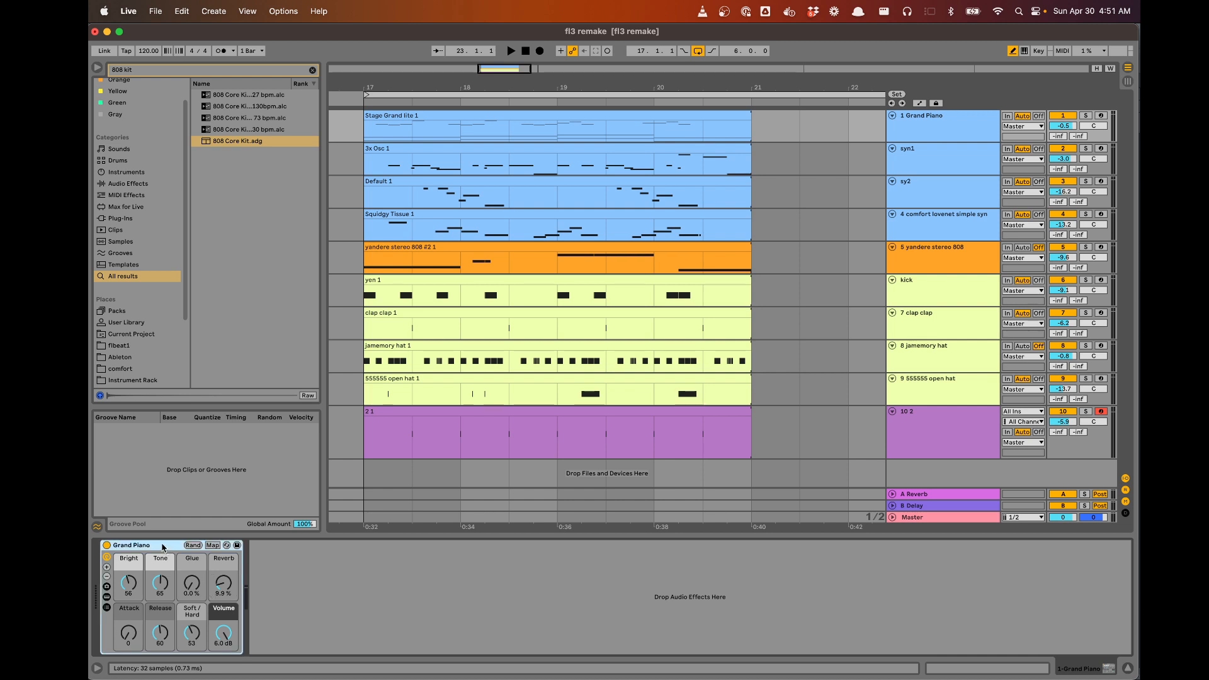
left_click_drag(162, 548, 946, 228)
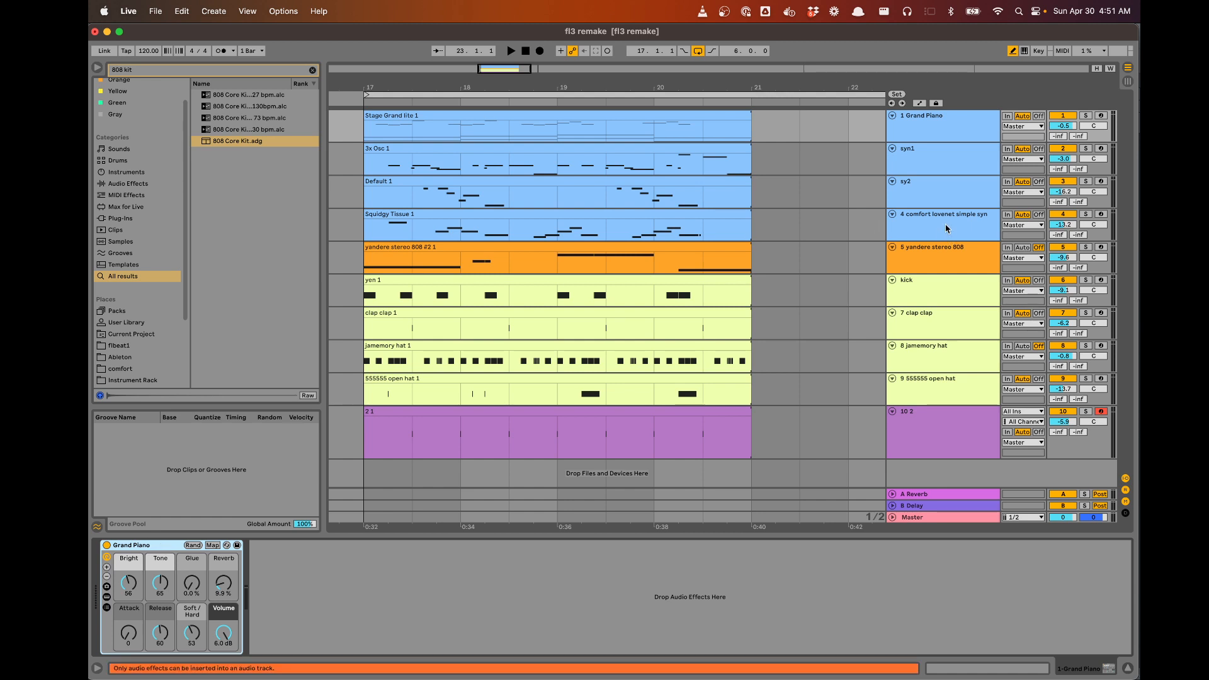
Show the devices of the 5 yandere stereo 808 track and of the syn1 track
left_click(922, 267)
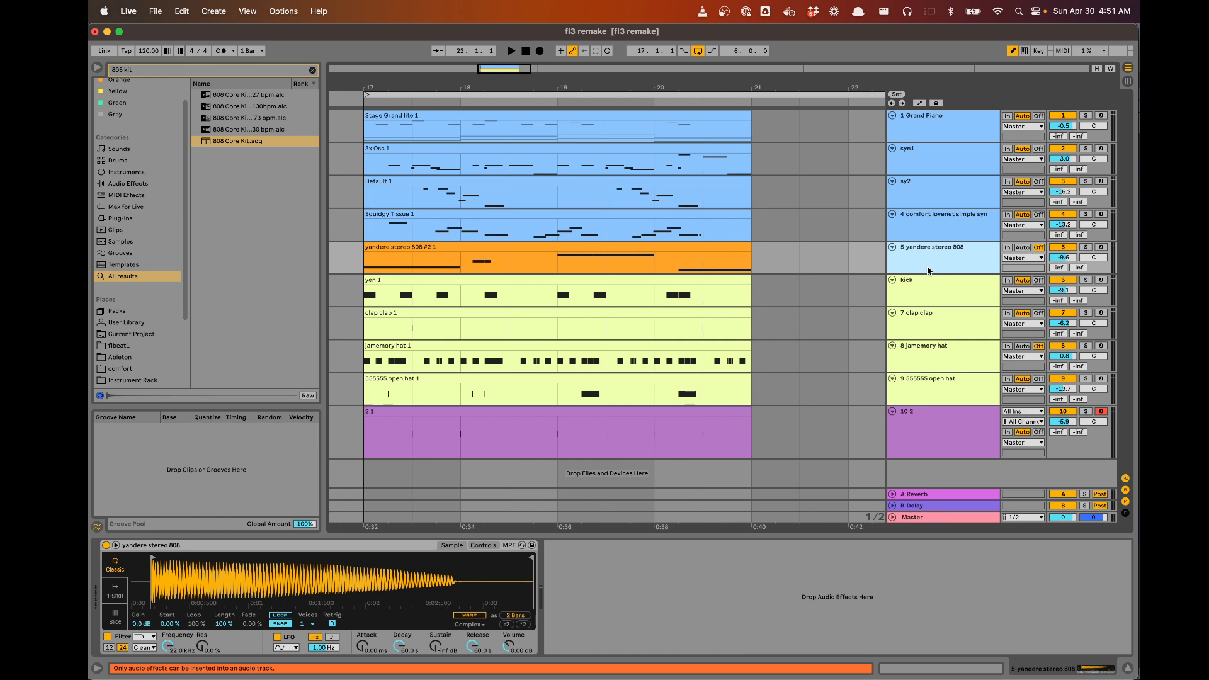
left_click(926, 169)
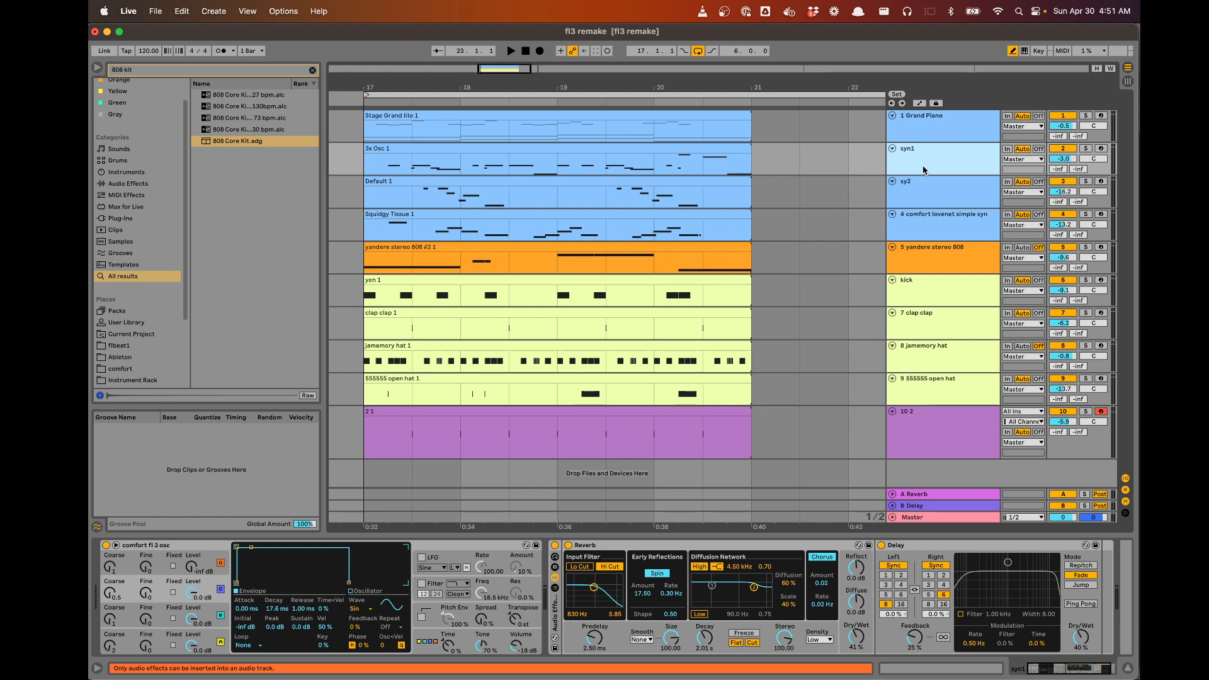
In FL Studio, switch to Pattern 3 and play the song from bar 25 with the timeline selection cleared
key("super+Tab")
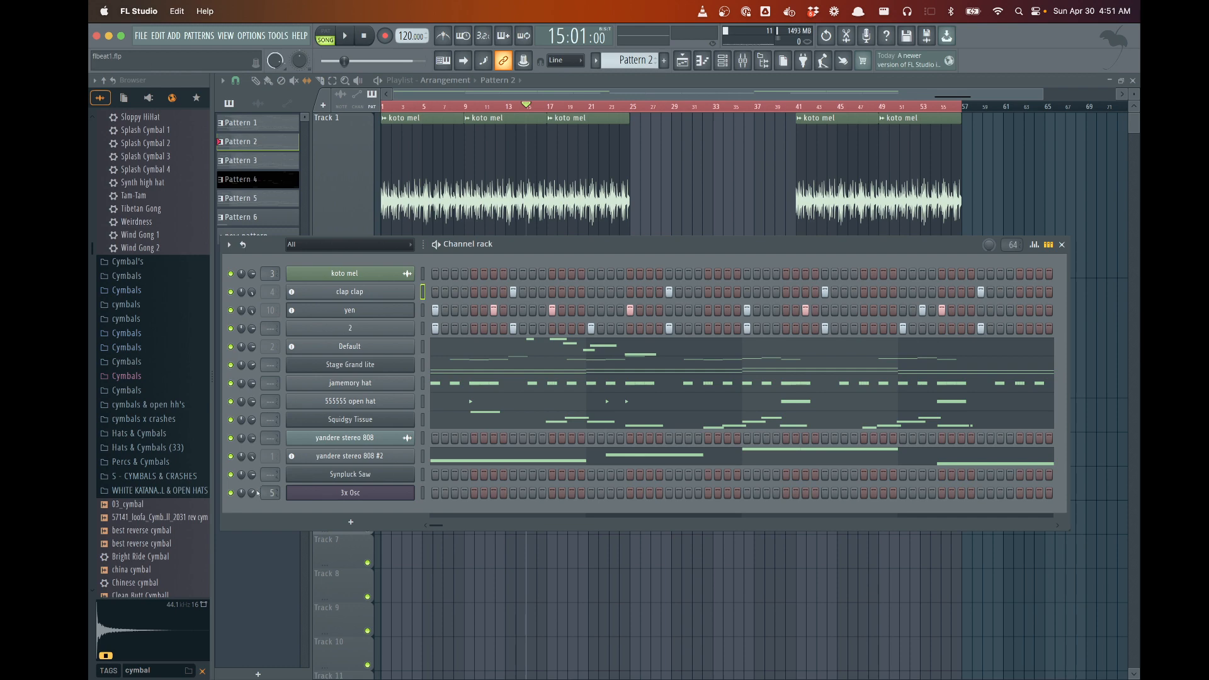
left_click_drag(632, 61, 632, 56)
key("space")
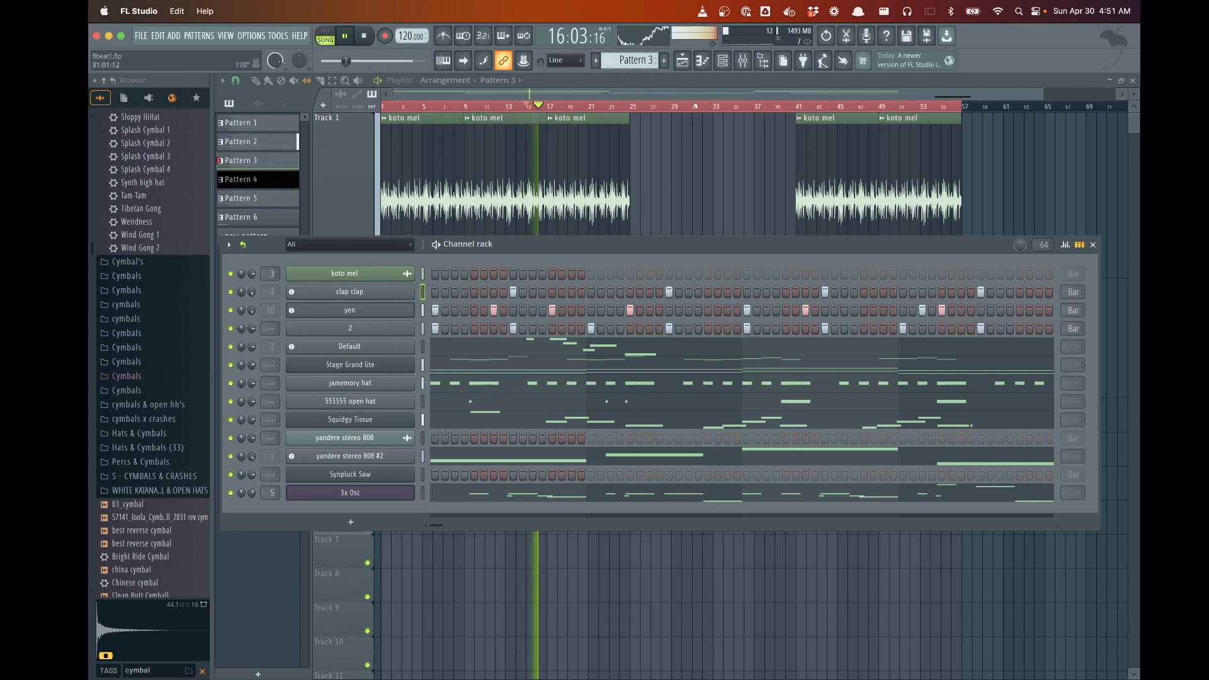
key("space")
left_click(636, 99)
double_click(633, 107)
key("space")
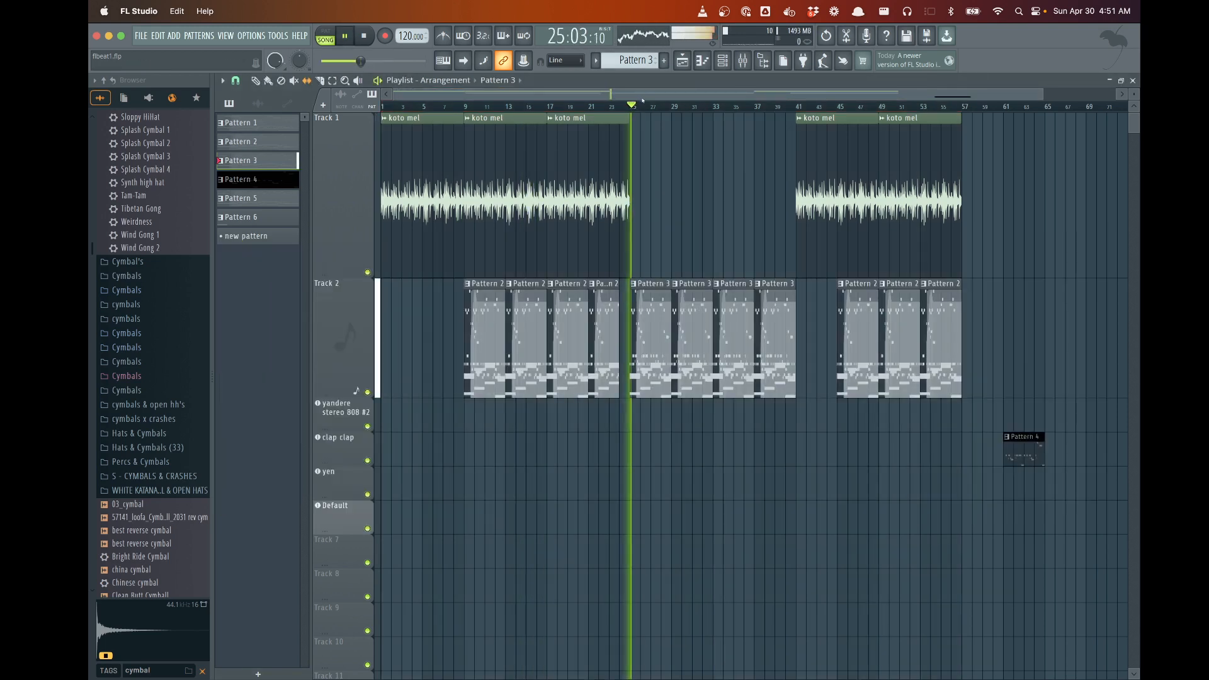
Solo the 3x Osc channel in the channel rack during playback, and open its synth window once the song is stopped
key("F6")
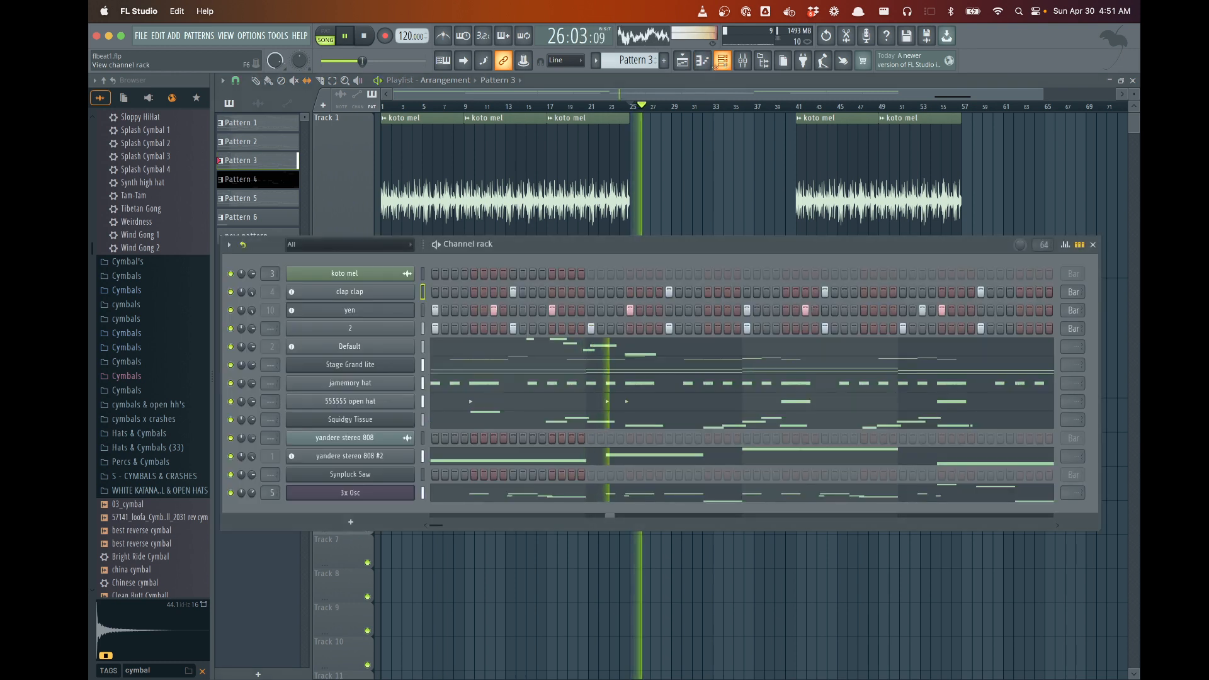
right_click(230, 493)
left_click(231, 494, "ctrl")
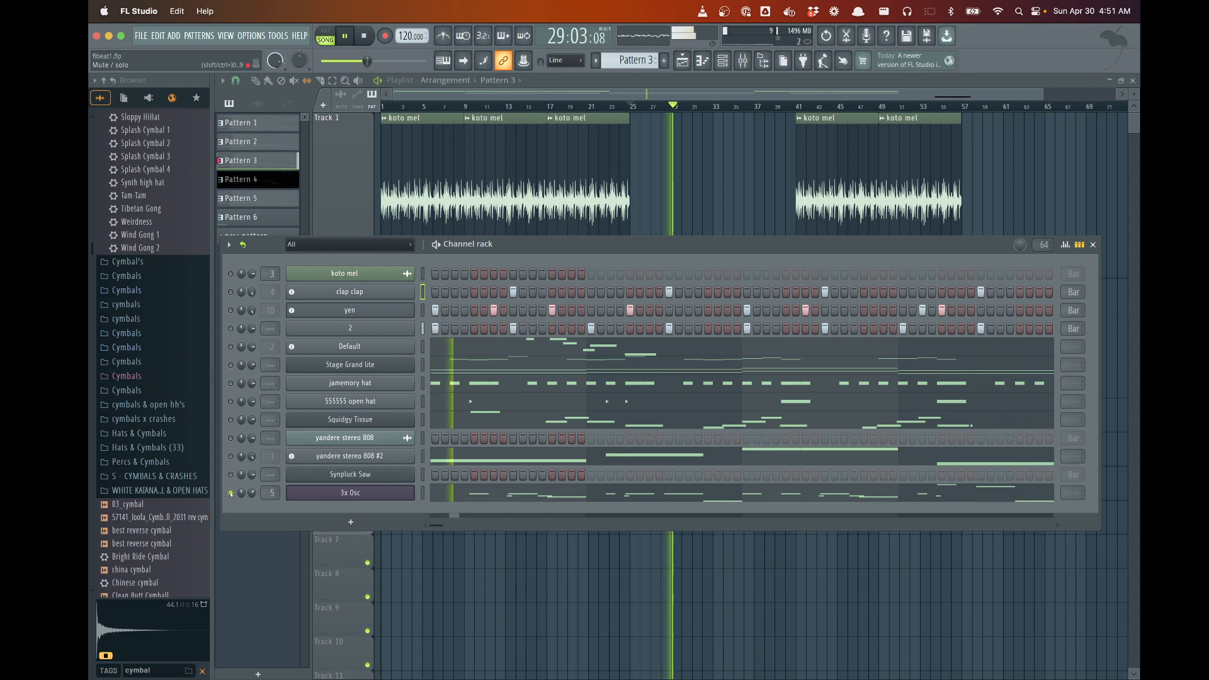
key("space")
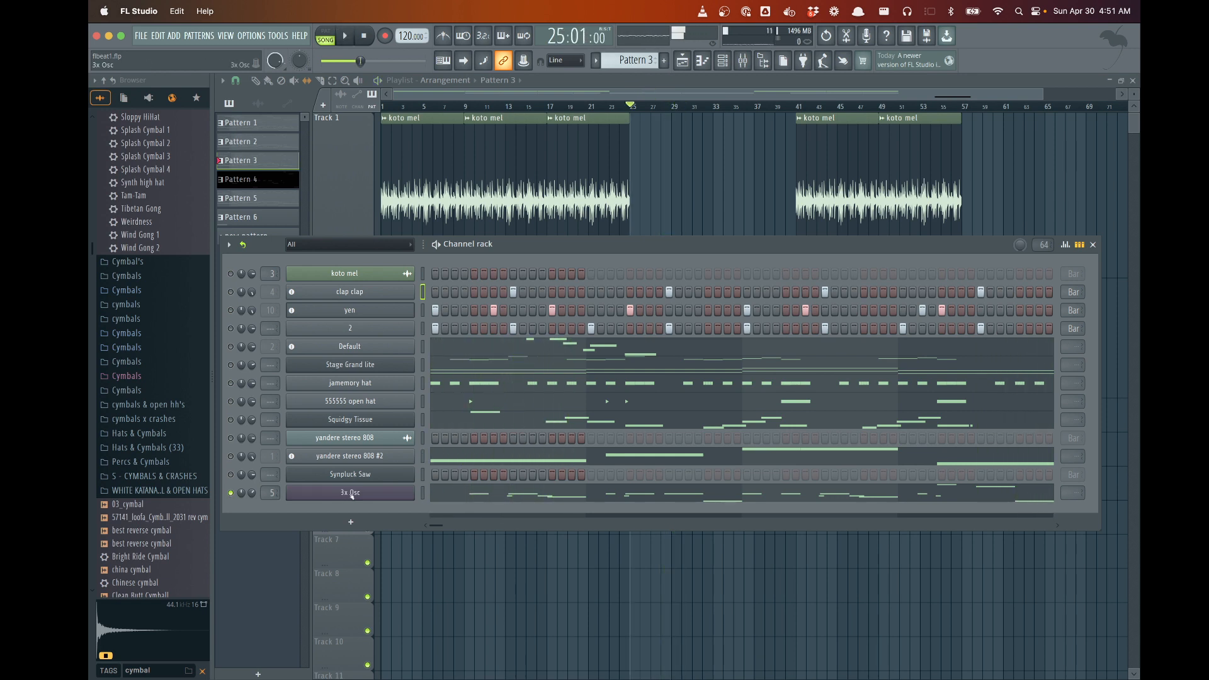
left_click(351, 494)
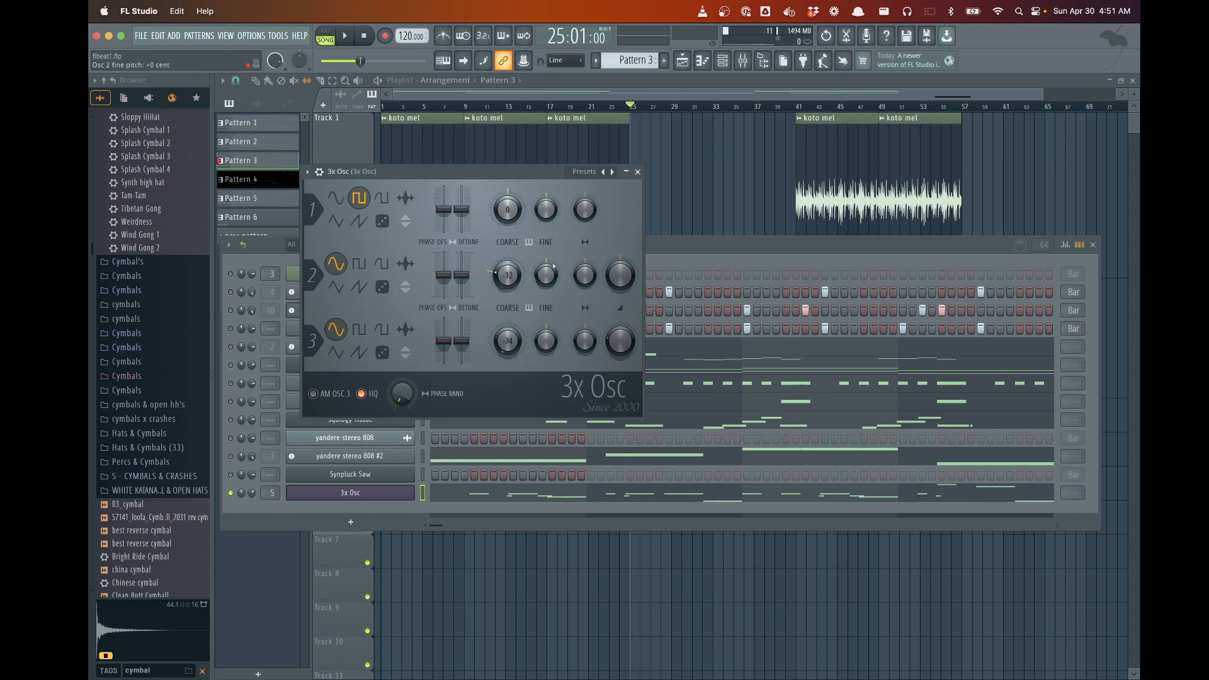
In Ableton Live, play the 3x Osc 1 clip with syn1 soloed, and show the fourth oscillator's settings in its synth
key("super+Tab")
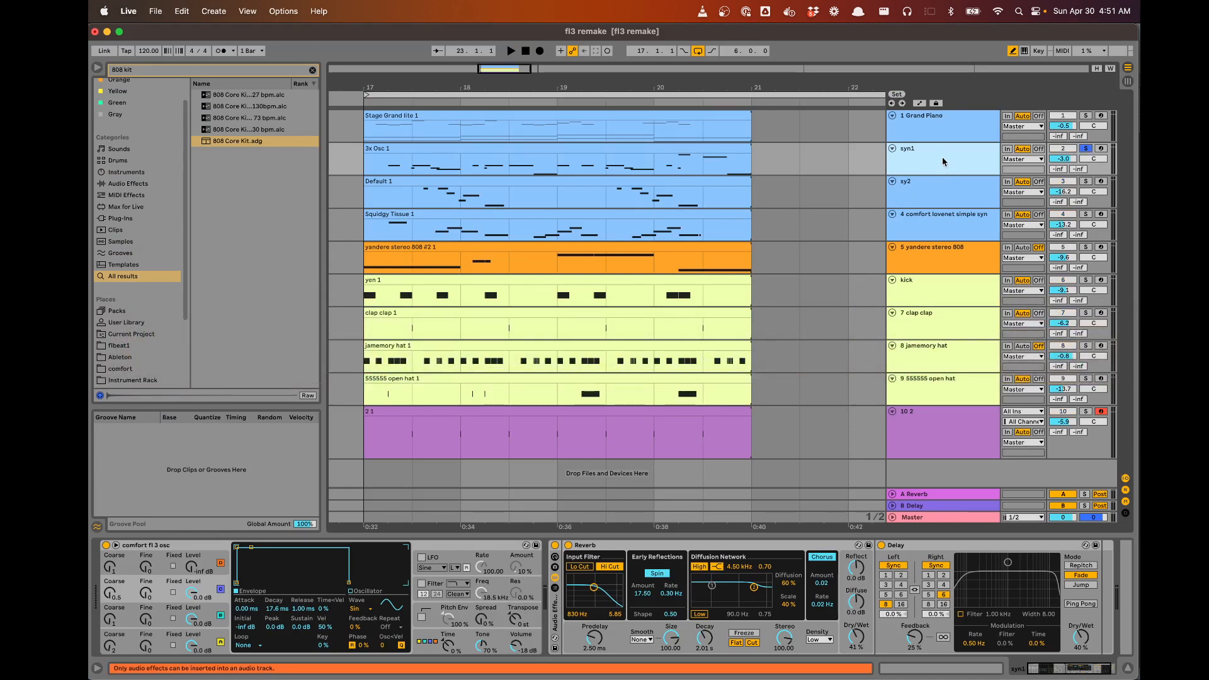
left_click(426, 147)
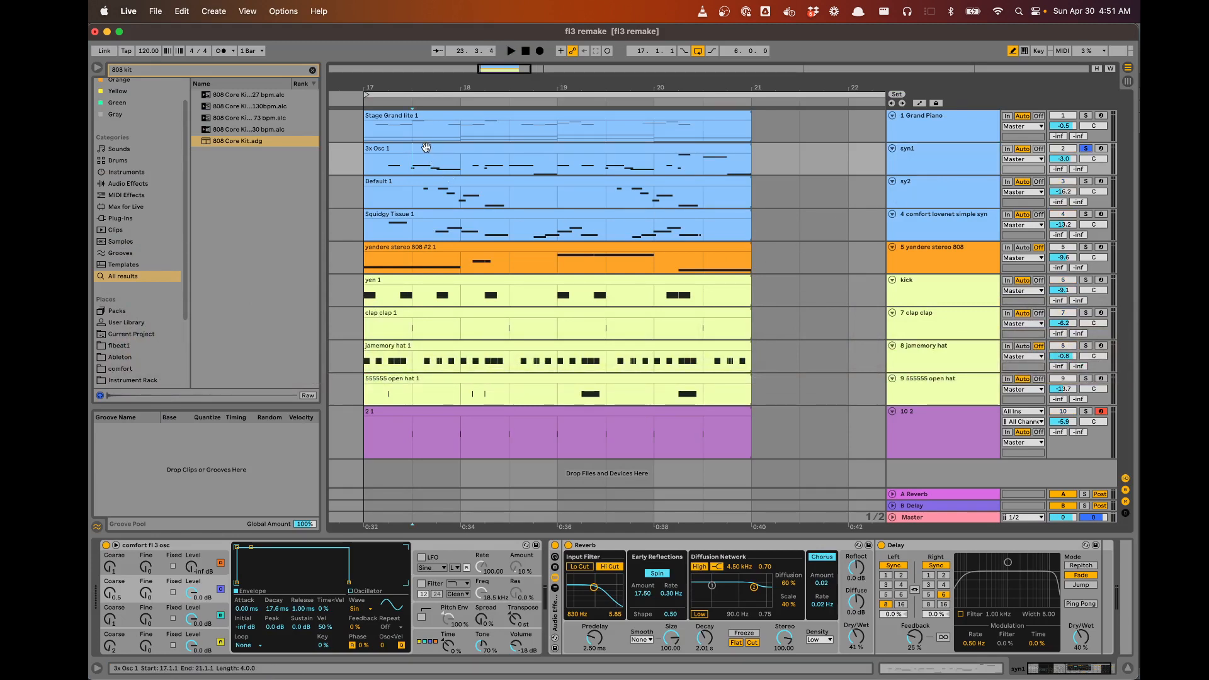
key("space")
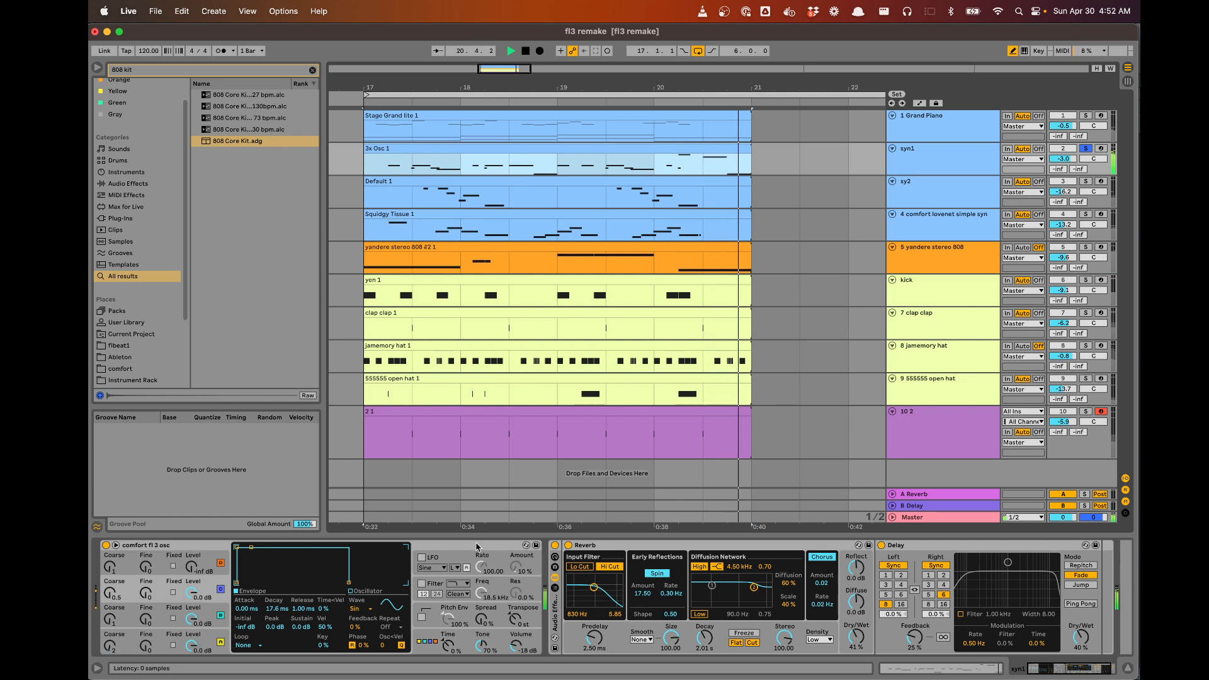
key("space")
left_click(216, 637)
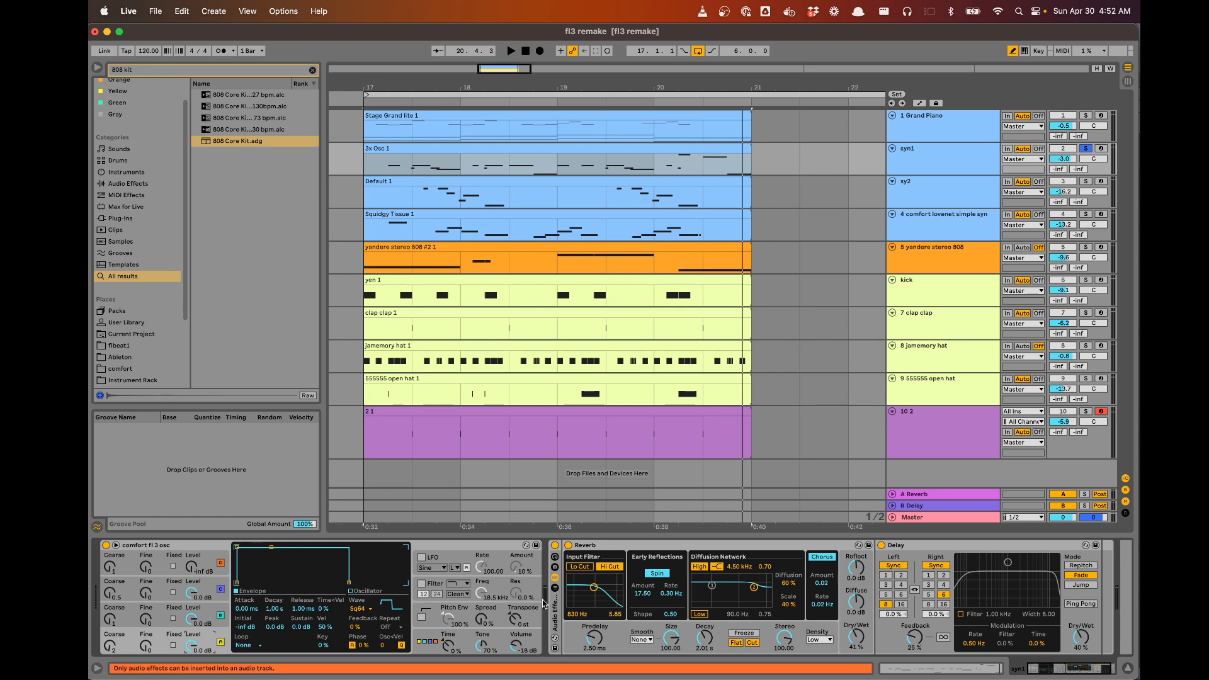
View the effects on the 3x Osc mixer track in FL Studio, and return to the Ableton Live arrangement
key("super+Tab")
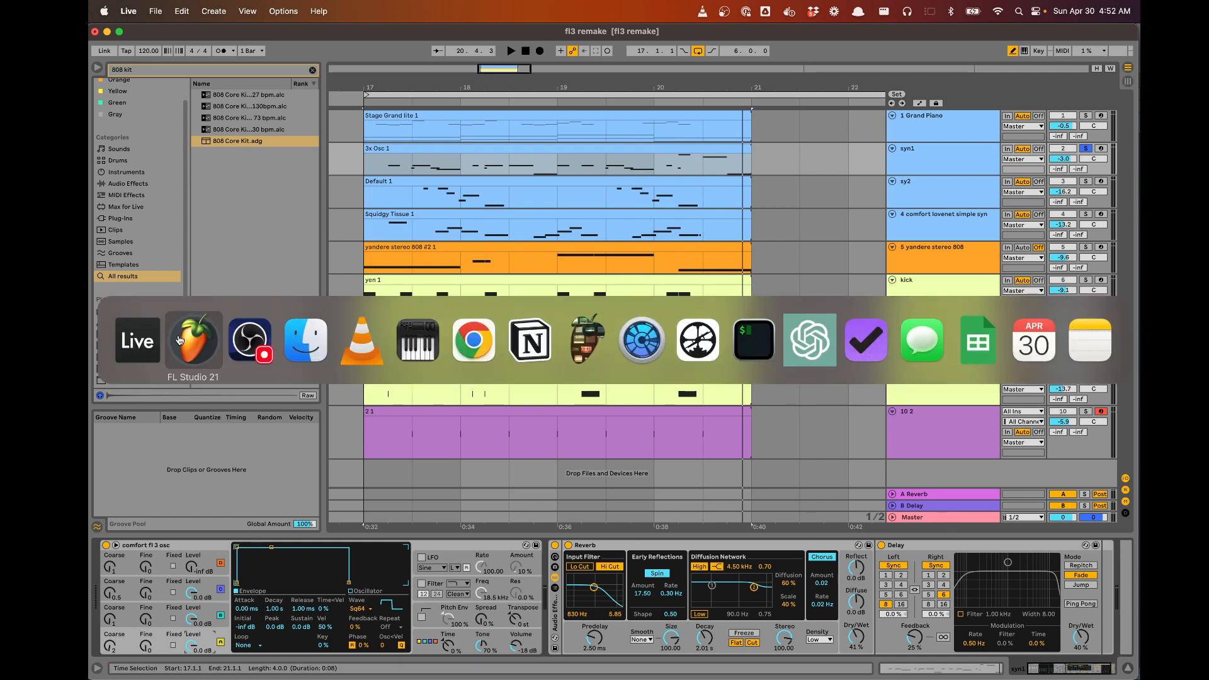
left_click(743, 60)
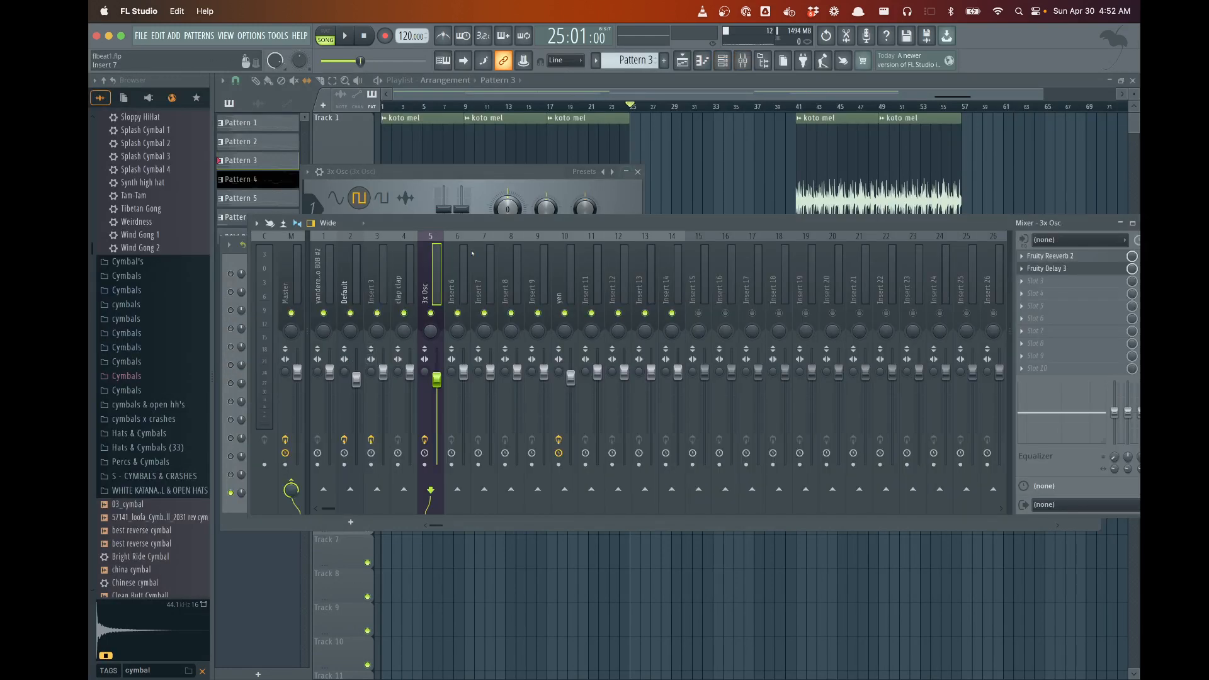
key("super+Tab")
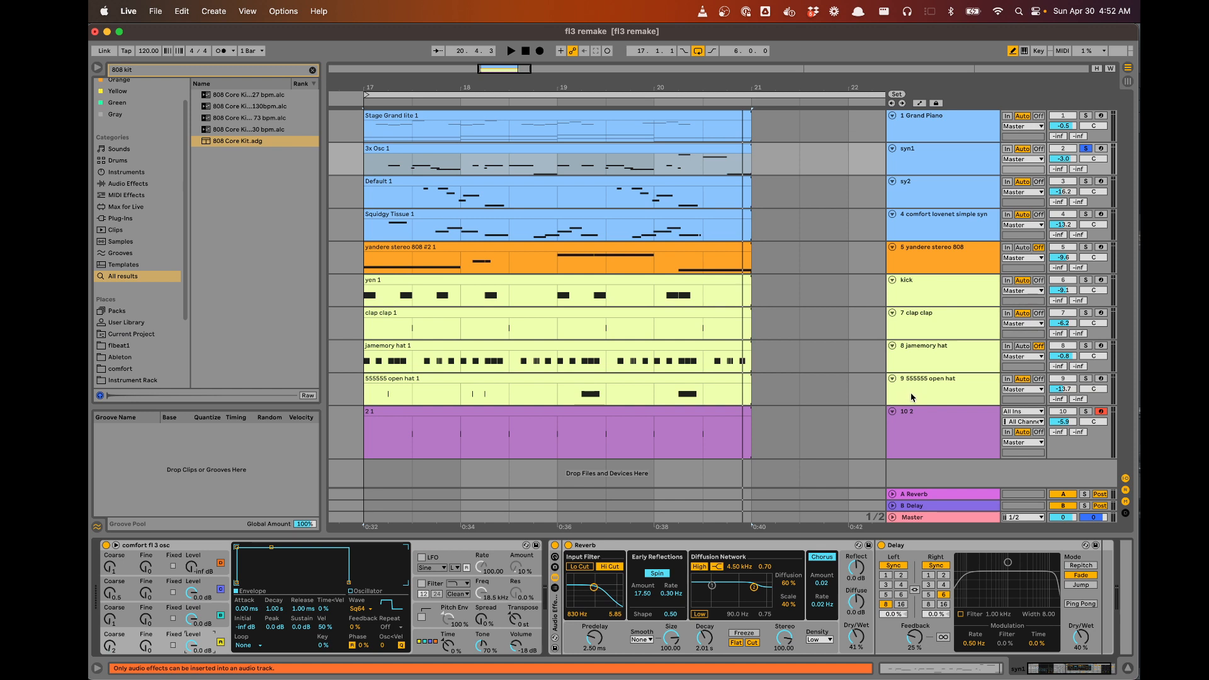
scroll(716, 394, "down", 2)
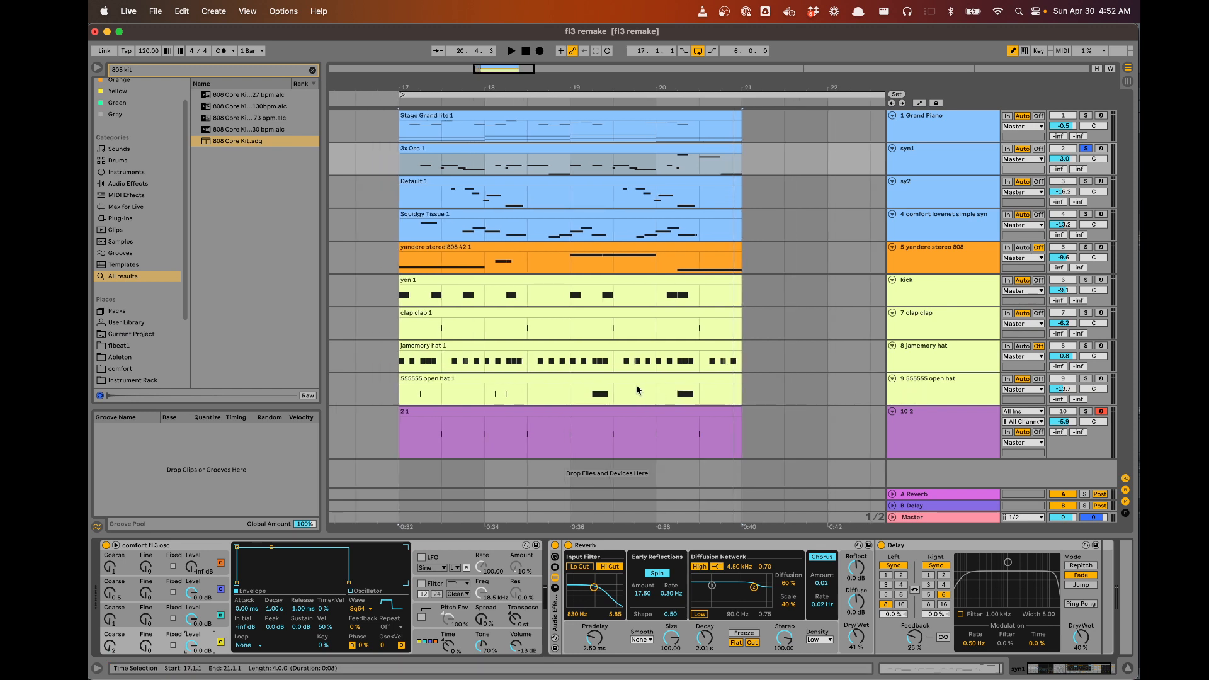
In FL Studio, move the mixer and 3x Osc windows lower, and raise the channel rack above them
key("super+Tab")
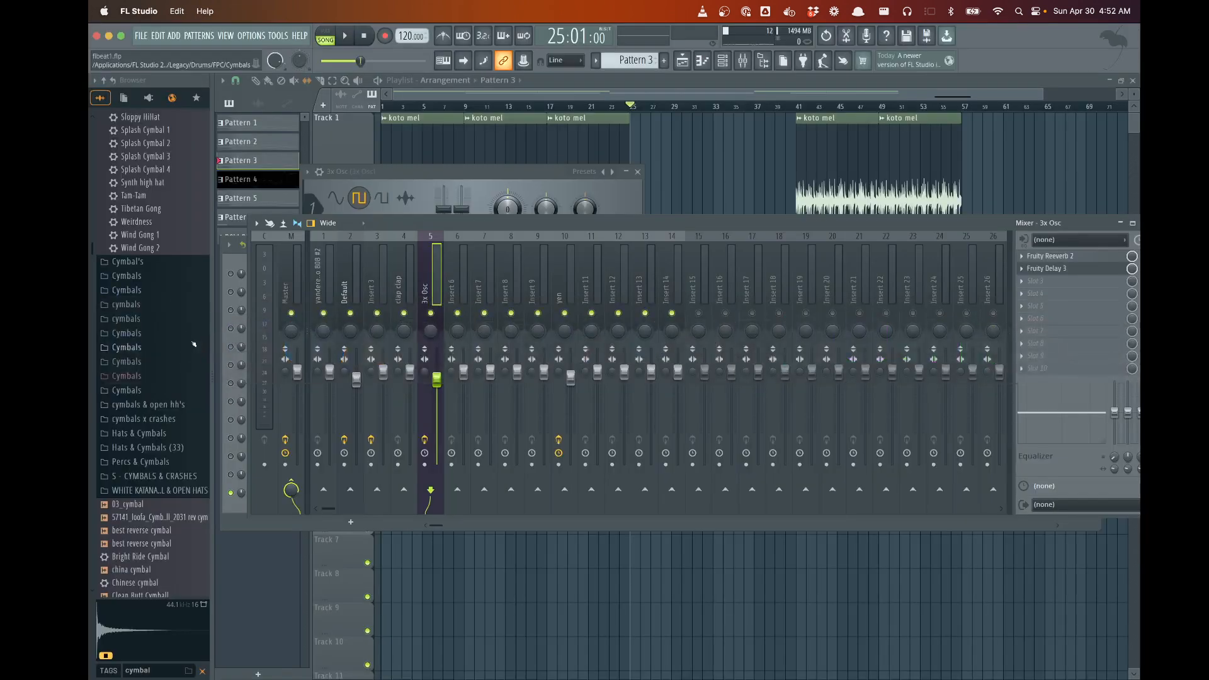
left_click_drag(582, 223, 553, 358)
left_click_drag(507, 175, 492, 250)
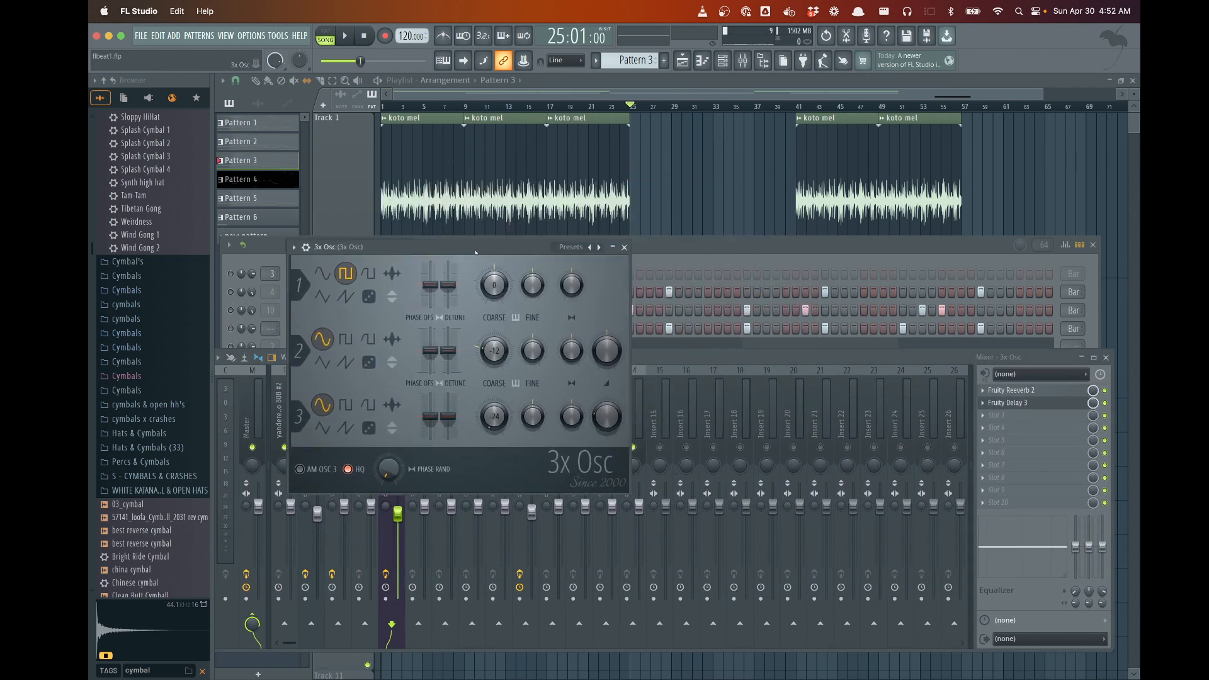
left_click_drag(675, 249, 673, 198)
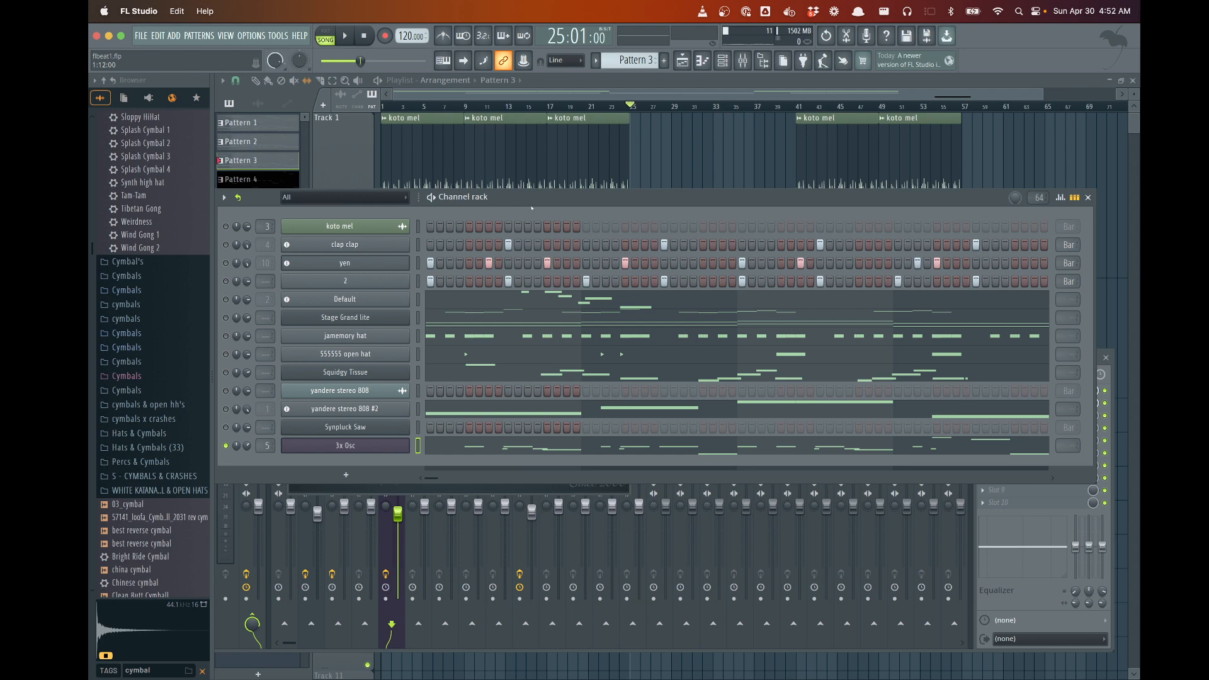
left_click_drag(536, 205, 545, 198)
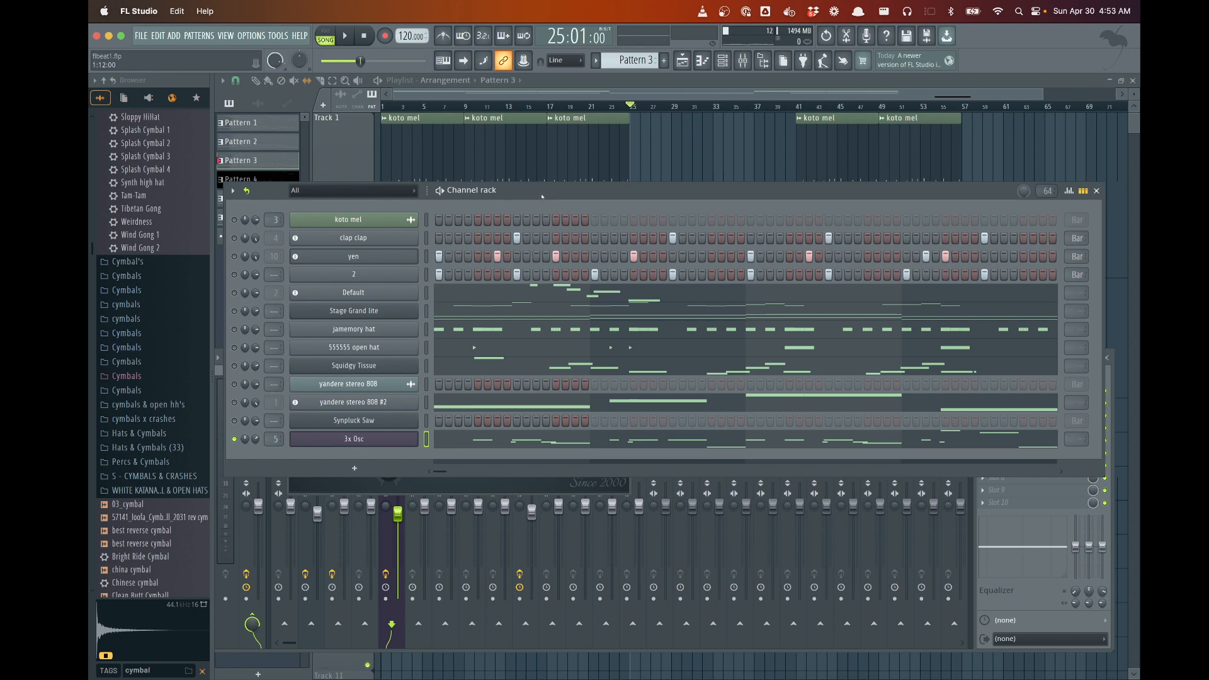
left_click_drag(542, 197, 545, 280)
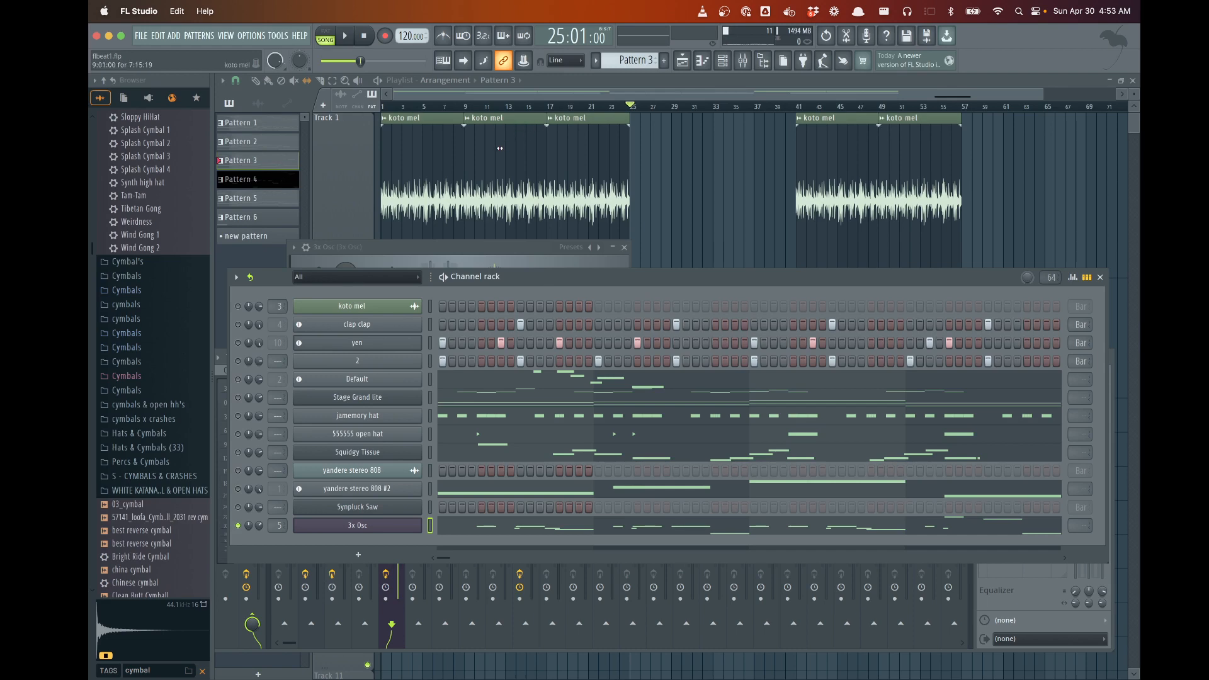
left_click_drag(568, 281, 571, 203)
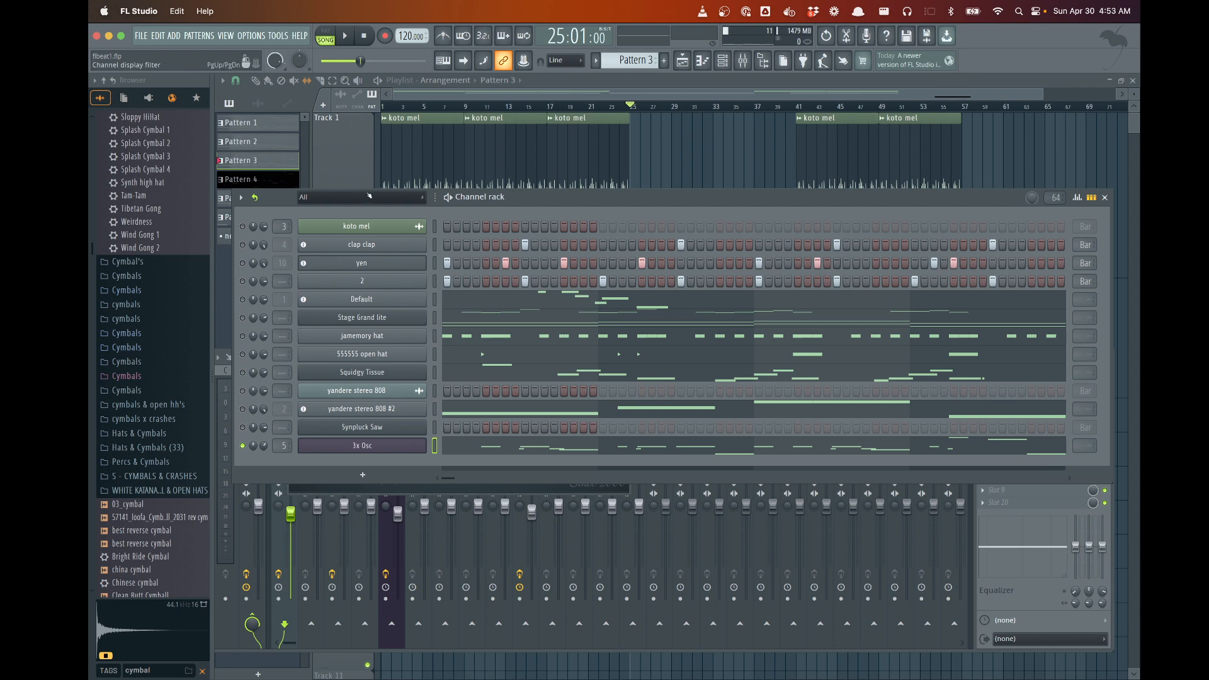
mouse_move(537, 201)
left_mouse_down()
mouse_move(695, 131)
mouse_move(606, 138)
mouse_move(531, 168)
mouse_move(549, 199)
left_mouse_up()
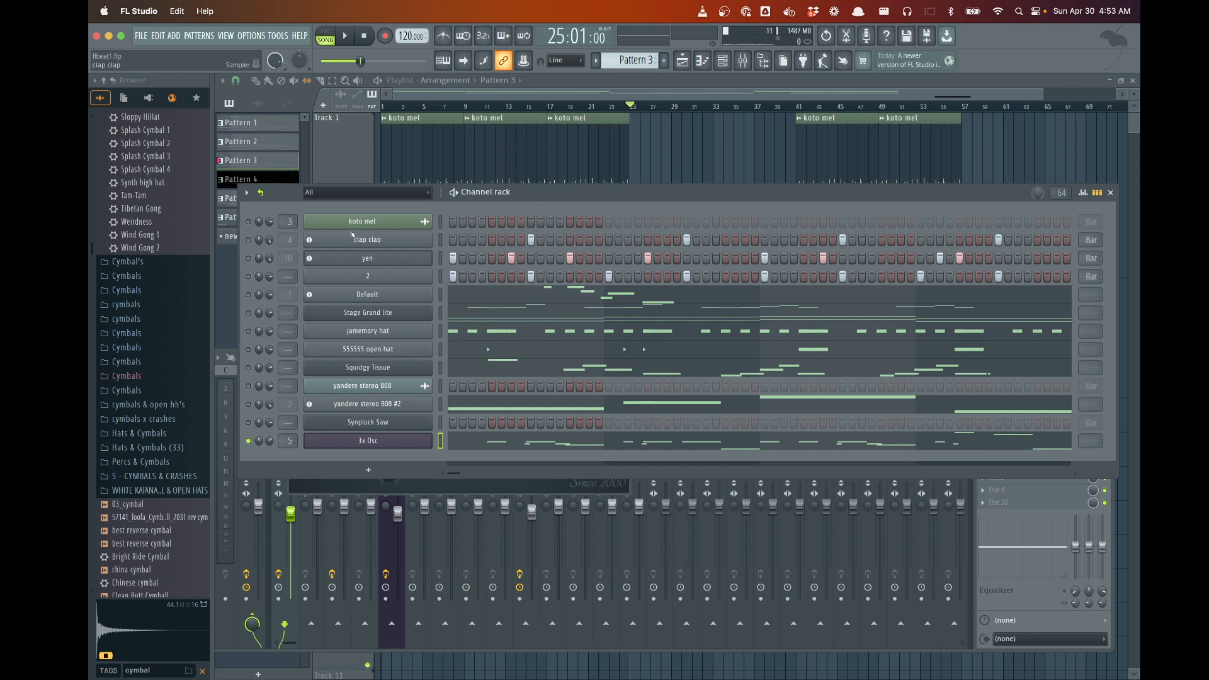
mouse_move(412, 208)
left_mouse_down()
mouse_move(407, 197)
mouse_move(404, 224)
left_mouse_up()
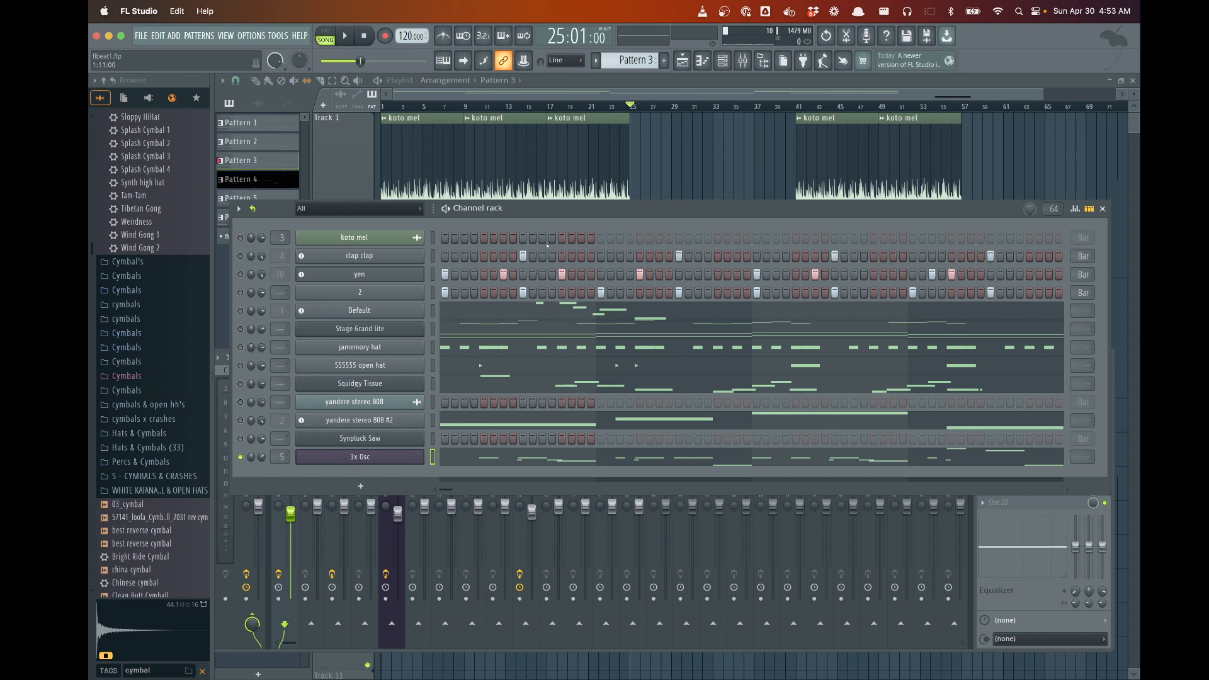
mouse_move(566, 208)
left_mouse_down()
mouse_move(567, 227)
mouse_move(564, 191)
left_mouse_up()
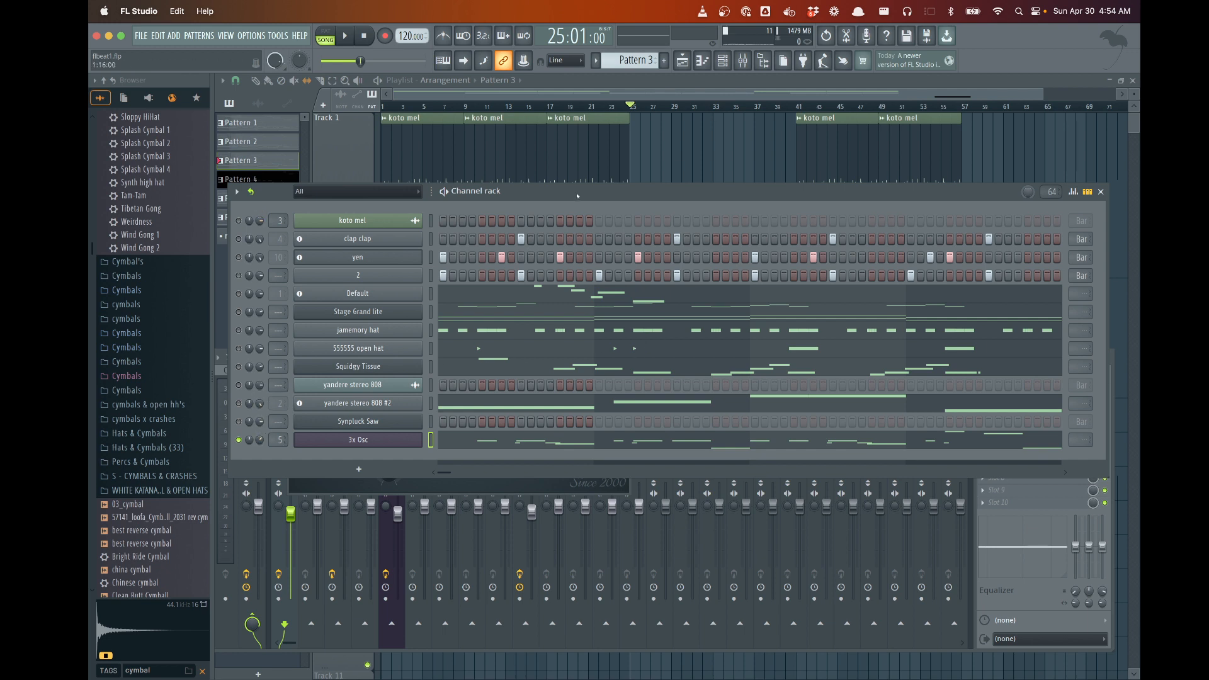
mouse_move(577, 196)
left_mouse_down()
mouse_move(580, 173)
mouse_move(579, 187)
left_mouse_up()
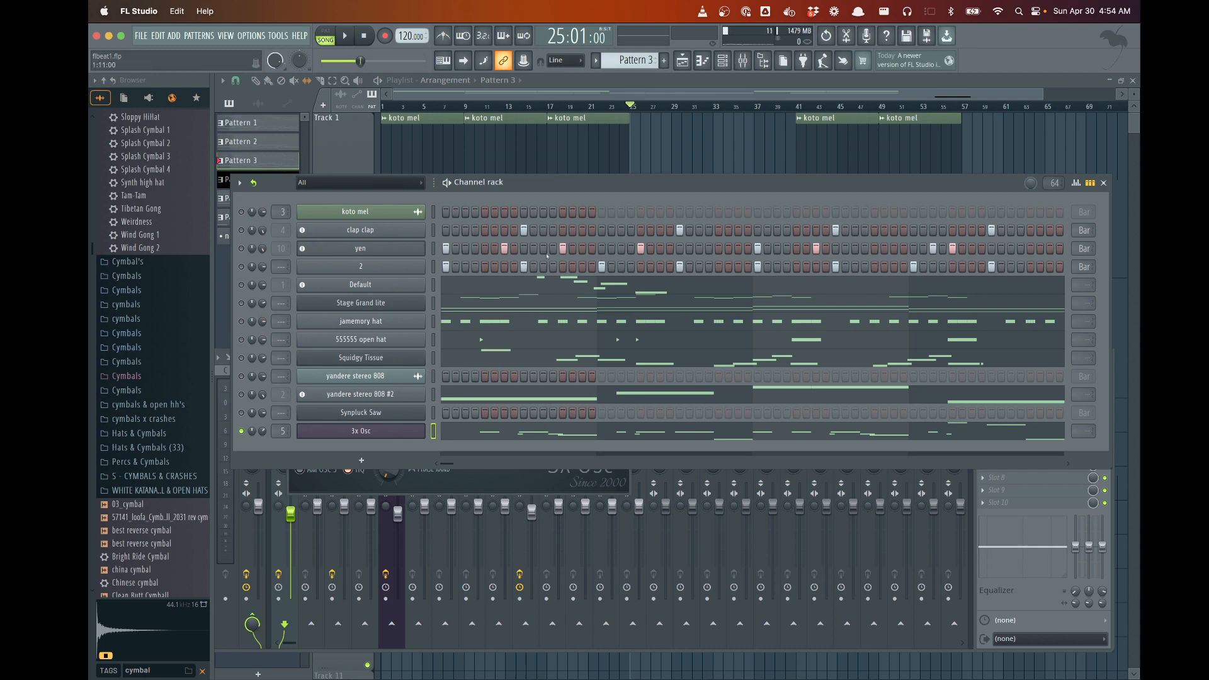
left_click_drag(545, 187, 549, 180)
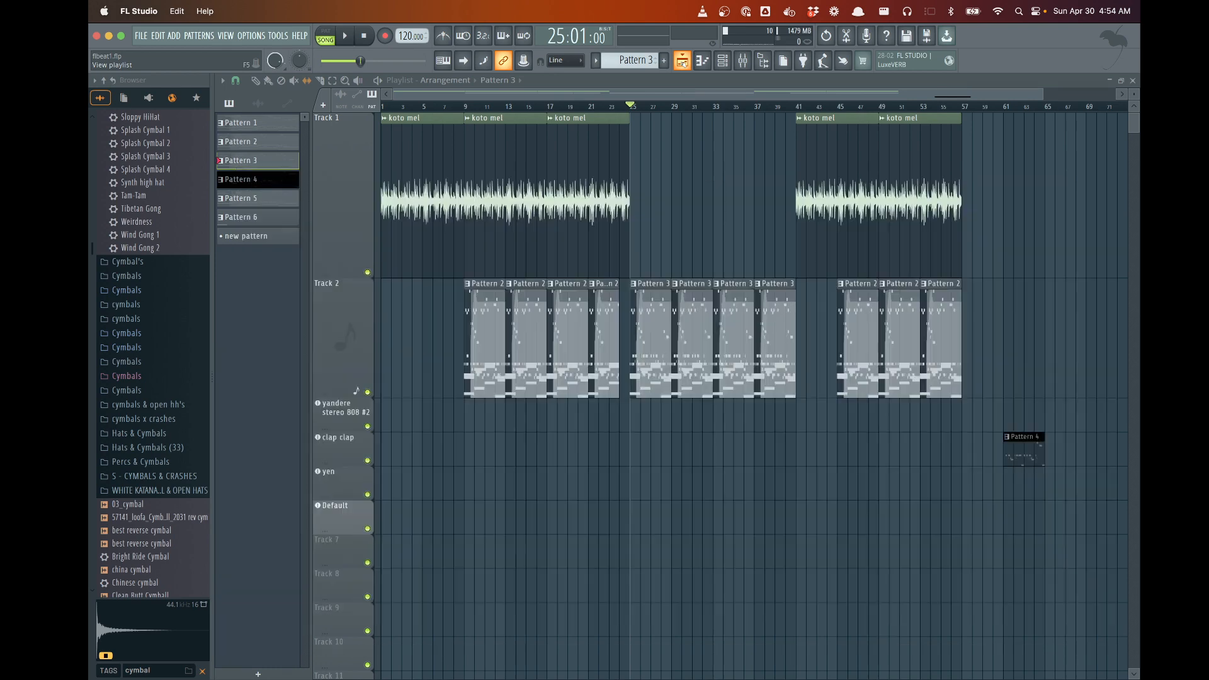
Toggle the playlist until it is hidden behind the clap clap piano roll, and move the channel rack higher
left_click(682, 61)
left_click(683, 63)
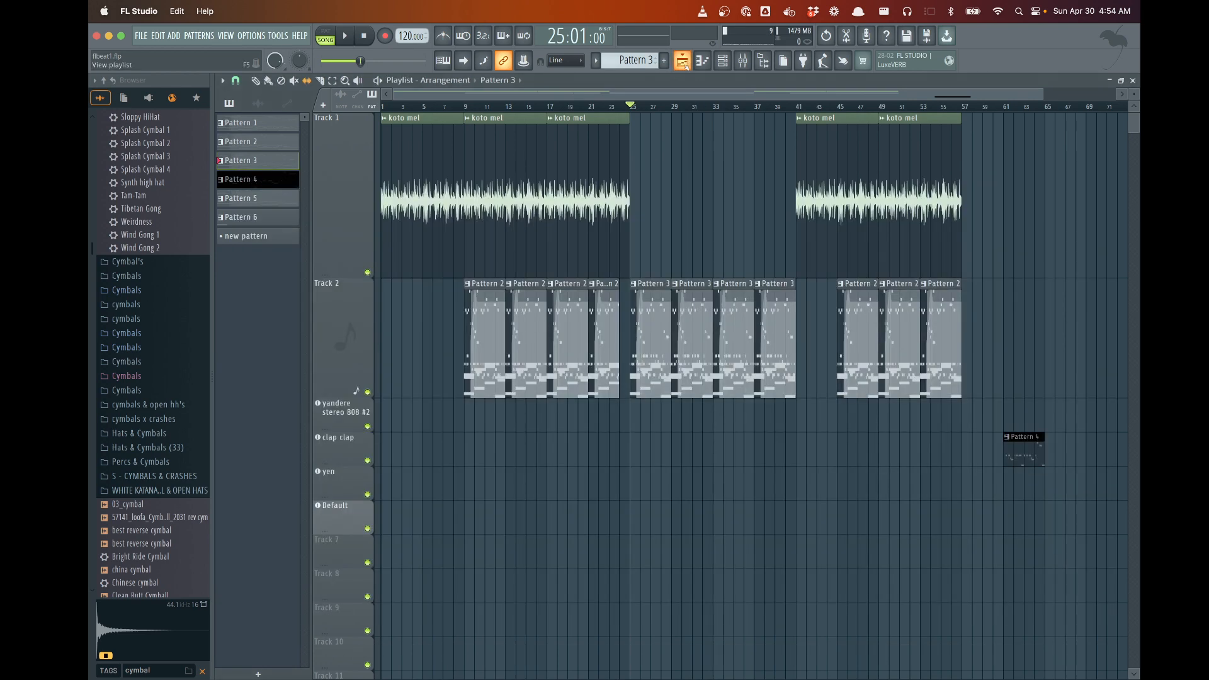
left_click(682, 61)
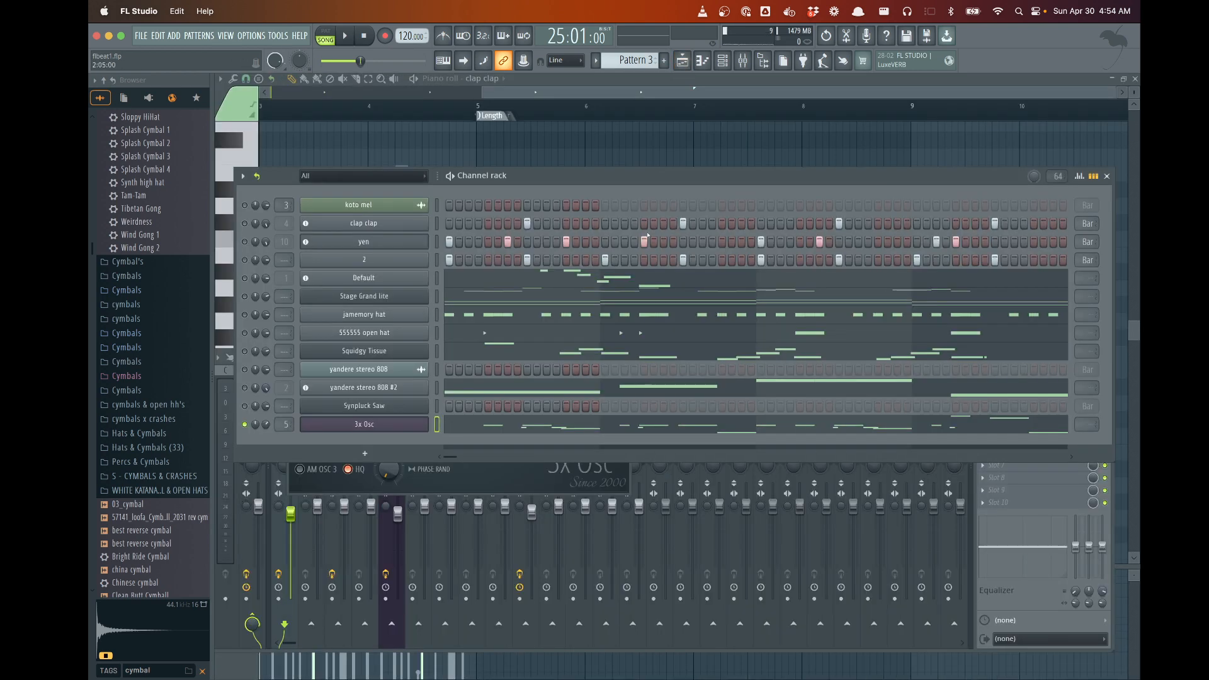
left_click_drag(614, 179, 611, 146)
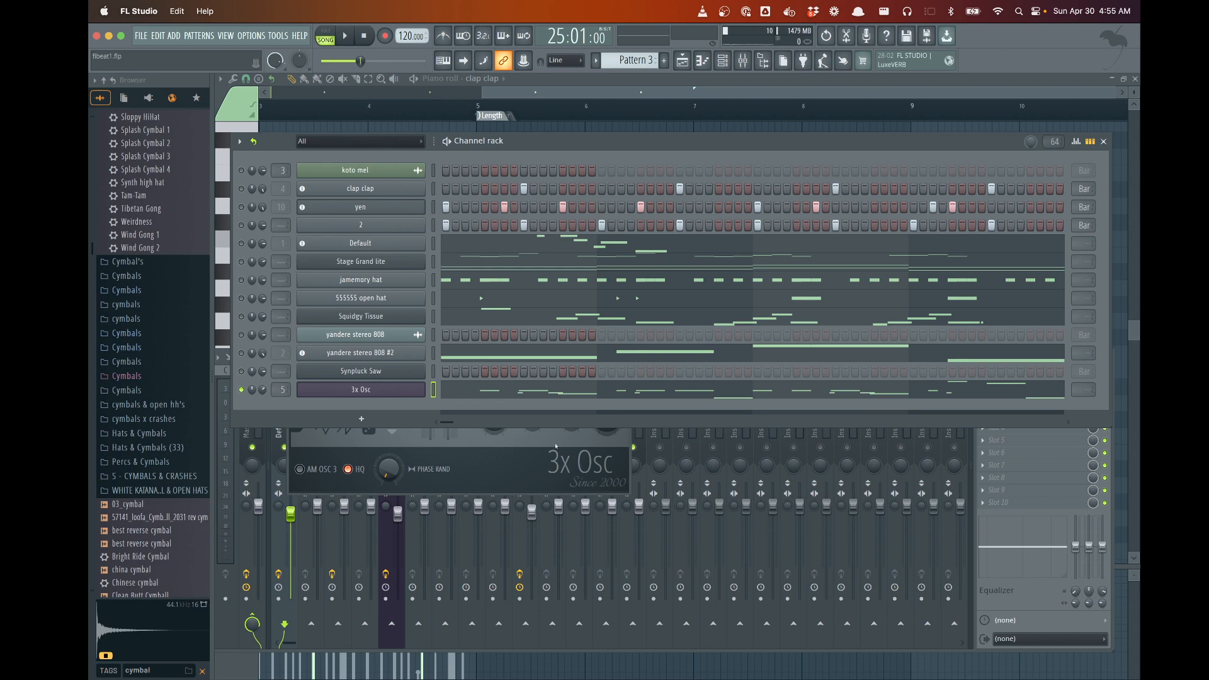
Switch to the OBS Studio window
key("super+Tab")
key("super+Tab")
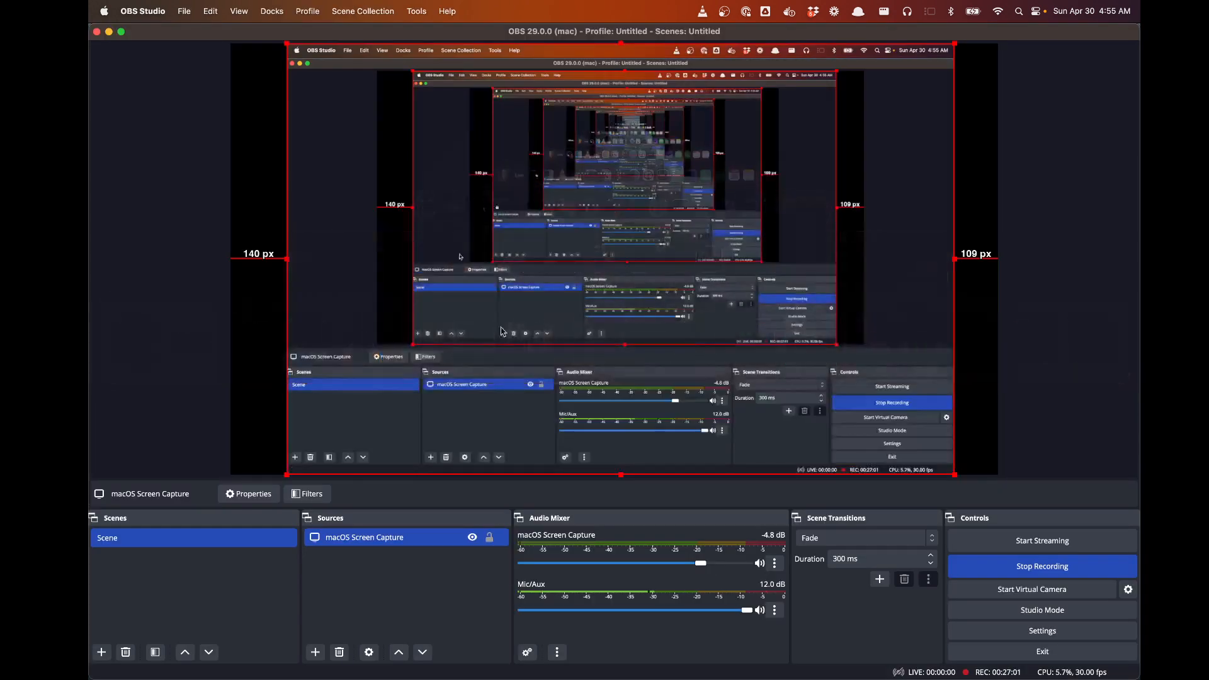